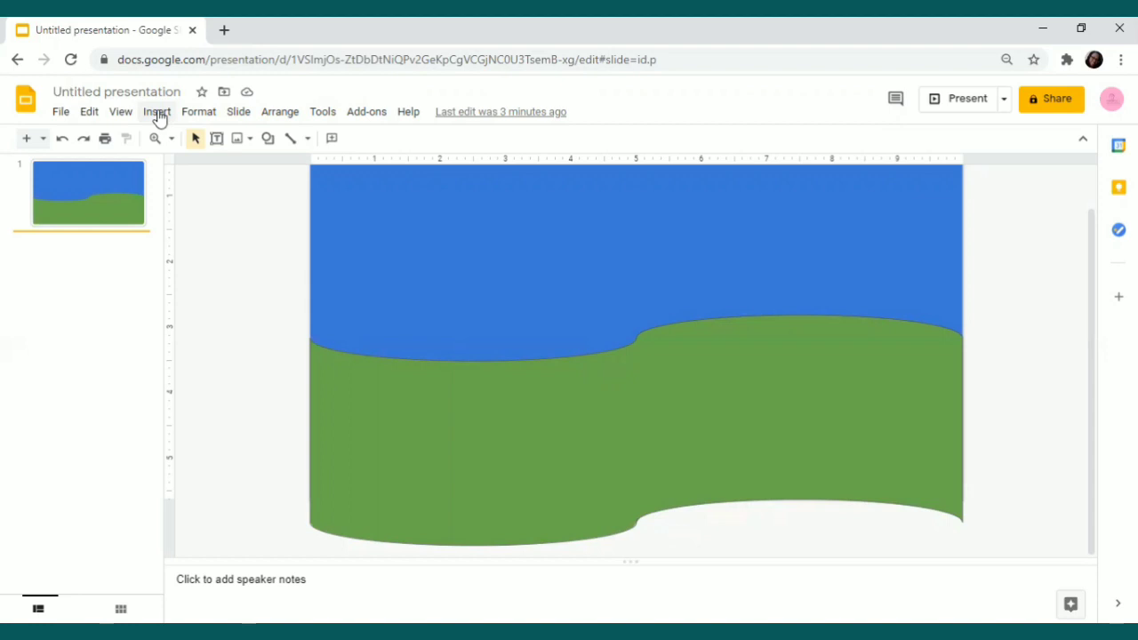
Search the web for "white clouds transparent png" images and insert the puffy white cloud with blue outlines into the slide.
{"action": "left_click", "coordinate": [157, 114]}
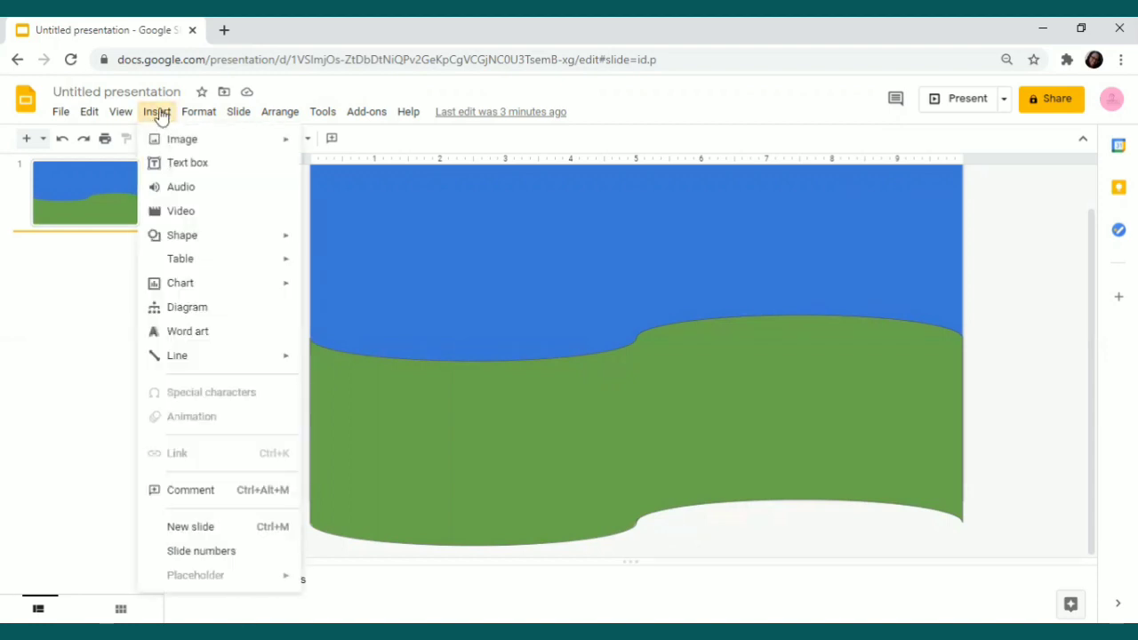
{"action": "mouse_move", "coordinate": [204, 142]}
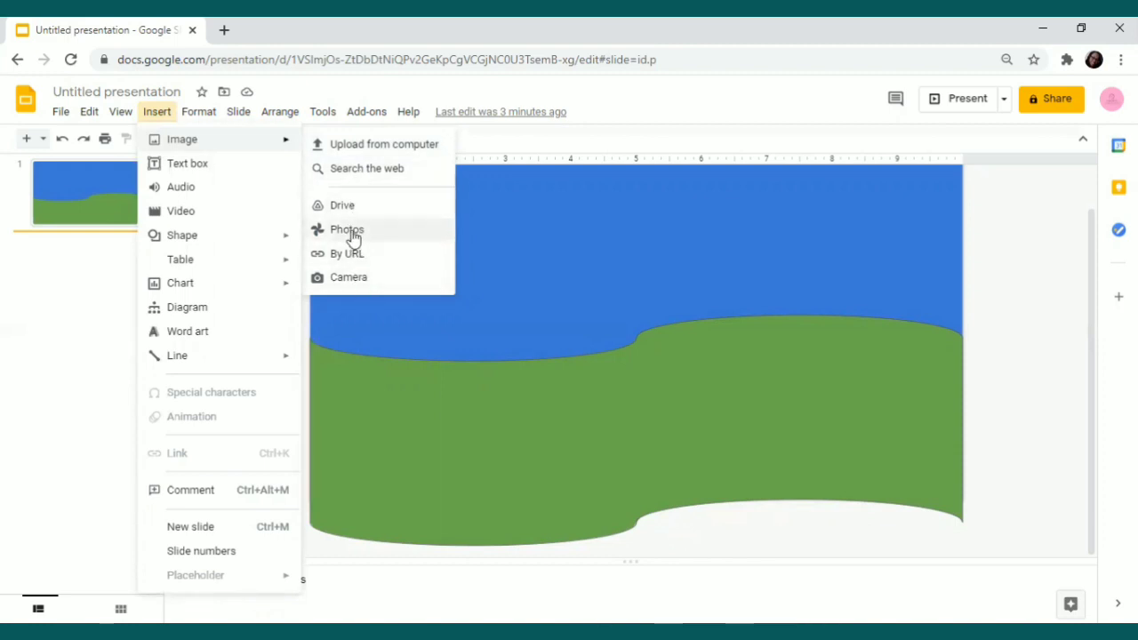
{"action": "left_click", "coordinate": [367, 169]}
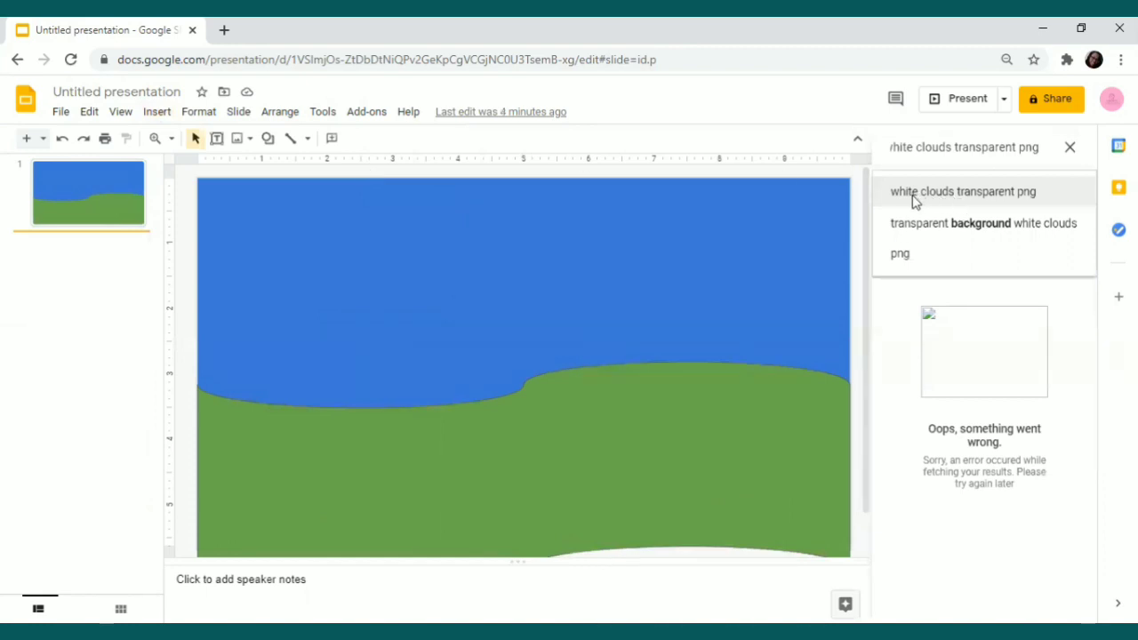
{"action": "left_click", "coordinate": [1022, 192]}
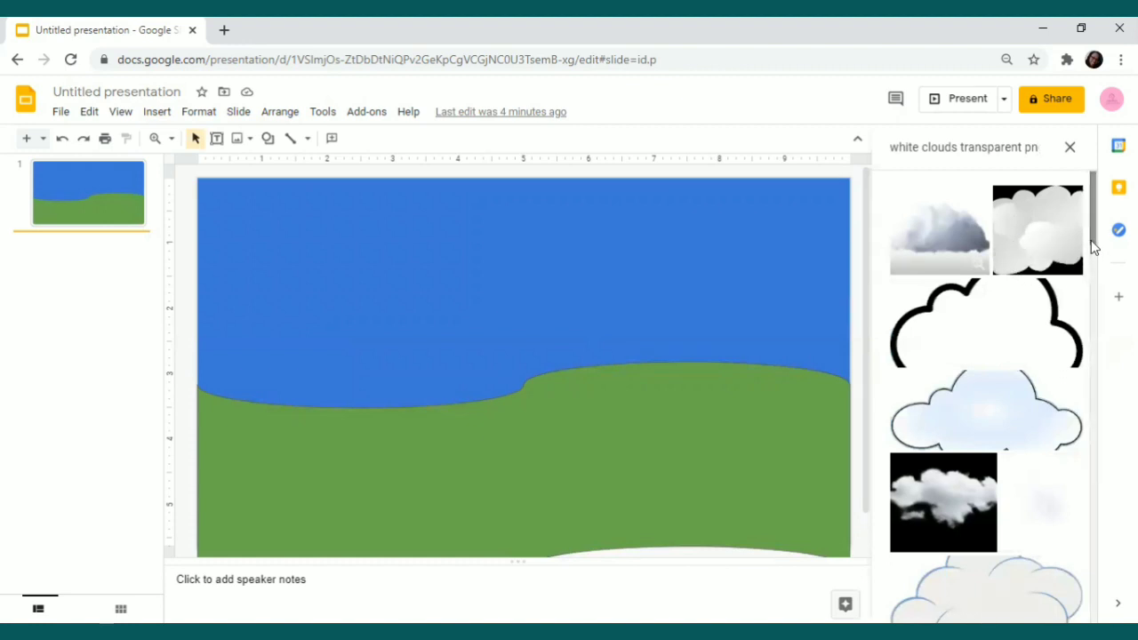
{"action": "left_click_drag", "start_coordinate": [1092, 251], "coordinate": [1094, 286]}
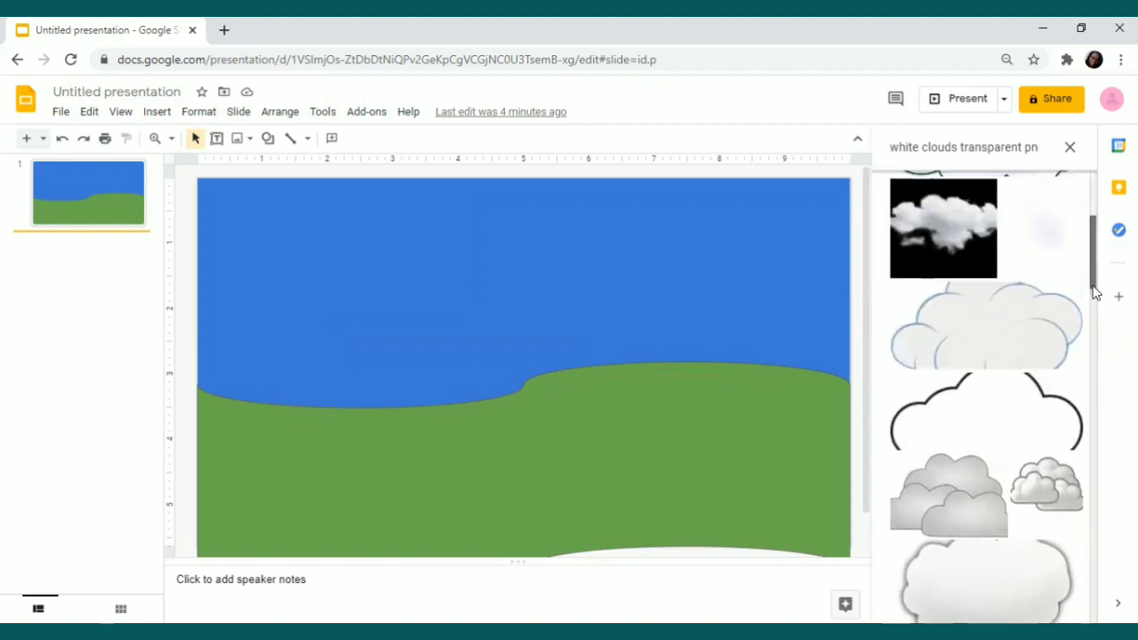
{"action": "left_click", "coordinate": [1047, 311]}
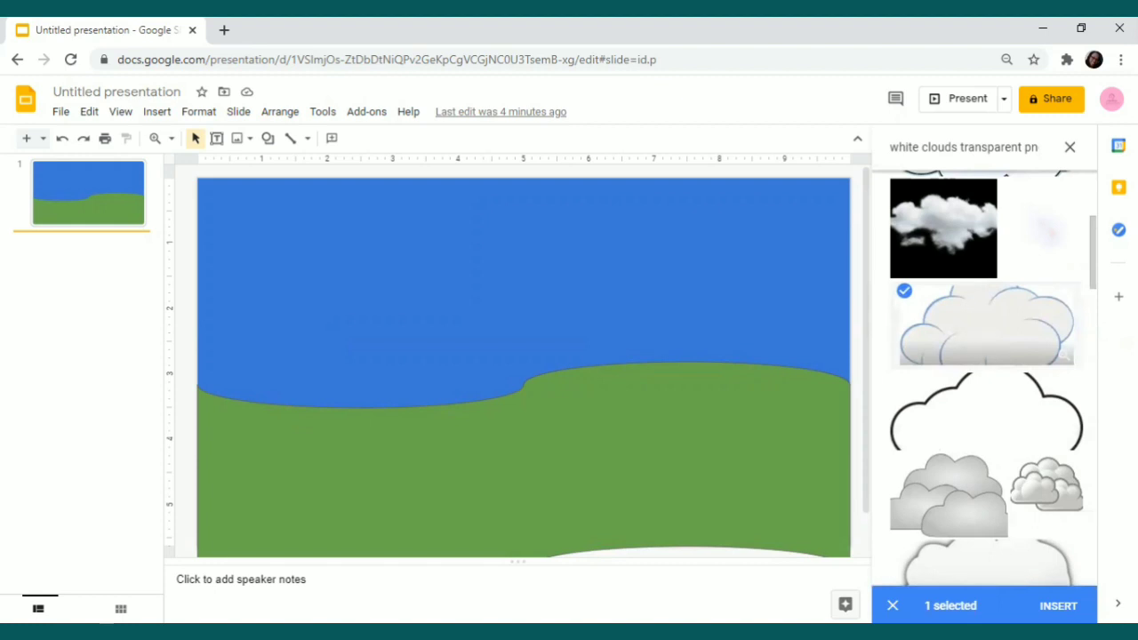
{"action": "left_click", "coordinate": [1058, 606]}
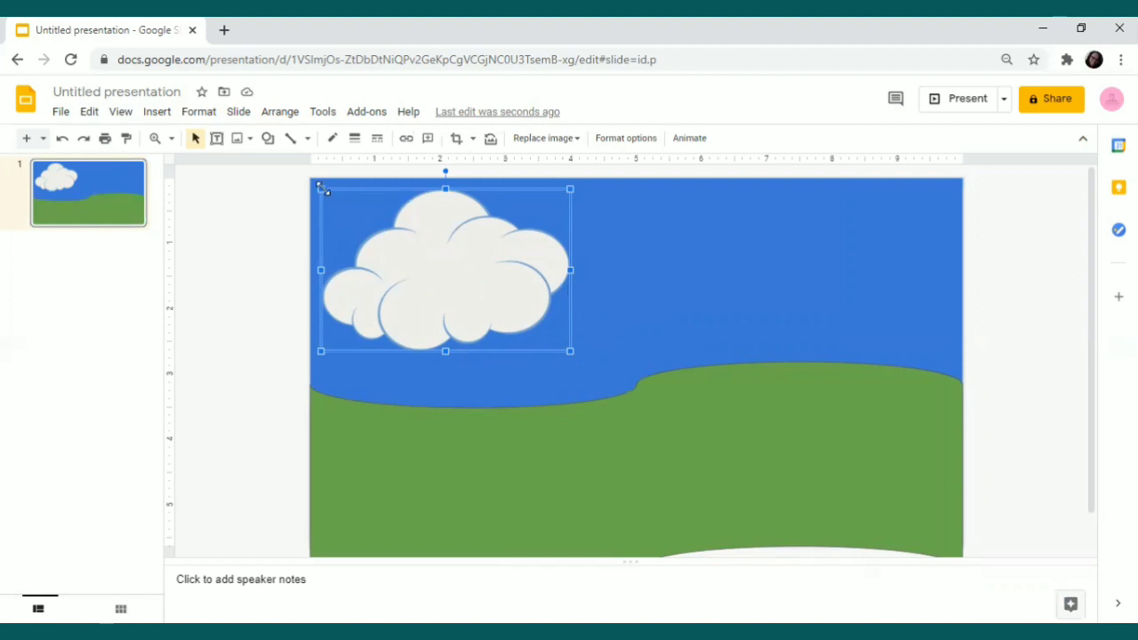
Shrink the cloud proportionally to about 2.2 inches wide and place it near the slide's upper-left corner.
{"action": "left_click_drag", "start_coordinate": [321, 188], "coordinate": [371, 214]}
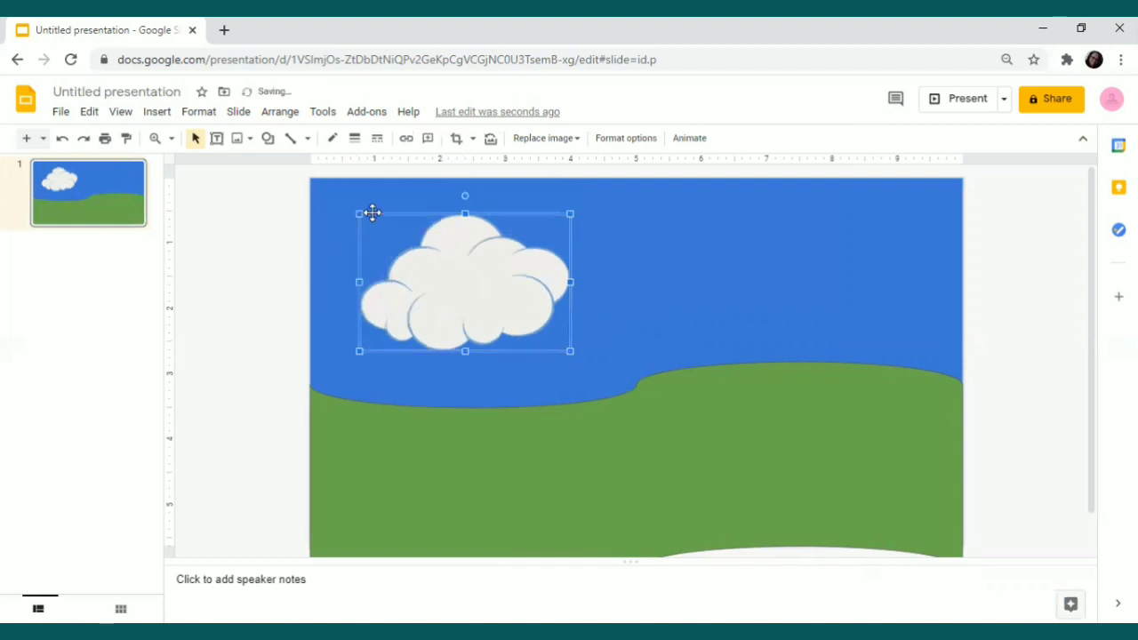
{"action": "left_click_drag", "start_coordinate": [417, 256], "coordinate": [383, 231]}
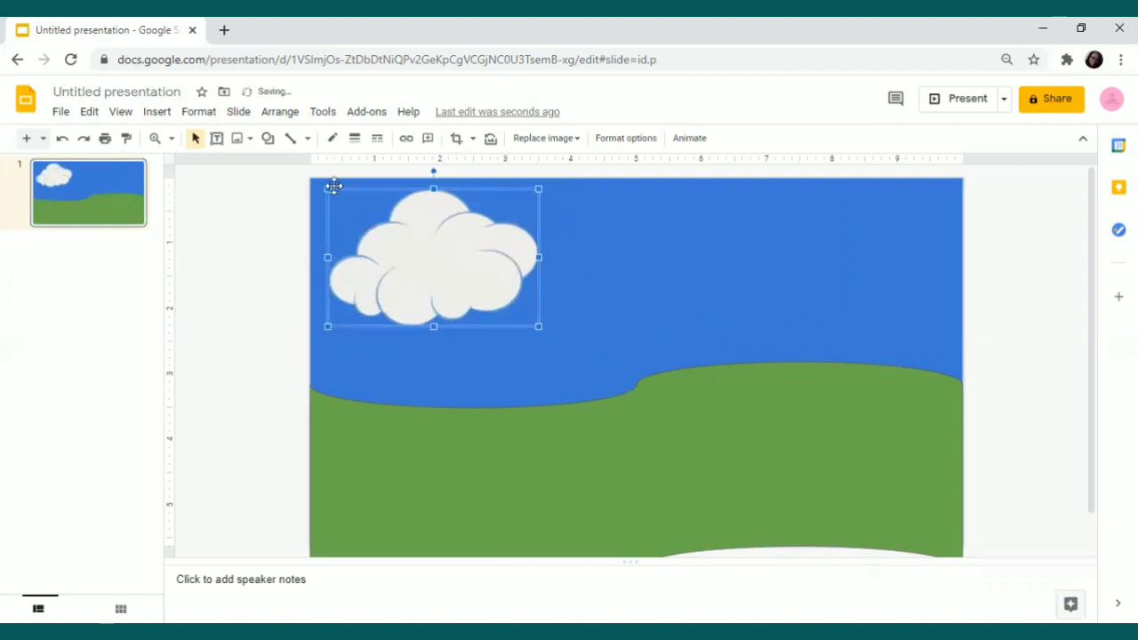
{"action": "left_click_drag", "start_coordinate": [331, 186], "coordinate": [355, 204]}
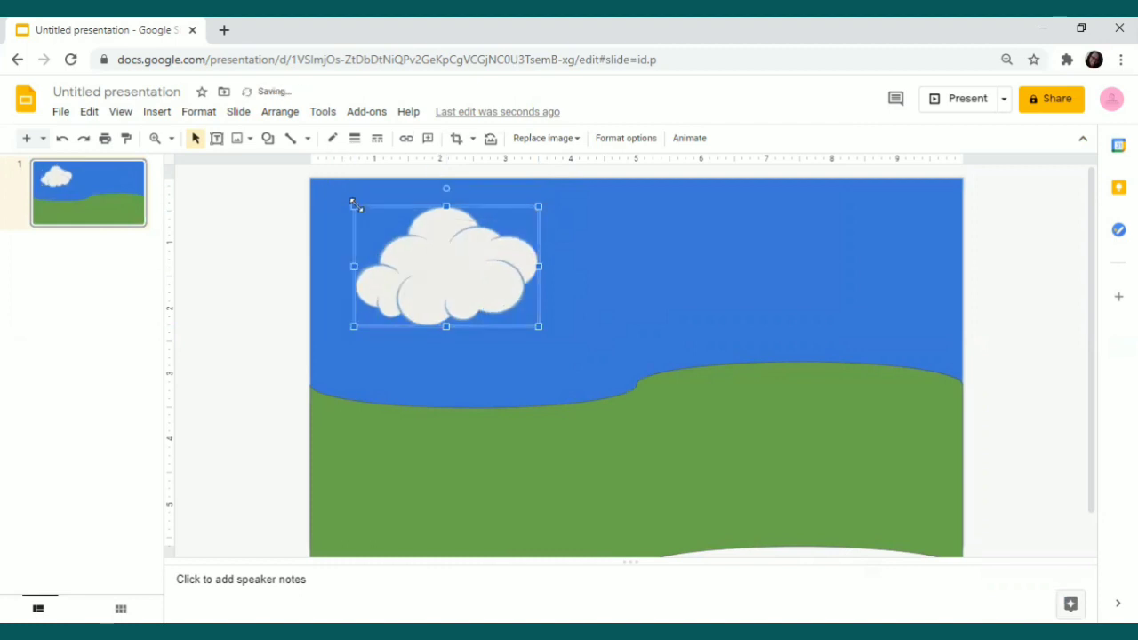
{"action": "left_click_drag", "start_coordinate": [414, 274], "coordinate": [397, 256]}
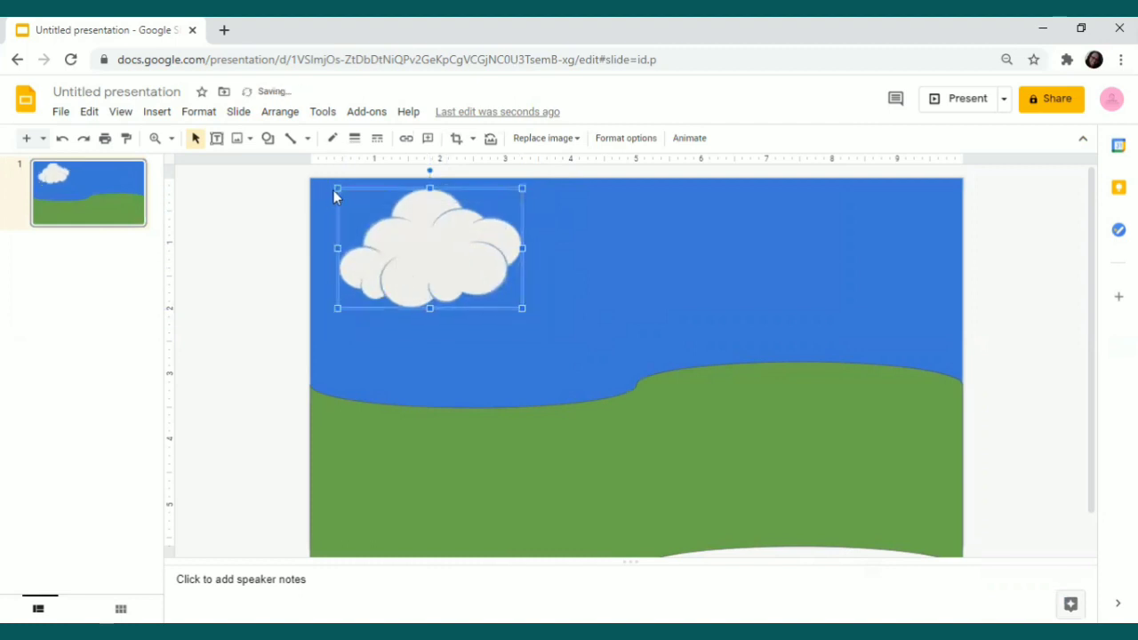
{"action": "left_click_drag", "start_coordinate": [331, 186], "coordinate": [373, 208]}
{"action": "left_click_drag", "start_coordinate": [422, 247], "coordinate": [377, 235]}
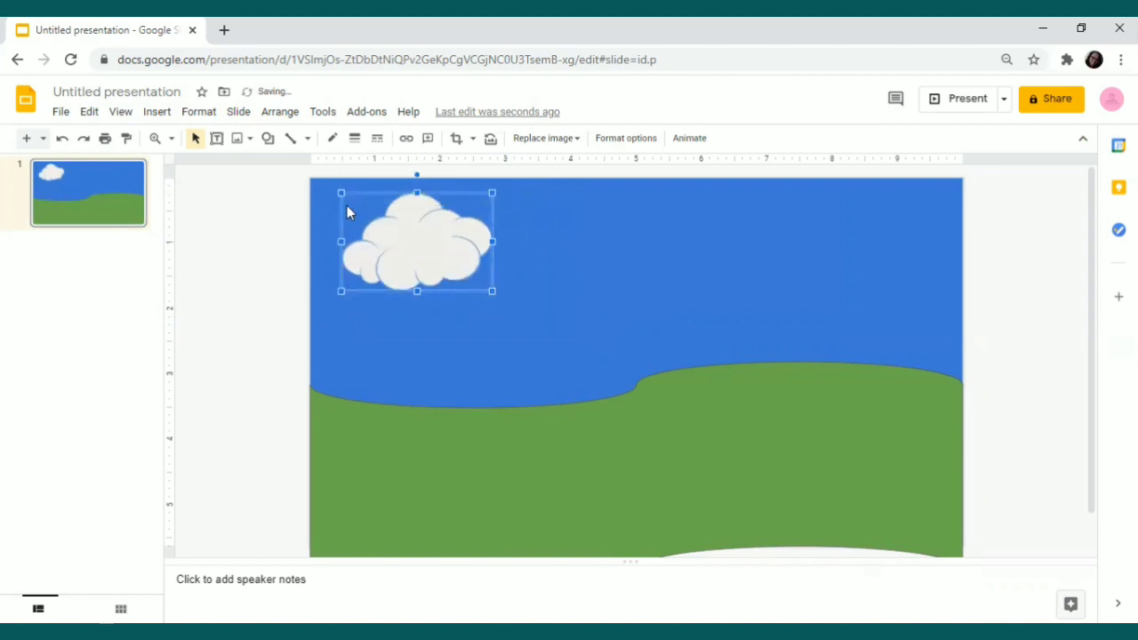
{"action": "left_click_drag", "start_coordinate": [341, 193], "coordinate": [348, 197]}
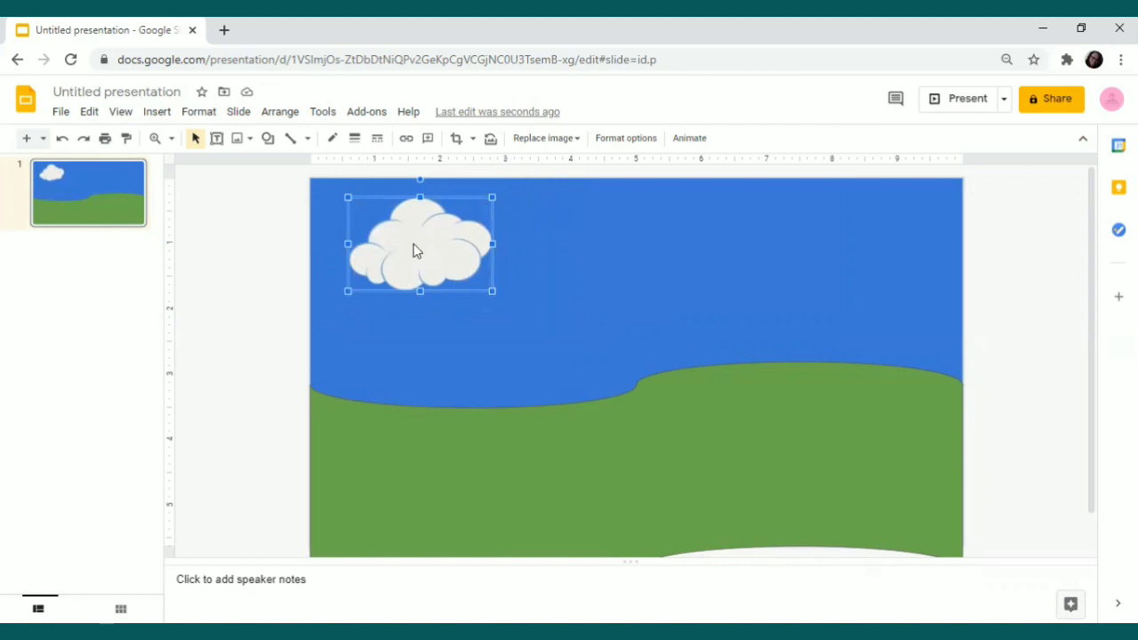
Paste a copy of the cloud and arrange both clouds side by side, slightly overlapping, right of the sky's center.
{"action": "left_click", "coordinate": [540, 250]}
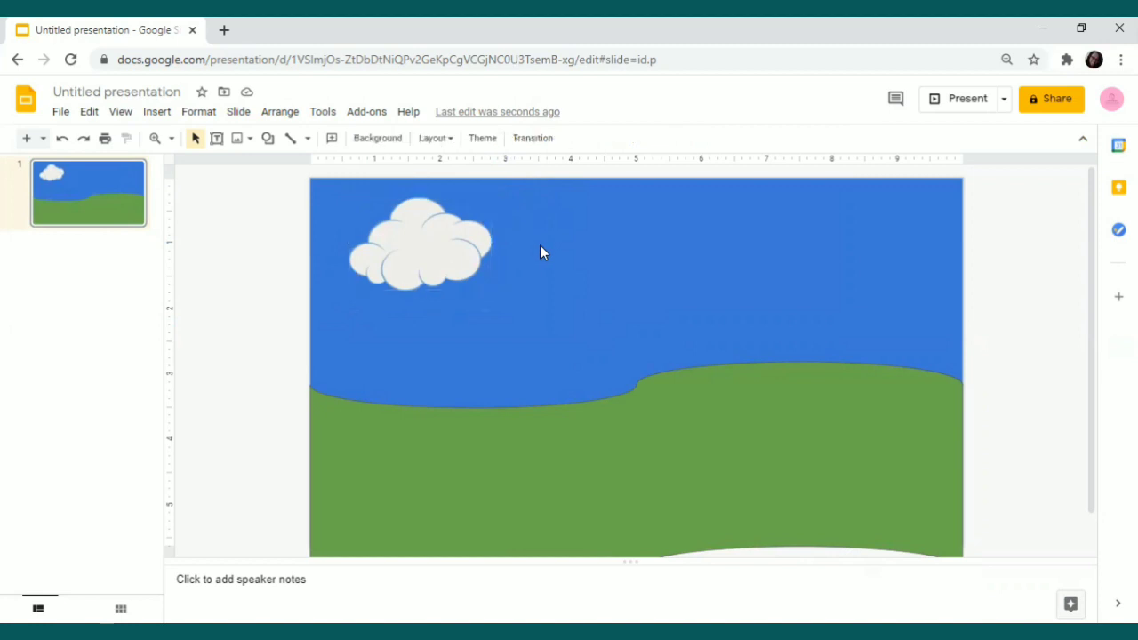
{"action": "key", "text": "ctrl+v"}
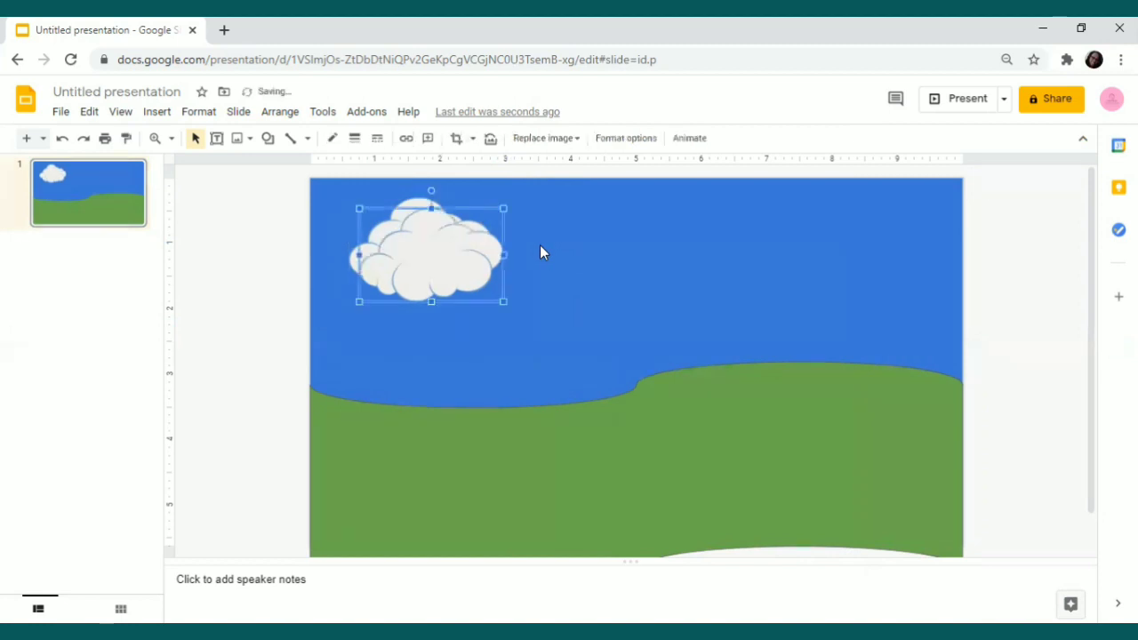
{"action": "left_click_drag", "start_coordinate": [456, 246], "coordinate": [743, 235]}
{"action": "left_click_drag", "start_coordinate": [451, 247], "coordinate": [663, 243]}
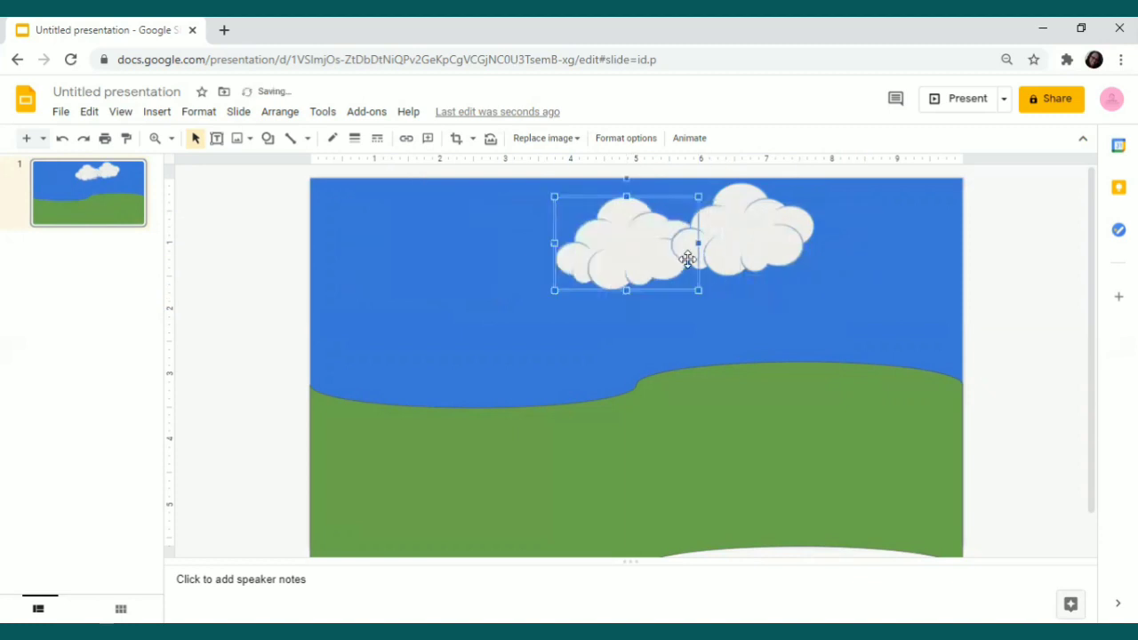
{"action": "left_click_drag", "start_coordinate": [729, 257], "coordinate": [708, 277]}
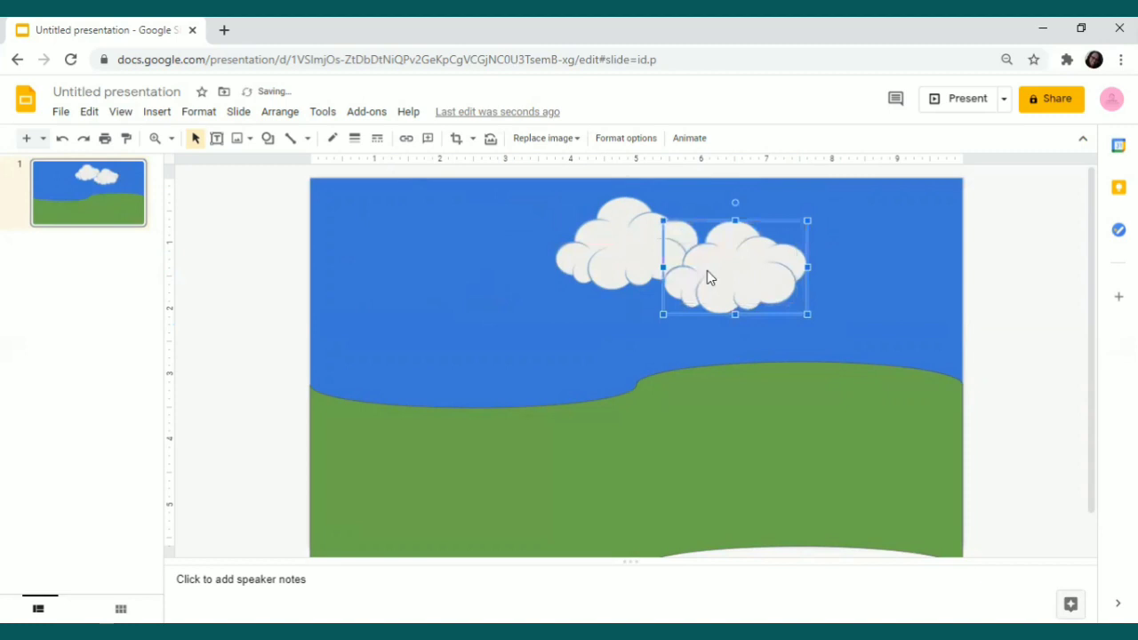
{"action": "left_click_drag", "start_coordinate": [666, 246], "coordinate": [724, 239]}
{"action": "left_click_drag", "start_coordinate": [639, 238], "coordinate": [716, 264]}
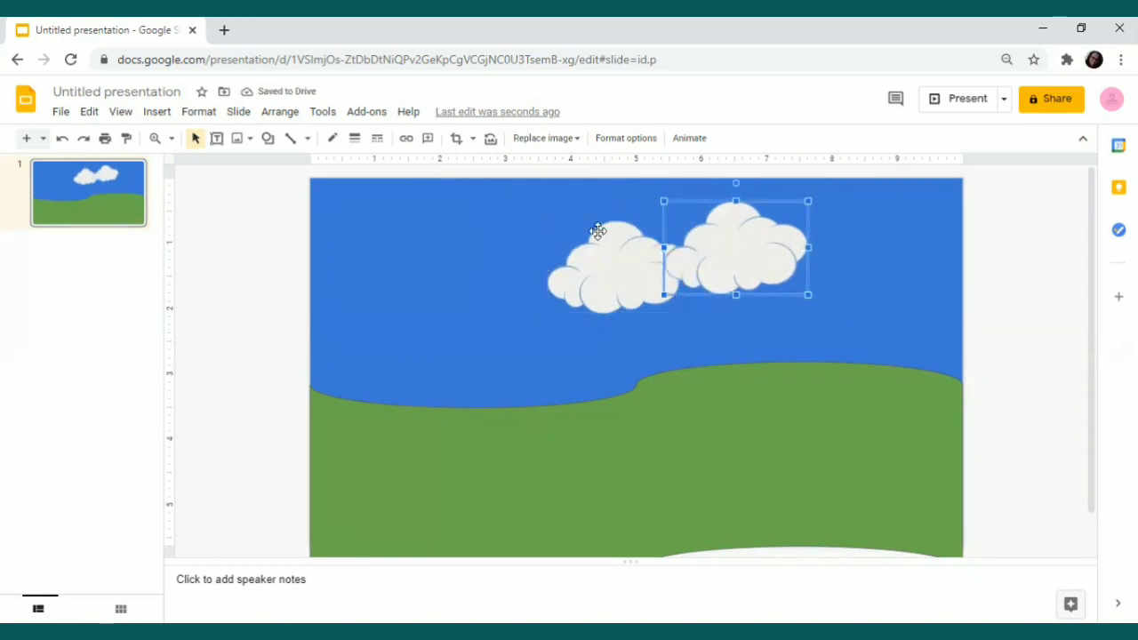
{"action": "left_click", "coordinate": [539, 267]}
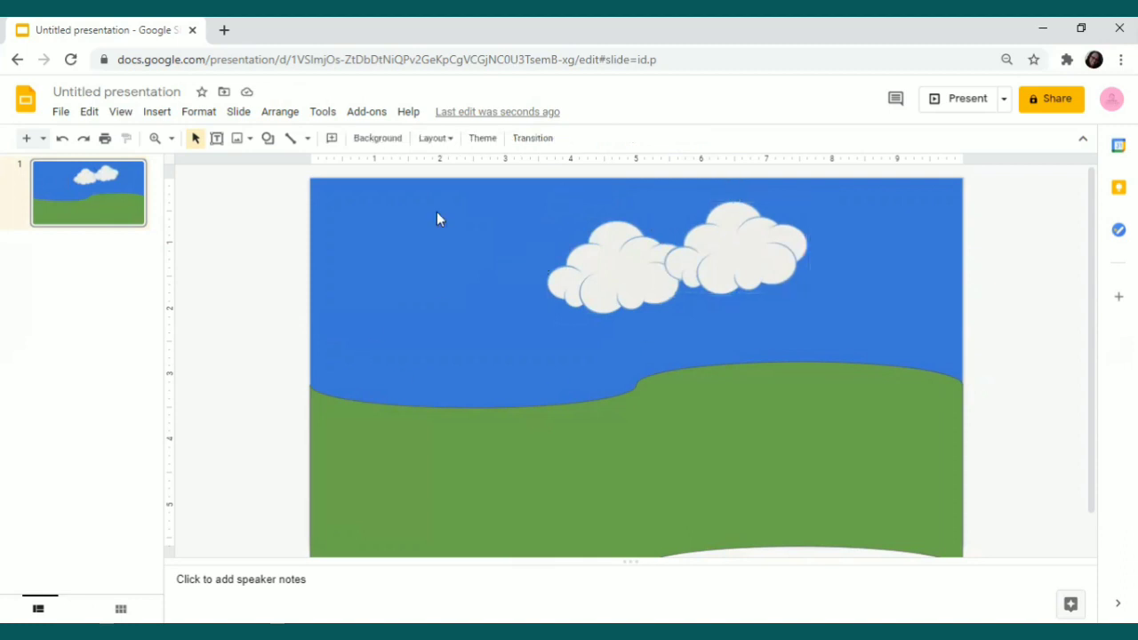
Search the web for images of "sun transparent png".
{"action": "left_click", "coordinate": [158, 113]}
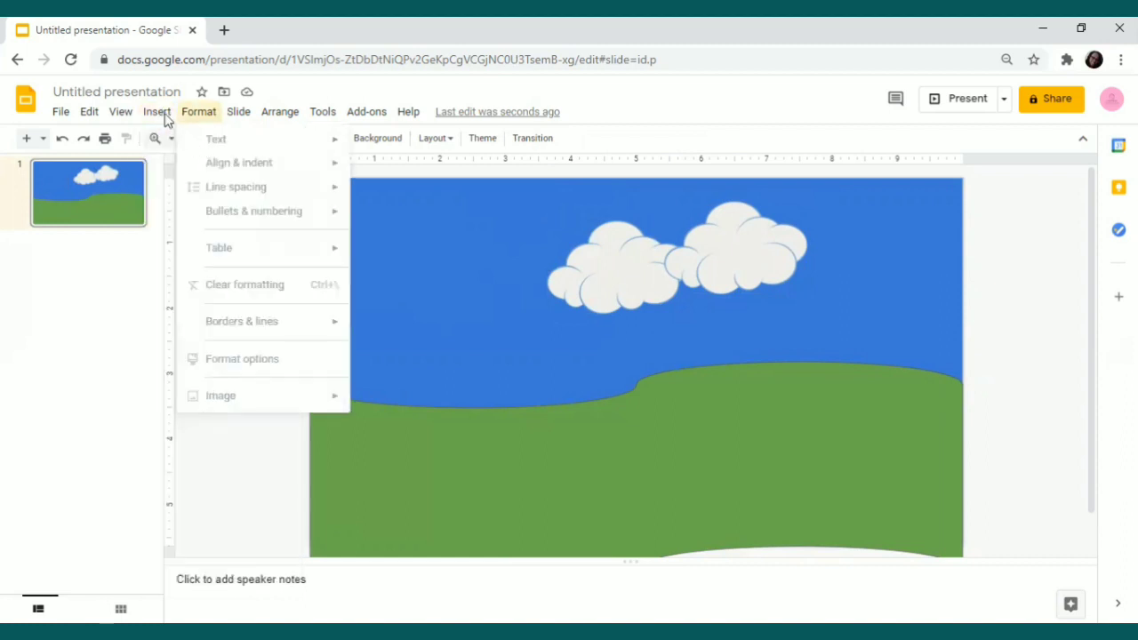
{"action": "mouse_move", "coordinate": [156, 114]}
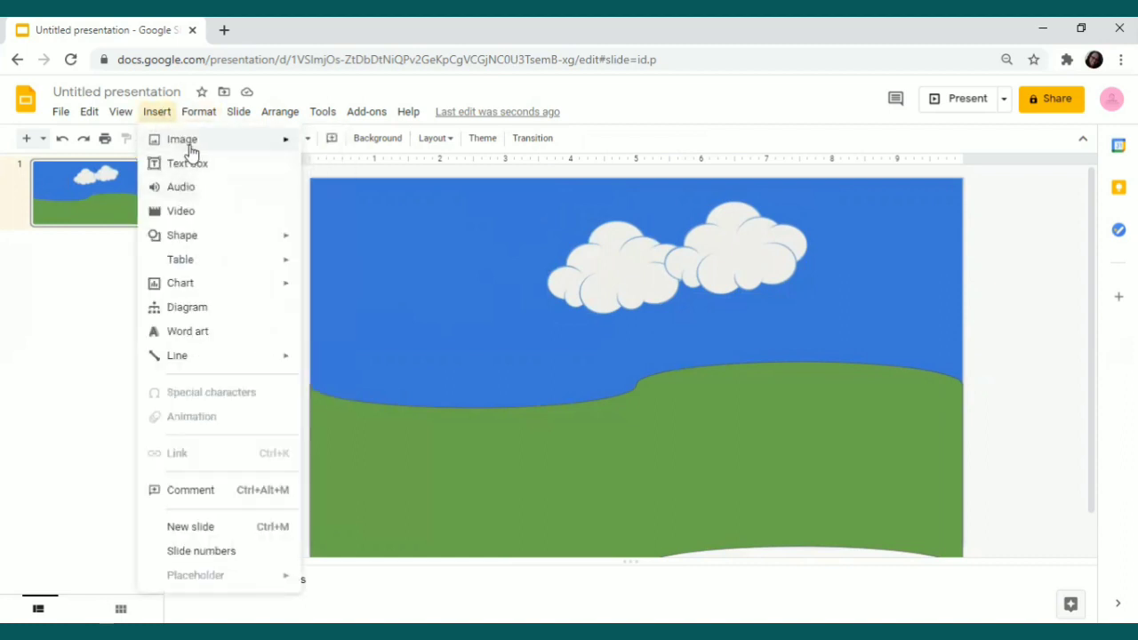
{"action": "mouse_move", "coordinate": [188, 145]}
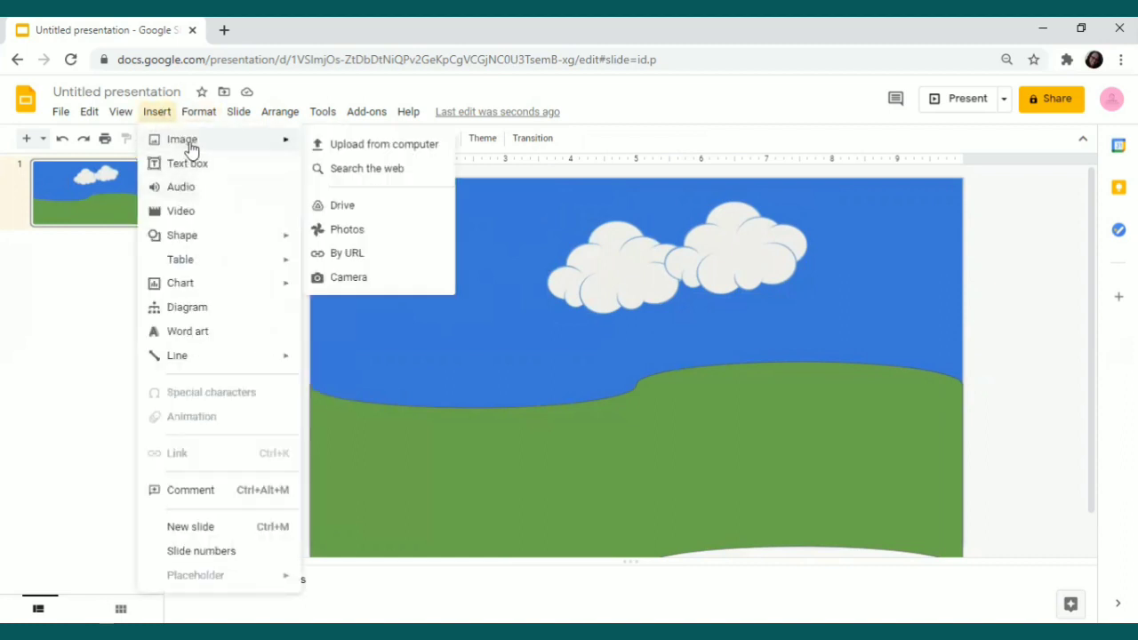
{"action": "left_click", "coordinate": [353, 180]}
{"action": "left_click", "coordinate": [993, 151]}
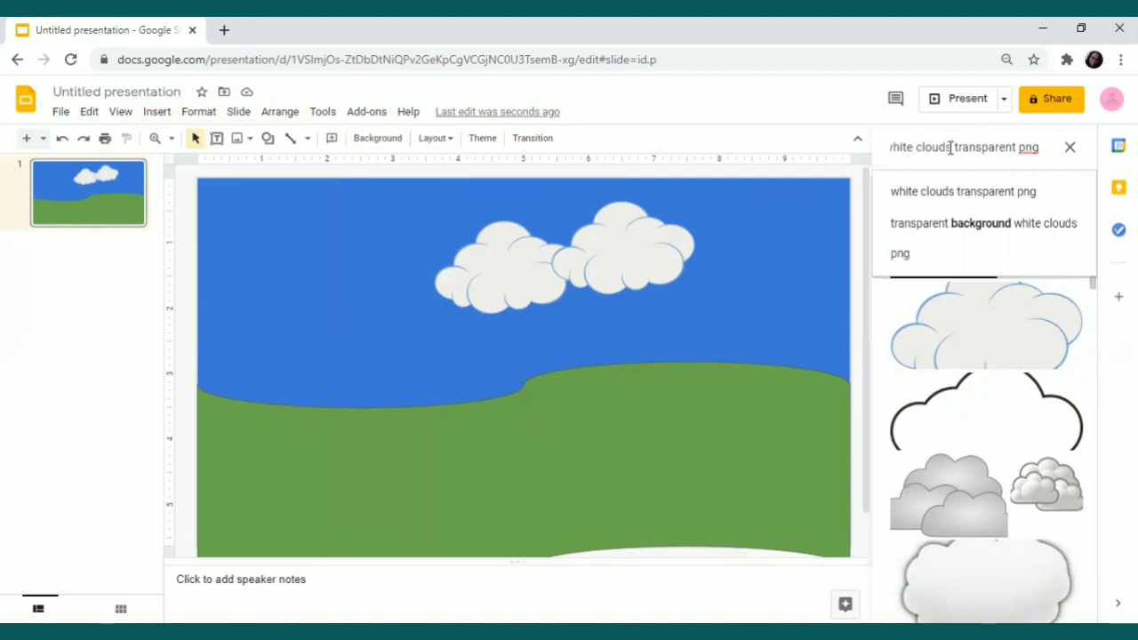
{"action": "key", "text": "BackSpace"}
{"action": "key", "text": "BackSpace"}
{"action": "key", "text": "BackSpace"}
{"action": "key", "text": "BackSpace"}
{"action": "key", "text": "BackSpace"}
{"action": "key", "text": "BackSpace"}
{"action": "key", "text": "BackSpace"}
{"action": "key", "text": "BackSpace"}
{"action": "key", "text": "BackSpace"}
{"action": "key", "text": "BackSpace"}
{"action": "key", "text": "BackSpace"}
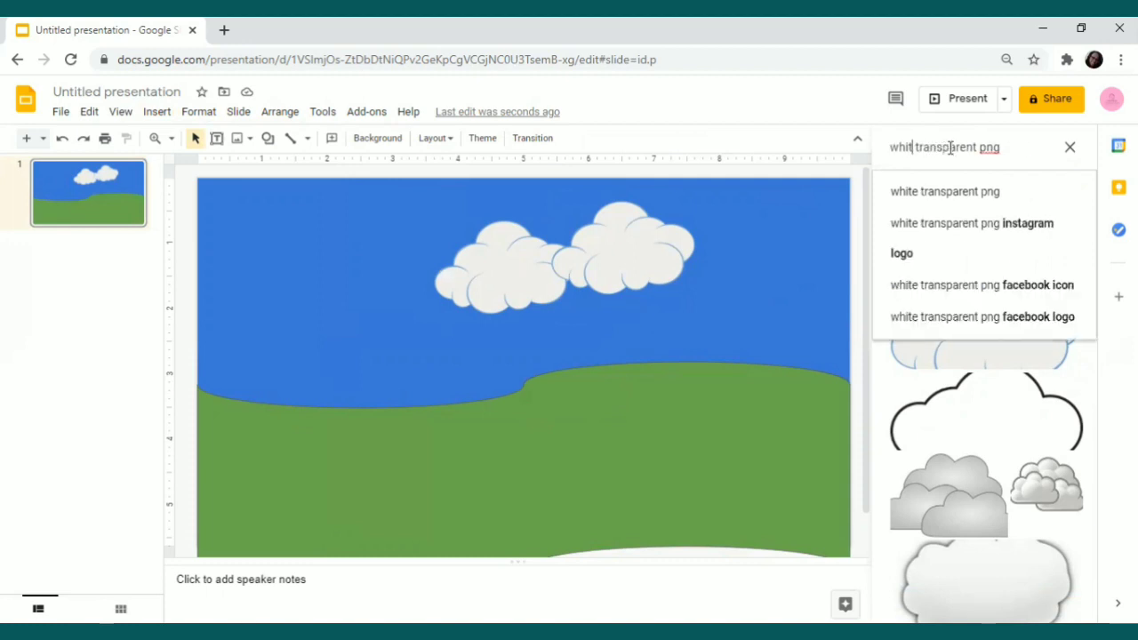
{"action": "key", "text": "BackSpace"}
{"action": "type", "text": "sun"}
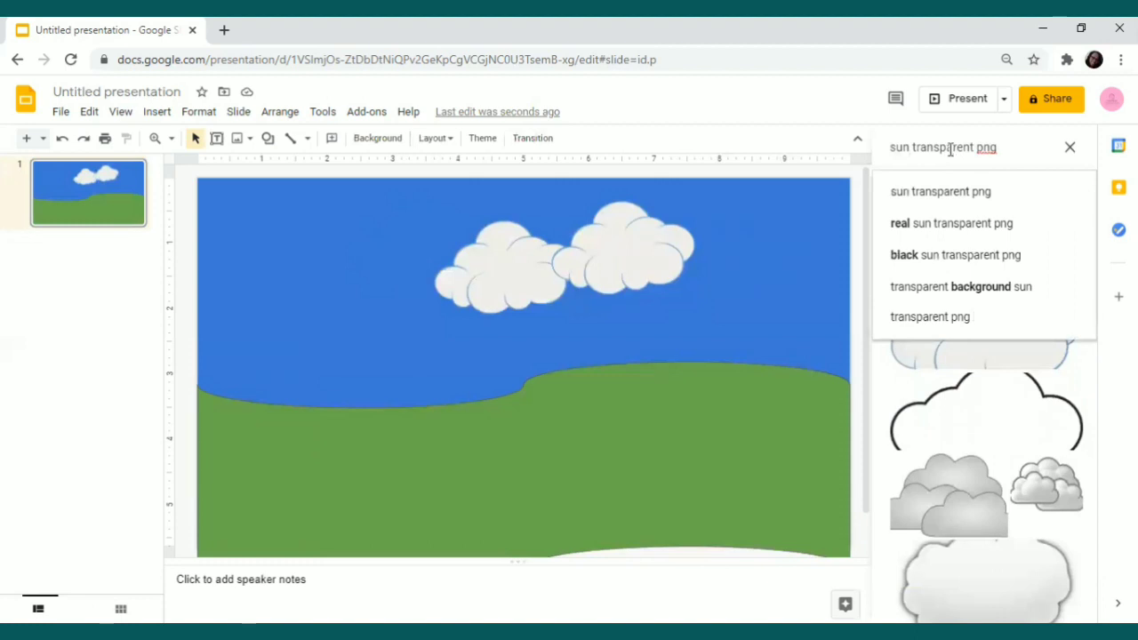
{"action": "key", "text": "Return"}
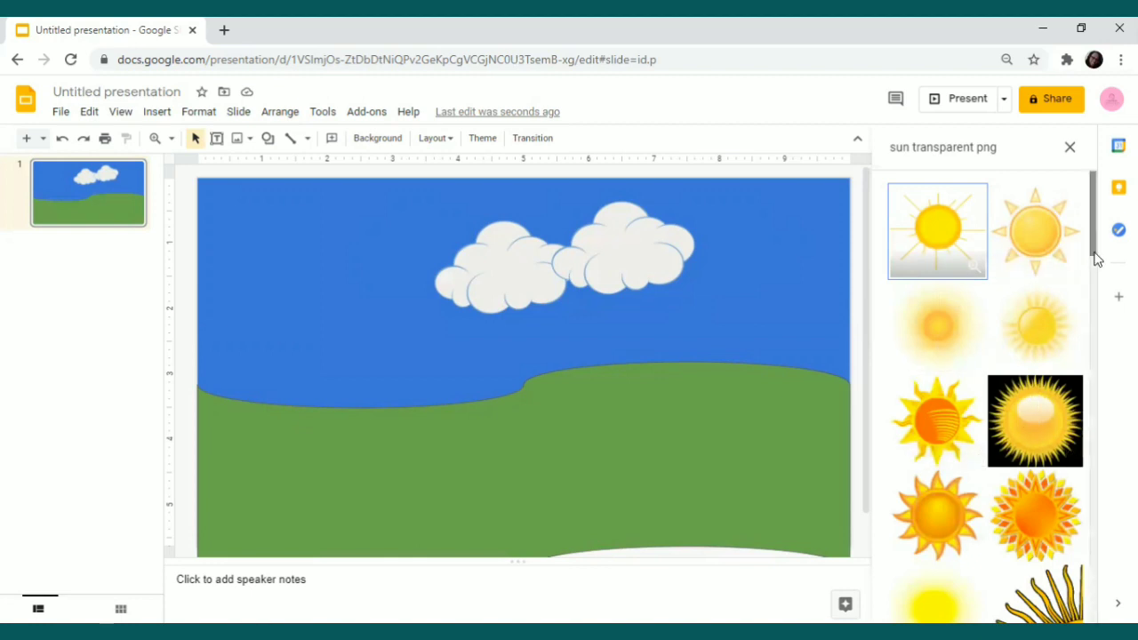
Insert the smiling sun with a small smiling cloud from the image results into the slide.
{"action": "left_click_drag", "start_coordinate": [1092, 255], "coordinate": [1109, 546]}
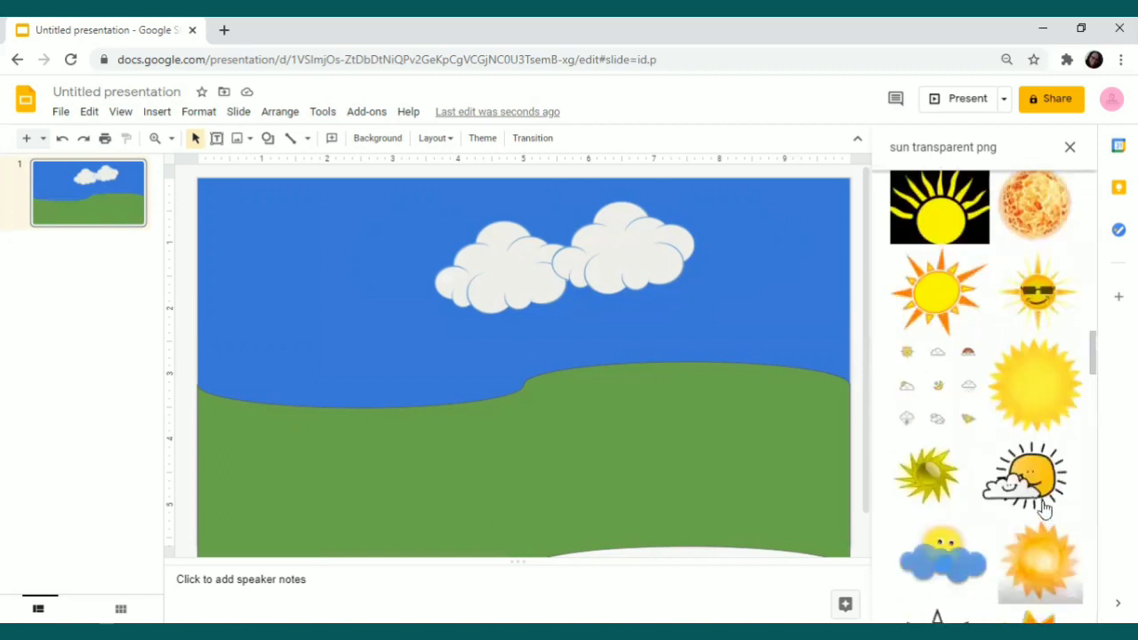
{"action": "left_click", "coordinate": [1020, 496]}
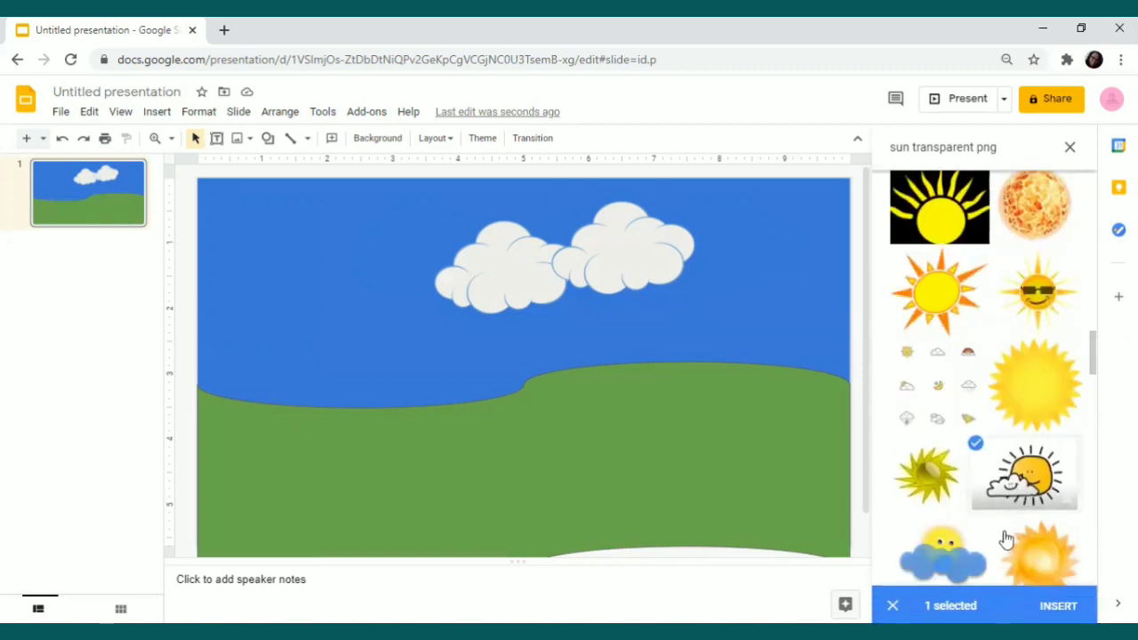
{"action": "left_click", "coordinate": [1058, 605]}
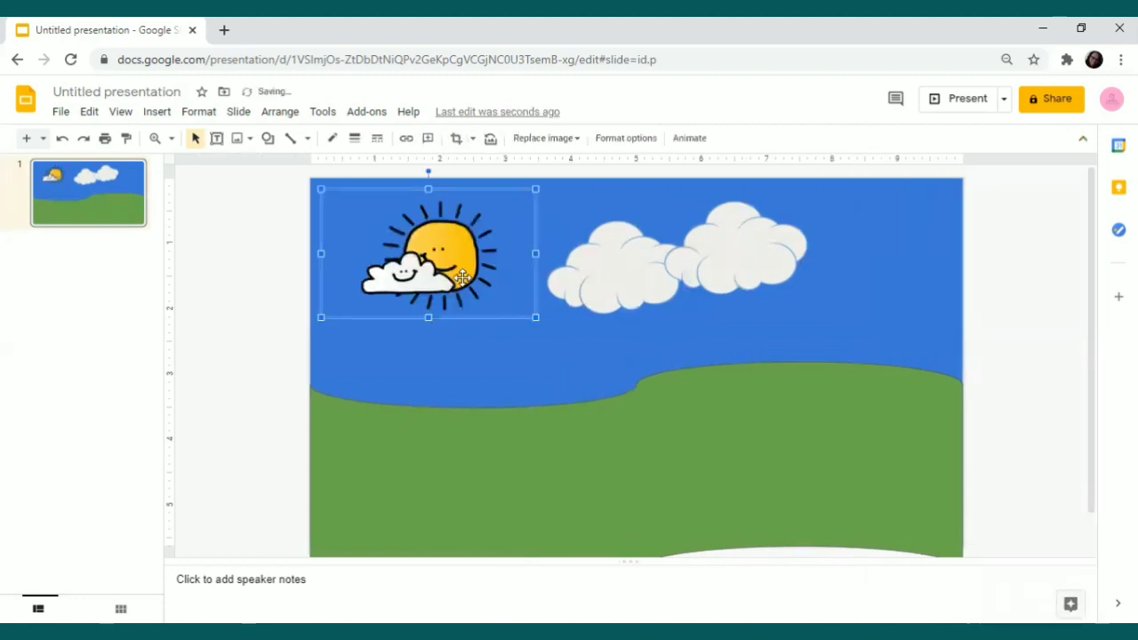
Move the sun to the upper-right corner of the sky and place the two white clouds beneath it, partly overlapped.
{"action": "left_click_drag", "start_coordinate": [742, 300], "coordinate": [873, 228]}
{"action": "left_click_drag", "start_coordinate": [726, 271], "coordinate": [879, 322]}
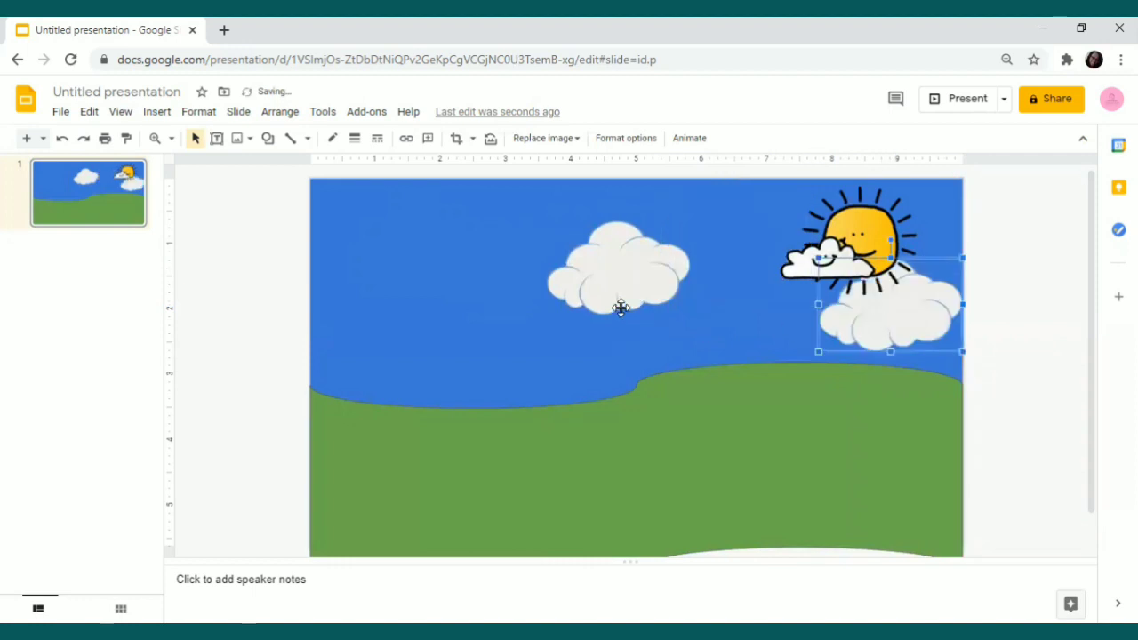
{"action": "left_click_drag", "start_coordinate": [621, 307], "coordinate": [789, 315]}
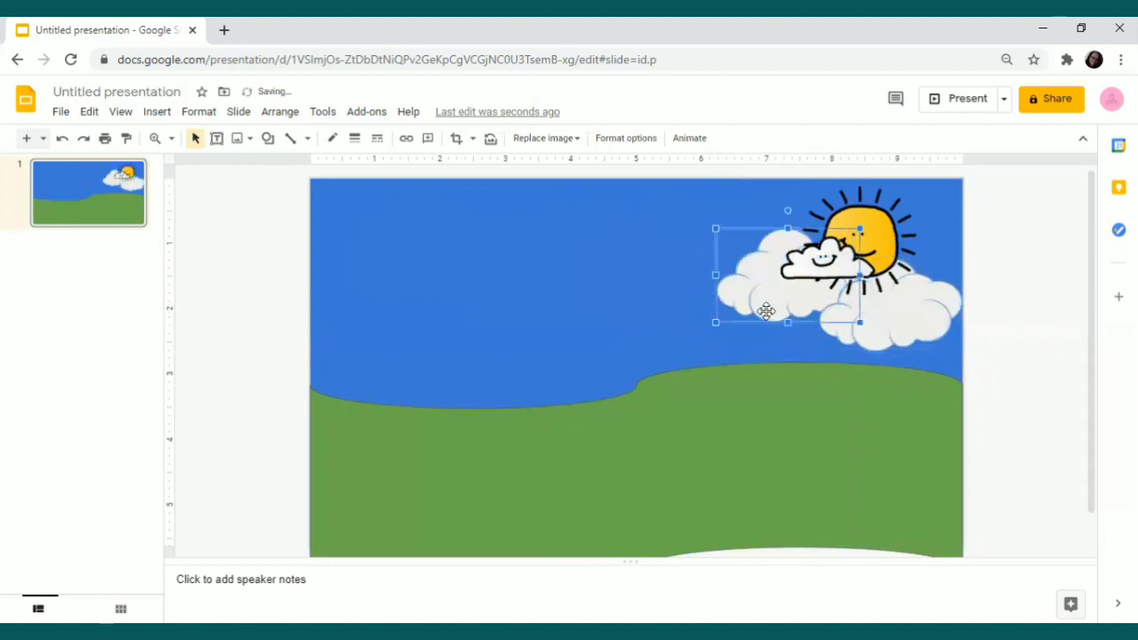
Nudge the sun up toward the slide's top edge and shift the left cloud slightly up and right beneath it.
{"action": "left_click", "coordinate": [853, 236]}
{"action": "mouse_move", "coordinate": [853, 240]}
{"action": "left_mouse_down"}
{"action": "mouse_move", "coordinate": [855, 228]}
{"action": "mouse_move", "coordinate": [849, 249]}
{"action": "left_mouse_up"}
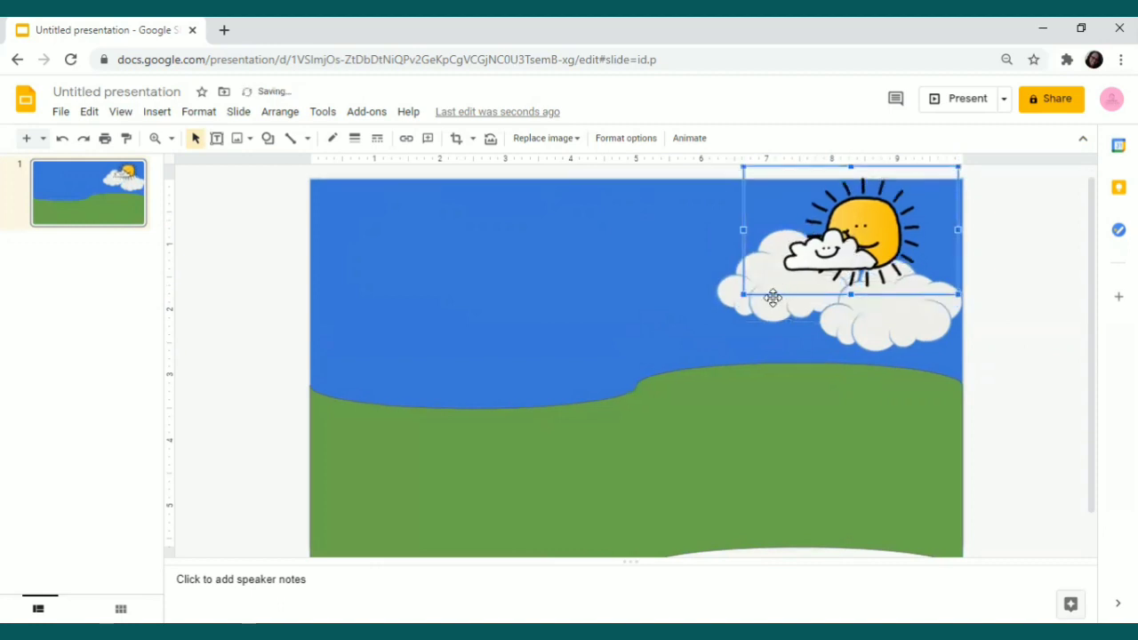
{"action": "mouse_move", "coordinate": [770, 300]}
{"action": "left_mouse_down"}
{"action": "mouse_move", "coordinate": [706, 314]}
{"action": "mouse_move", "coordinate": [711, 294]}
{"action": "mouse_move", "coordinate": [772, 258]}
{"action": "mouse_move", "coordinate": [783, 282]}
{"action": "left_mouse_up"}
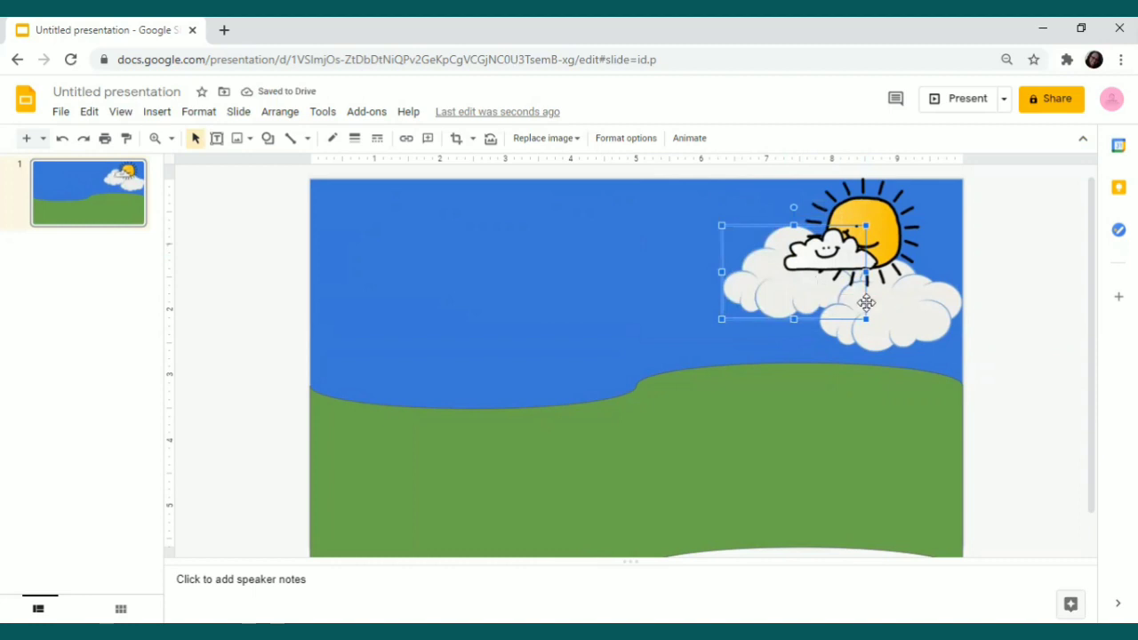
{"action": "left_click", "coordinate": [789, 281]}
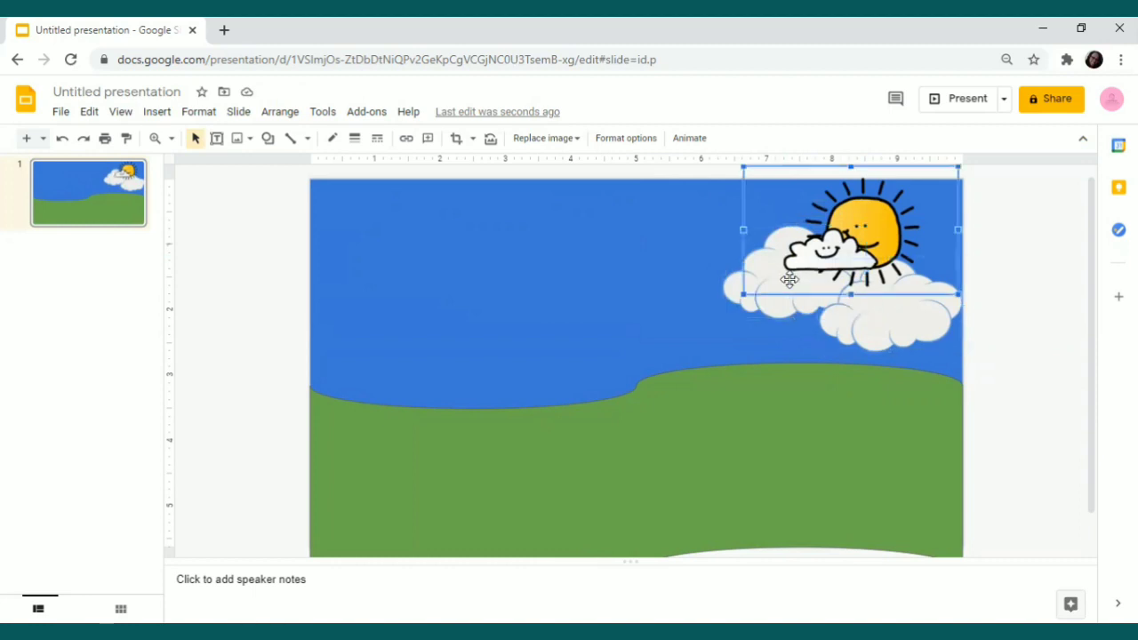
{"action": "left_click", "coordinate": [773, 301]}
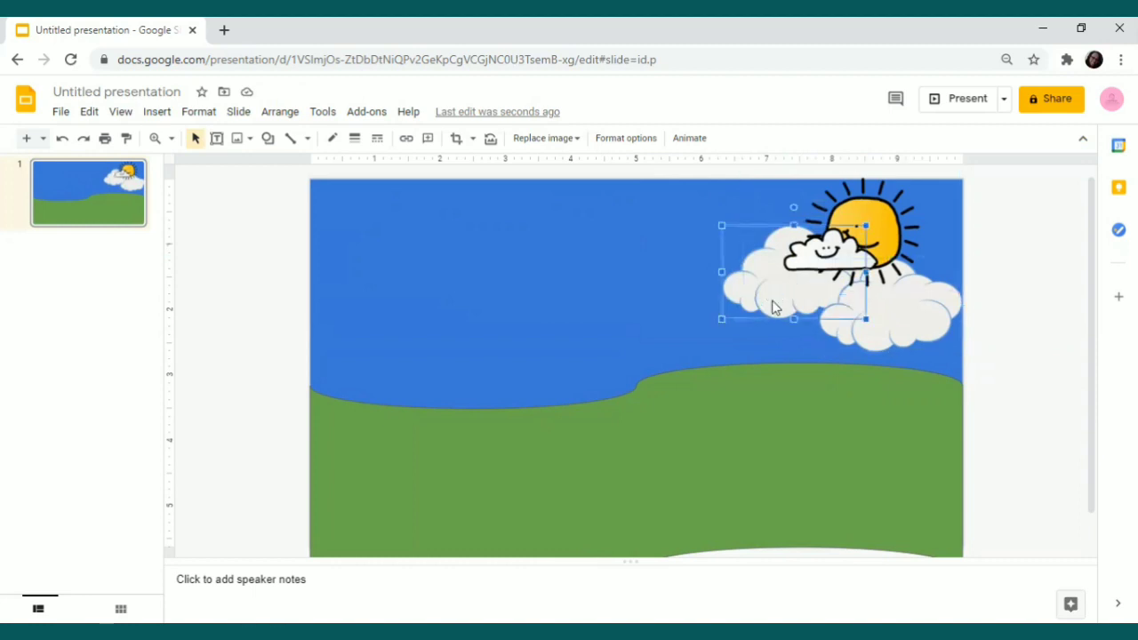
Bring the left white cloud to the front so it overlaps the sun and its small smiling cloud.
{"action": "right_click", "coordinate": [772, 307]}
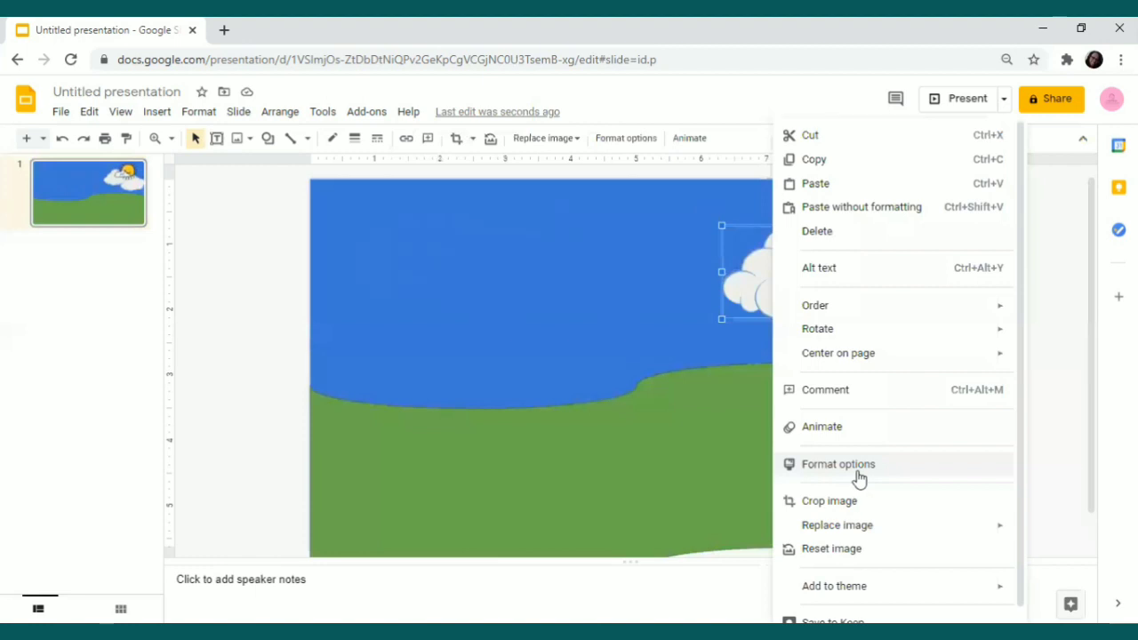
{"action": "mouse_move", "coordinate": [840, 305]}
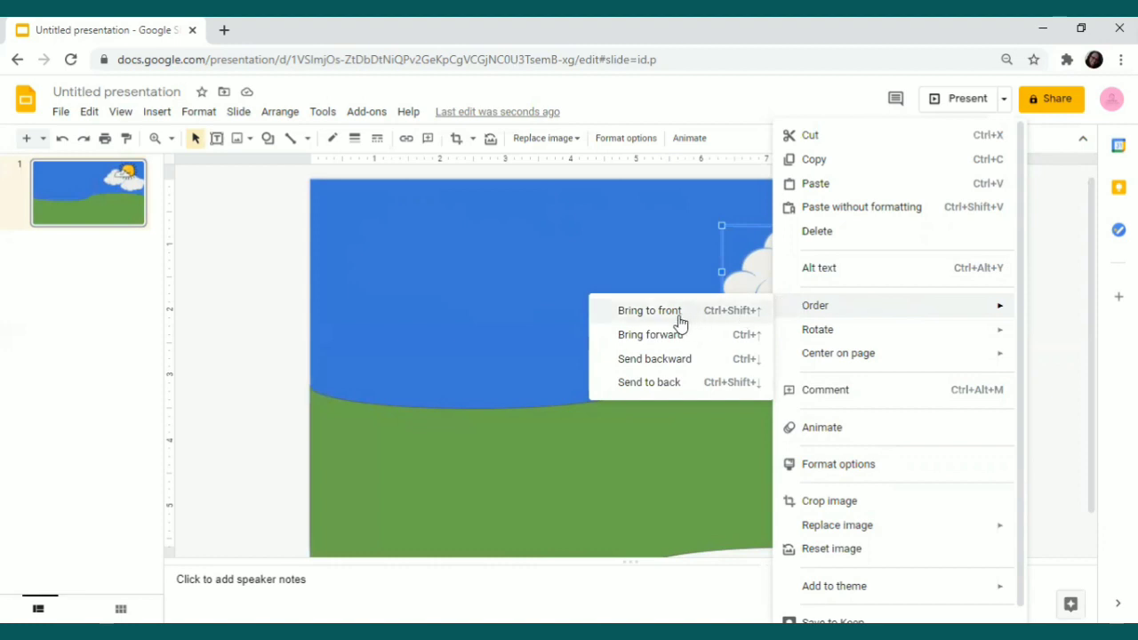
{"action": "left_click", "coordinate": [680, 343]}
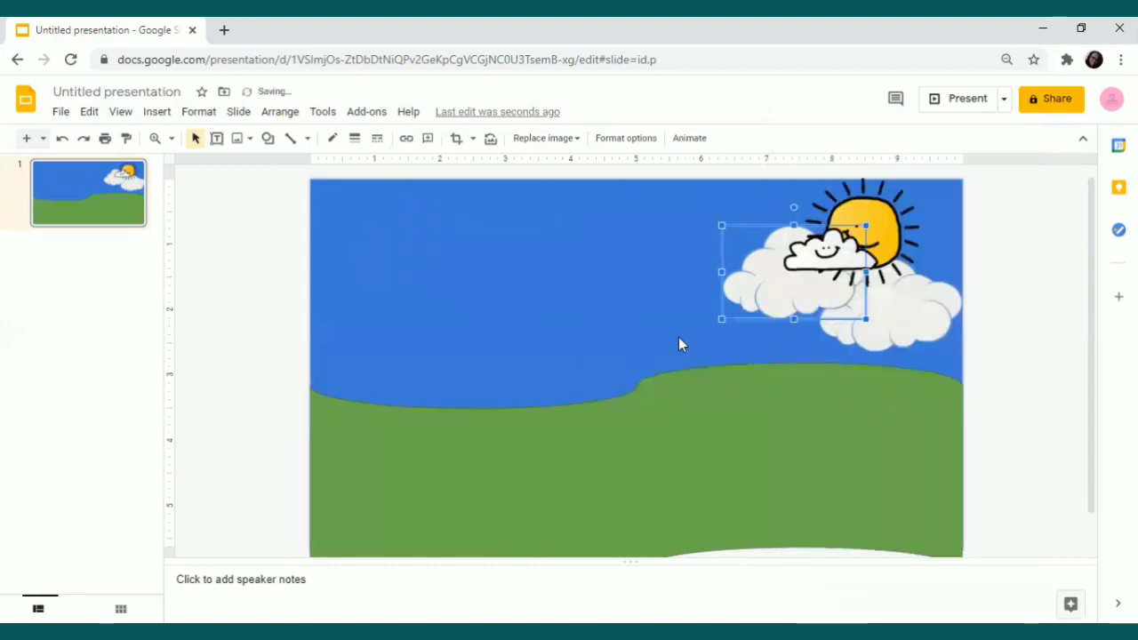
{"action": "left_click", "coordinate": [744, 286]}
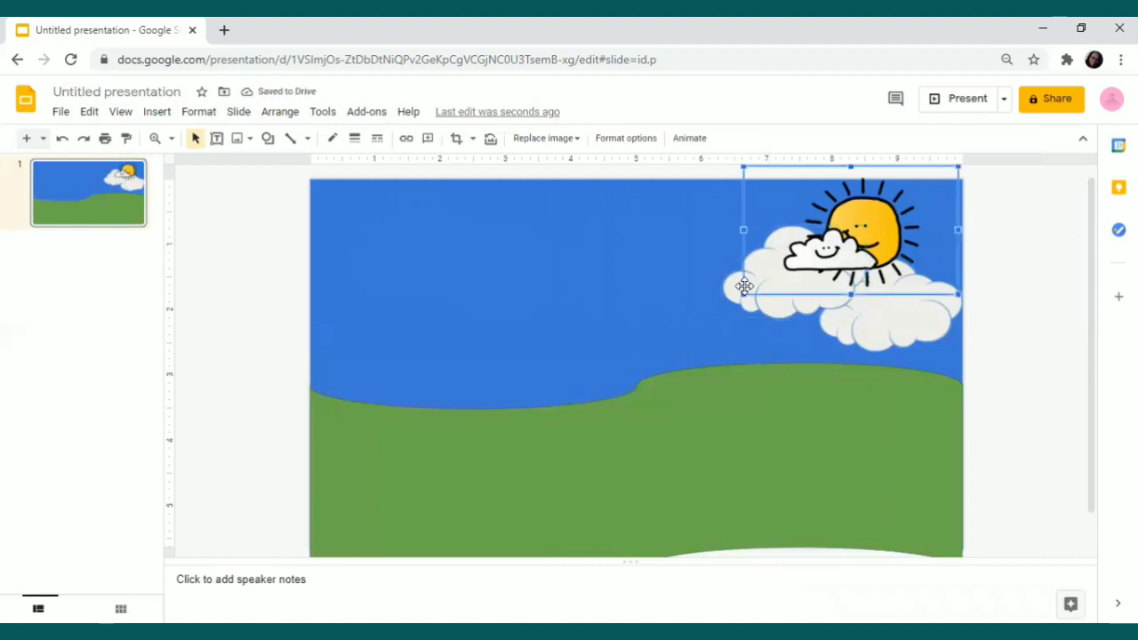
{"action": "left_click", "coordinate": [738, 296]}
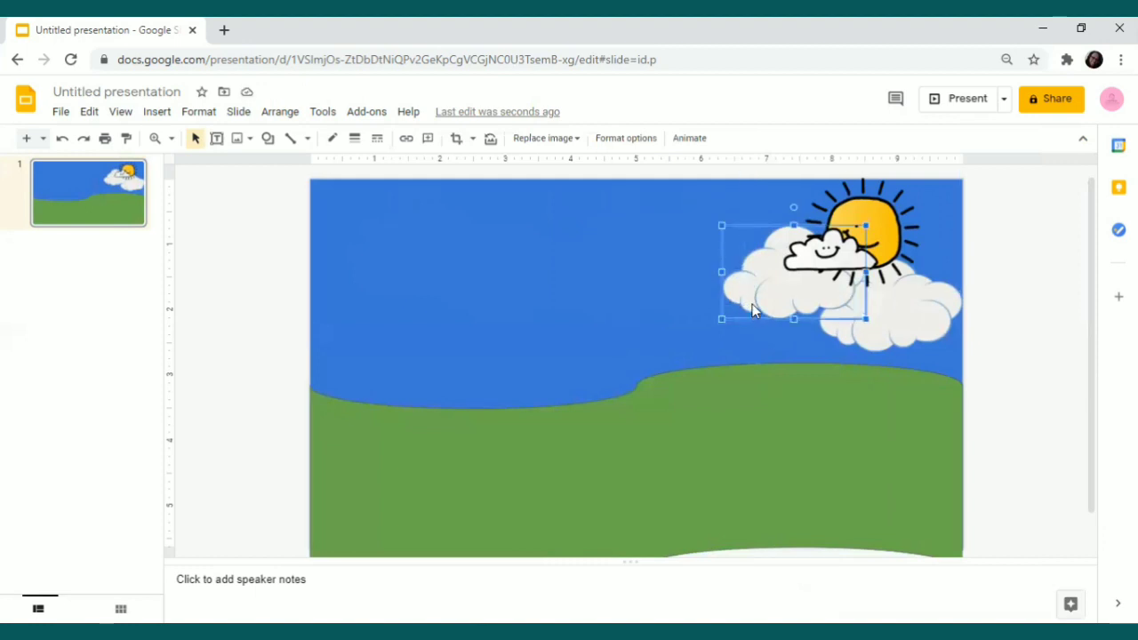
{"action": "right_click", "coordinate": [752, 310]}
{"action": "mouse_move", "coordinate": [754, 306]}
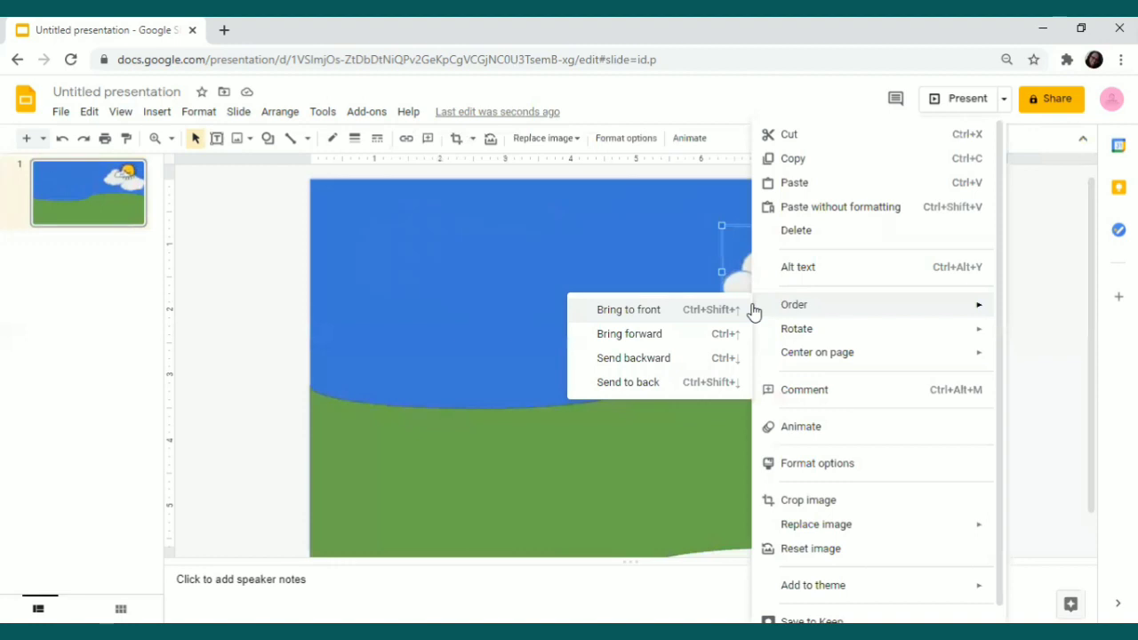
{"action": "left_click", "coordinate": [662, 311]}
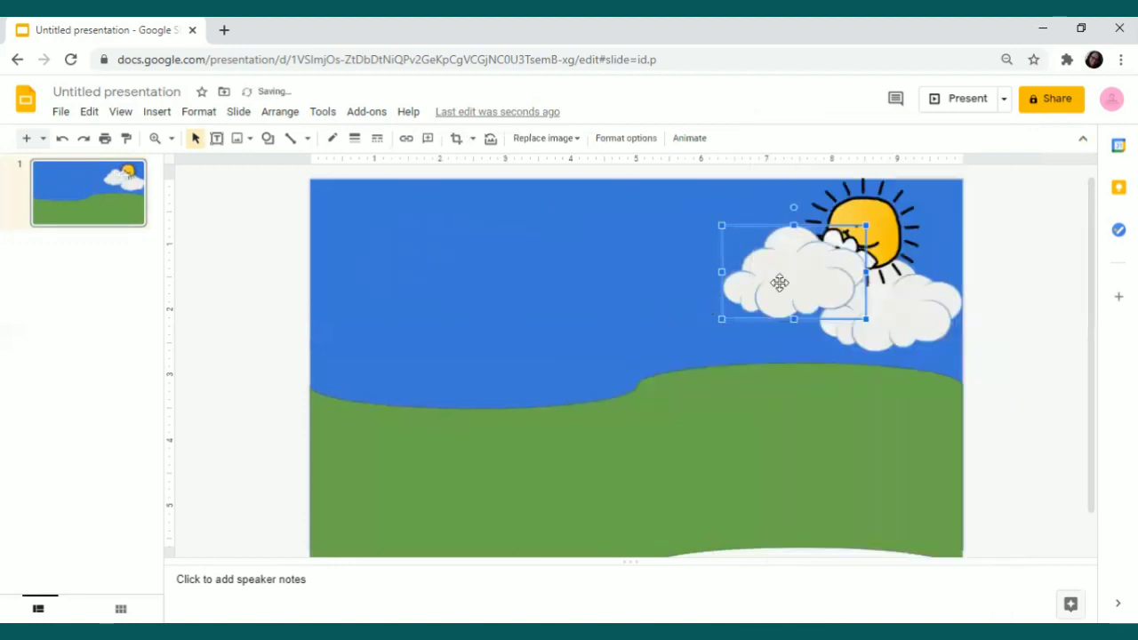
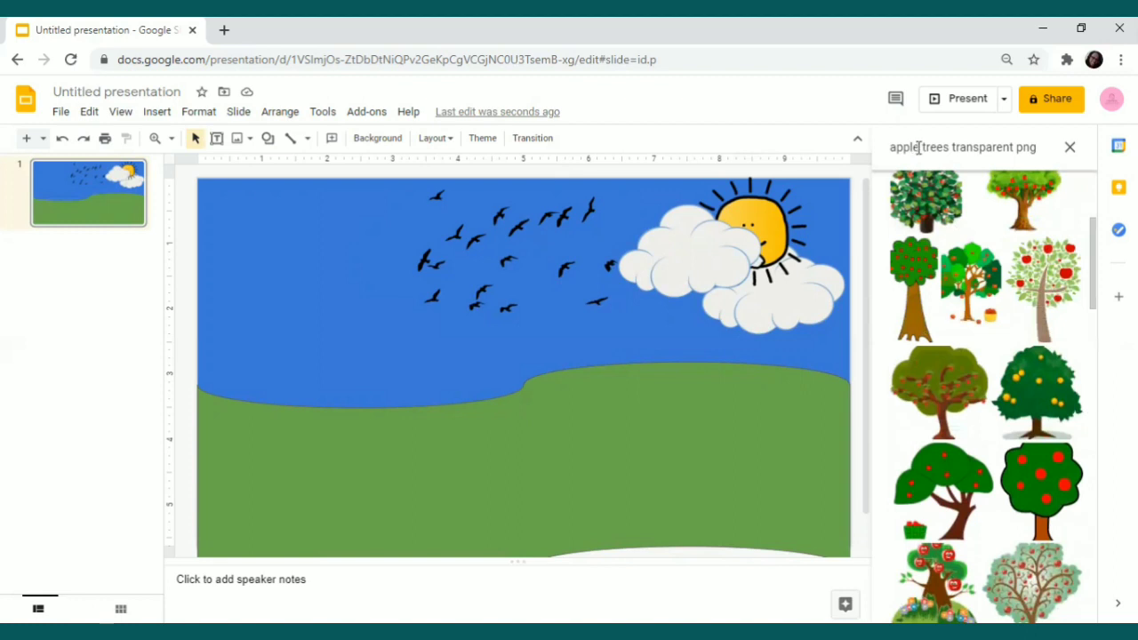
Search the web images for "trees transparent png" and try to insert the bright green cartoon tree with a thick brown trunk.
{"action": "key", "text": "BackSpace"}
{"action": "key", "text": "BackSpace"}
{"action": "key", "text": "BackSpace"}
{"action": "key", "text": "BackSpace"}
{"action": "key", "text": "BackSpace"}
{"action": "key", "text": "BackSpace"}
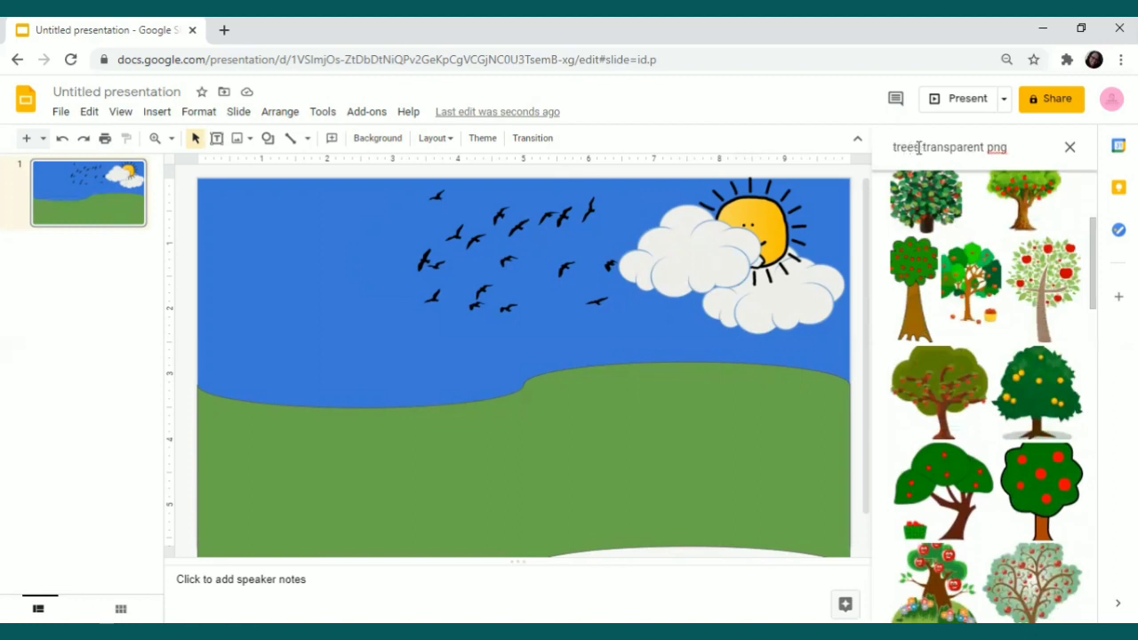
{"action": "left_click", "coordinate": [945, 191]}
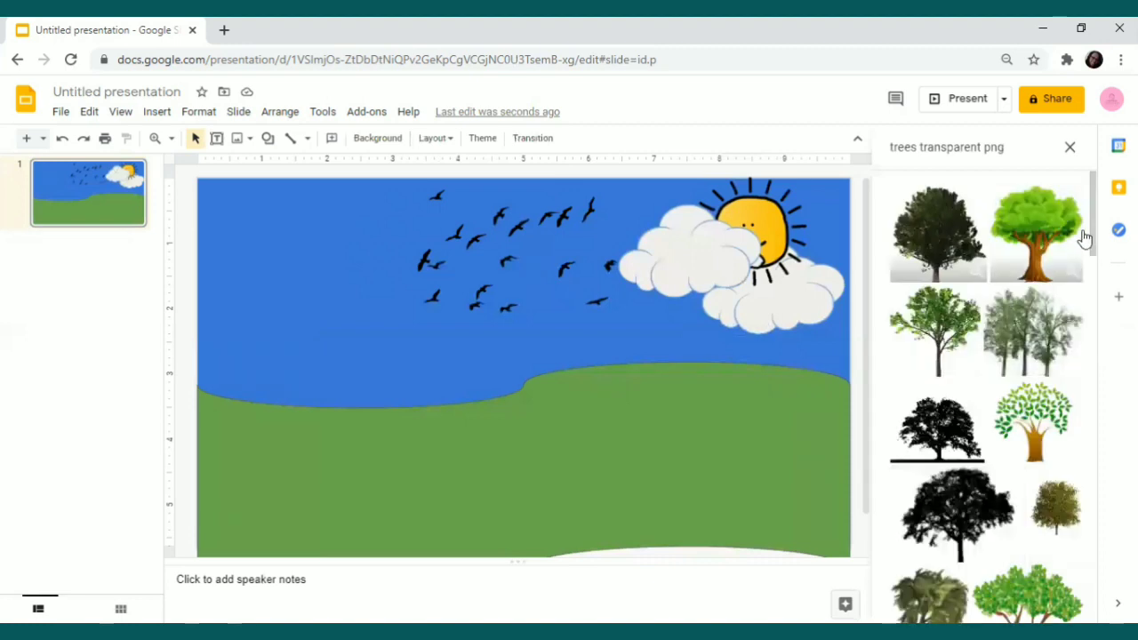
{"action": "left_click", "coordinate": [1046, 243]}
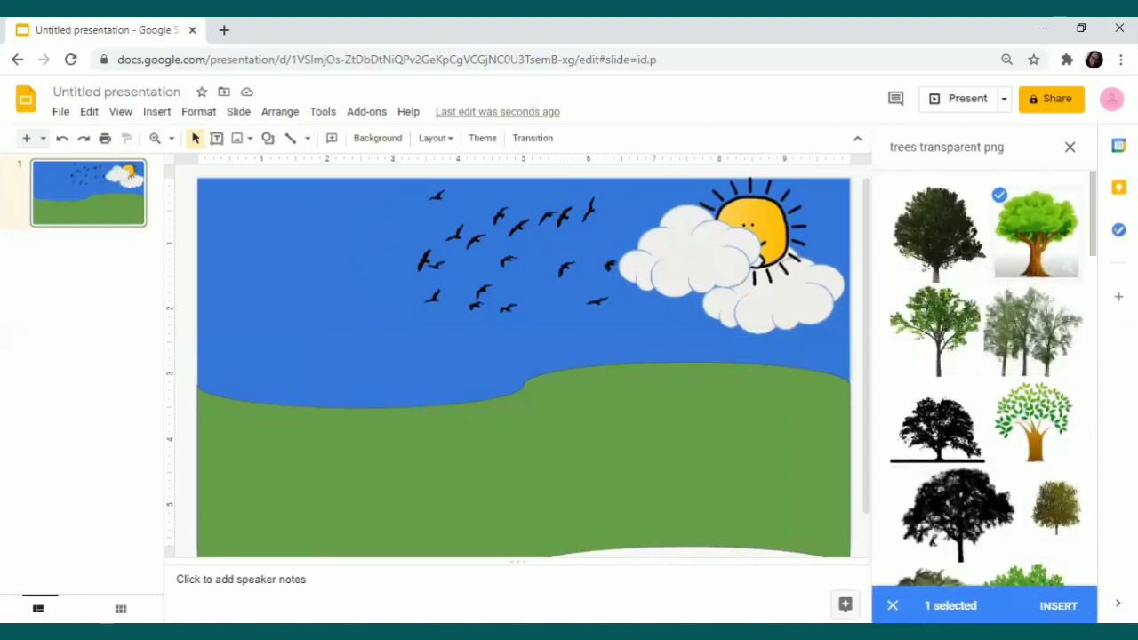
{"action": "left_click", "coordinate": [1058, 605]}
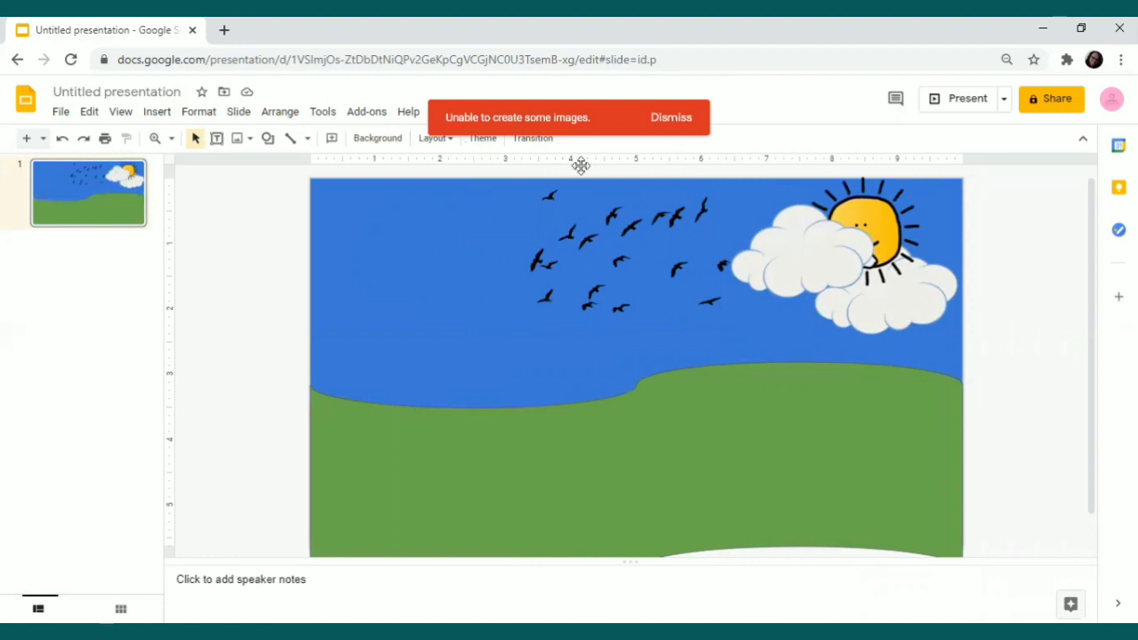
Reopen the web image search for "trees transparent png" and look through the results for a suitable tree.
{"action": "left_click", "coordinate": [158, 113]}
{"action": "mouse_move", "coordinate": [198, 112]}
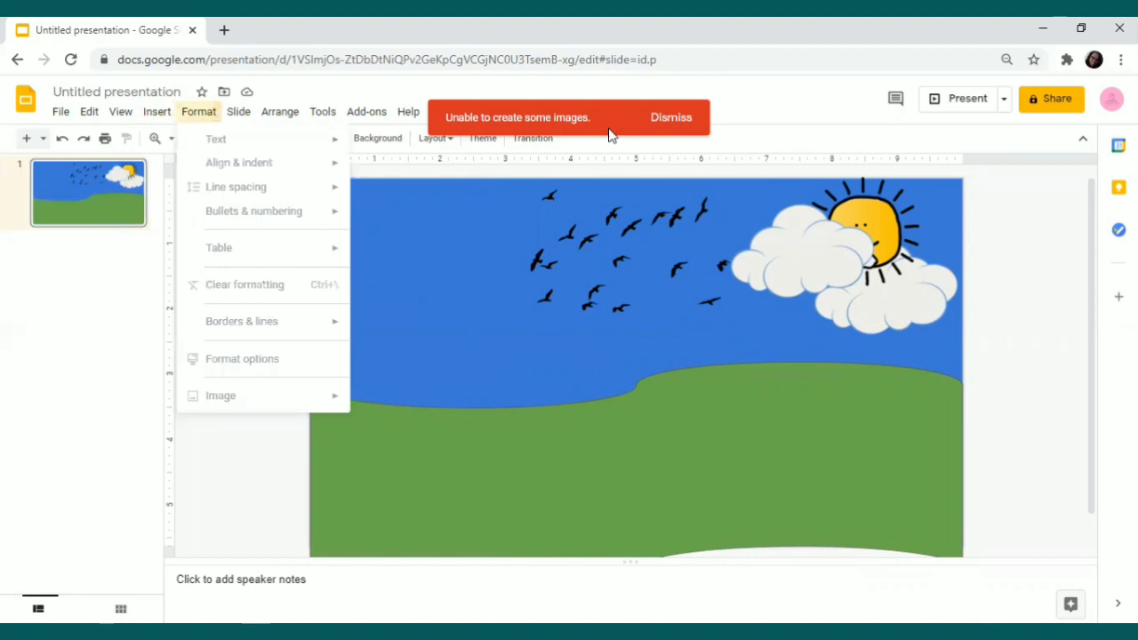
{"action": "left_click", "coordinate": [161, 119]}
{"action": "left_click", "coordinate": [158, 116]}
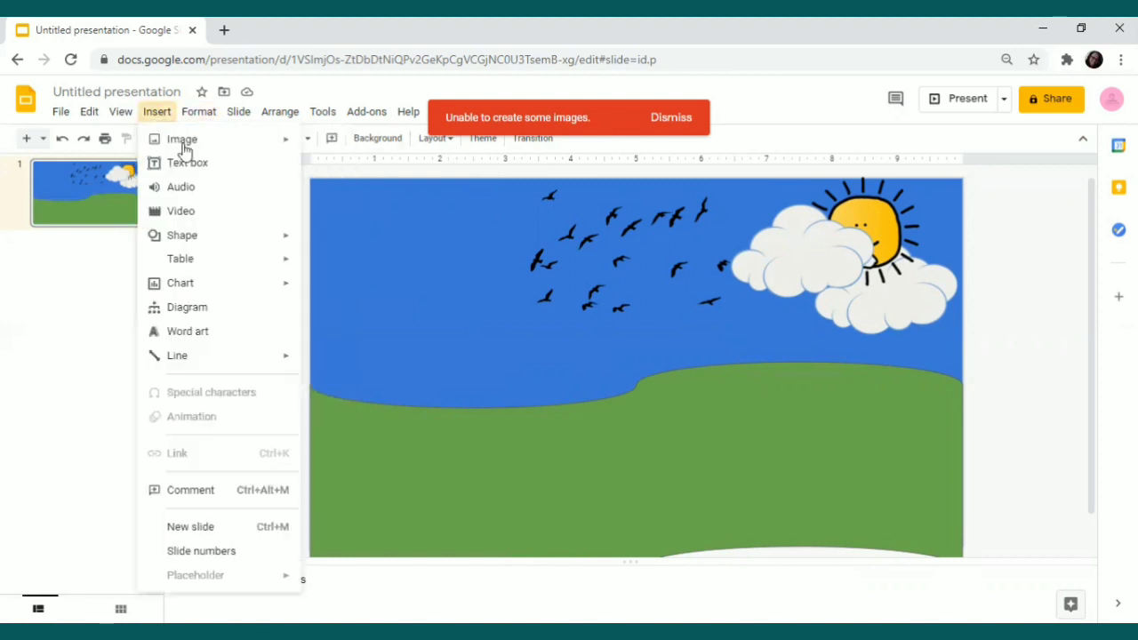
{"action": "mouse_move", "coordinate": [178, 140]}
{"action": "left_click", "coordinate": [379, 174]}
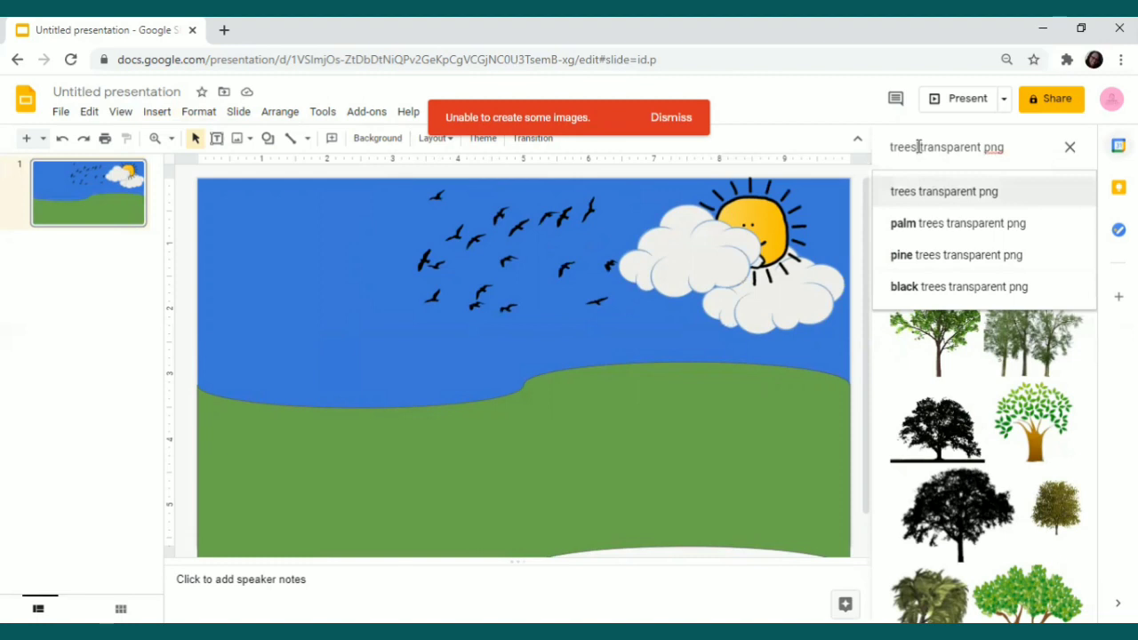
{"action": "left_click", "coordinate": [808, 437]}
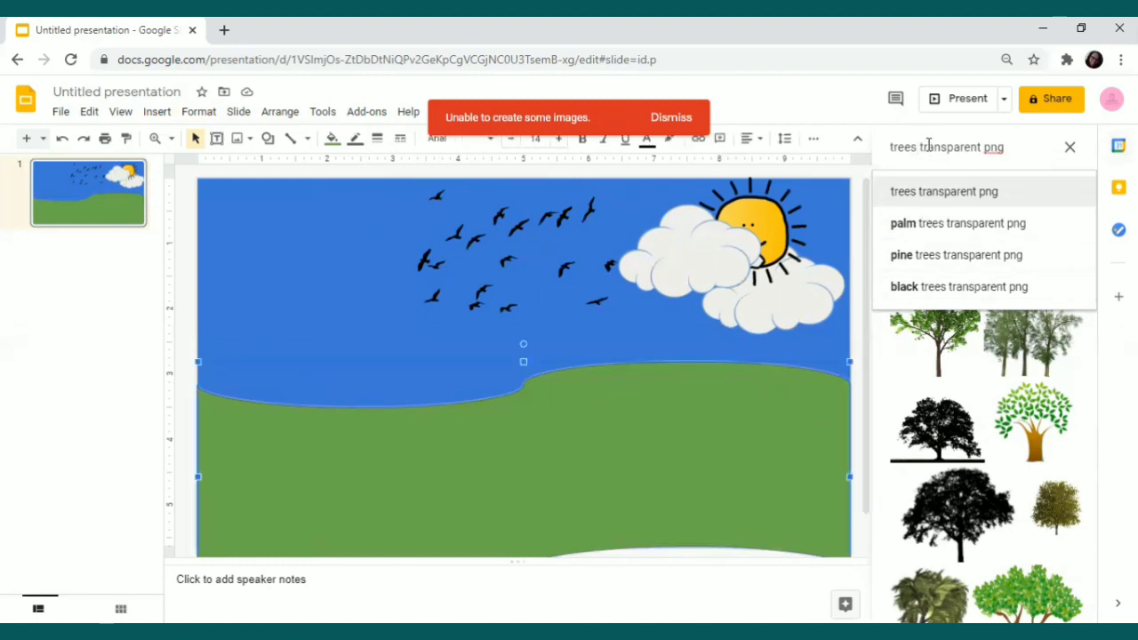
{"action": "key", "text": "Return"}
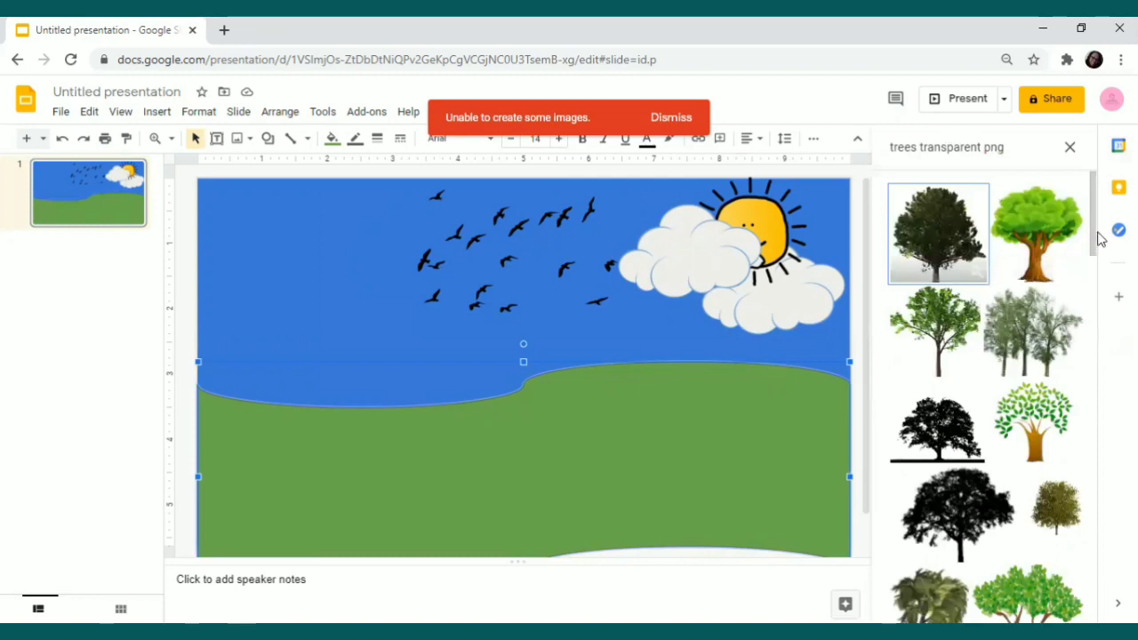
{"action": "left_click_drag", "start_coordinate": [1099, 238], "coordinate": [1109, 636]}
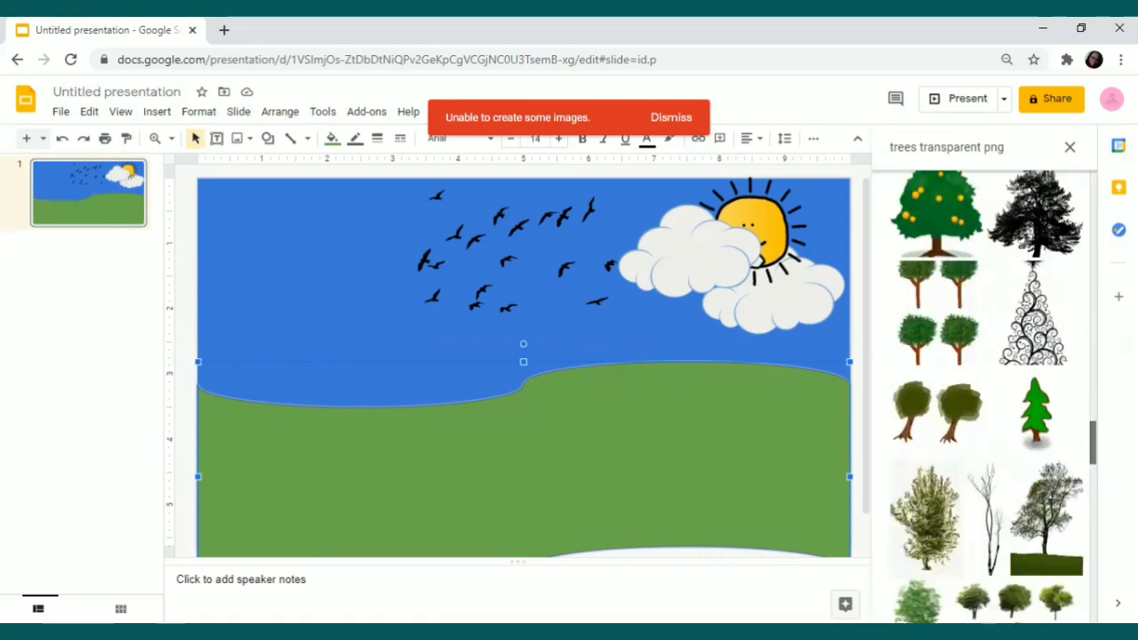
{"action": "left_click_drag", "start_coordinate": [1093, 443], "coordinate": [1092, 192]}
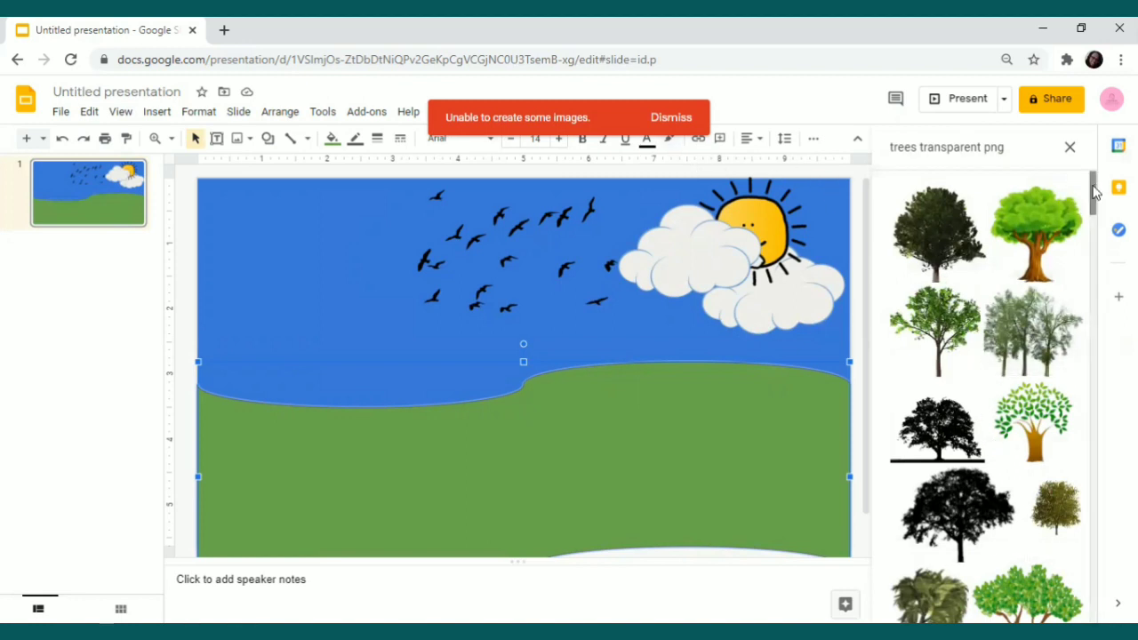
{"action": "scroll", "coordinate": [1092, 191], "scroll_direction": "down", "scroll_amount": 1}
{"action": "scroll", "coordinate": [1094, 198], "scroll_direction": "down", "scroll_amount": 1}
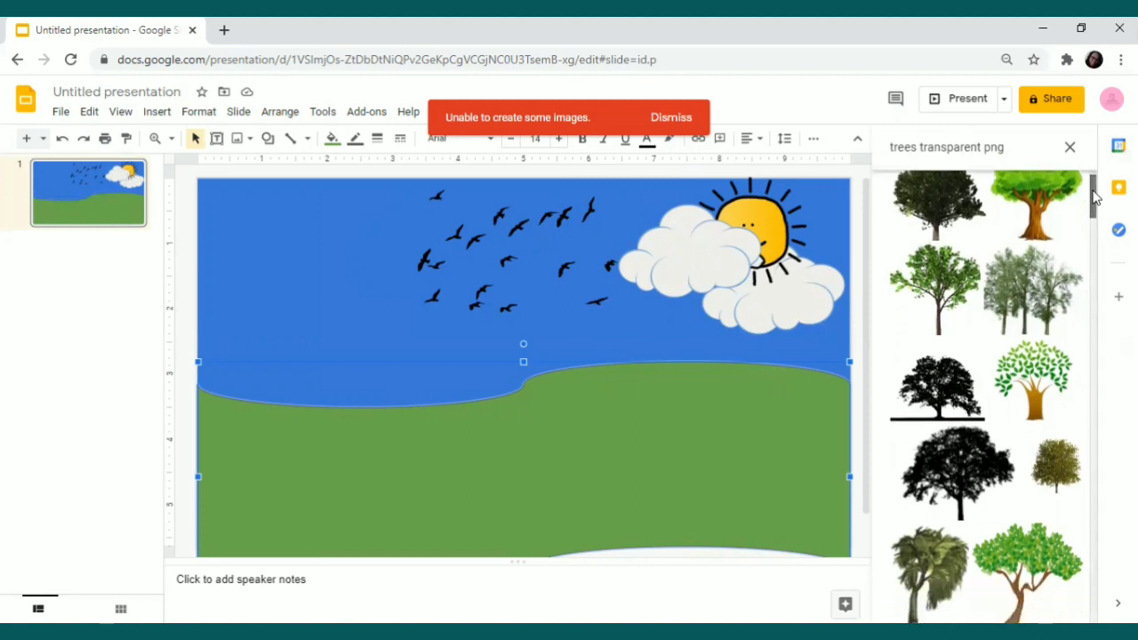
{"action": "scroll", "coordinate": [1094, 191], "scroll_direction": "up", "scroll_amount": 2}
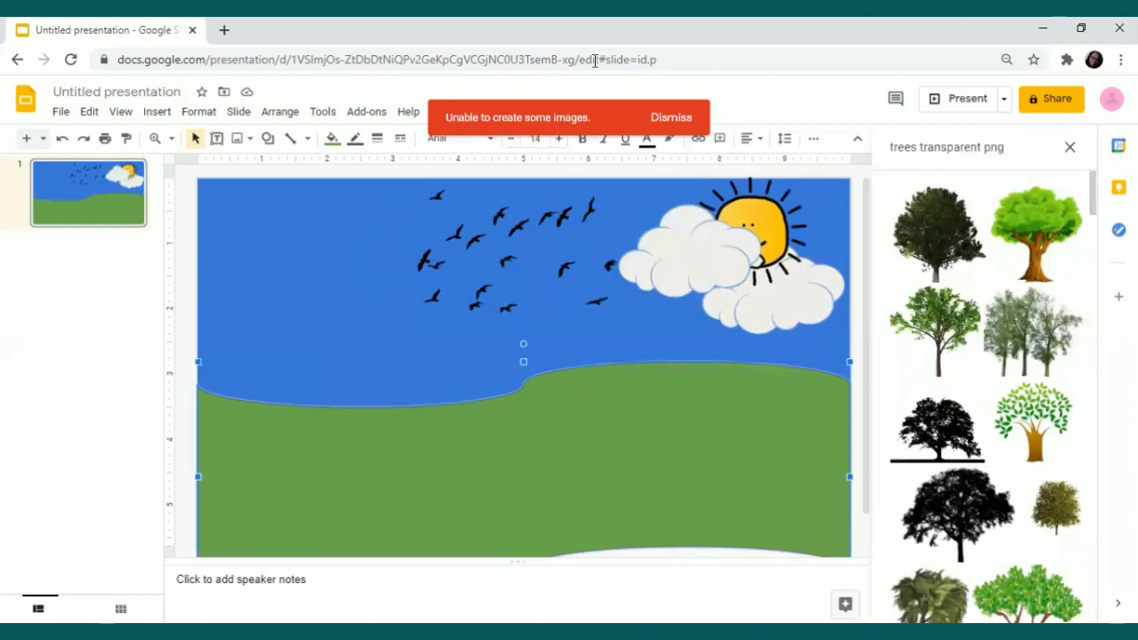
Search Google for "tree transparent png" in a new browser tab.
{"action": "key", "text": "ctrl+t"}
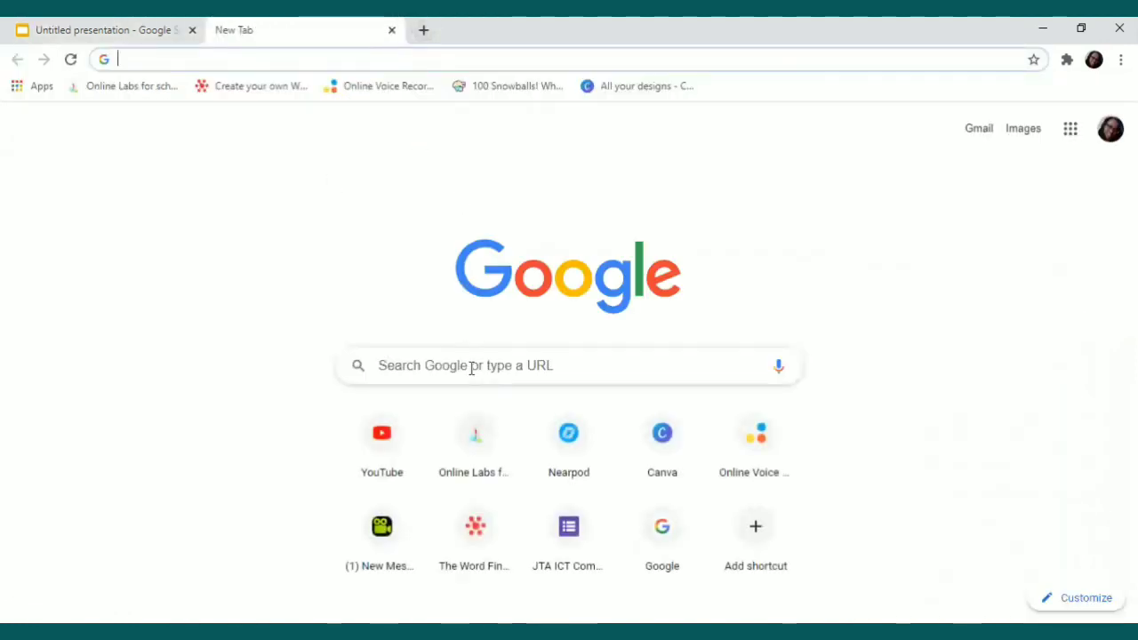
{"action": "left_click", "coordinate": [472, 367]}
{"action": "type", "text": "t"}
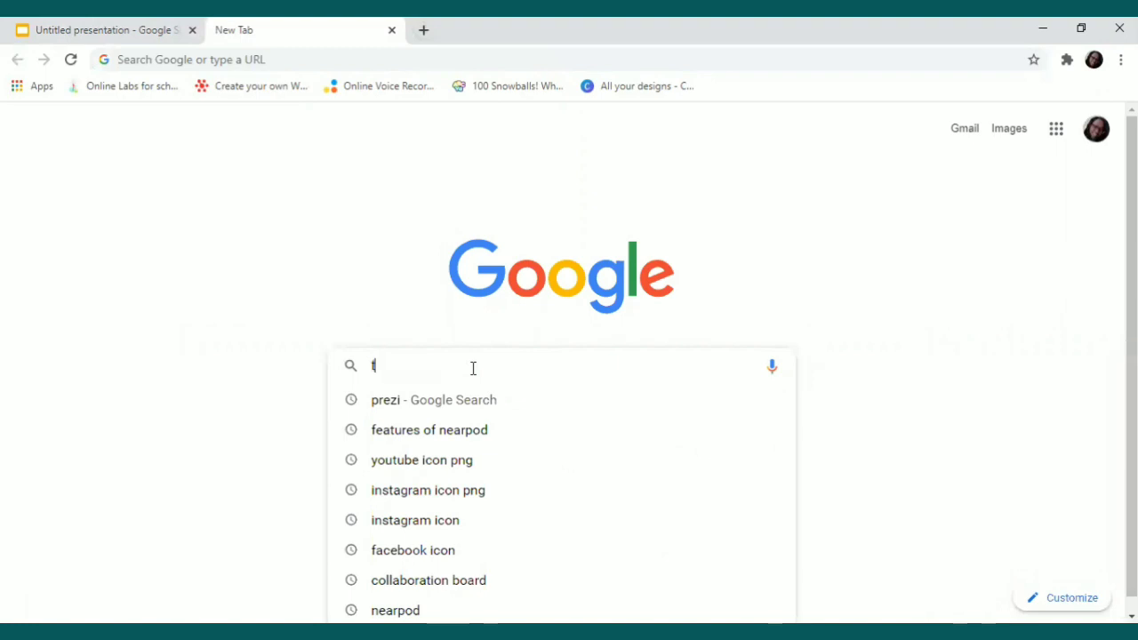
{"action": "type", "text": "ree "}
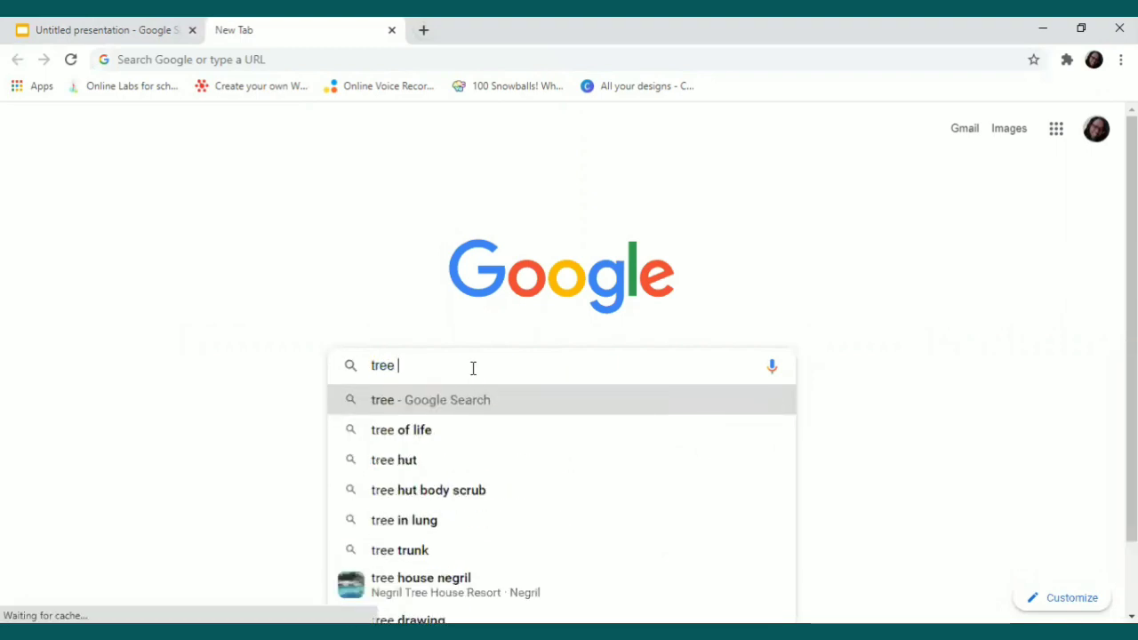
{"action": "type", "text": "transparent png"}
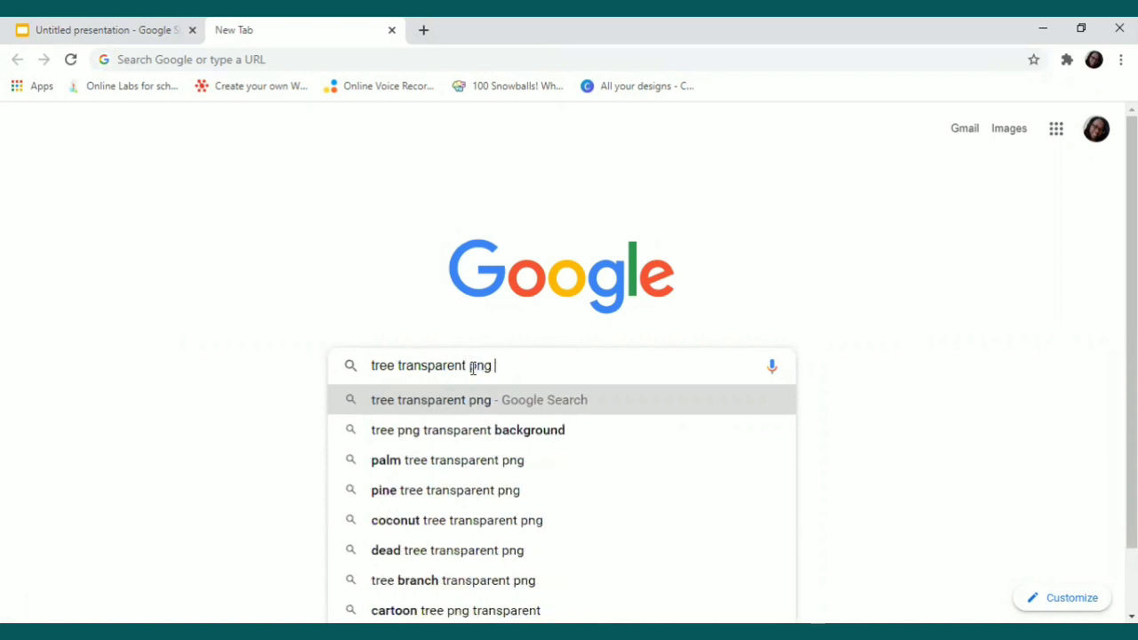
{"action": "key", "text": "Return"}
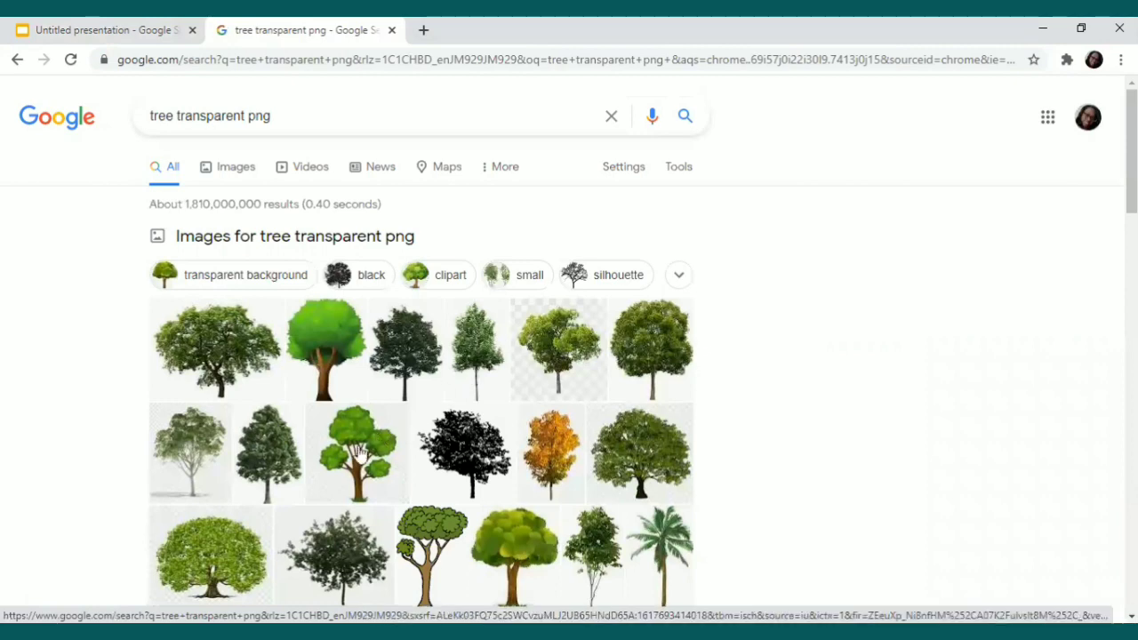
Copy the Clipart Library tree from the Google image results, paste it onto the slide's sky, and delete it again.
{"action": "left_click", "coordinate": [506, 562]}
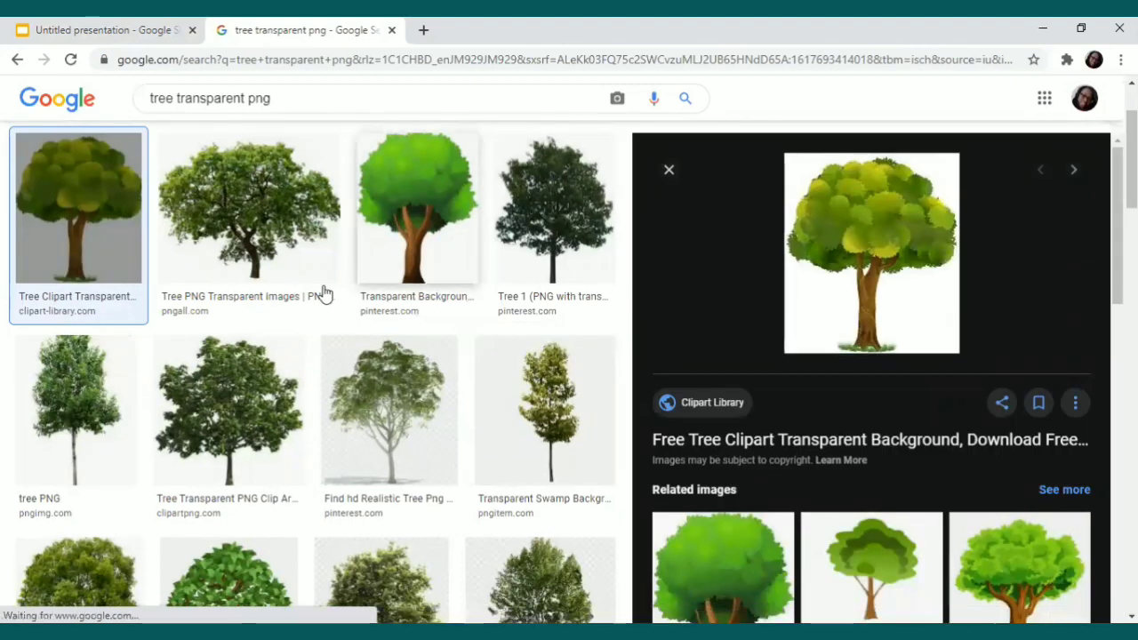
{"action": "right_click", "coordinate": [785, 311]}
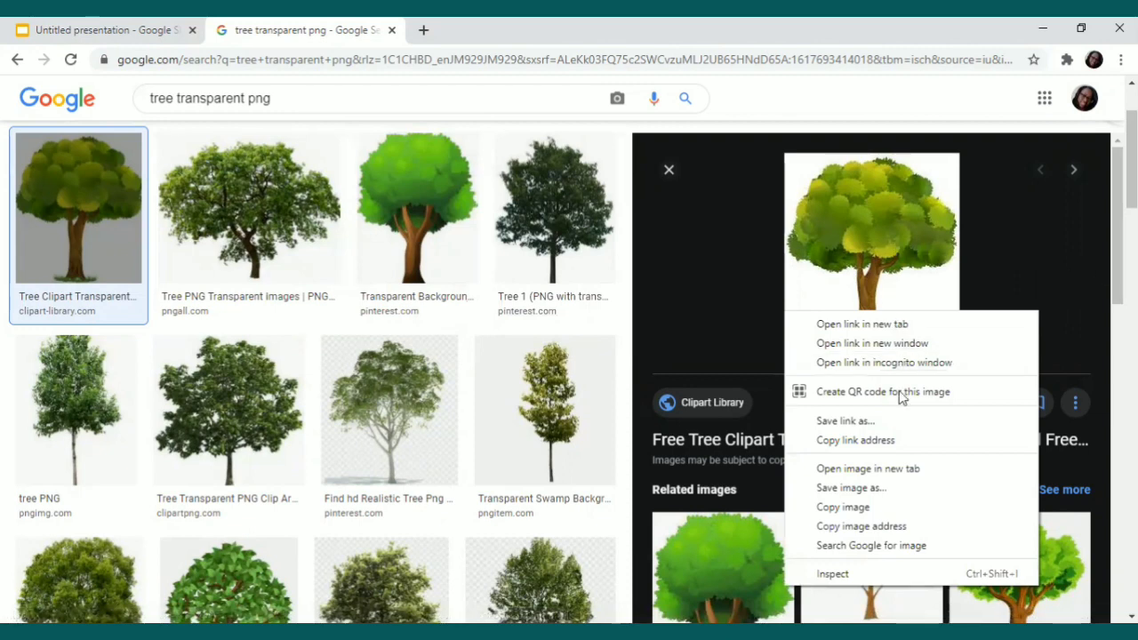
{"action": "left_click", "coordinate": [878, 507]}
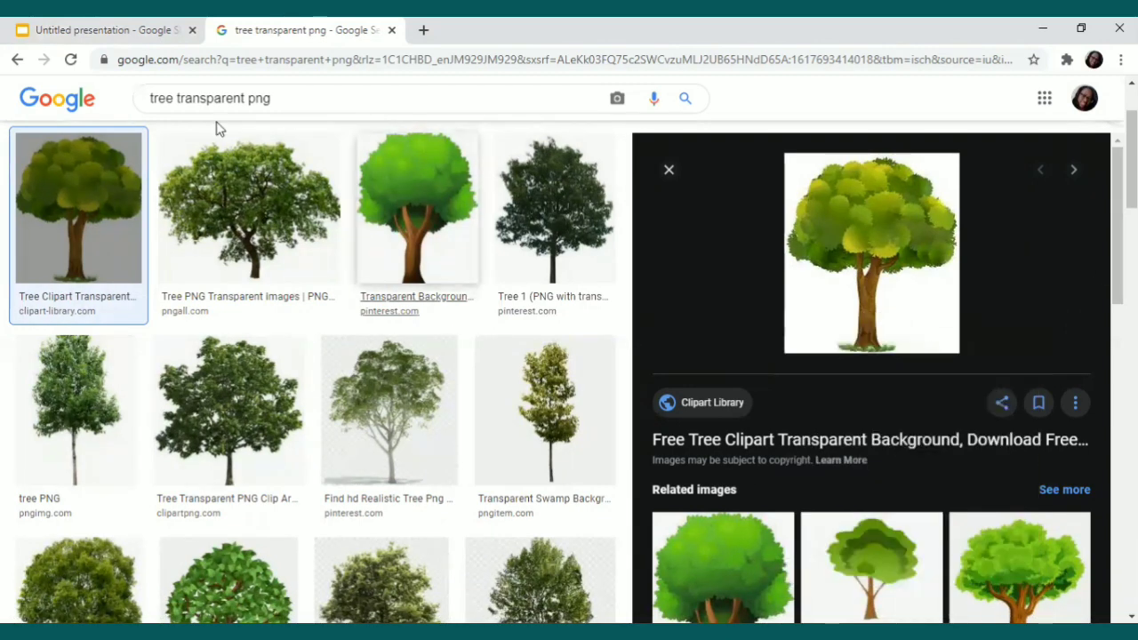
{"action": "left_click", "coordinate": [140, 29]}
{"action": "left_click", "coordinate": [343, 327]}
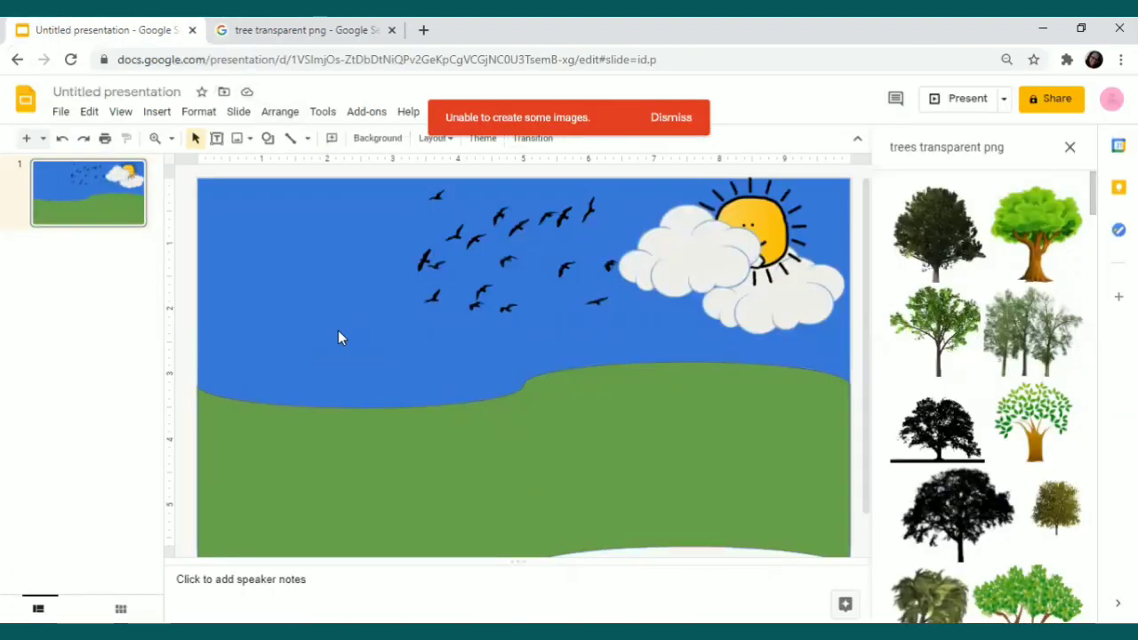
{"action": "right_click", "coordinate": [338, 331]}
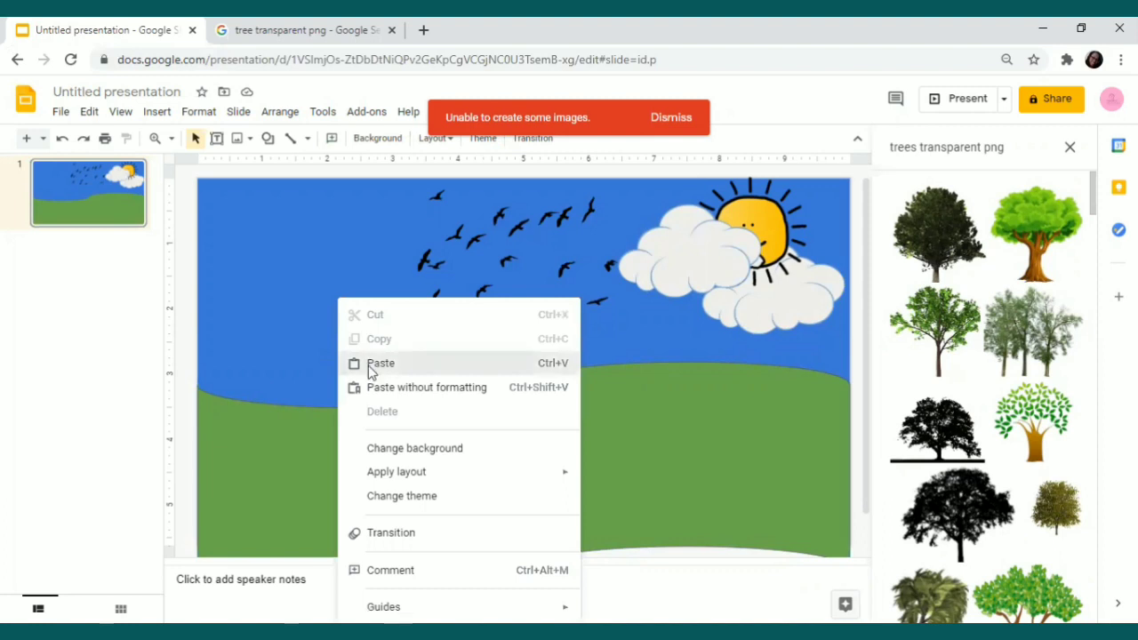
{"action": "left_click", "coordinate": [371, 365]}
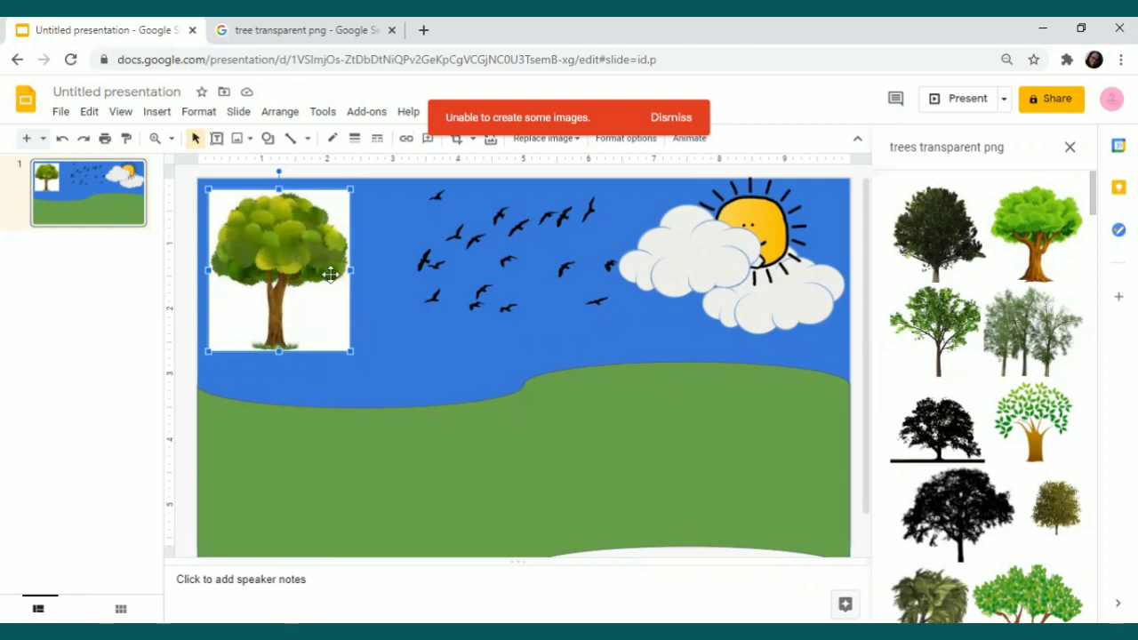
{"action": "key", "text": "Delete"}
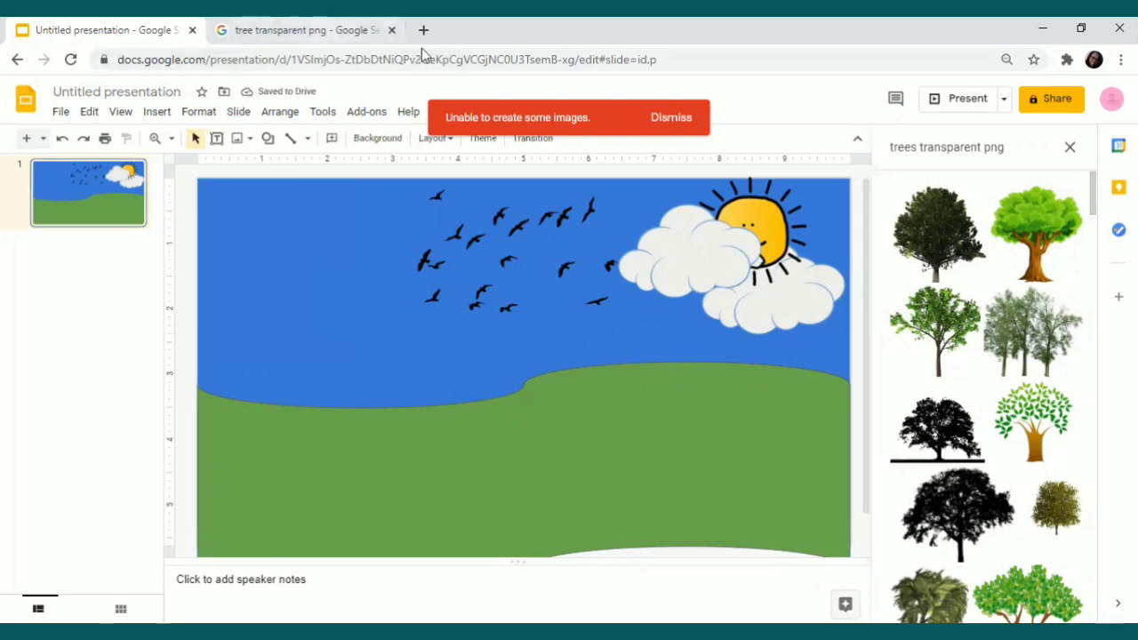
Switch to the Google image results and change the search to "transparent png tree".
{"action": "left_click", "coordinate": [338, 31]}
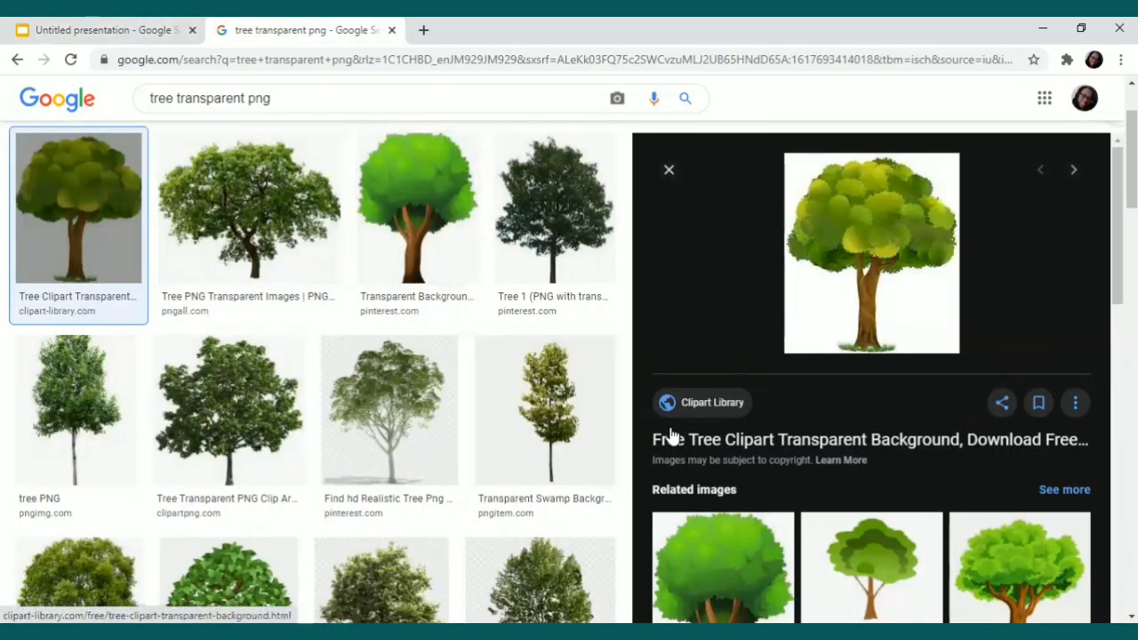
{"action": "left_click", "coordinate": [172, 98]}
{"action": "key", "text": "BackSpace"}
{"action": "key", "text": "BackSpace"}
{"action": "key", "text": "BackSpace"}
{"action": "key", "text": "BackSpace"}
{"action": "key", "text": "BackSpace"}
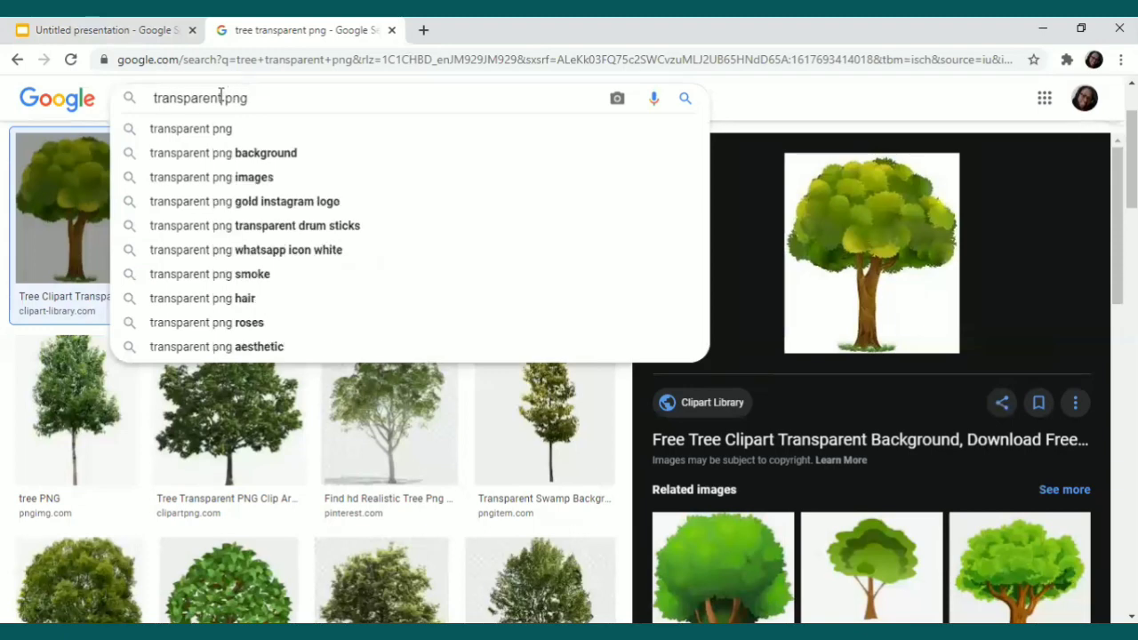
{"action": "type", "text": "tree"}
{"action": "key", "text": "Return"}
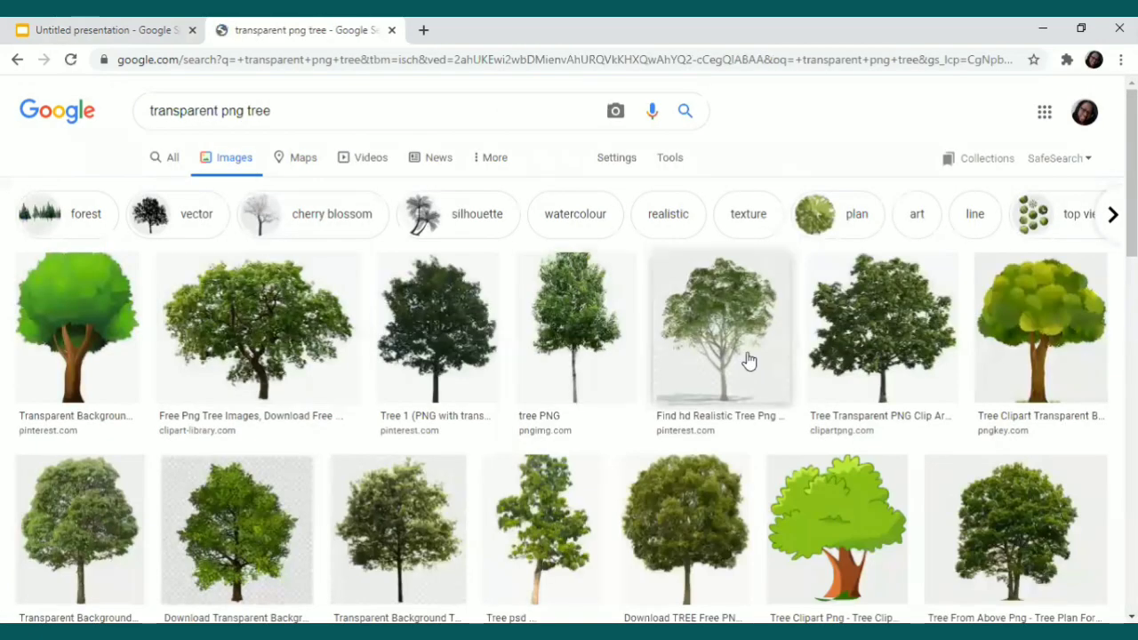
Copy the bright green cartoon tree with the reddish-brown trunk from the Google results and try to paste it onto the slide.
{"action": "right_click", "coordinate": [839, 534]}
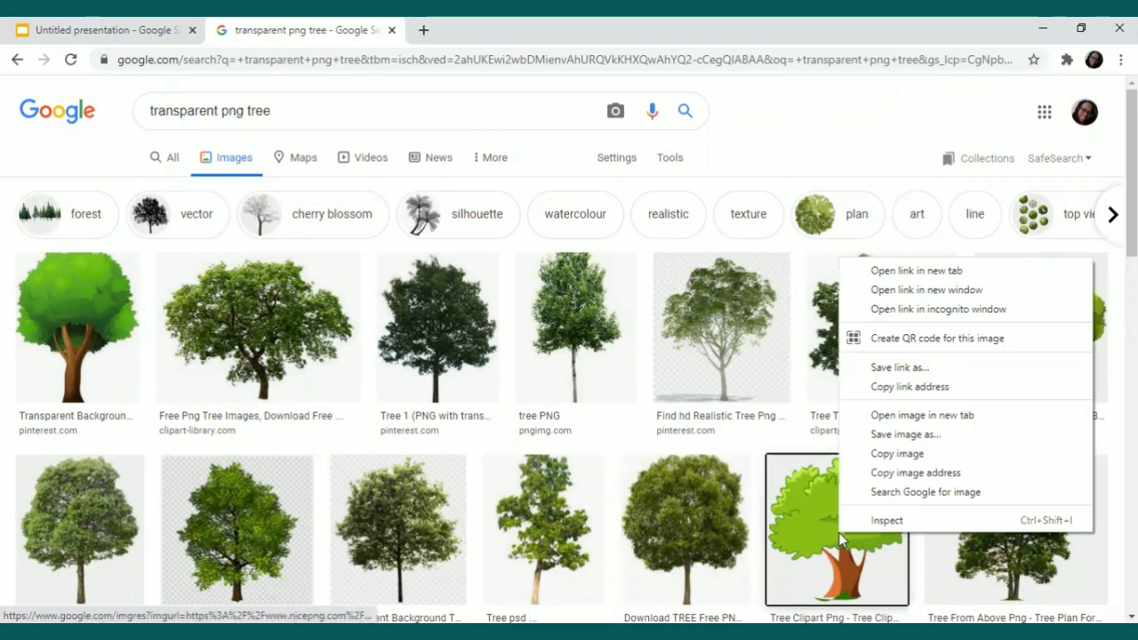
{"action": "left_click", "coordinate": [885, 455]}
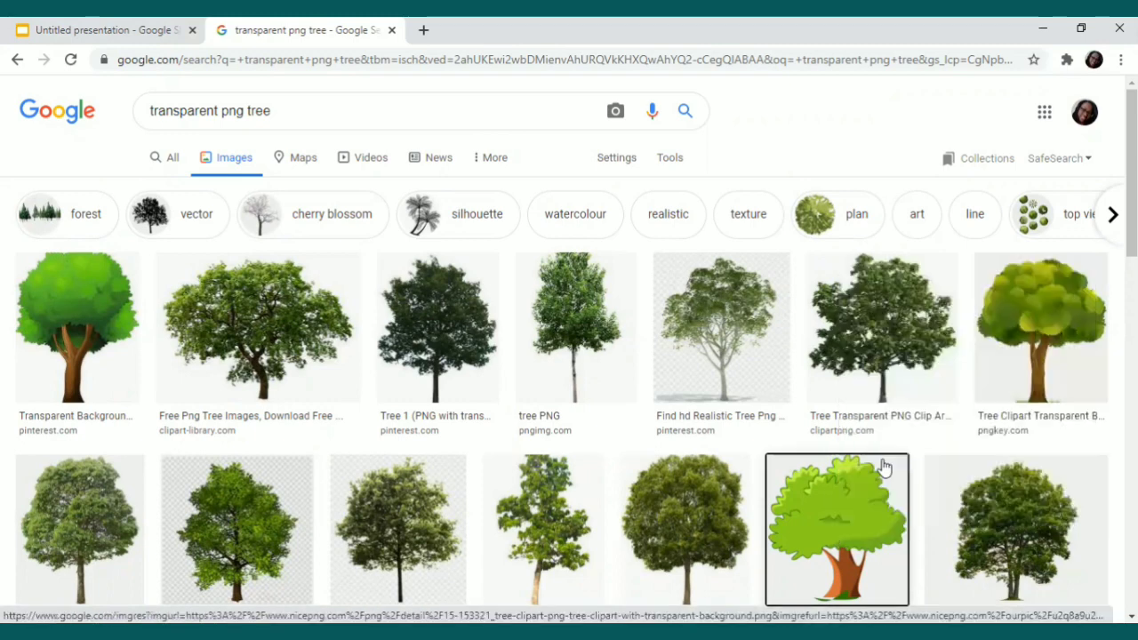
{"action": "left_click", "coordinate": [114, 29]}
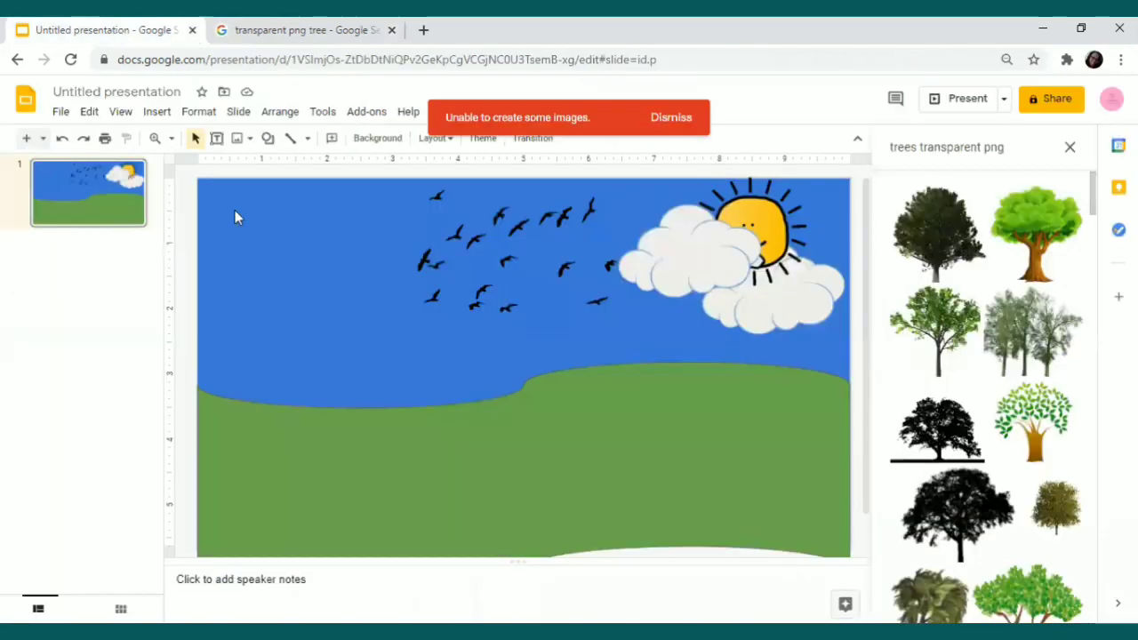
{"action": "right_click", "coordinate": [342, 361]}
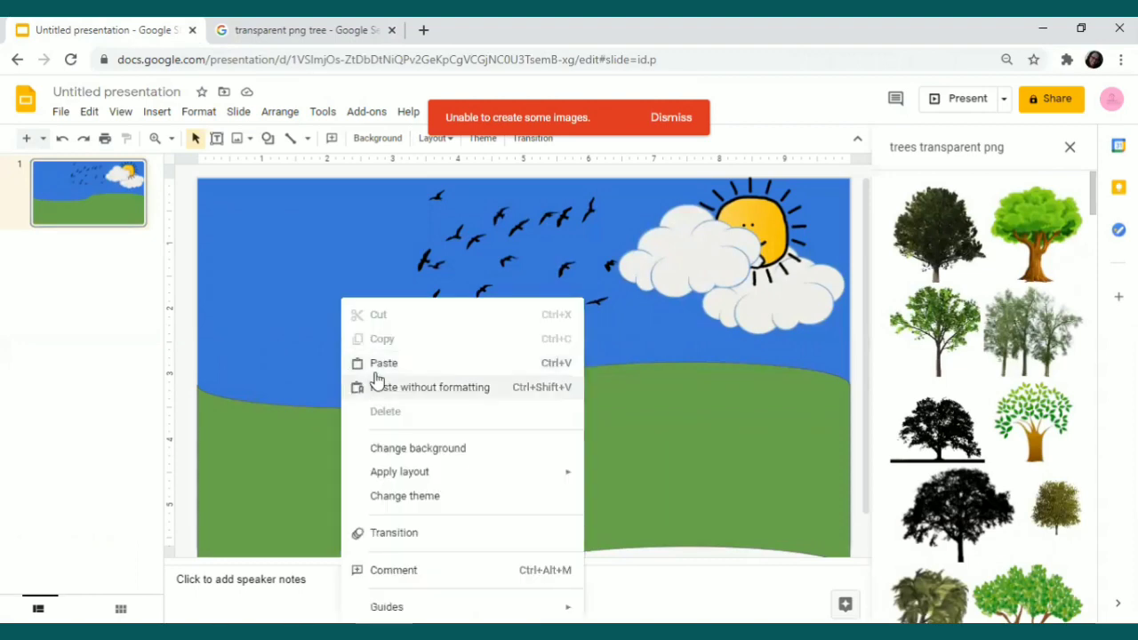
{"action": "left_click", "coordinate": [376, 364]}
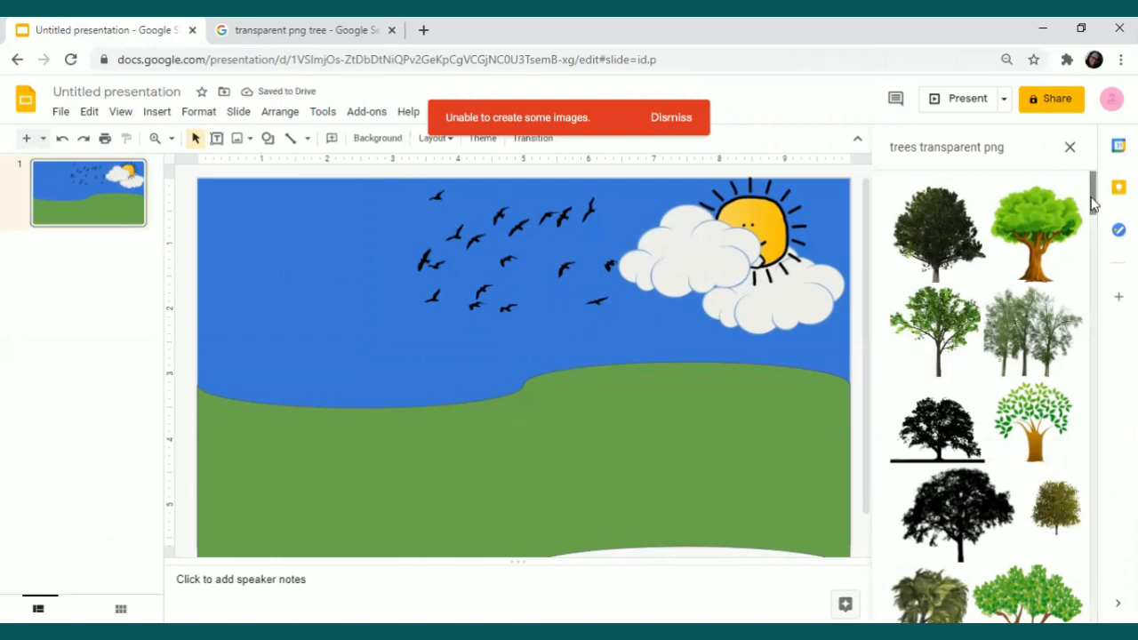
Insert the dark green tree with the branching brown trunk from the "trees transparent png" web image results.
{"action": "left_click_drag", "start_coordinate": [1092, 201], "coordinate": [1096, 253]}
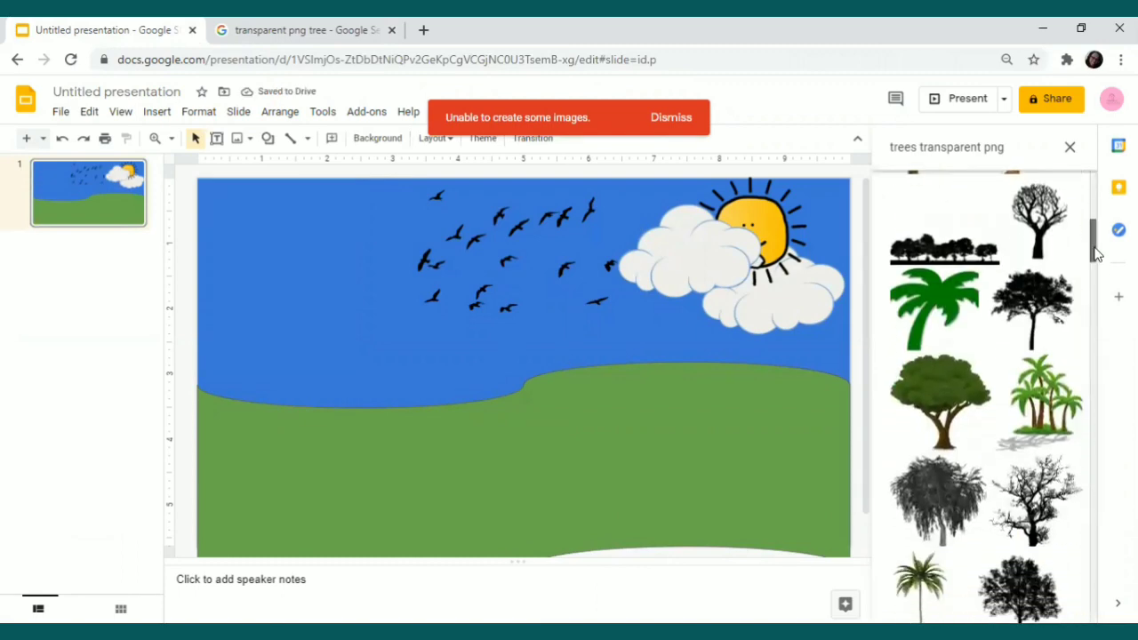
{"action": "left_click", "coordinate": [953, 396]}
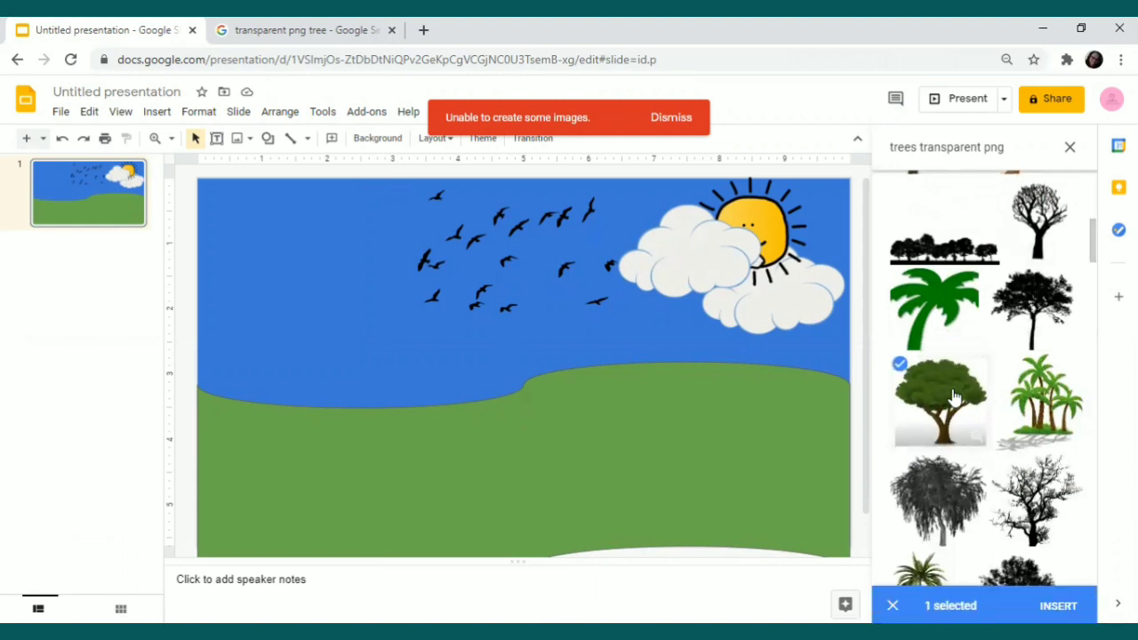
{"action": "left_click", "coordinate": [1057, 605]}
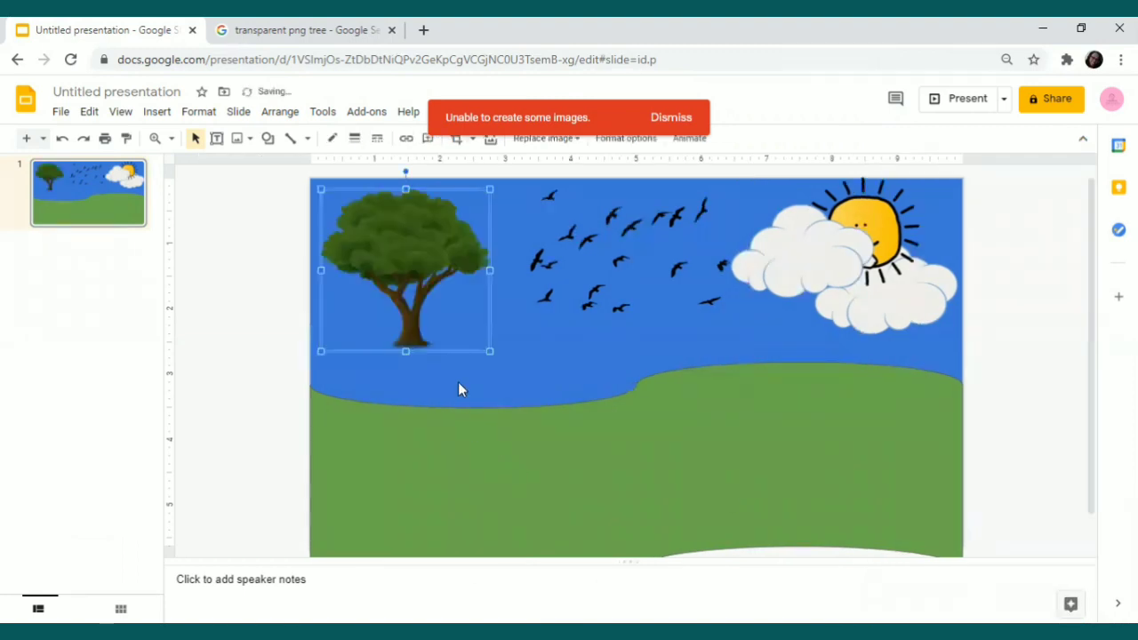
Move the tree down onto the grass at the slide's left edge and enlarge it so its crown rises into the sky.
{"action": "left_click_drag", "start_coordinate": [406, 285], "coordinate": [421, 412]}
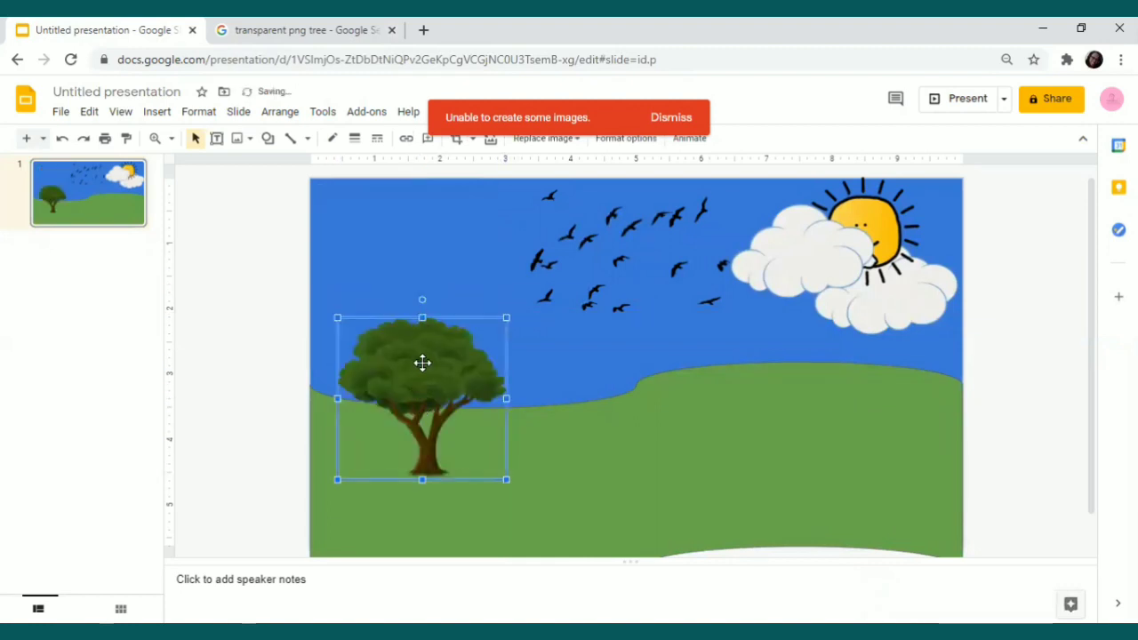
{"action": "left_click_drag", "start_coordinate": [424, 368], "coordinate": [417, 409]}
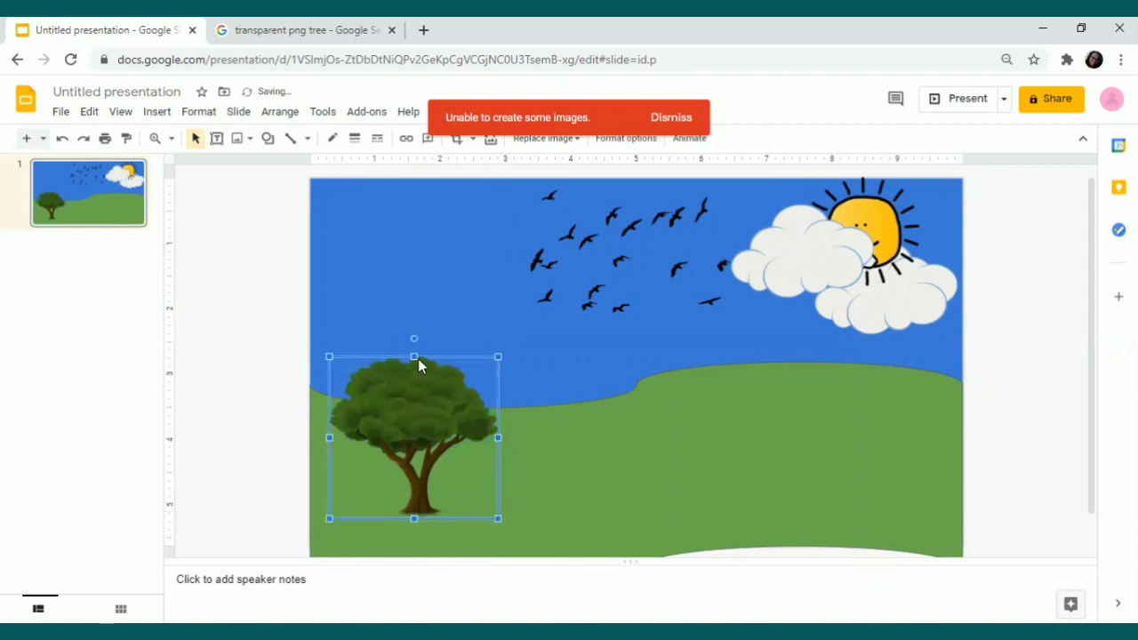
{"action": "left_click_drag", "start_coordinate": [413, 357], "coordinate": [413, 296]}
{"action": "left_click_drag", "start_coordinate": [490, 406], "coordinate": [503, 399]}
{"action": "left_click_drag", "start_coordinate": [340, 406], "coordinate": [309, 404]}
{"action": "left_click_drag", "start_coordinate": [387, 413], "coordinate": [383, 404]}
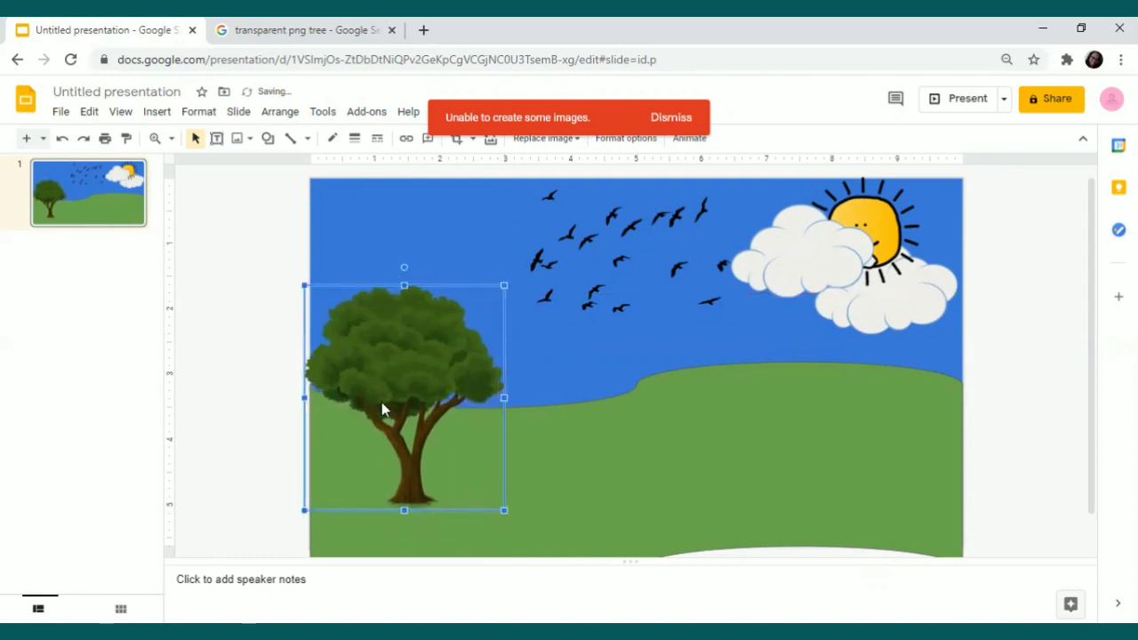
Deselect the tree and dismiss the image error notification.
{"action": "left_click", "coordinate": [557, 473]}
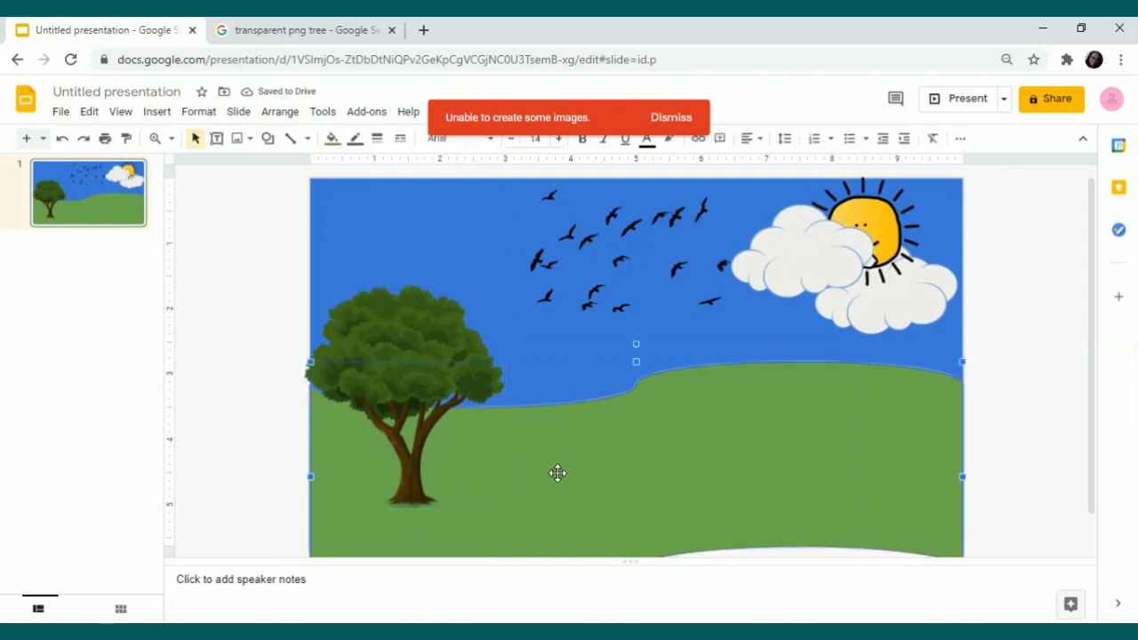
{"action": "left_click", "coordinate": [390, 339]}
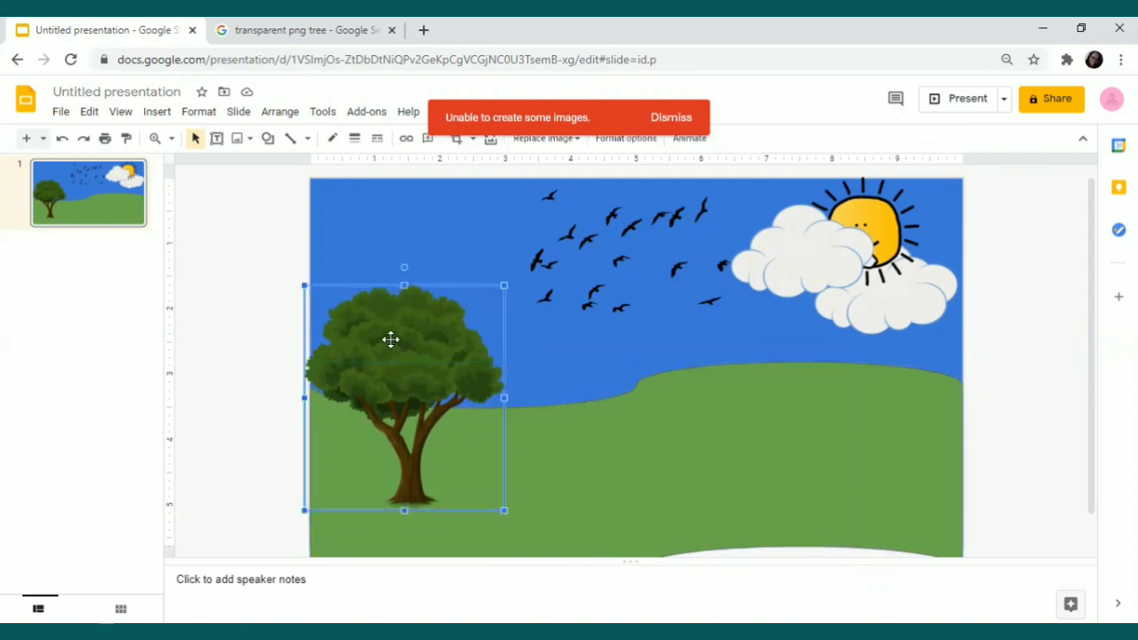
{"action": "left_click", "coordinate": [607, 466]}
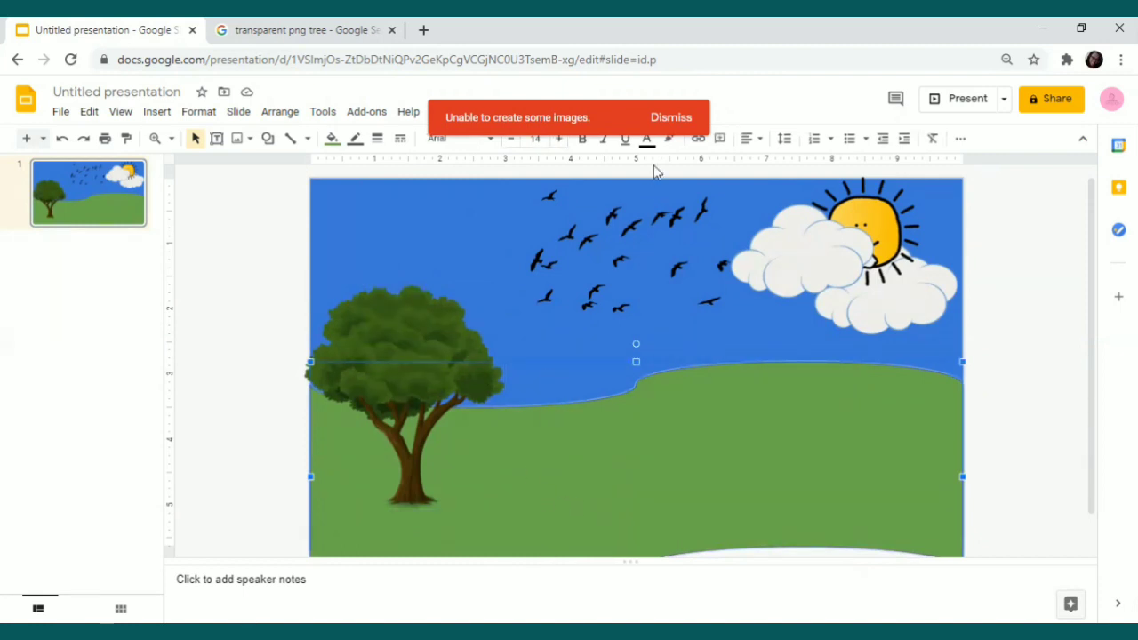
{"action": "left_click", "coordinate": [668, 117]}
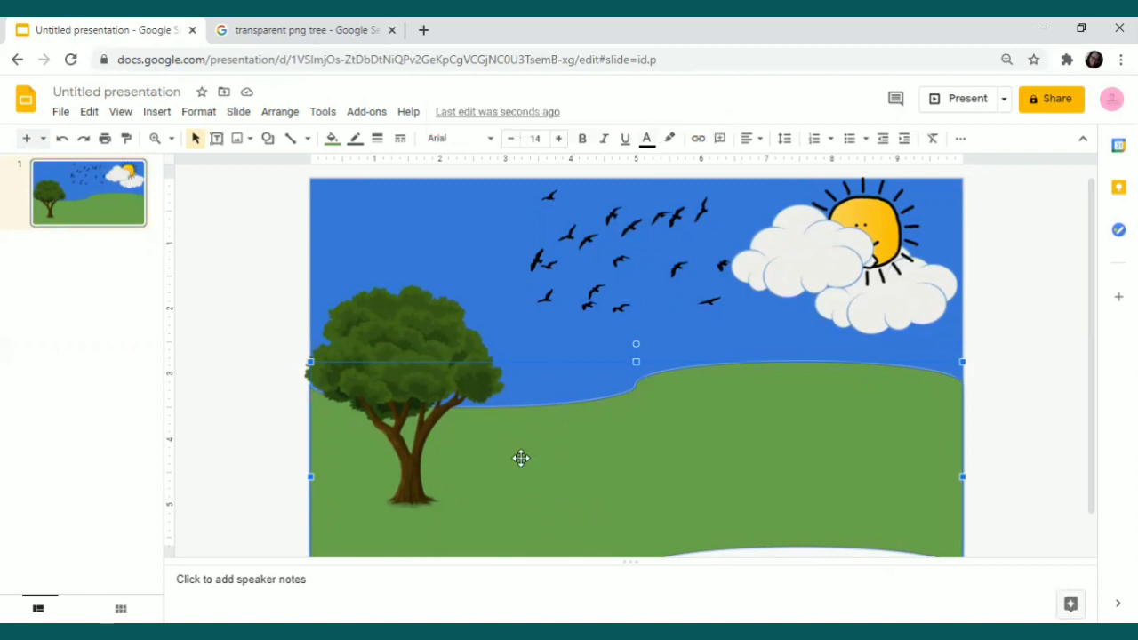
Reopen the web image search for the slide and search for "apple transparent png".
{"action": "left_click", "coordinate": [156, 112]}
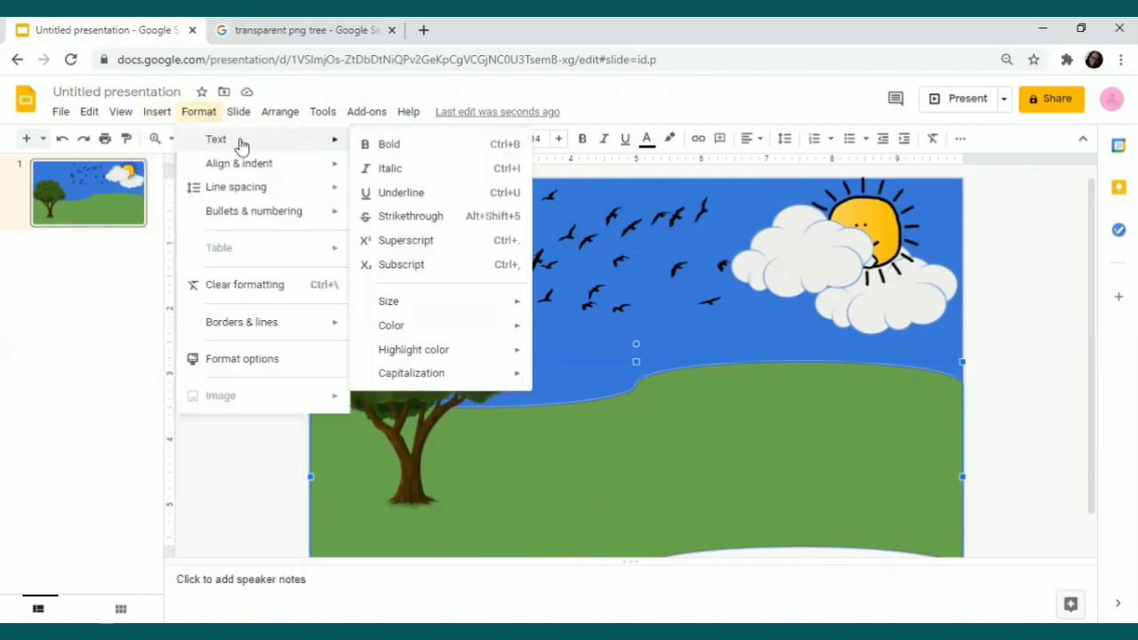
{"action": "mouse_move", "coordinate": [205, 139]}
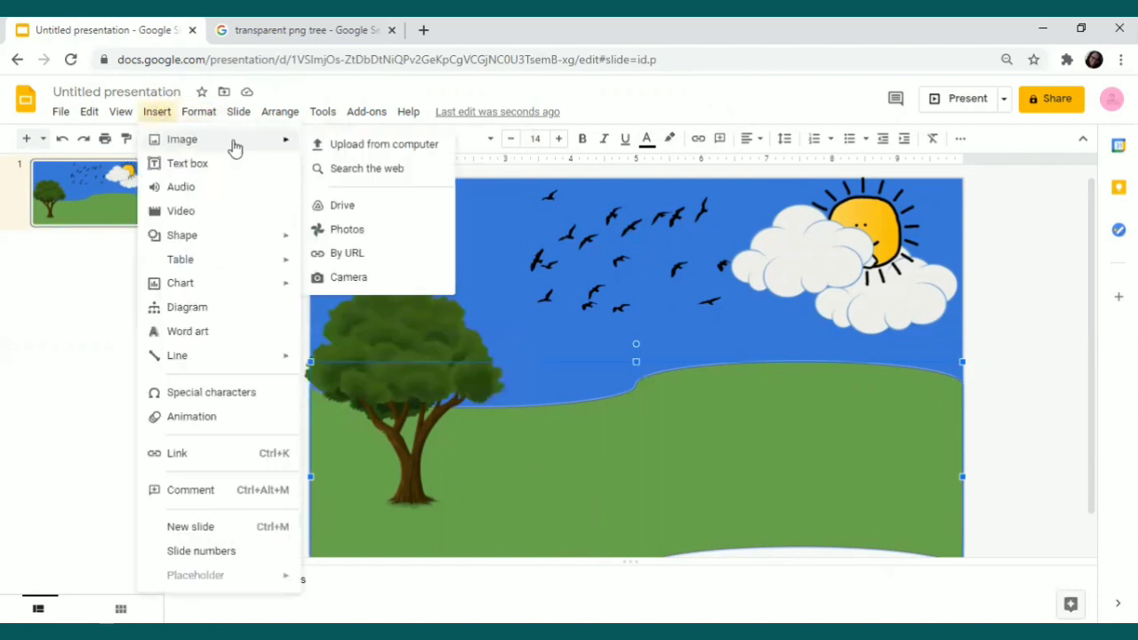
{"action": "left_click", "coordinate": [342, 169]}
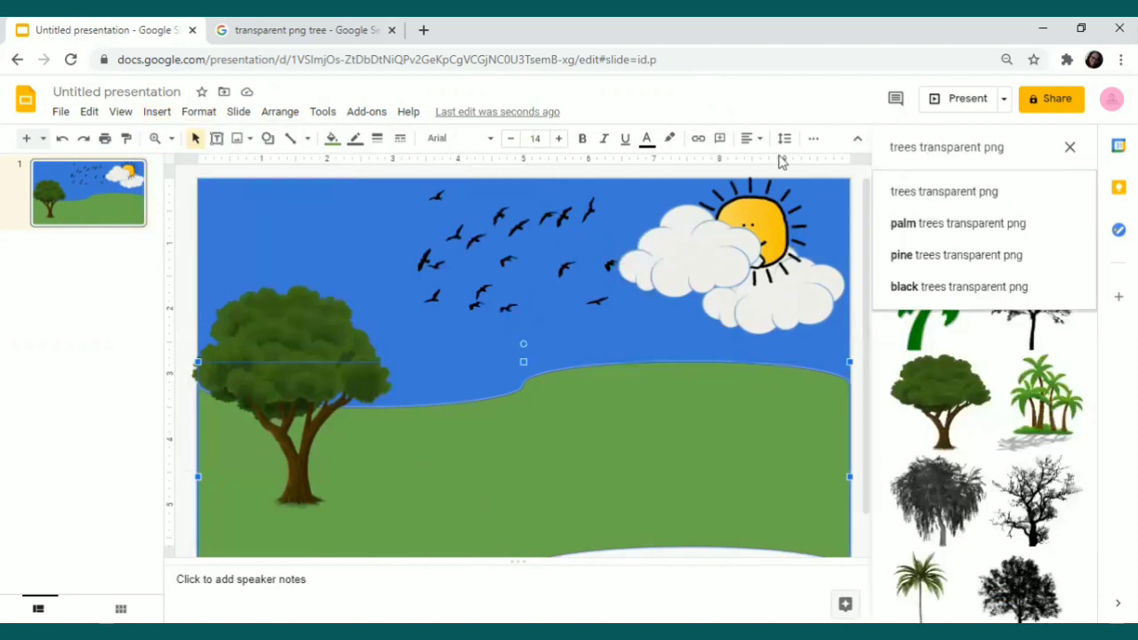
{"action": "key", "text": "BackSpace"}
{"action": "key", "text": "BackSpace"}
{"action": "key", "text": "BackSpace"}
{"action": "key", "text": "BackSpace"}
{"action": "key", "text": "BackSpace"}
{"action": "key", "text": "BackSpace"}
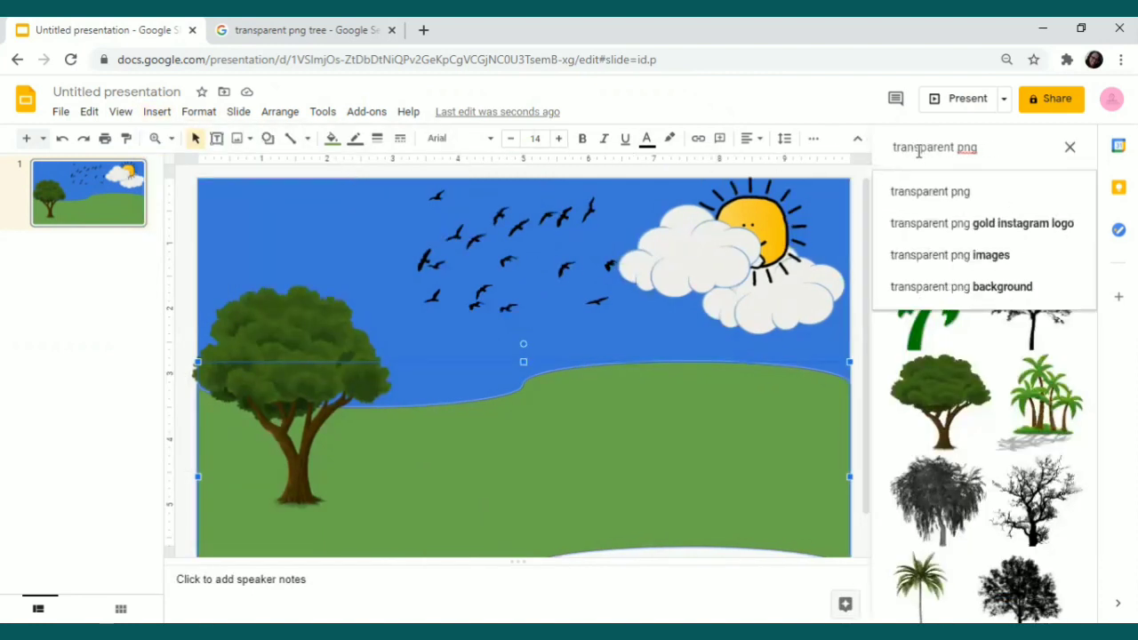
{"action": "type", "text": "apple"}
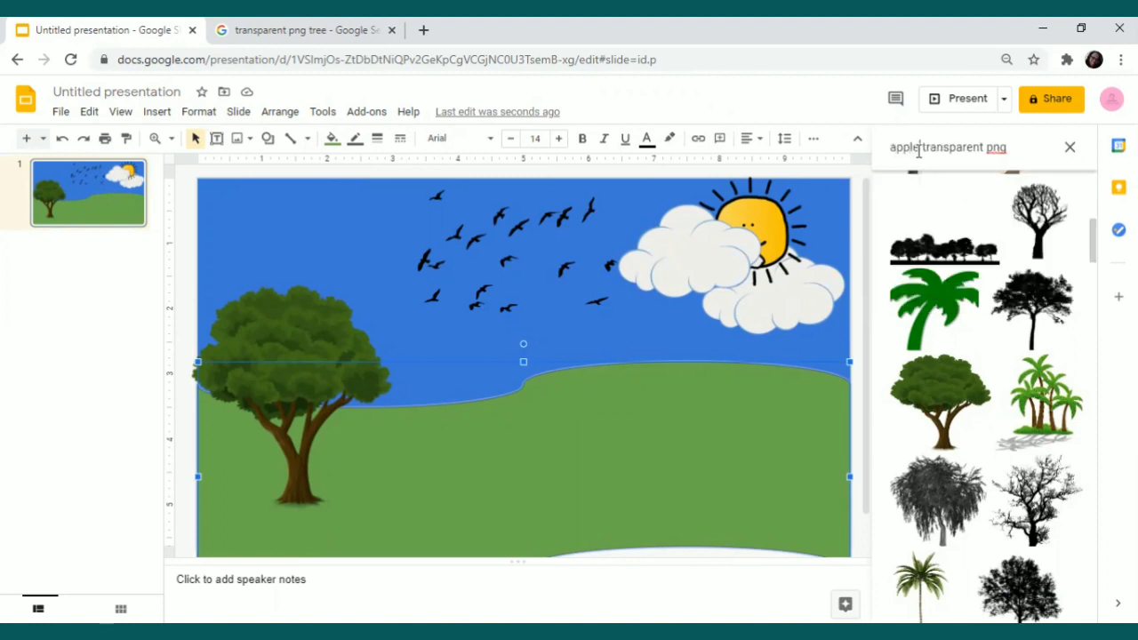
{"action": "left_click", "coordinate": [943, 191]}
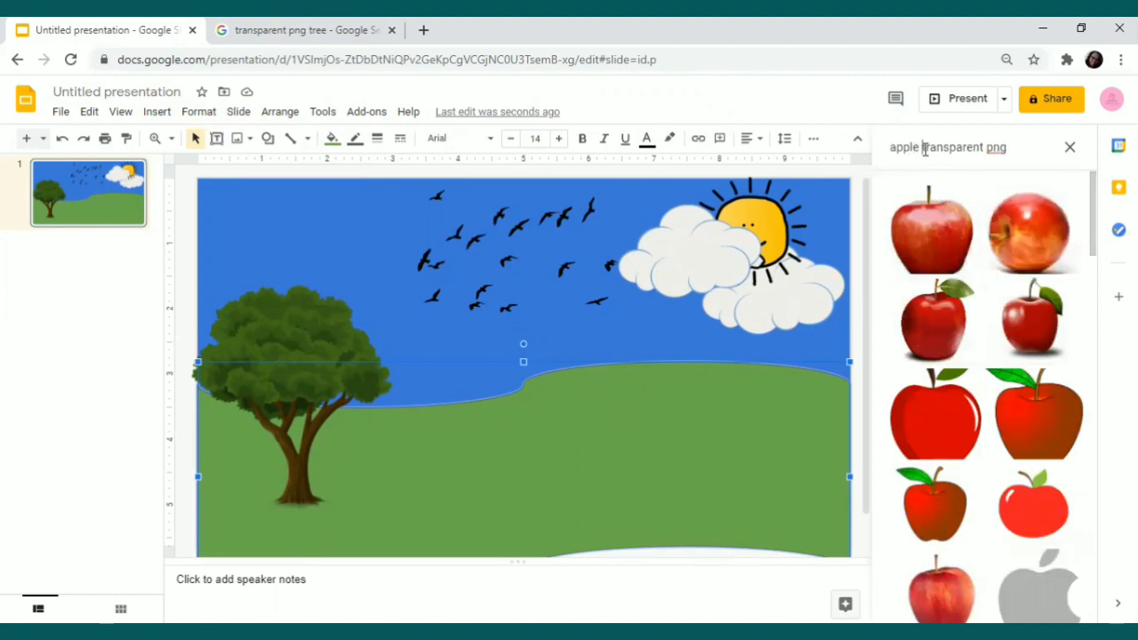
Search the web images for "basket transparent png" and look through the results for a suitable basket.
{"action": "left_click", "coordinate": [924, 149]}
{"action": "key", "text": "BackSpace"}
{"action": "key", "text": "BackSpace"}
{"action": "key", "text": "BackSpace"}
{"action": "key", "text": "BackSpace"}
{"action": "key", "text": "BackSpace"}
{"action": "key", "text": "BackSpace"}
{"action": "type", "text": "basket"}
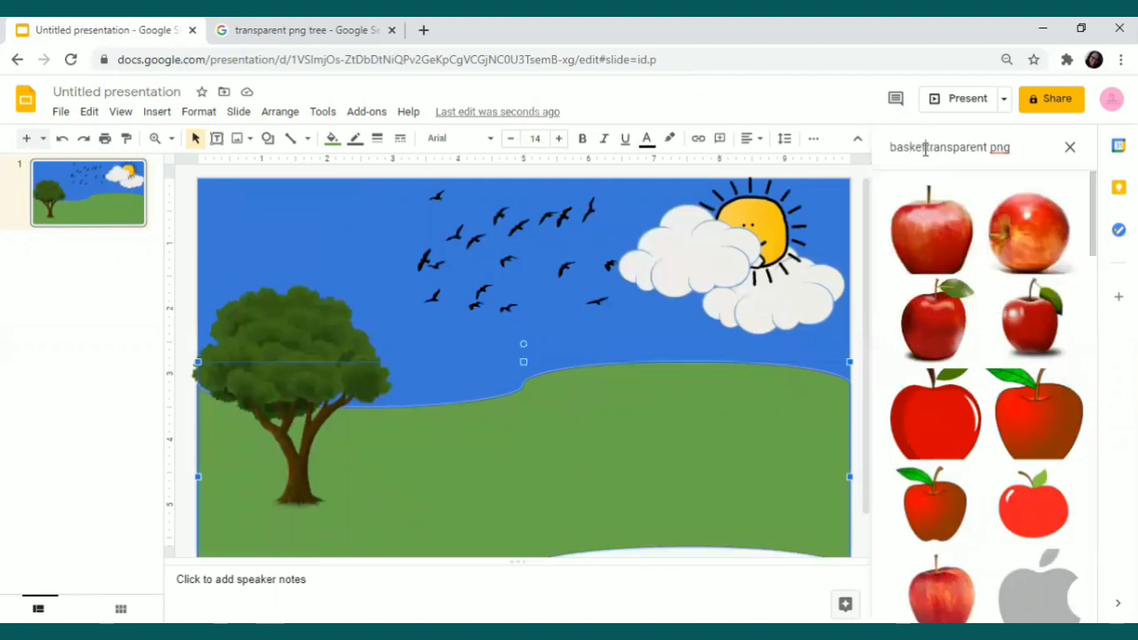
{"action": "key", "text": "Return"}
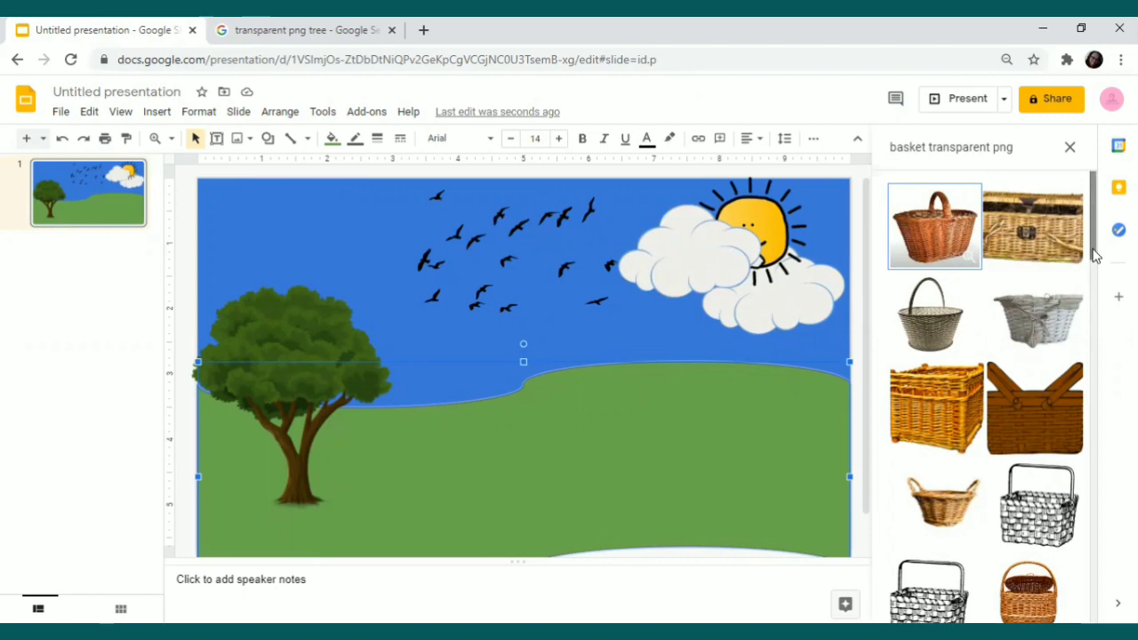
{"action": "left_click_drag", "start_coordinate": [1094, 255], "coordinate": [1101, 435]}
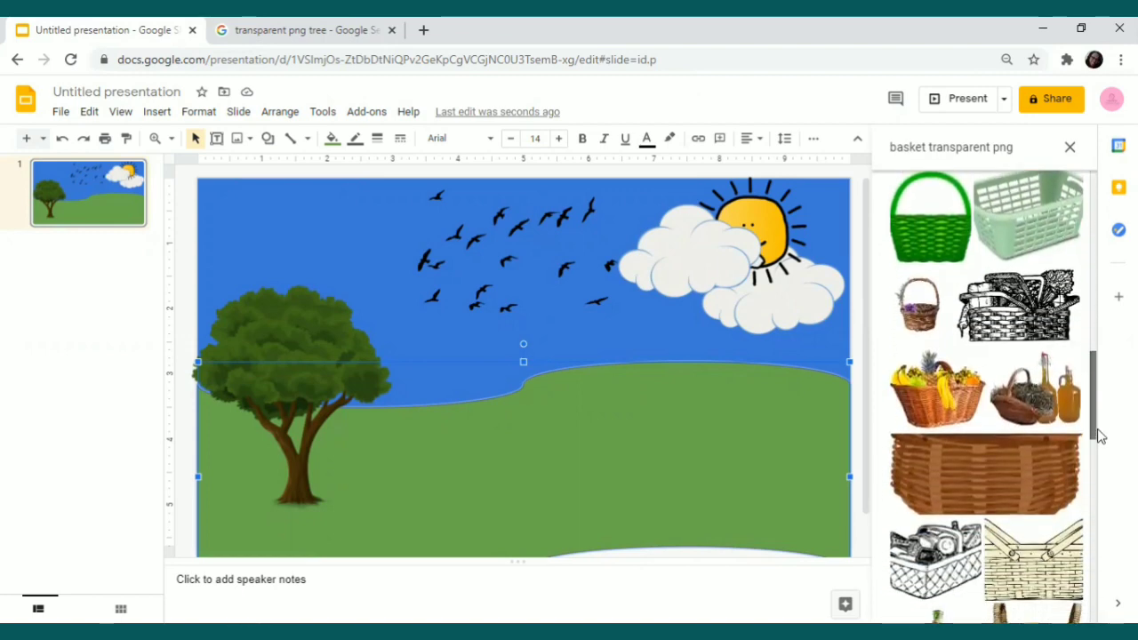
{"action": "mouse_move", "coordinate": [1100, 436]}
{"action": "left_mouse_down"}
{"action": "mouse_move", "coordinate": [1096, 598]}
{"action": "mouse_move", "coordinate": [1101, 423]}
{"action": "left_mouse_up"}
{"action": "scroll", "coordinate": [1099, 409], "scroll_direction": "up", "scroll_amount": 2}
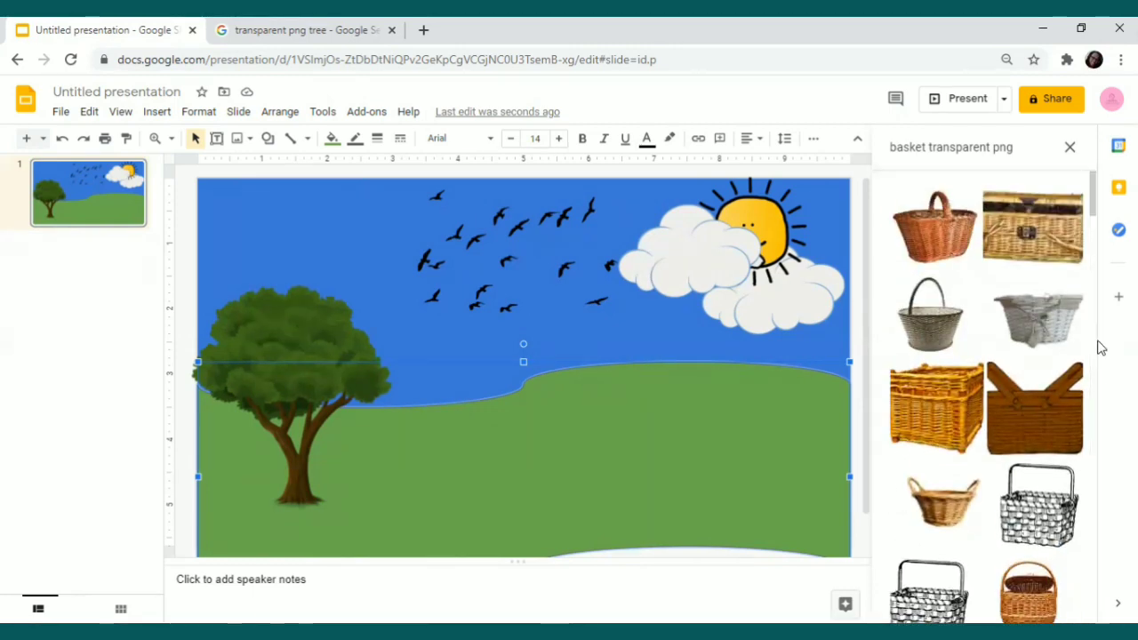
Switch to the Google image results tab and search for "basket transparent png tree".
{"action": "key", "text": "ctrl+Tab"}
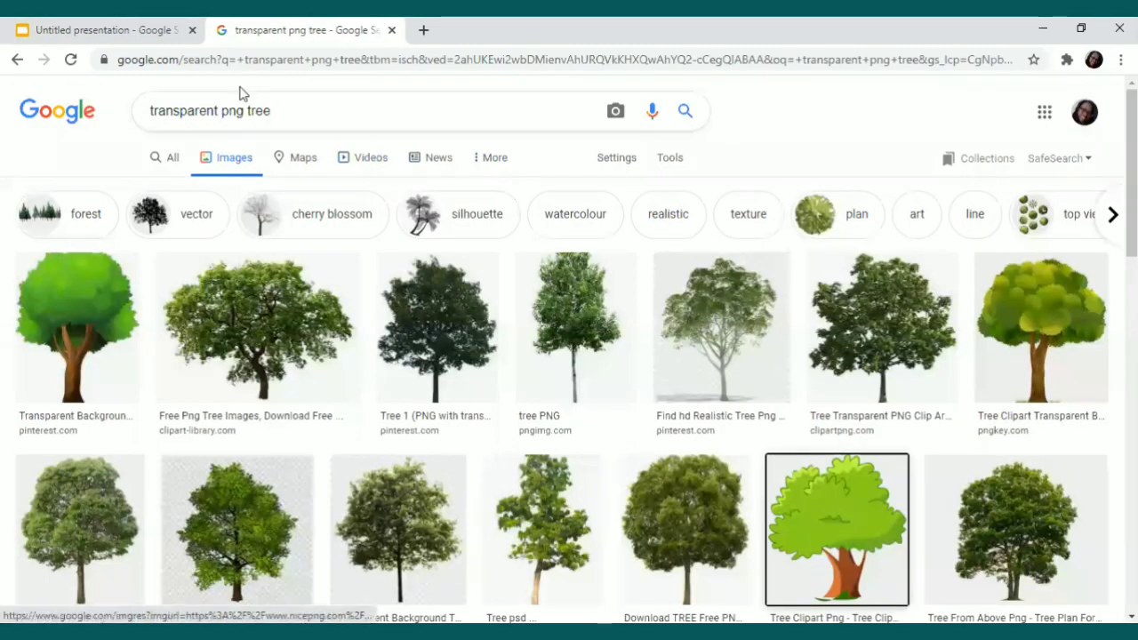
{"action": "left_click", "coordinate": [217, 110]}
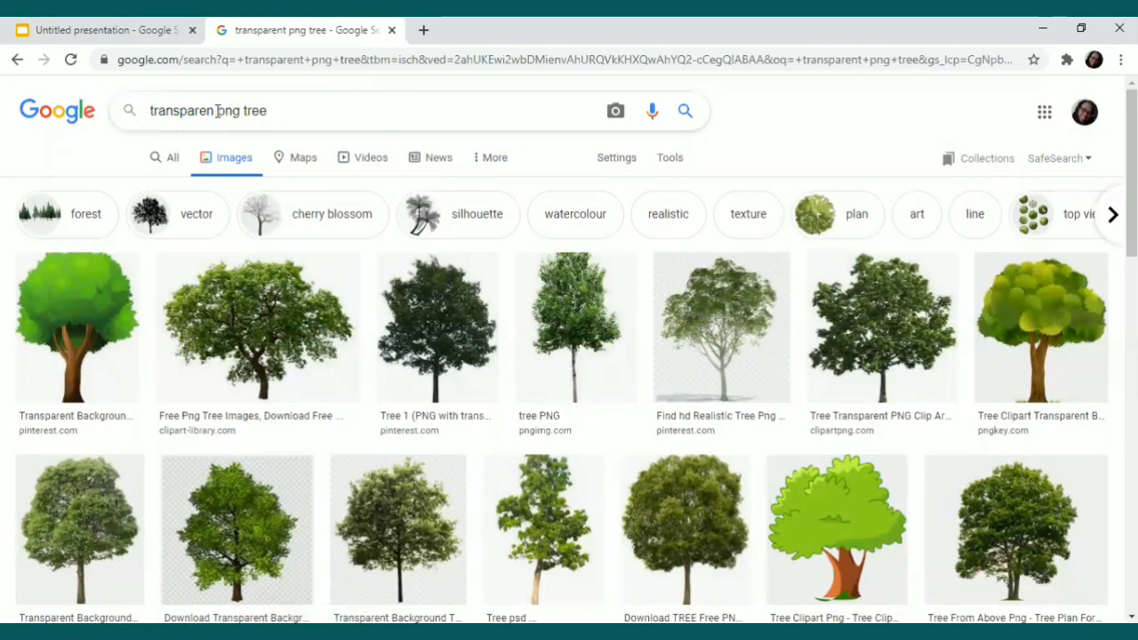
{"action": "key", "text": "BackSpace"}
{"action": "key", "text": "BackSpace"}
{"action": "key", "text": "BackSpace"}
{"action": "key", "text": "BackSpace"}
{"action": "key", "text": "BackSpace"}
{"action": "key", "text": "BackSpace"}
{"action": "key", "text": "BackSpace"}
{"action": "key", "text": "BackSpace"}
{"action": "key", "text": "BackSpace"}
{"action": "key", "text": "BackSpace"}
{"action": "key", "text": "BackSpace"}
{"action": "type", "text": "basket"}
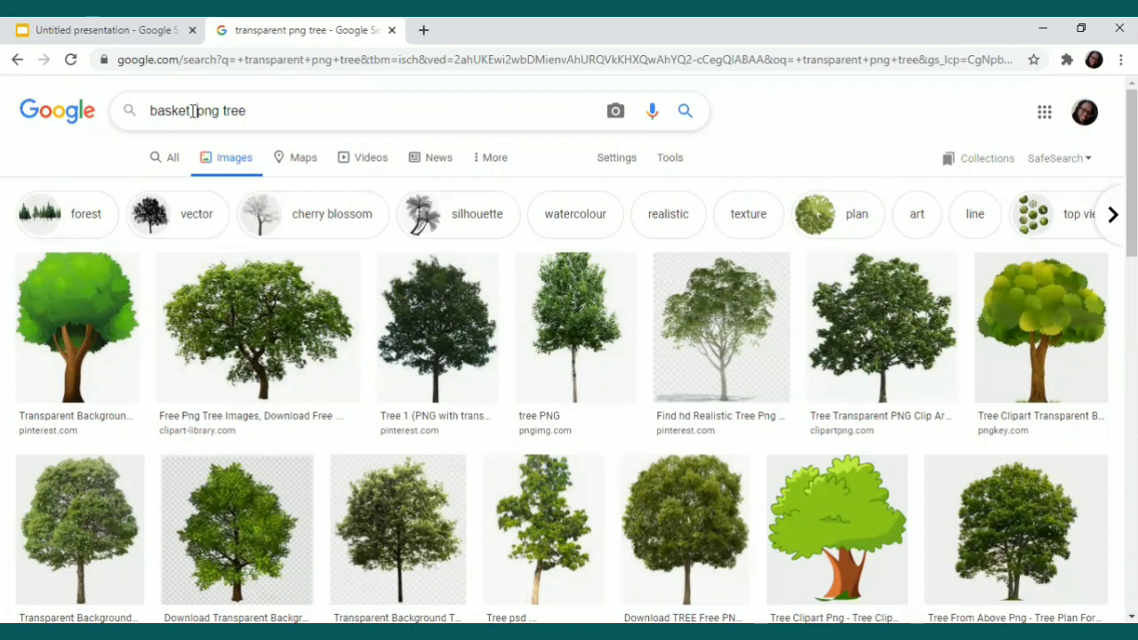
{"action": "type", "text": "transparent"}
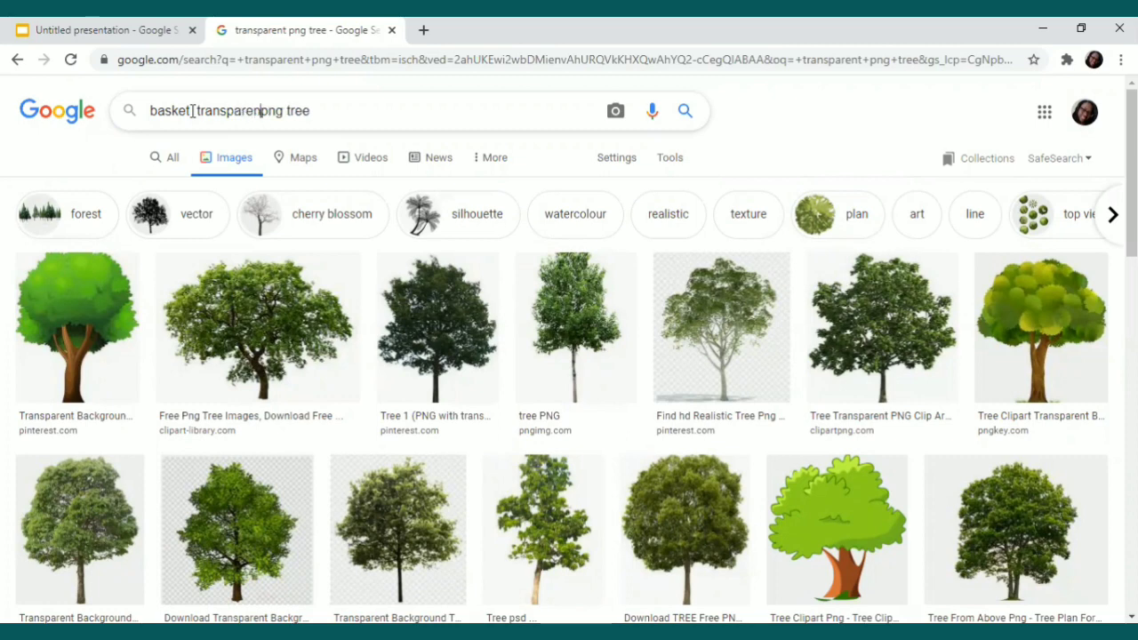
{"action": "left_click", "coordinate": [684, 113]}
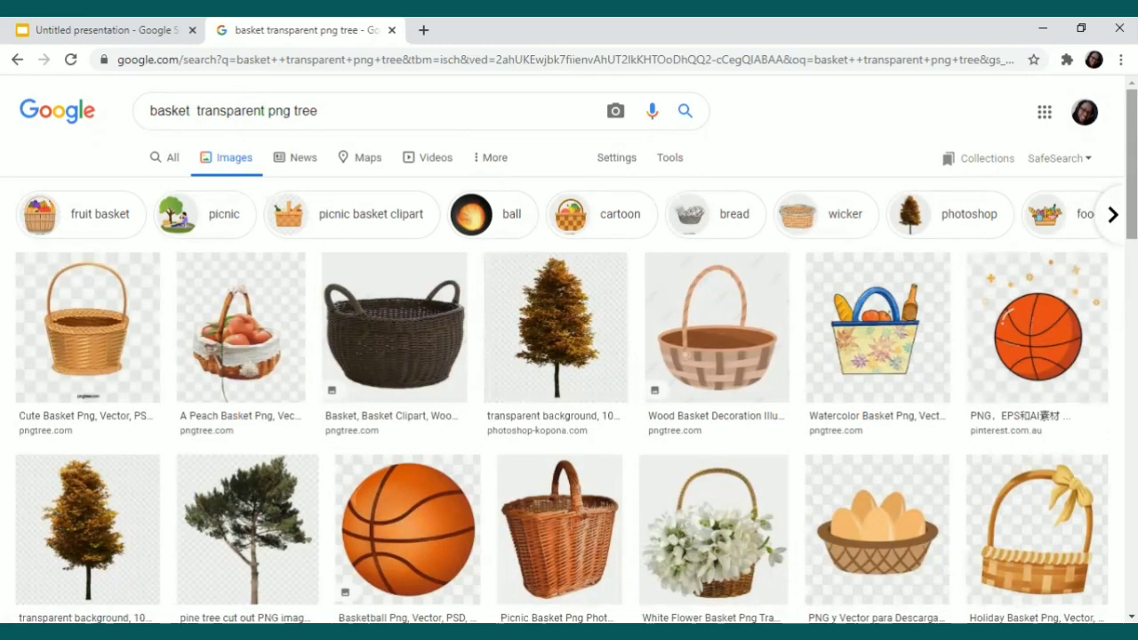
Look through the Google basket results and open the preview of PngFind's empty Easter basket image.
{"action": "scroll", "coordinate": [569, 355], "scroll_direction": "down", "scroll_amount": 3}
{"action": "scroll", "coordinate": [1064, 347], "scroll_direction": "down", "scroll_amount": 2}
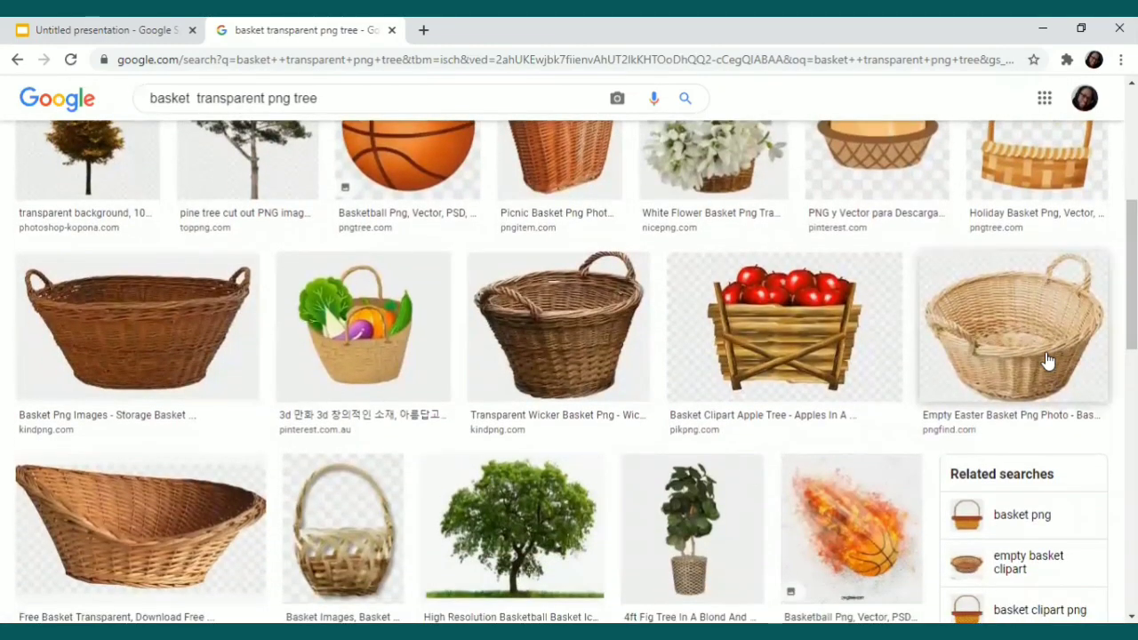
{"action": "left_click", "coordinate": [1046, 358]}
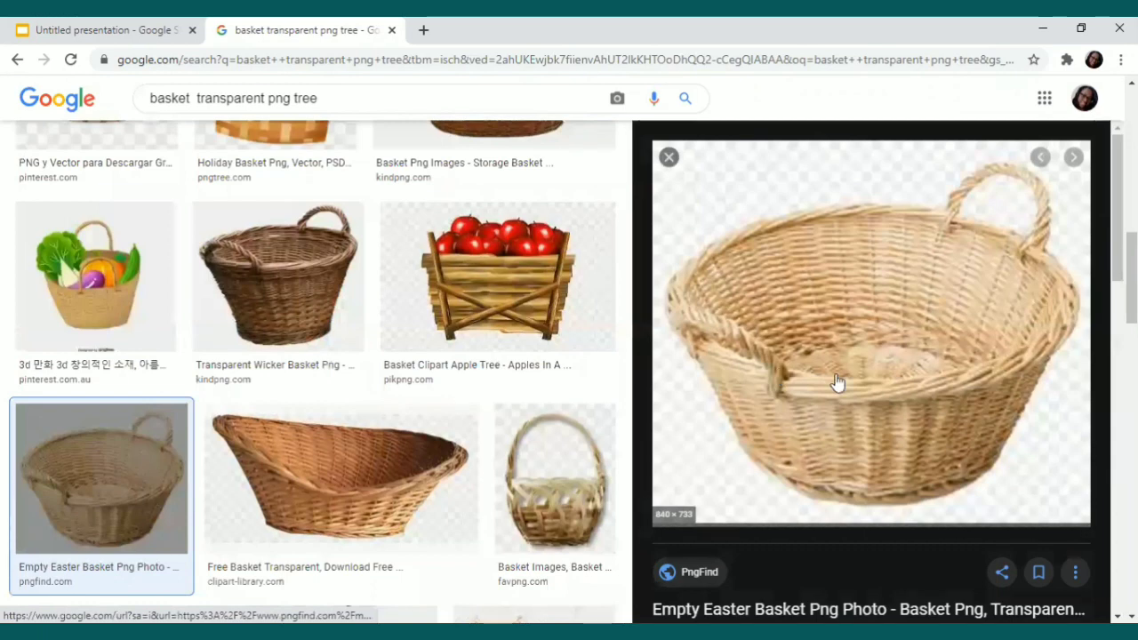
Try pasting a copy of PngFind's empty Easter basket image onto the slide, and delete it again.
{"action": "right_click", "coordinate": [836, 380]}
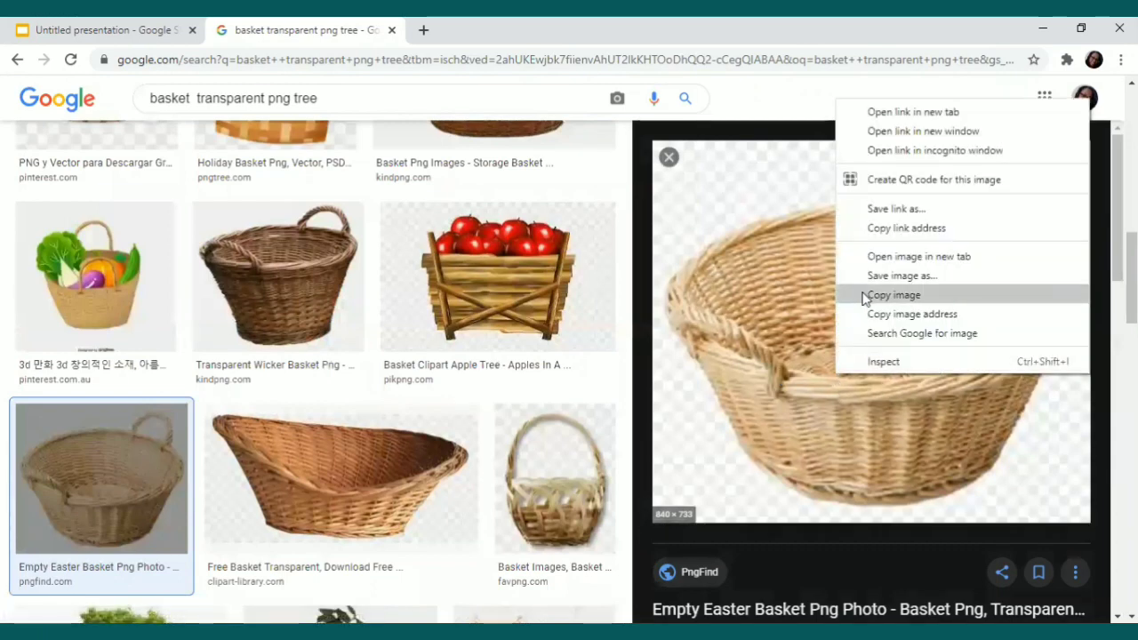
{"action": "left_click", "coordinate": [894, 296]}
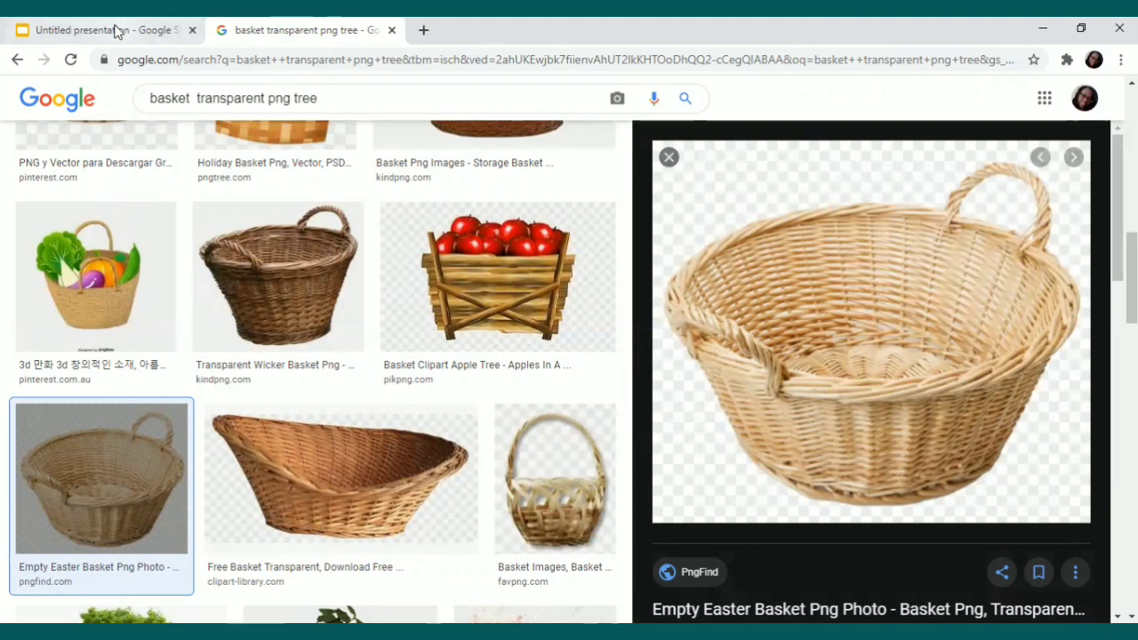
{"action": "left_click", "coordinate": [114, 29]}
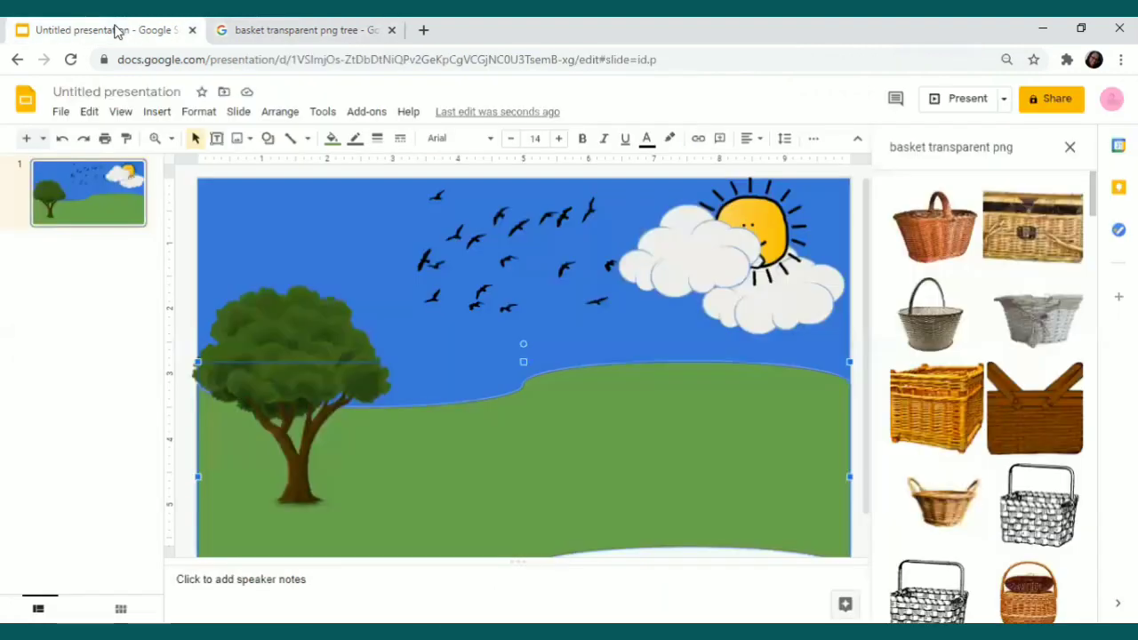
{"action": "right_click", "coordinate": [495, 452]}
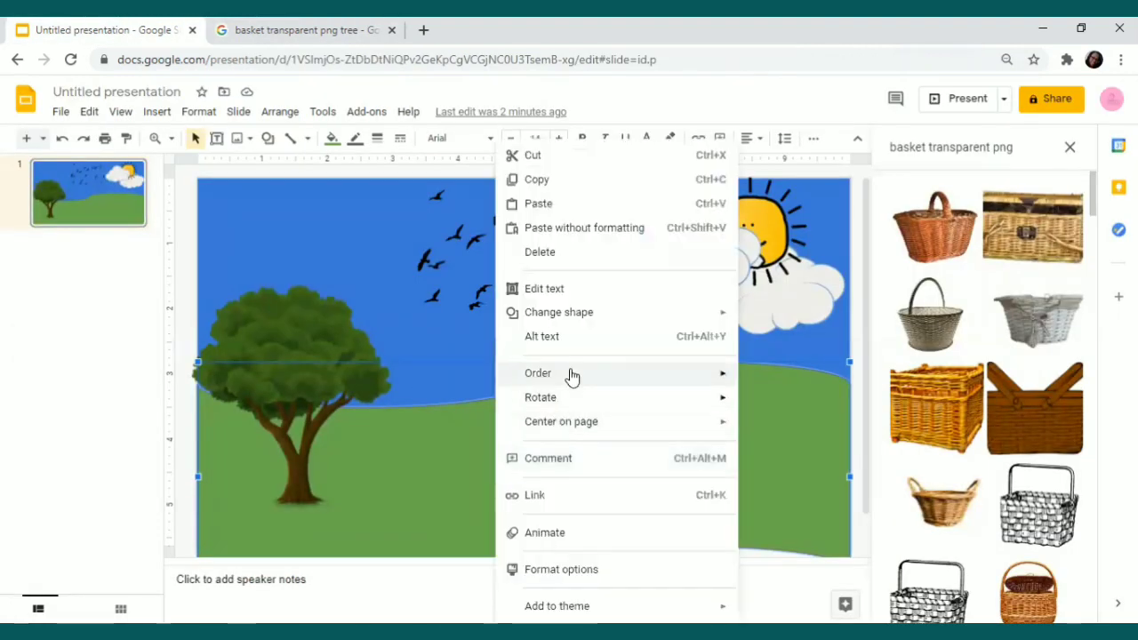
{"action": "left_click", "coordinate": [554, 203]}
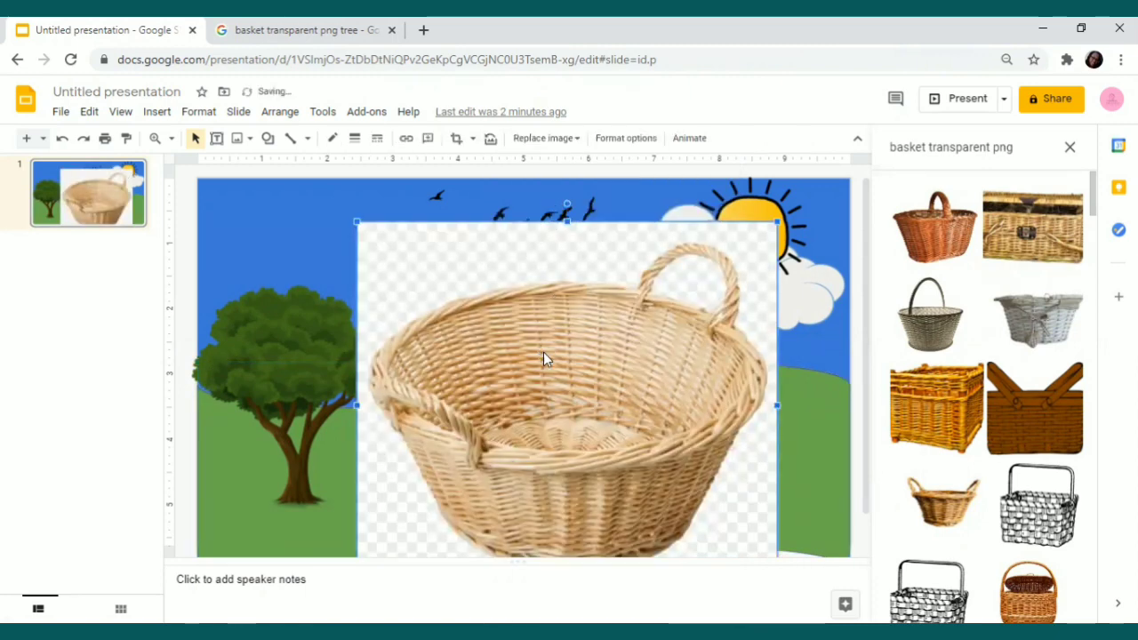
{"action": "key", "text": "Delete"}
Look through the Google basket results again, including the preview of kindpng's brown Transparent Wicker Basket.
{"action": "key", "text": "ctrl+Tab"}
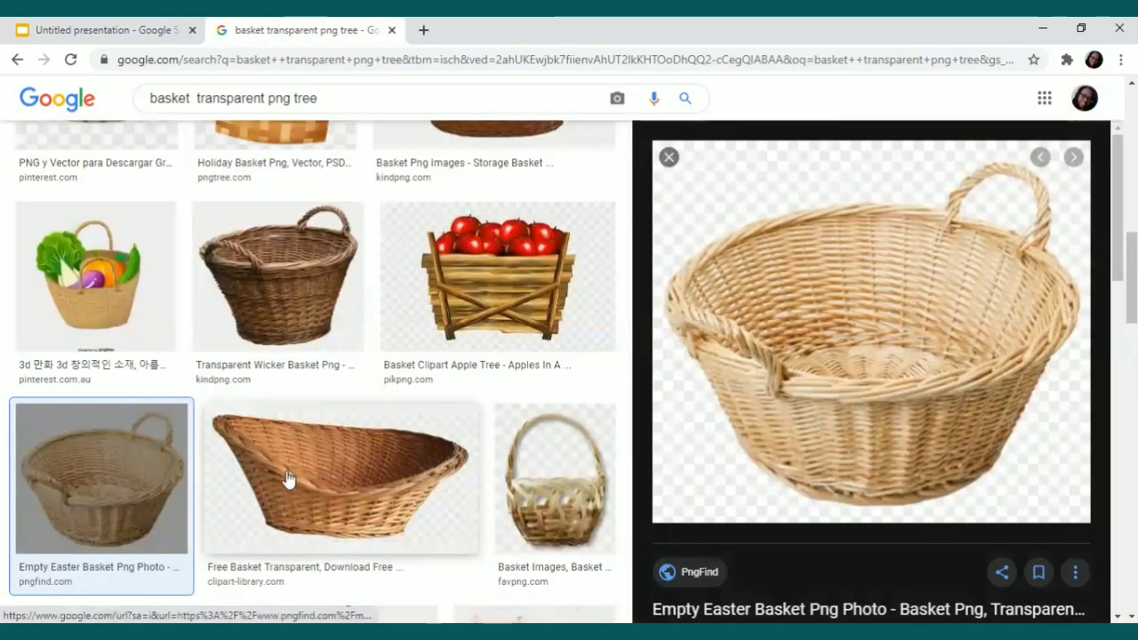
{"action": "scroll", "coordinate": [871, 356], "scroll_direction": "down", "scroll_amount": 2}
{"action": "scroll", "coordinate": [872, 365], "scroll_direction": "down", "scroll_amount": 8}
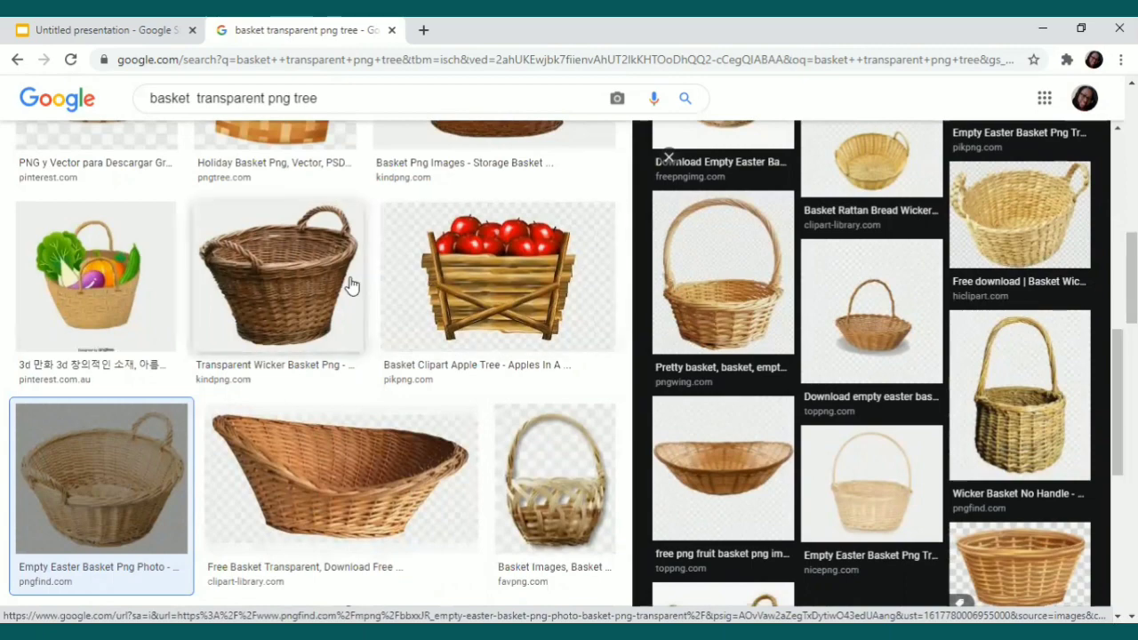
{"action": "left_click", "coordinate": [326, 289]}
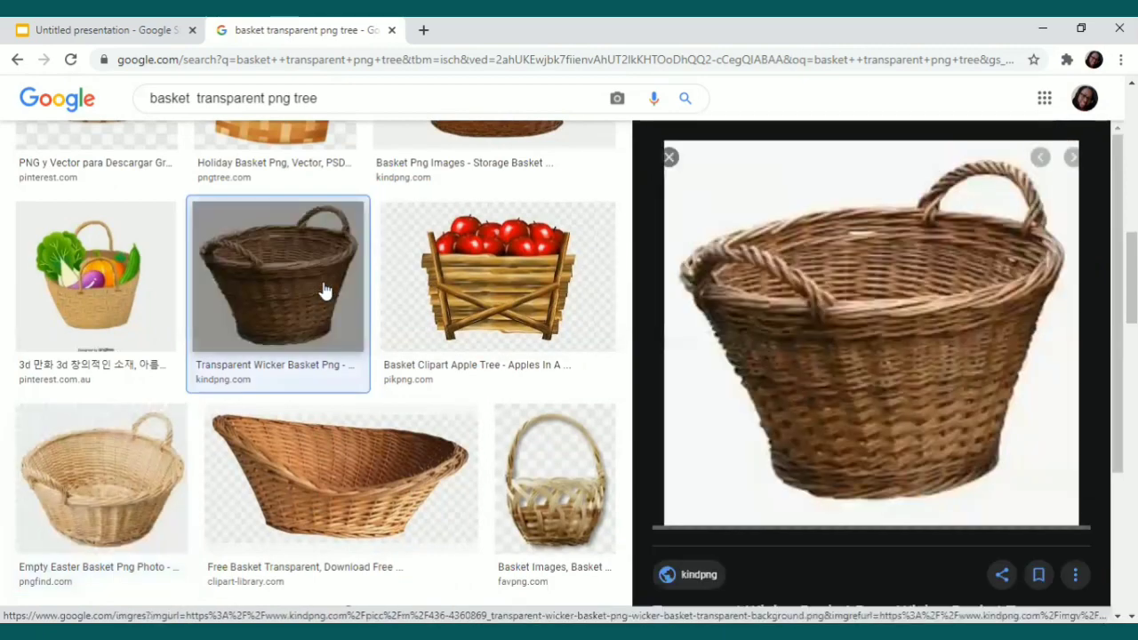
{"action": "key", "text": "Escape"}
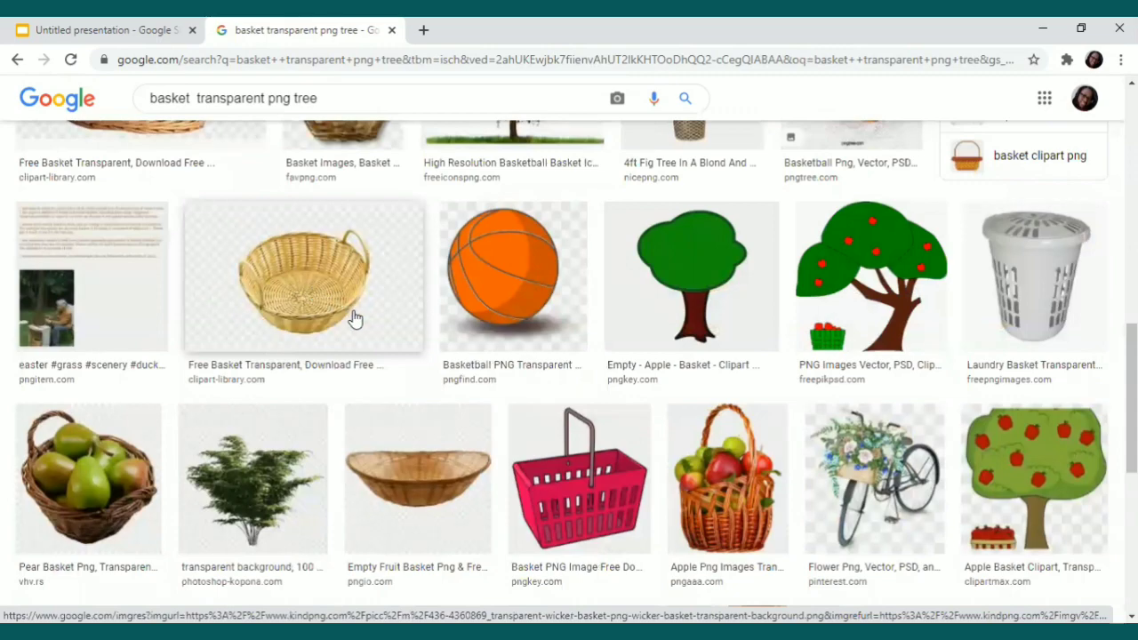
{"action": "left_click_drag", "start_coordinate": [1131, 377], "coordinate": [1132, 179]}
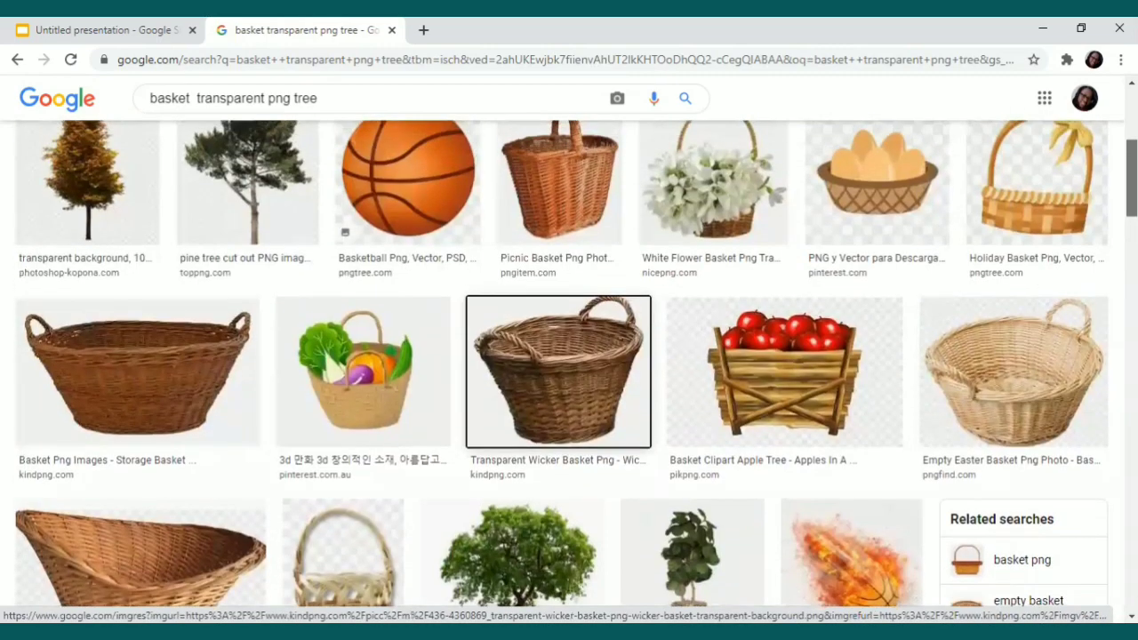
Try pasting a copy of kindpng's brown wicker basket image onto the slide, and delete it again.
{"action": "right_click", "coordinate": [566, 402]}
{"action": "left_click", "coordinate": [606, 315]}
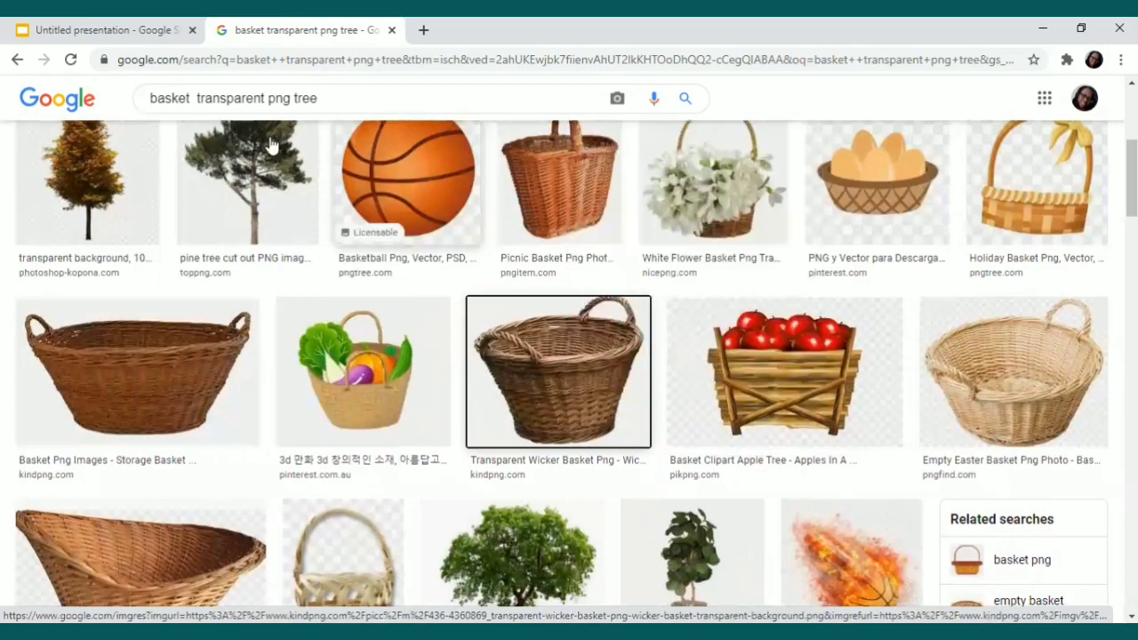
{"action": "left_click", "coordinate": [145, 30]}
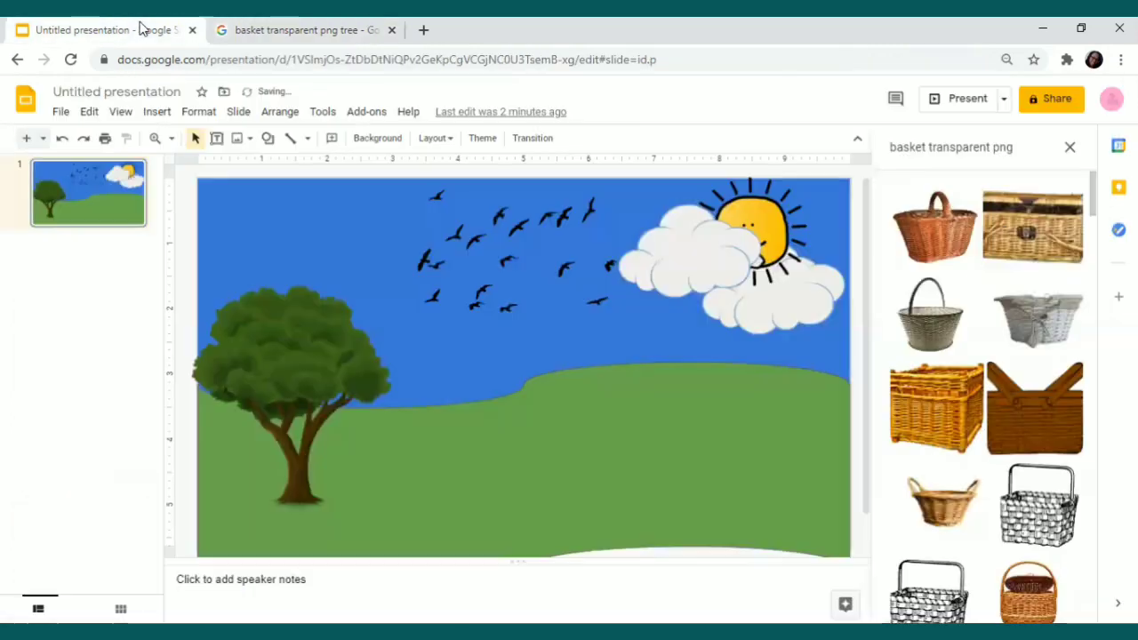
{"action": "left_click", "coordinate": [449, 454]}
{"action": "right_click", "coordinate": [475, 475]}
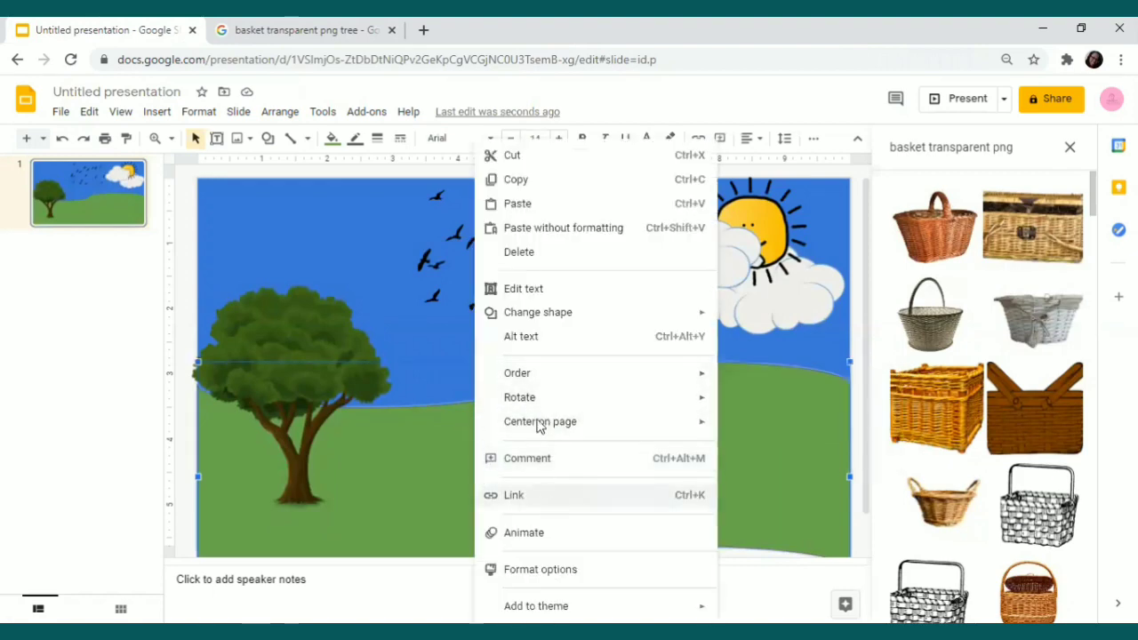
{"action": "left_click", "coordinate": [531, 206]}
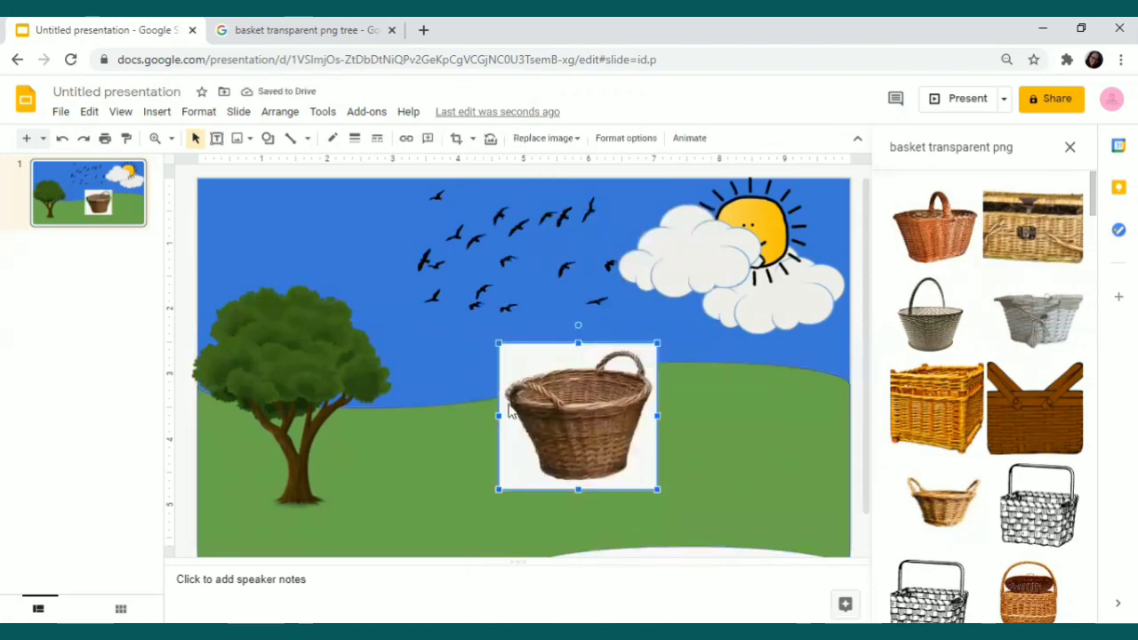
{"action": "key", "text": "Delete"}
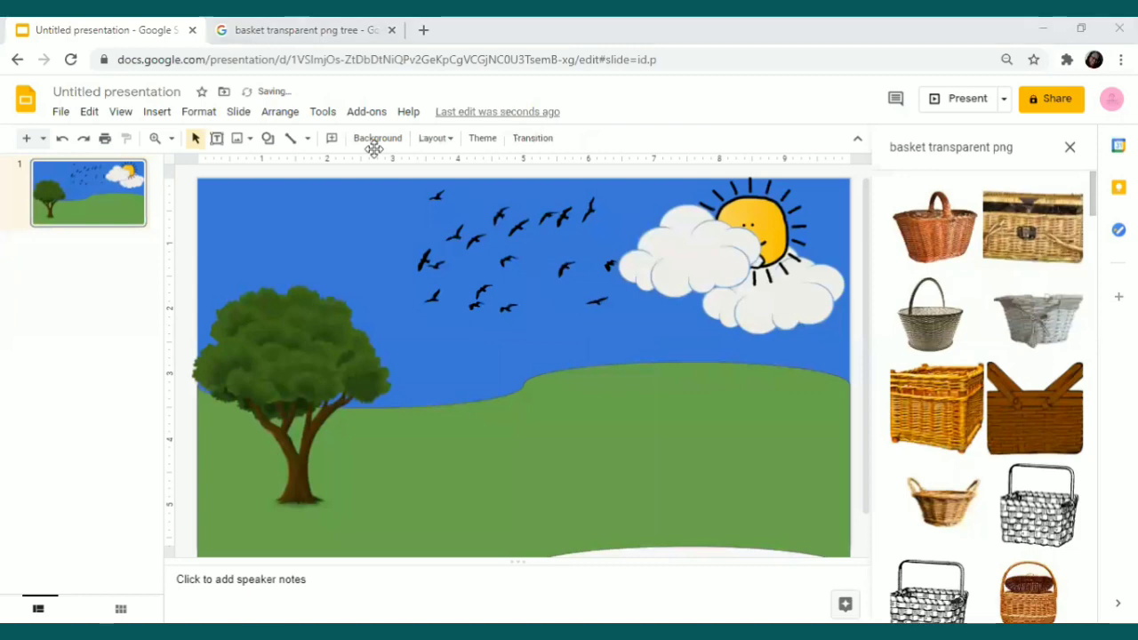
Go back from the Google results to the presentation and look further through its "basket transparent png" image results.
{"action": "left_click", "coordinate": [322, 31]}
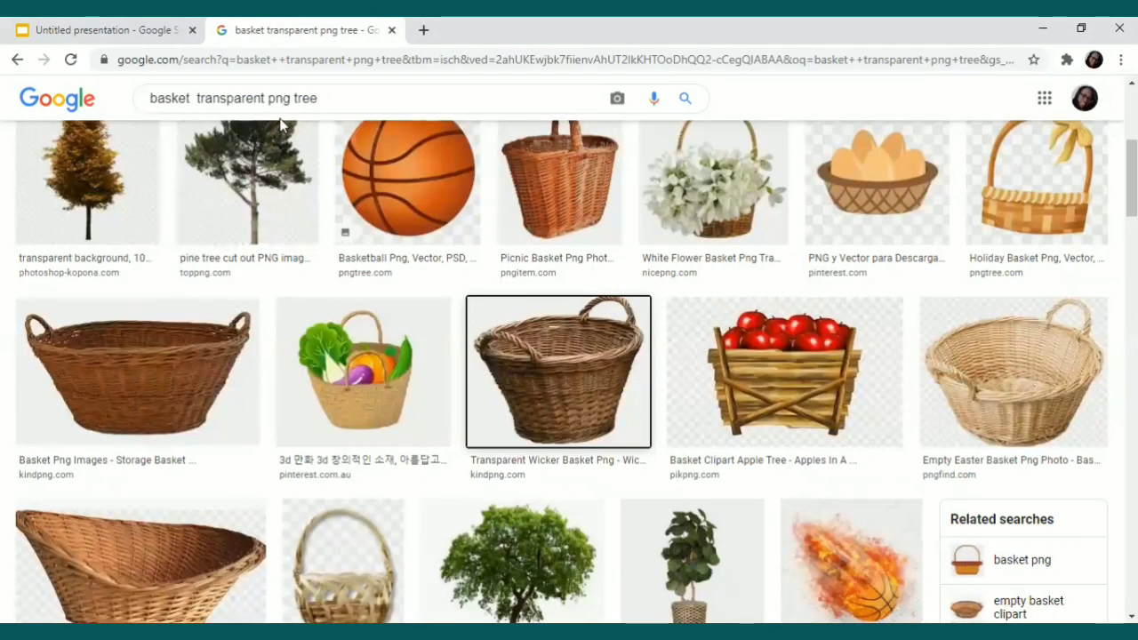
{"action": "left_click", "coordinate": [120, 29]}
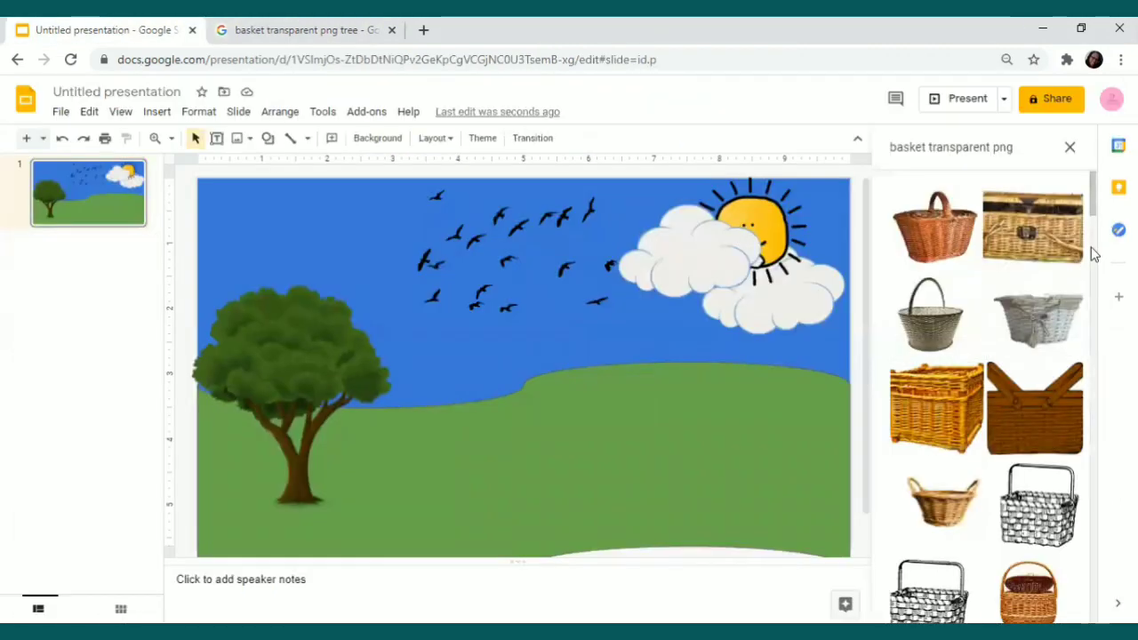
{"action": "left_click_drag", "start_coordinate": [1096, 213], "coordinate": [1112, 436]}
{"action": "scroll", "coordinate": [1054, 497], "scroll_direction": "down", "scroll_amount": 5}
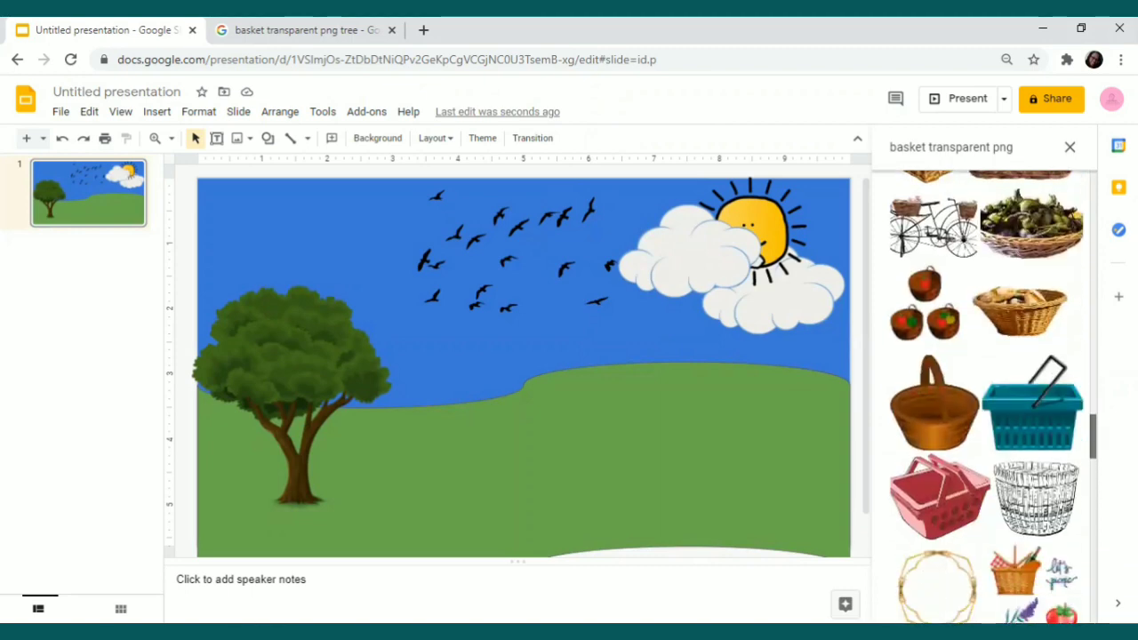
{"action": "scroll", "coordinate": [1053, 498], "scroll_direction": "up", "scroll_amount": 1}
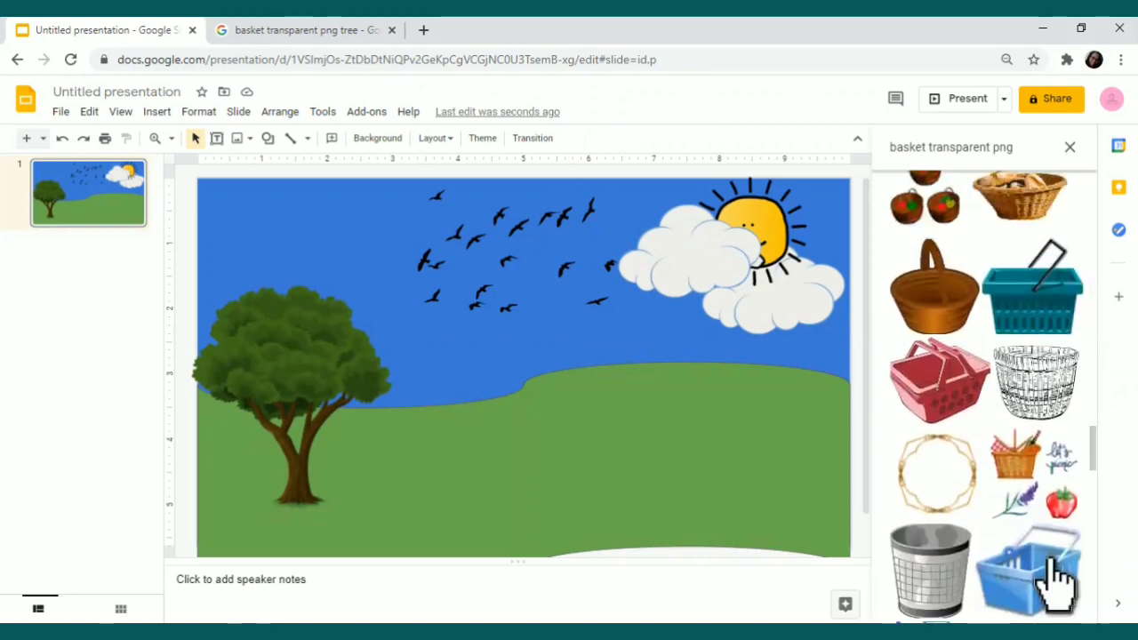
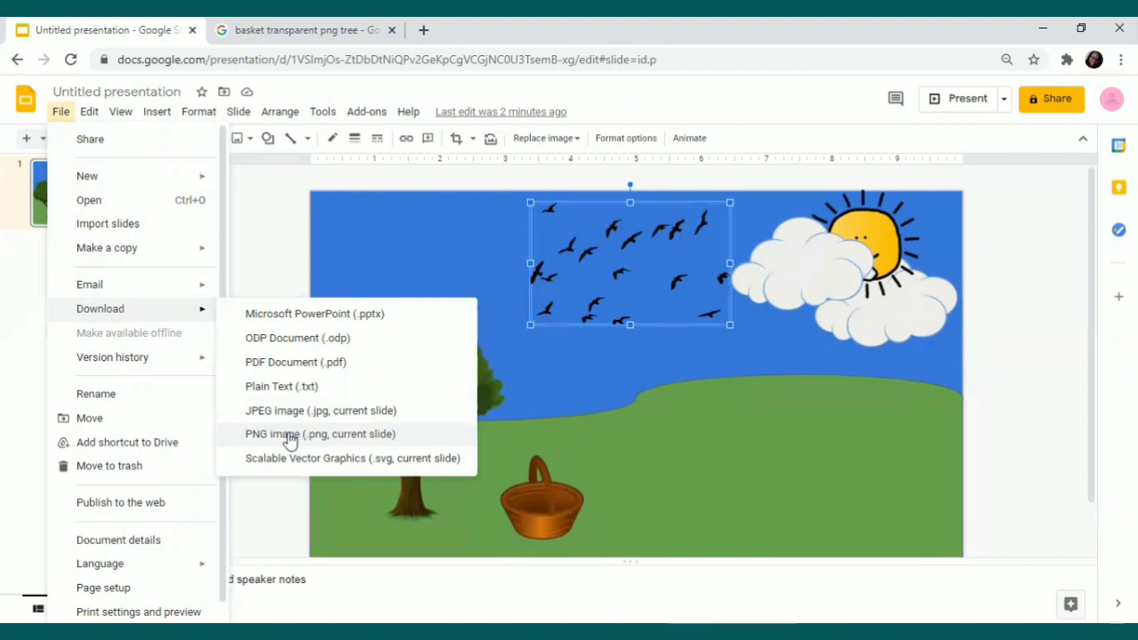
Download the finished scene slide as a PNG image and add a new slide after it.
{"action": "left_click", "coordinate": [289, 435]}
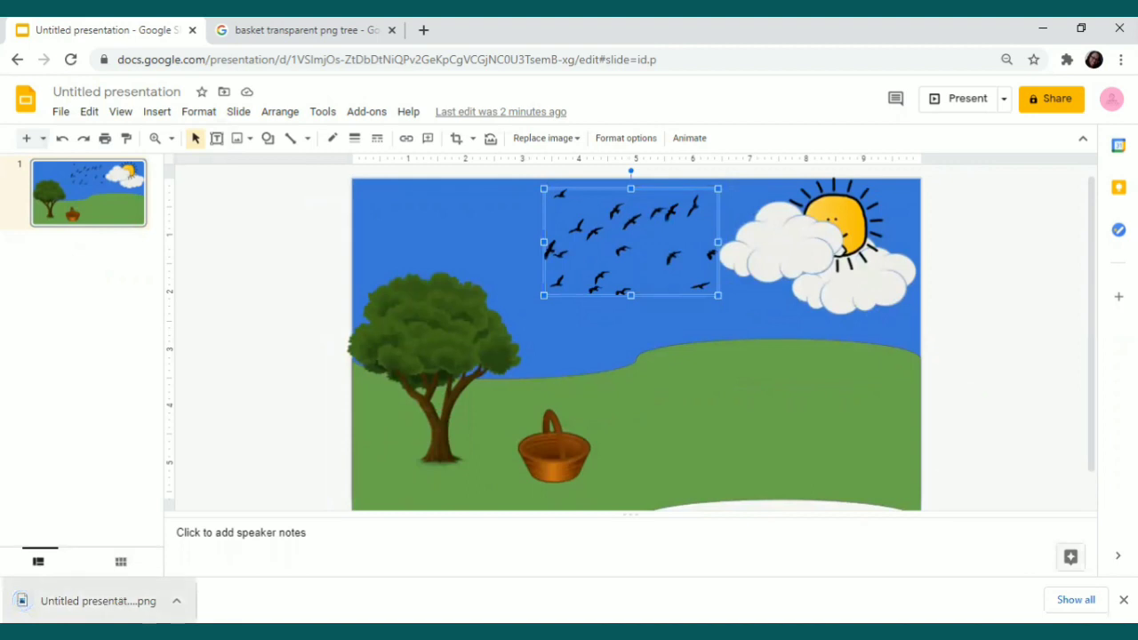
{"action": "left_click", "coordinate": [64, 211]}
{"action": "key", "text": "ctrl+m"}
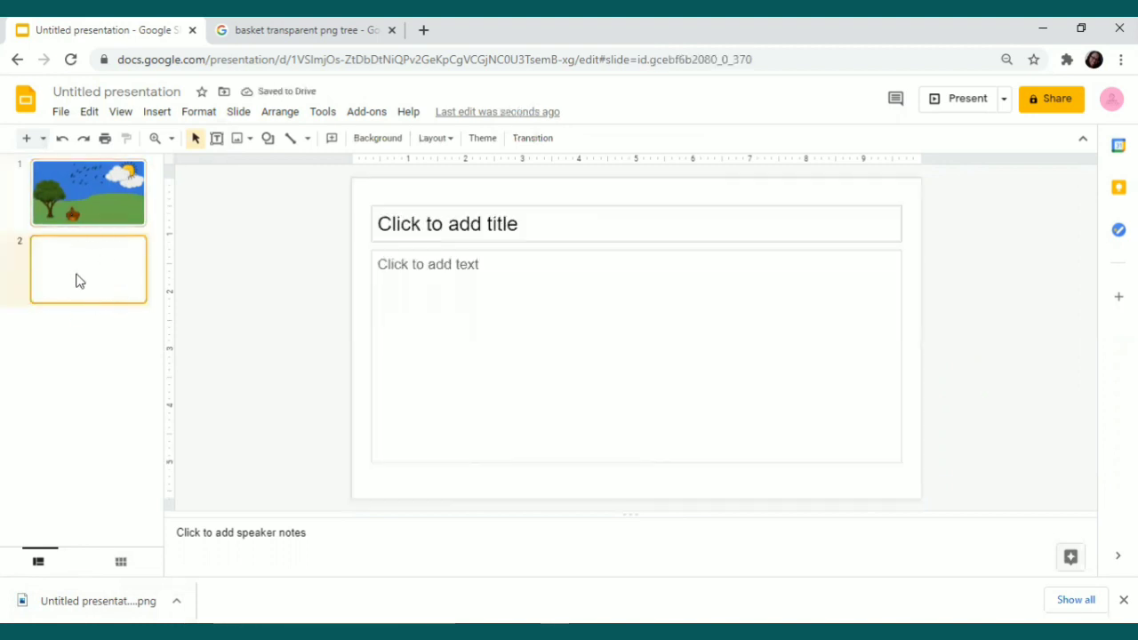
Delete the title and text placeholders from slide 2.
{"action": "left_click", "coordinate": [371, 211]}
{"action": "key", "text": "Delete"}
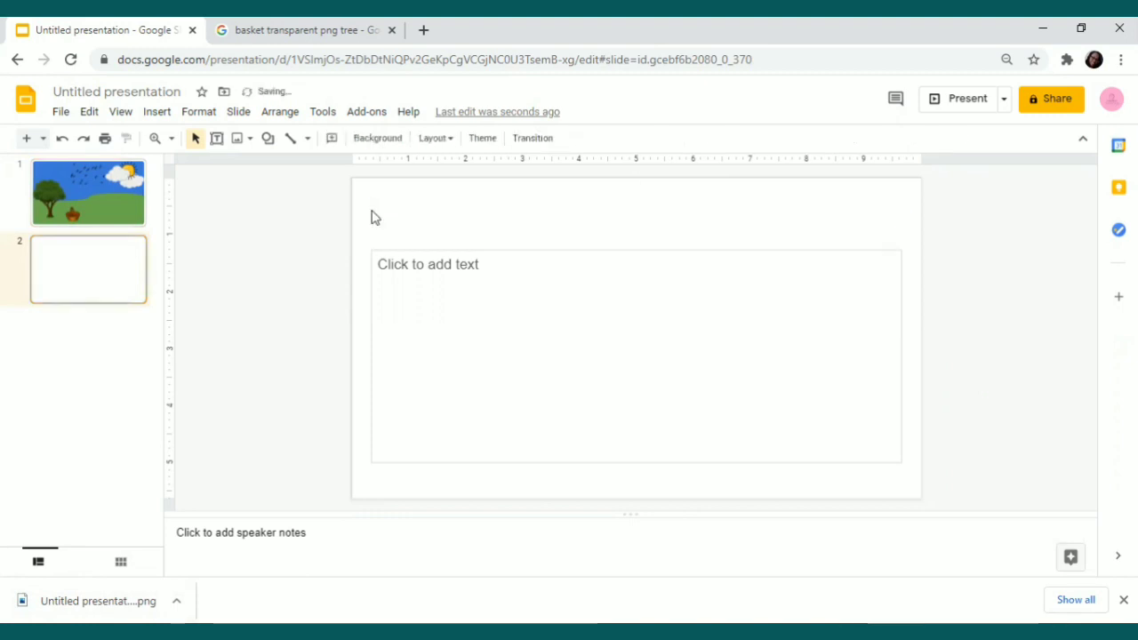
{"action": "left_click", "coordinate": [374, 252]}
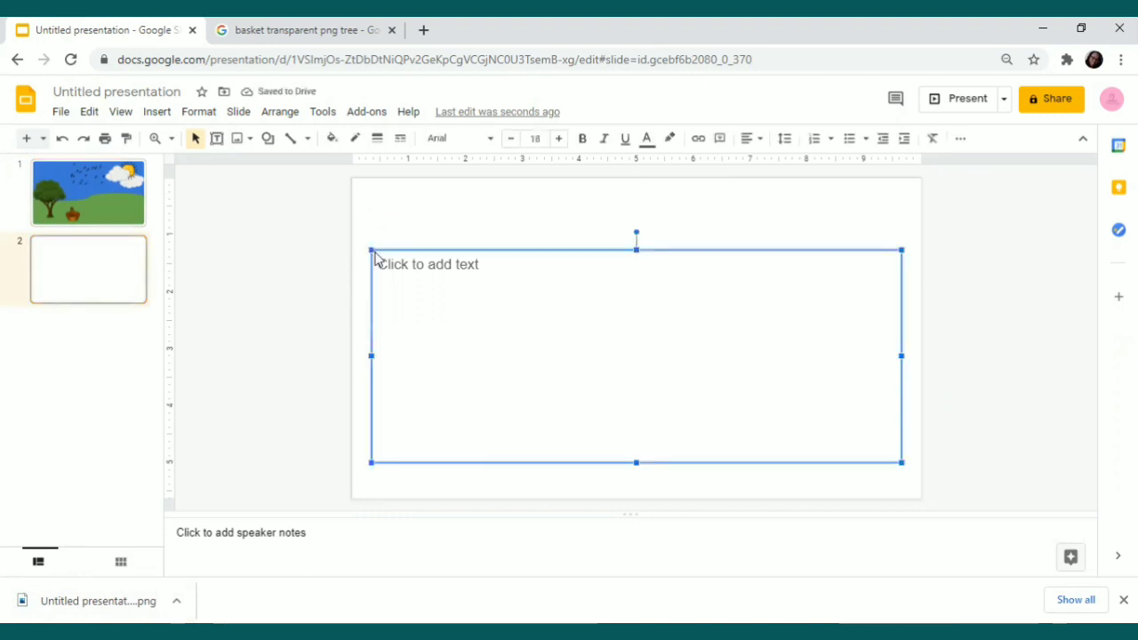
{"action": "key", "text": "Delete"}
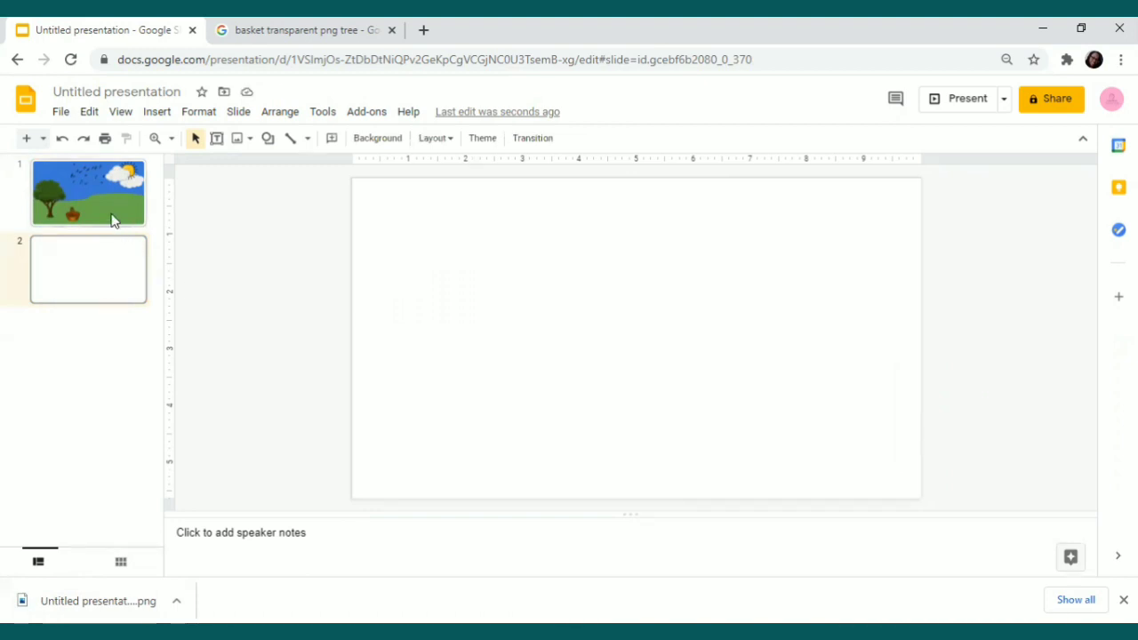
Set slide 2's background to the PNG image "Untitled presentation (4)" uploaded from the Downloads folder, and return to slide 1.
{"action": "left_click", "coordinate": [108, 285]}
{"action": "right_click", "coordinate": [109, 286]}
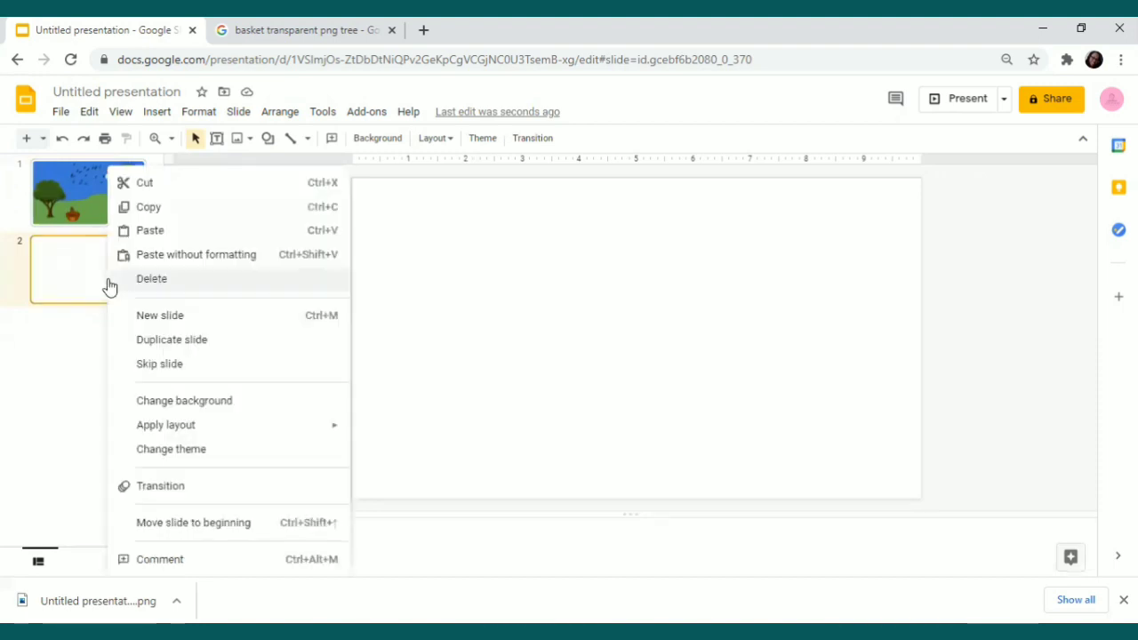
{"action": "mouse_move", "coordinate": [214, 426]}
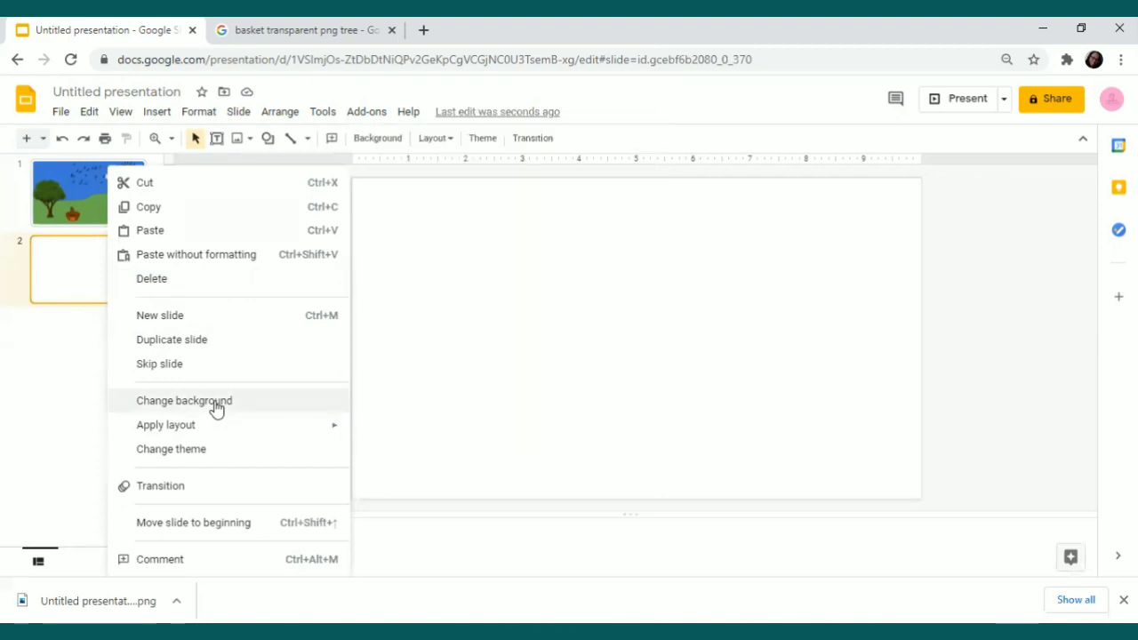
{"action": "left_click", "coordinate": [216, 402]}
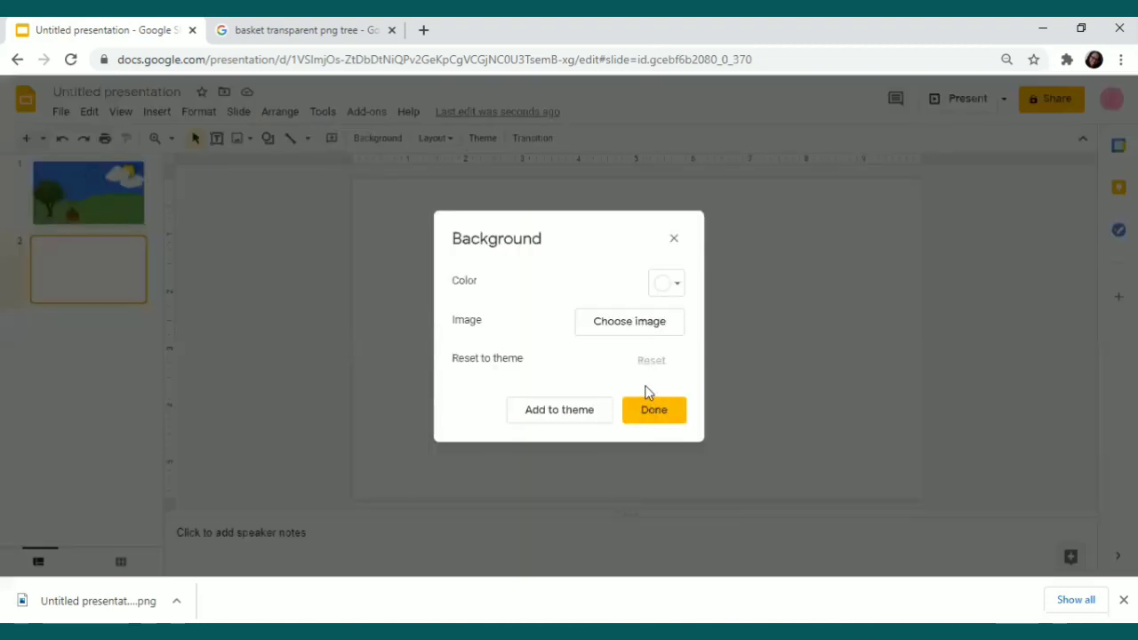
{"action": "left_click", "coordinate": [636, 323]}
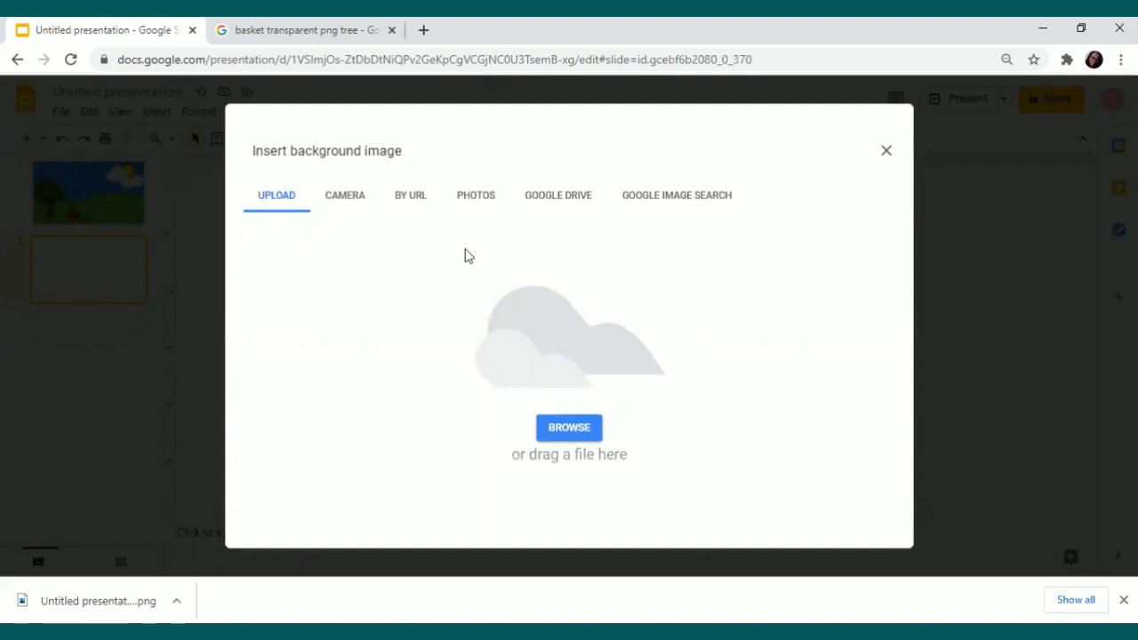
{"action": "left_click", "coordinate": [278, 206]}
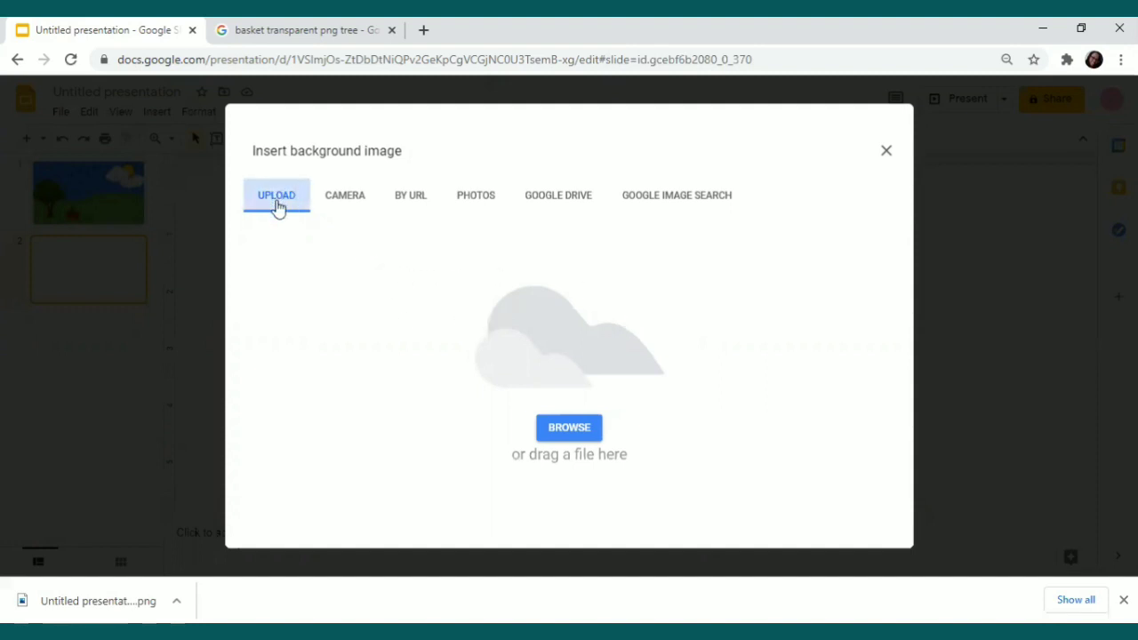
{"action": "left_click", "coordinate": [569, 427]}
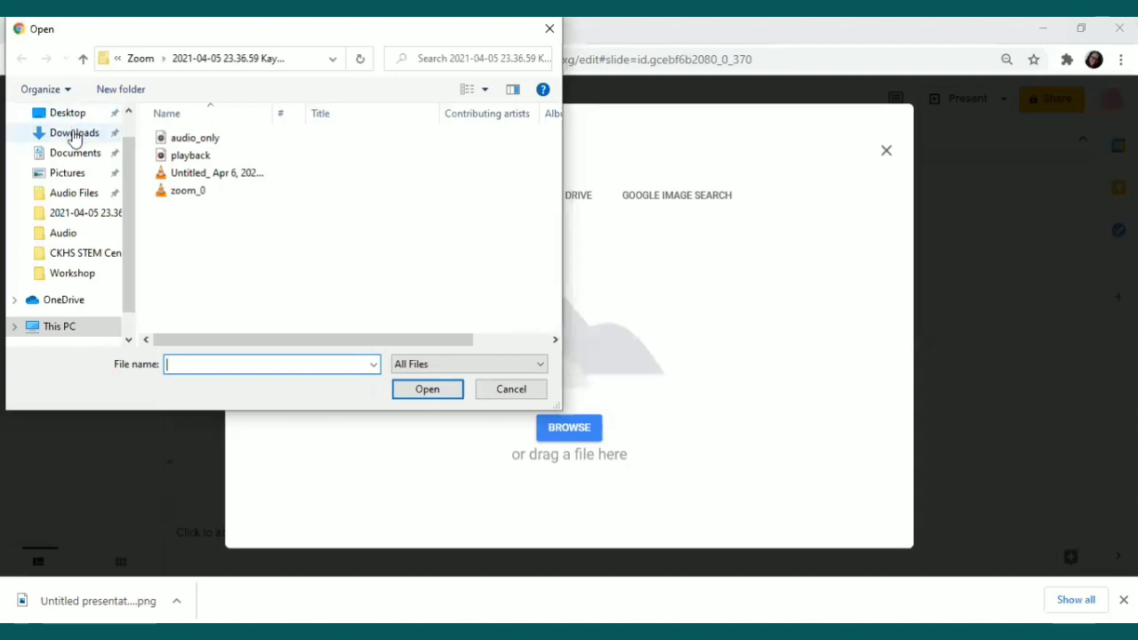
{"action": "left_click", "coordinate": [75, 133]}
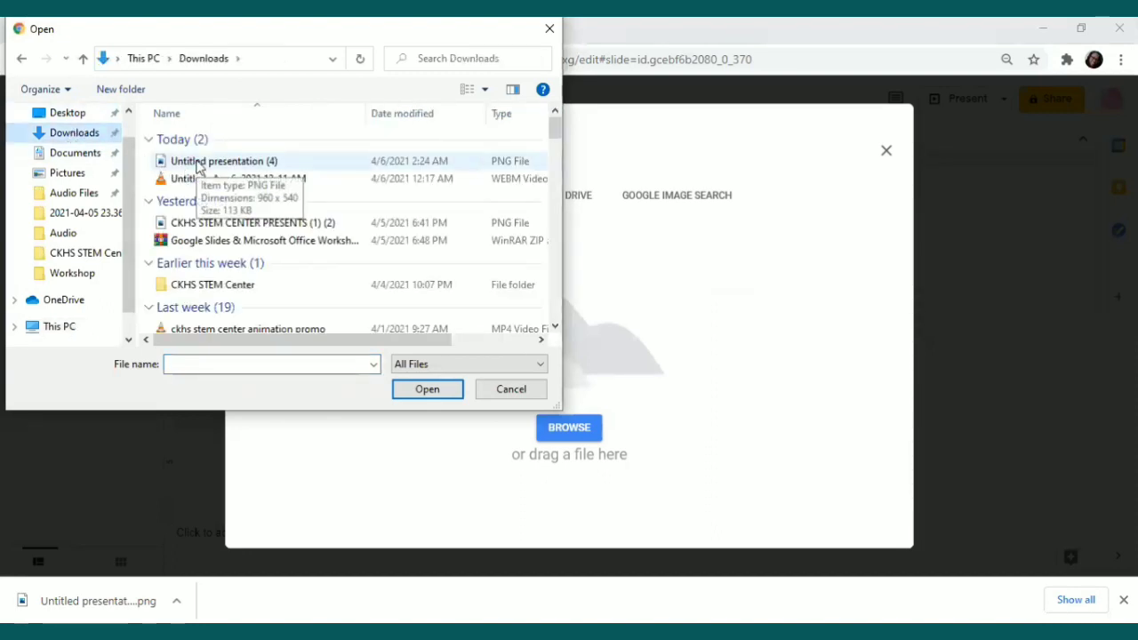
{"action": "left_click", "coordinate": [197, 165]}
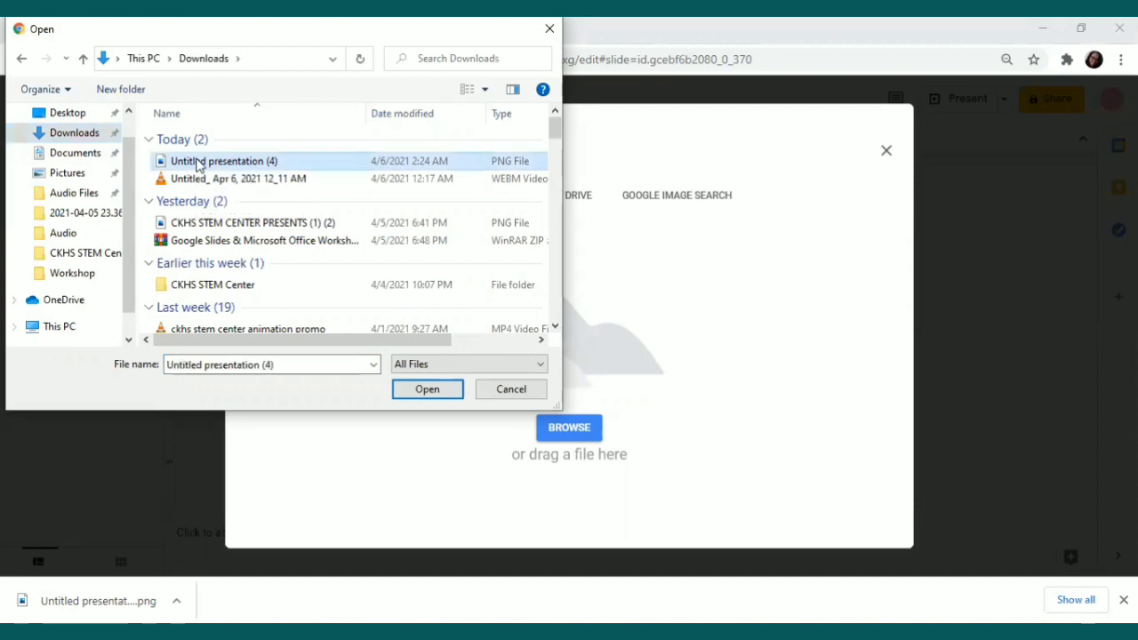
{"action": "left_click", "coordinate": [425, 389]}
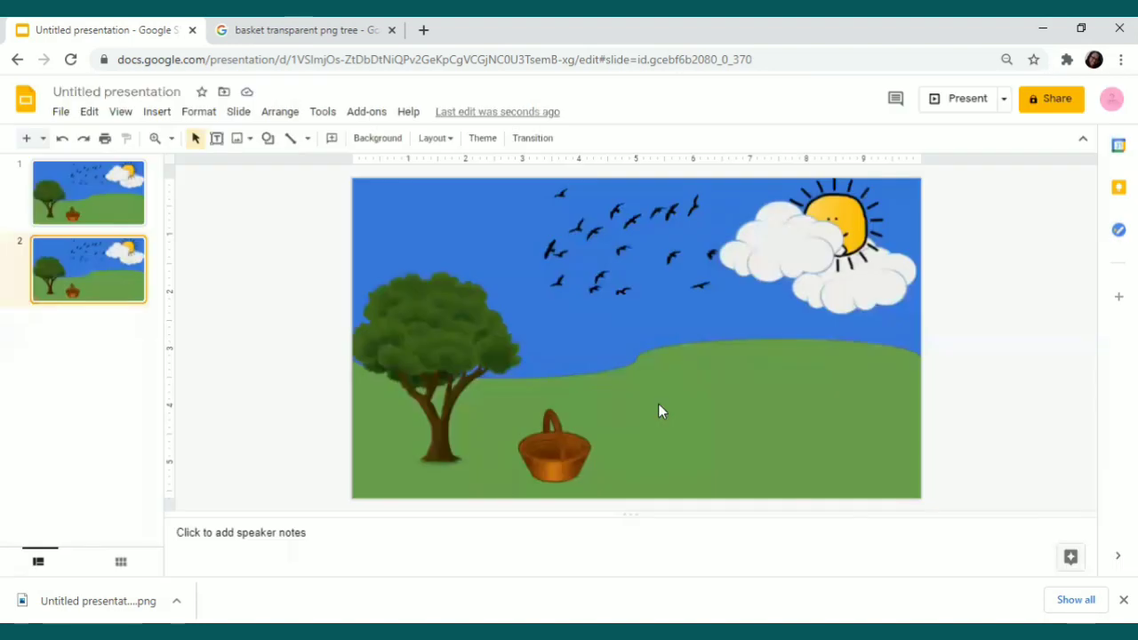
{"action": "left_click", "coordinate": [658, 409]}
{"action": "left_click", "coordinate": [83, 196]}
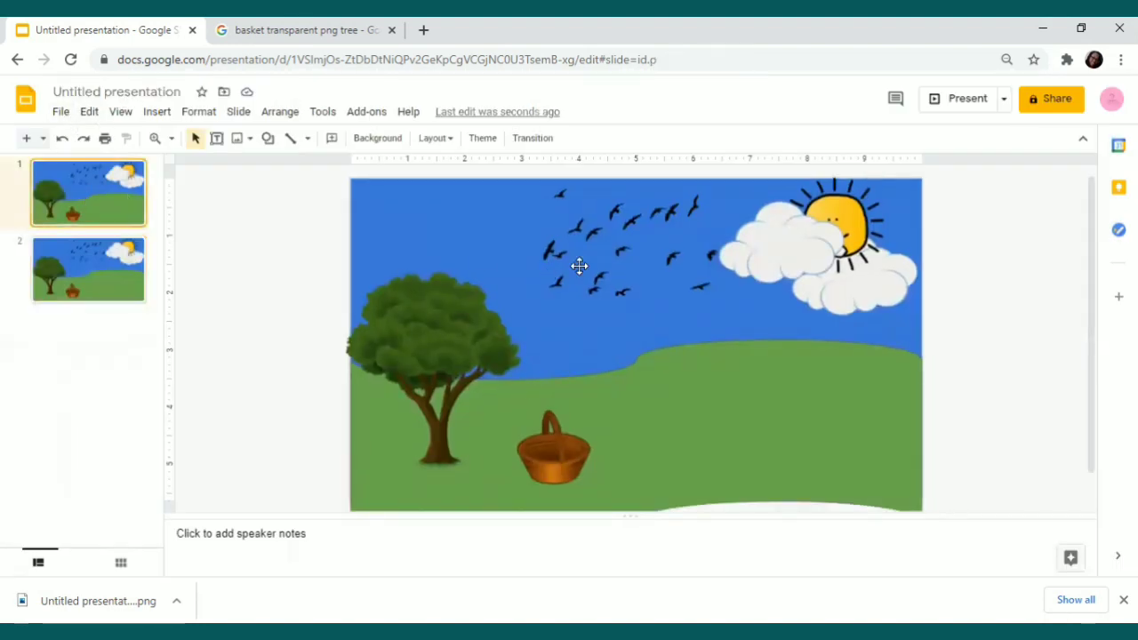
Delete slide 1 with the separate scene objects, leaving only the slide that has the scene as its background picture.
{"action": "left_click", "coordinate": [608, 287]}
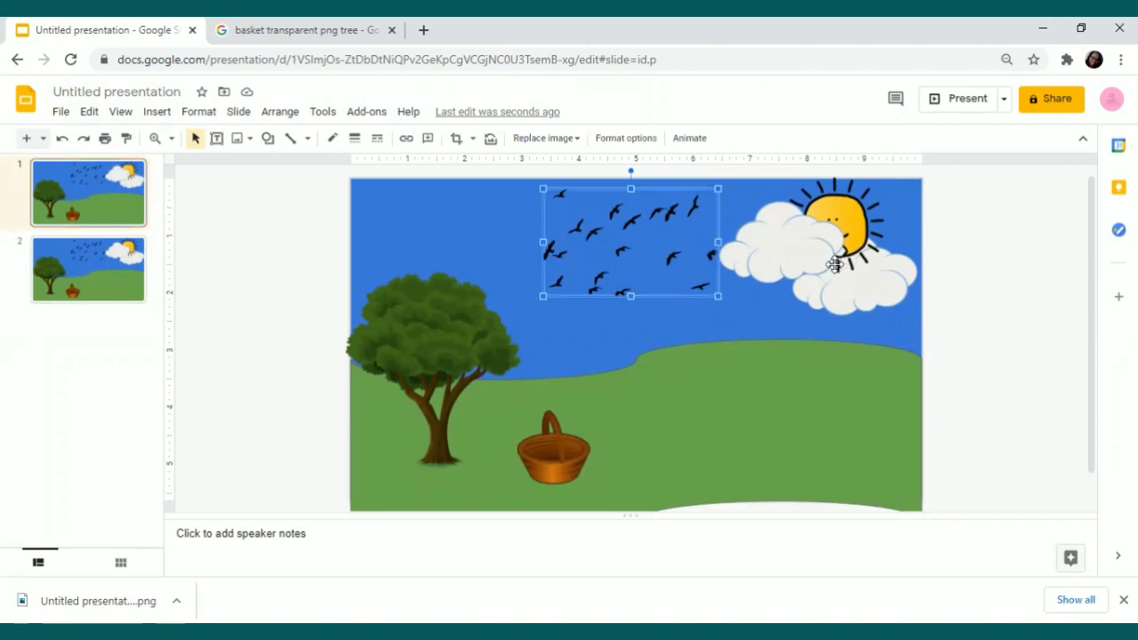
{"action": "left_click", "coordinate": [837, 260]}
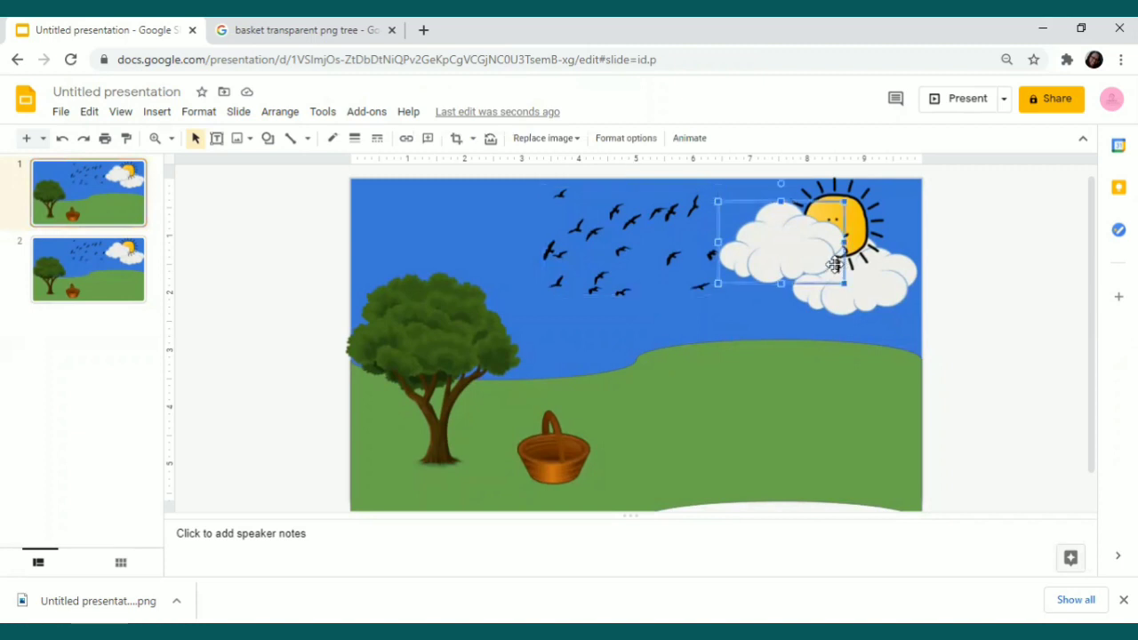
{"action": "left_click", "coordinate": [873, 292]}
{"action": "left_click", "coordinate": [604, 285]}
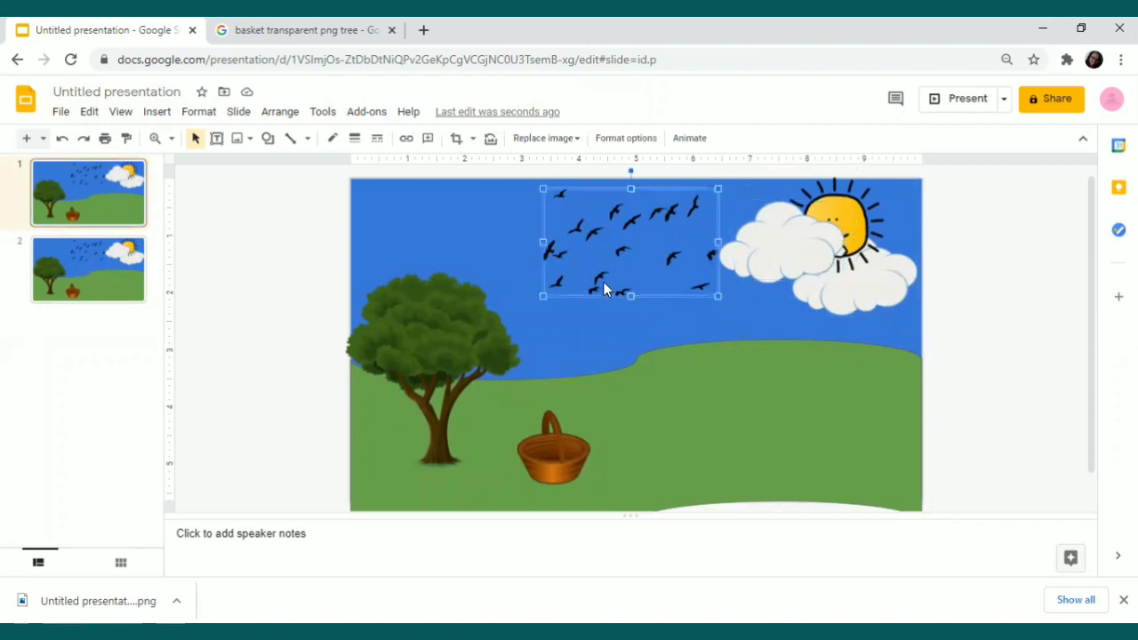
{"action": "left_click", "coordinate": [448, 347]}
{"action": "left_click", "coordinate": [92, 220]}
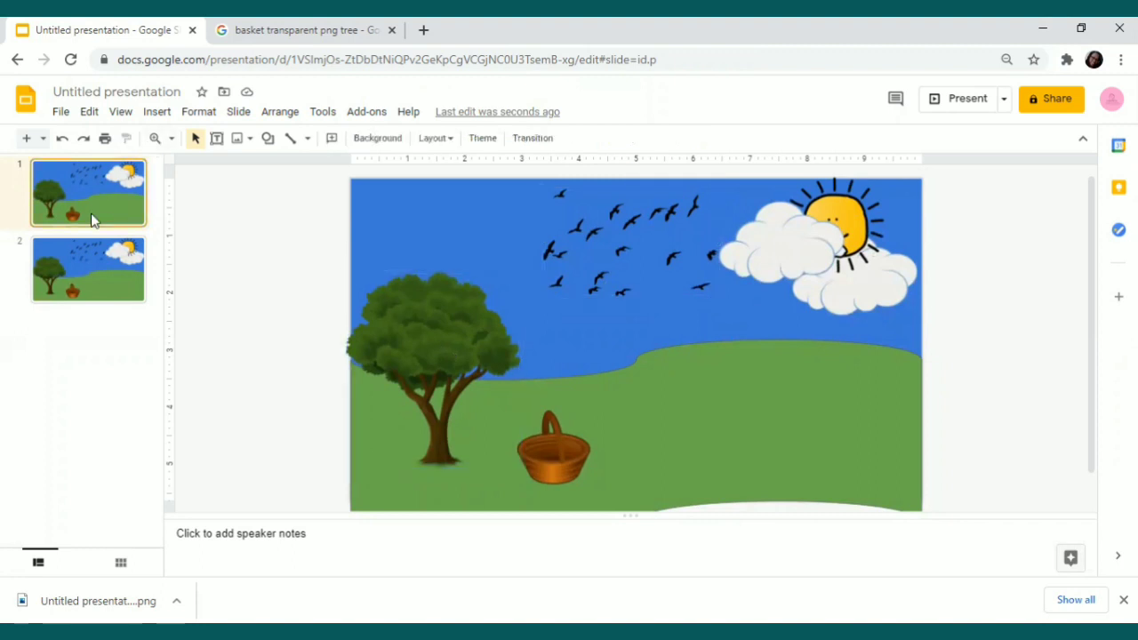
{"action": "key", "text": "Delete"}
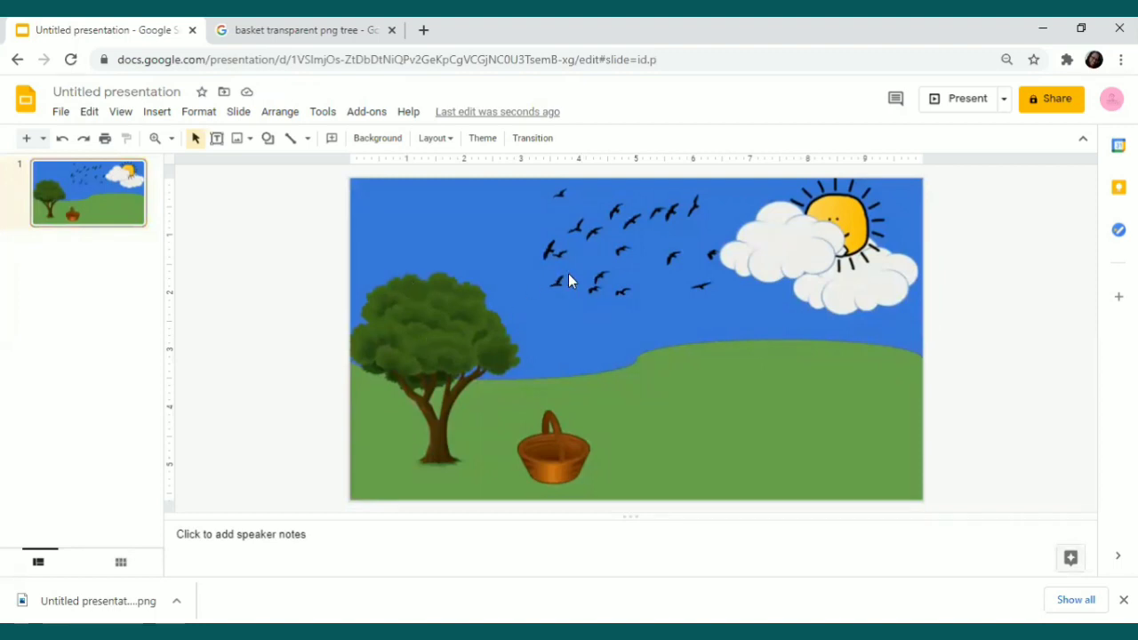
{"action": "left_click_drag", "start_coordinate": [860, 281], "coordinate": [588, 459]}
Search the web for images of "apples transparent png" from within the presentation.
{"action": "left_click", "coordinate": [158, 111]}
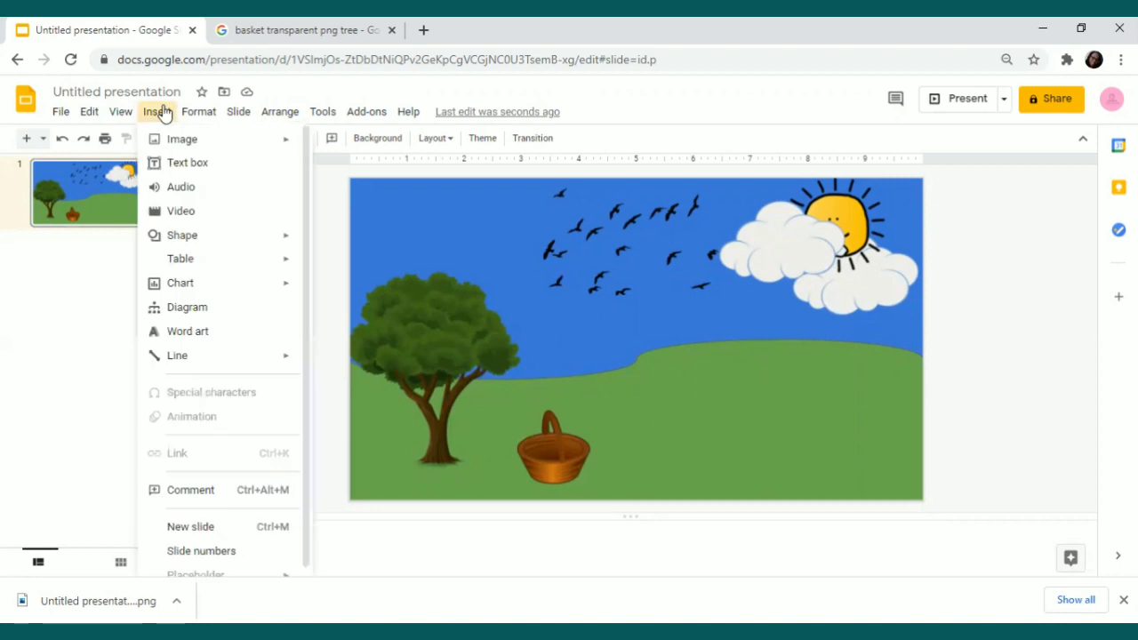
{"action": "mouse_move", "coordinate": [266, 146]}
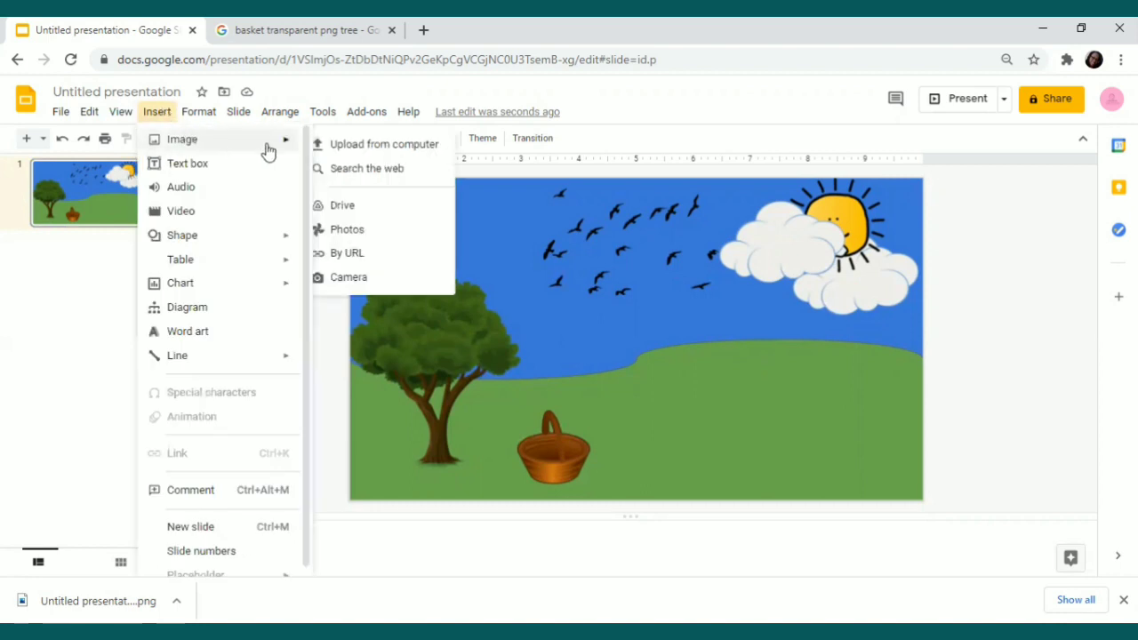
{"action": "left_click", "coordinate": [338, 170]}
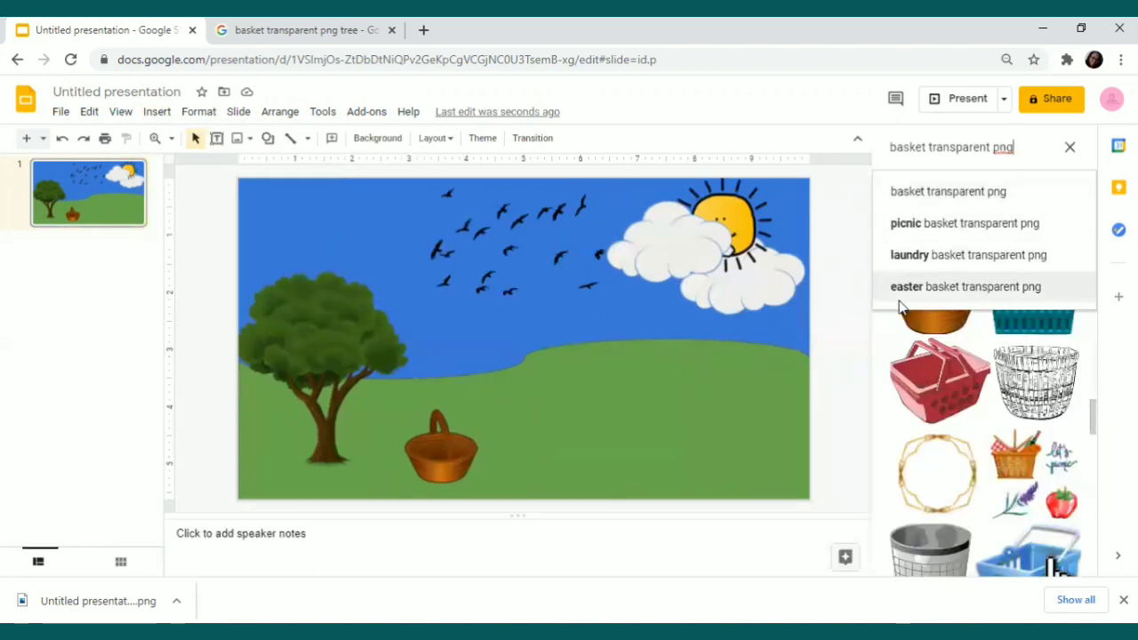
{"action": "left_click", "coordinate": [924, 147]}
{"action": "key", "text": "BackSpace"}
{"action": "key", "text": "BackSpace"}
{"action": "key", "text": "BackSpace"}
{"action": "key", "text": "BackSpace"}
{"action": "key", "text": "BackSpace"}
{"action": "key", "text": "BackSpace"}
{"action": "type", "text": "app"}
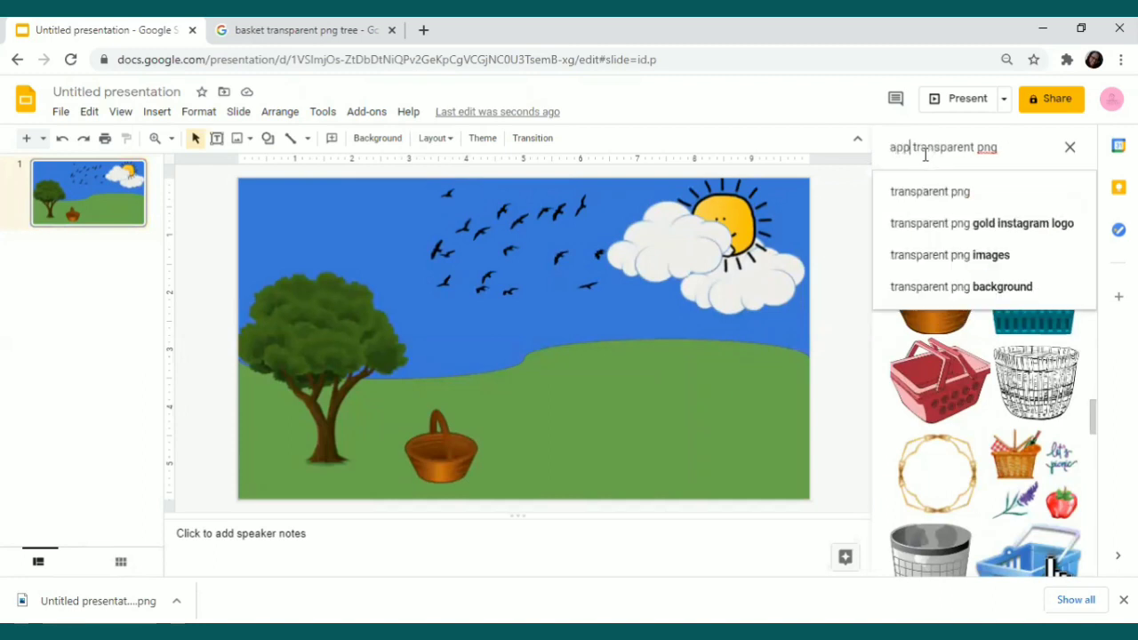
{"action": "type", "text": "les"}
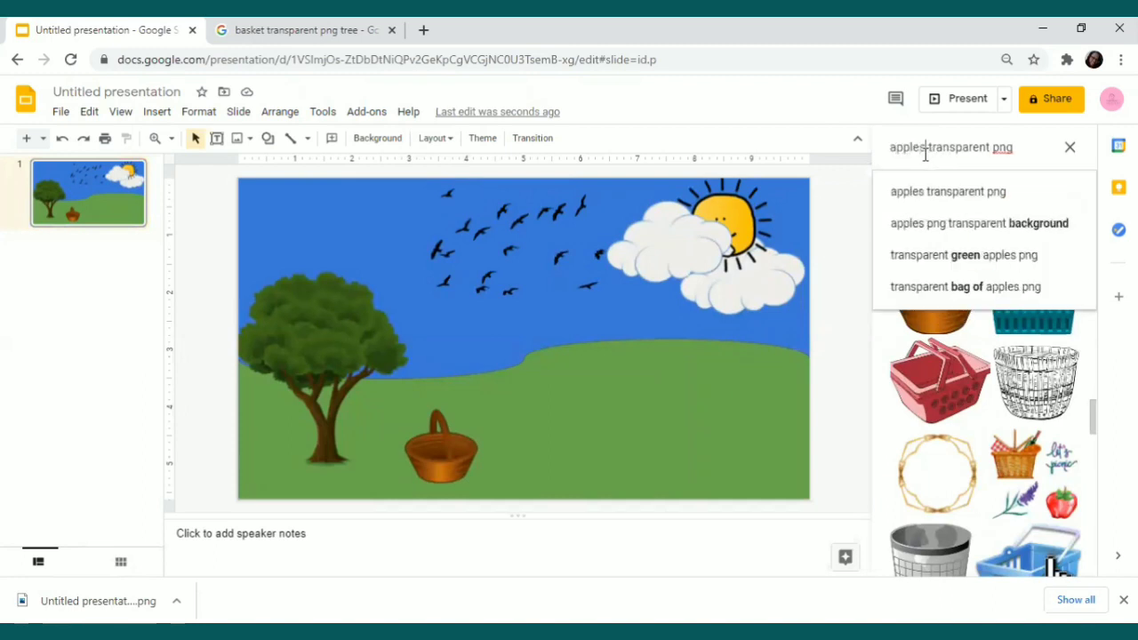
{"action": "key", "text": "Return"}
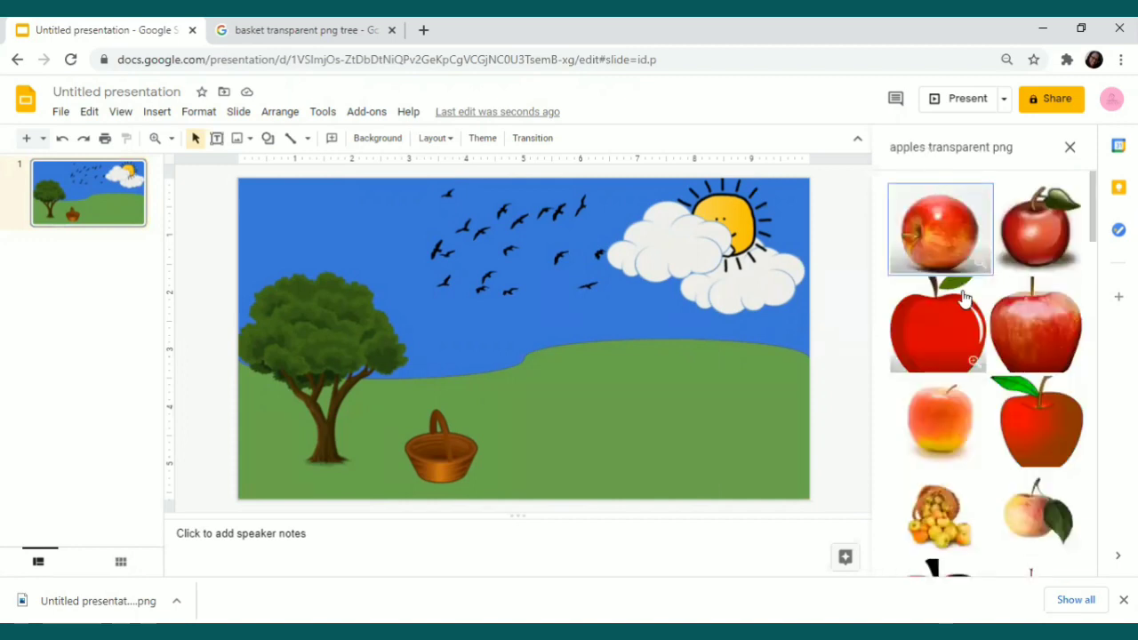
Try the shaded red apple with a green leaf as a small image on the tree's foliage, and delete it.
{"action": "left_click", "coordinate": [1042, 242]}
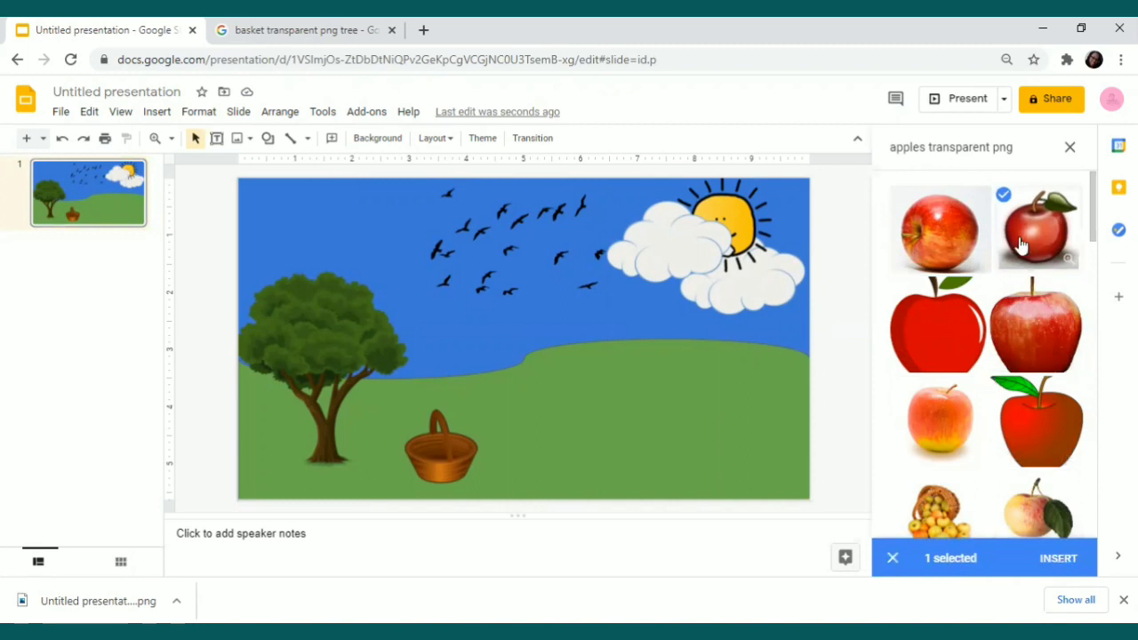
{"action": "left_click", "coordinate": [1058, 558]}
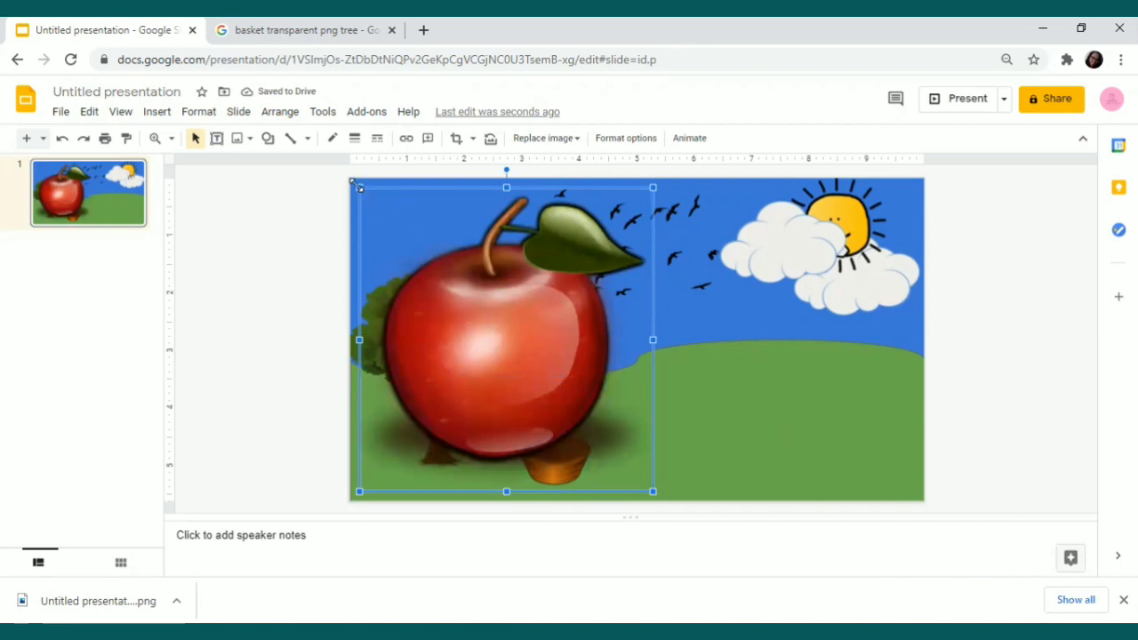
{"action": "left_click_drag", "start_coordinate": [358, 187], "coordinate": [396, 339]}
{"action": "left_click", "coordinate": [443, 330]}
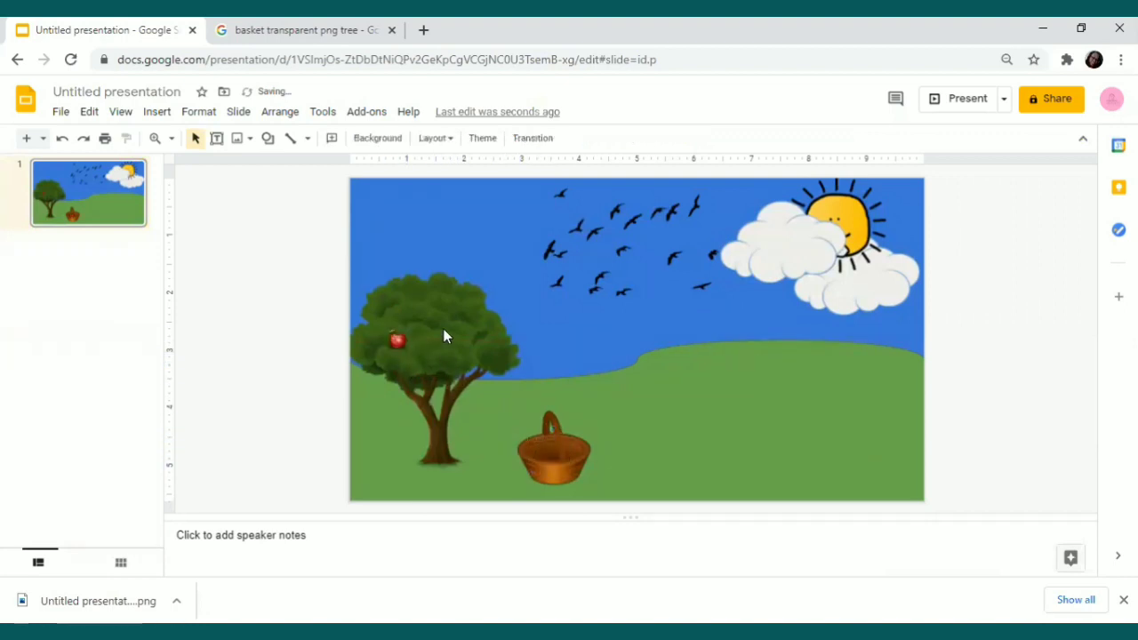
{"action": "left_click_drag", "start_coordinate": [396, 335], "coordinate": [388, 355]}
{"action": "left_click", "coordinate": [431, 338]}
{"action": "left_click", "coordinate": [394, 351]}
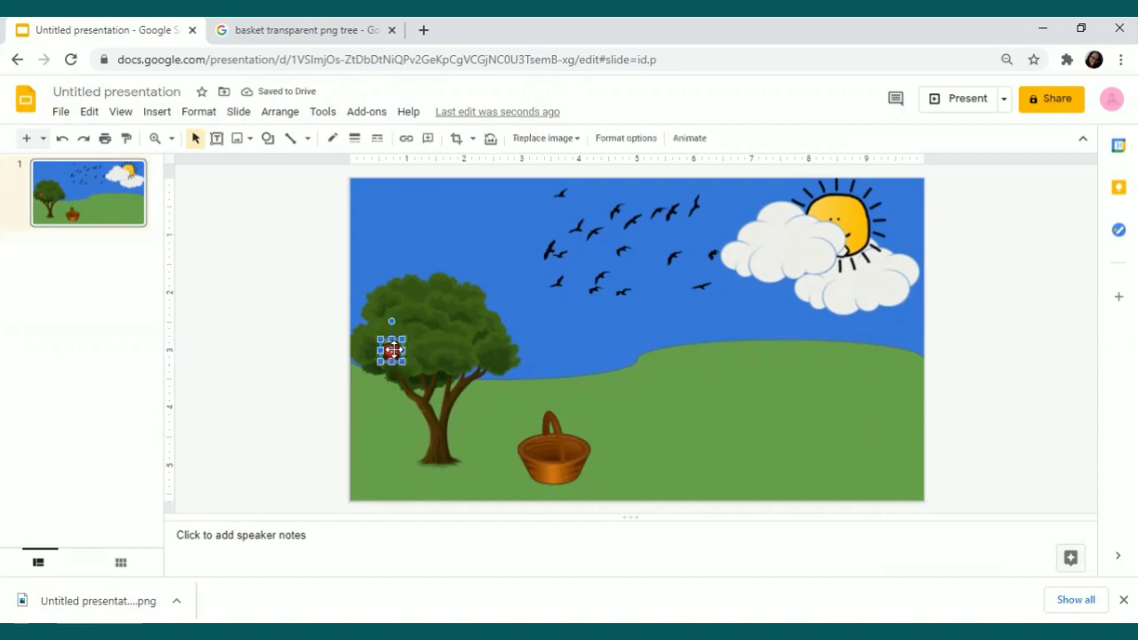
{"action": "key", "text": "Delete"}
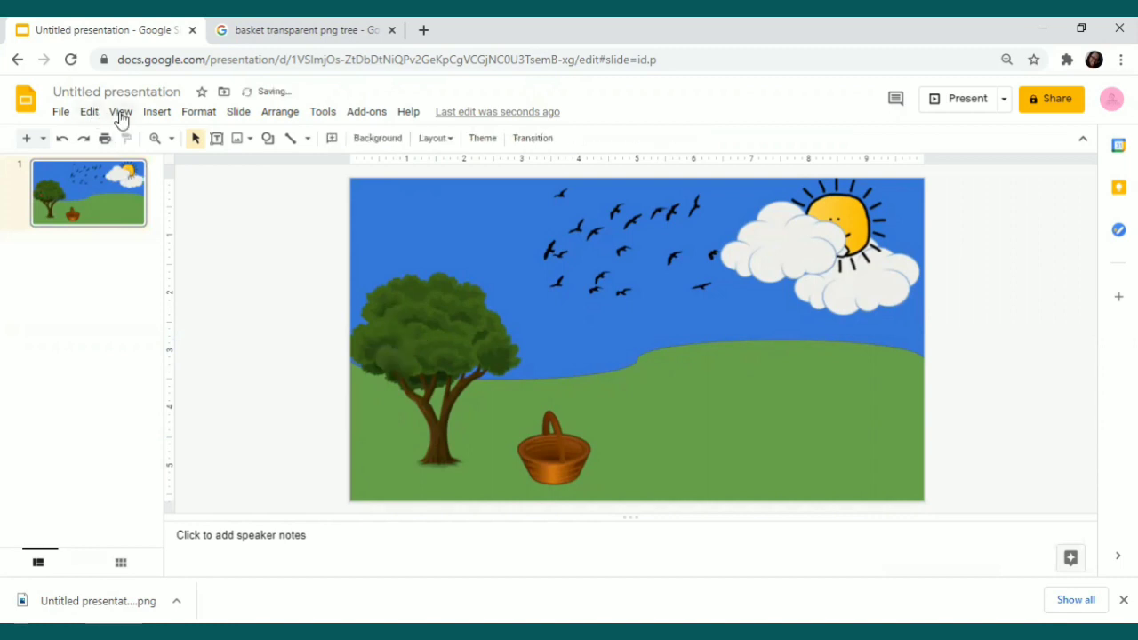
Reopen the web image search and look at the results for "transparent bag of apples png".
{"action": "left_click", "coordinate": [156, 112]}
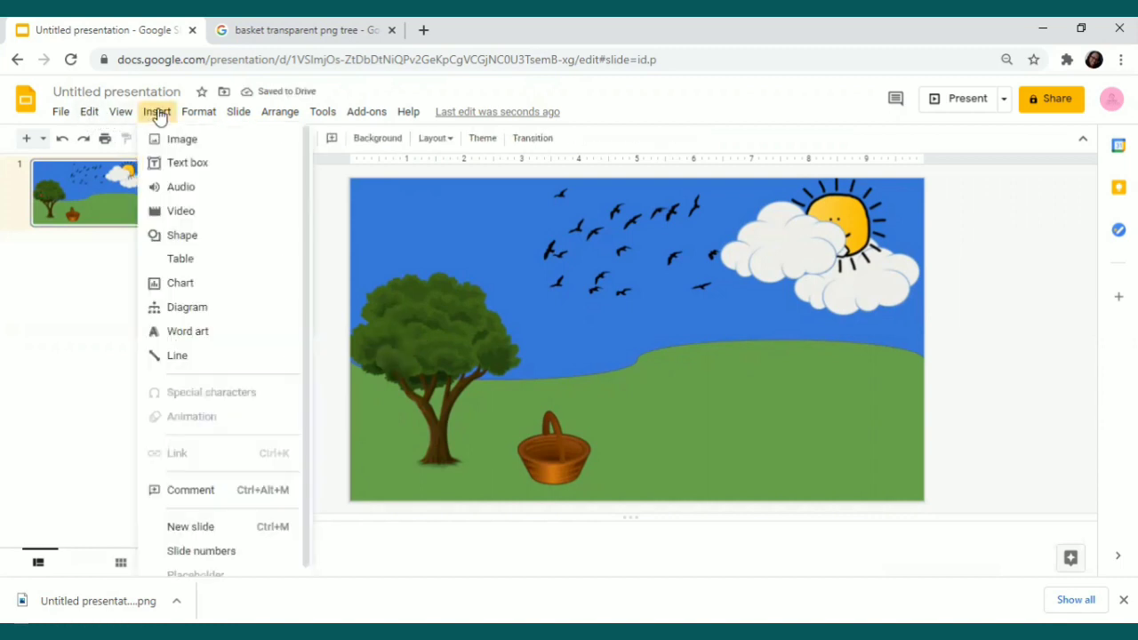
{"action": "mouse_move", "coordinate": [182, 139]}
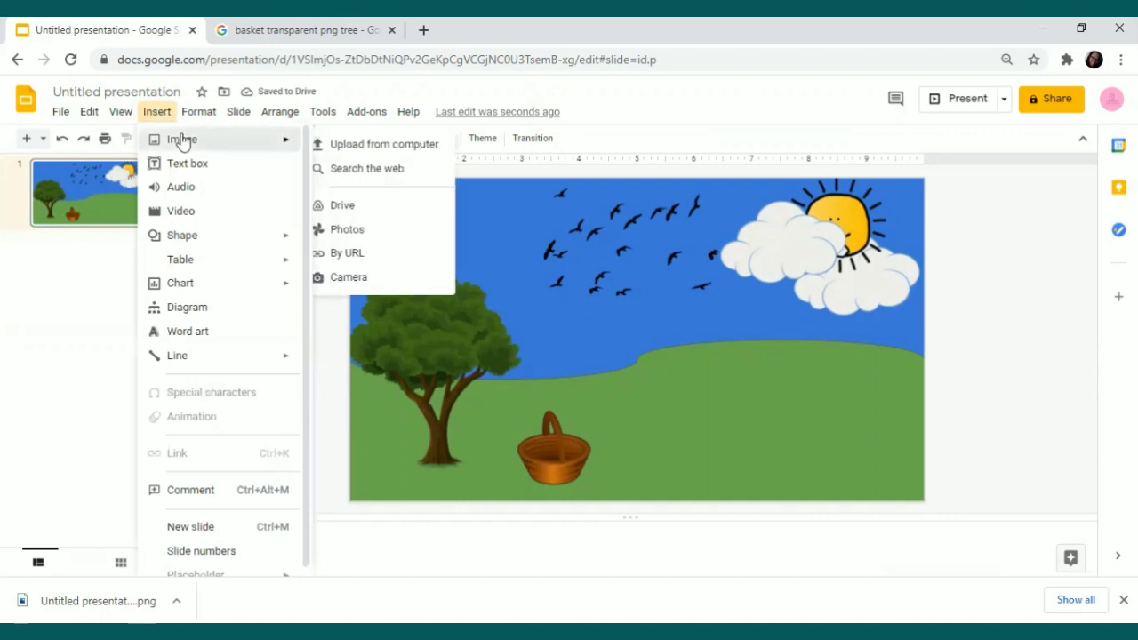
{"action": "left_click", "coordinate": [330, 168]}
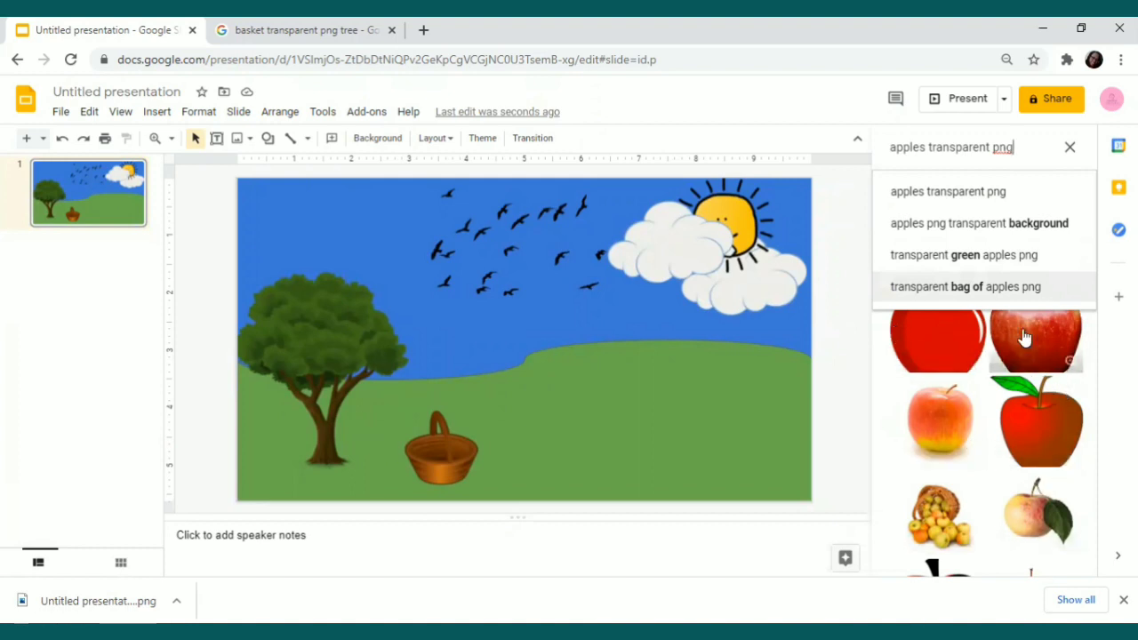
{"action": "key", "text": "Return"}
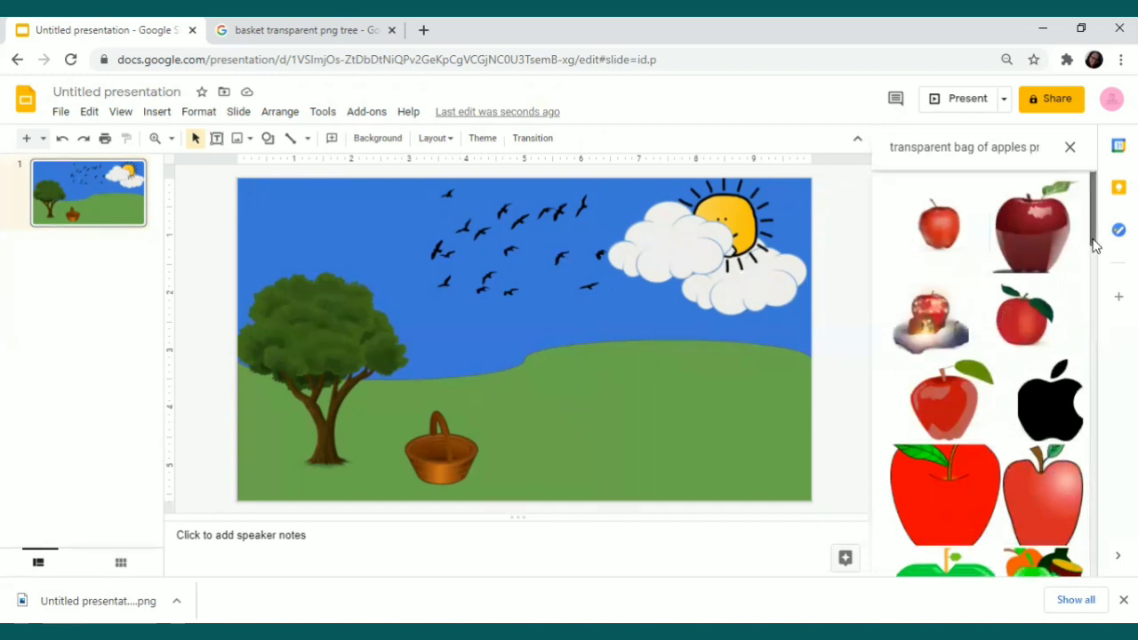
{"action": "scroll", "coordinate": [1094, 247], "scroll_direction": "down", "scroll_amount": 1}
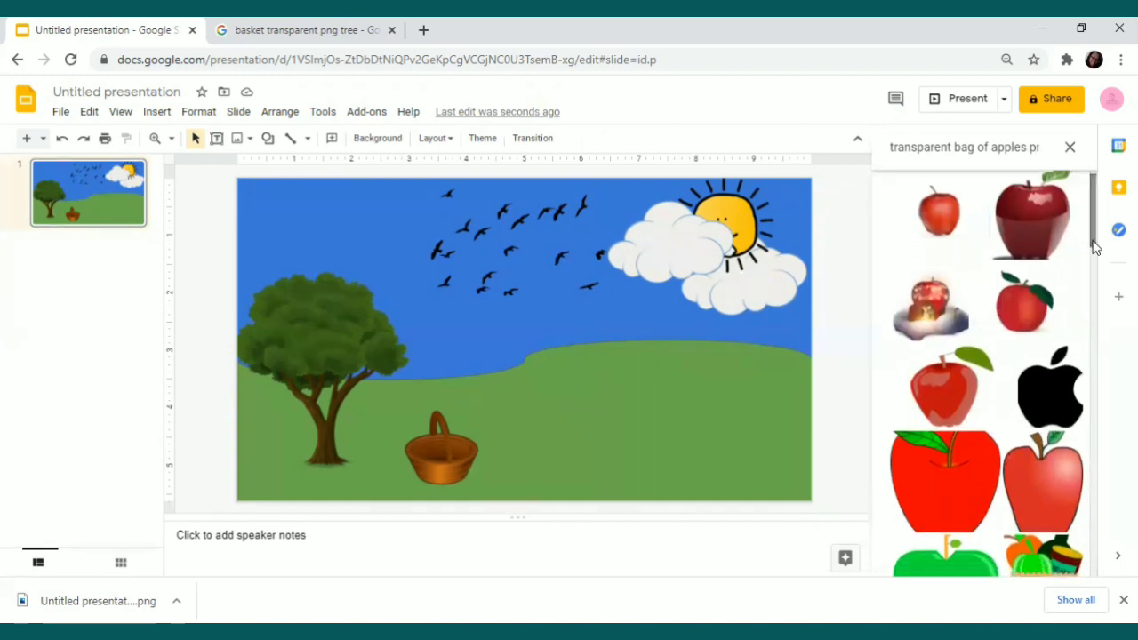
Change the image search to "transparent apples png" and run it.
{"action": "left_click", "coordinate": [989, 145]}
{"action": "key", "text": "BackSpace"}
{"action": "key", "text": "BackSpace"}
{"action": "key", "text": "BackSpace"}
{"action": "key", "text": "BackSpace"}
{"action": "key", "text": "BackSpace"}
{"action": "key", "text": "BackSpace"}
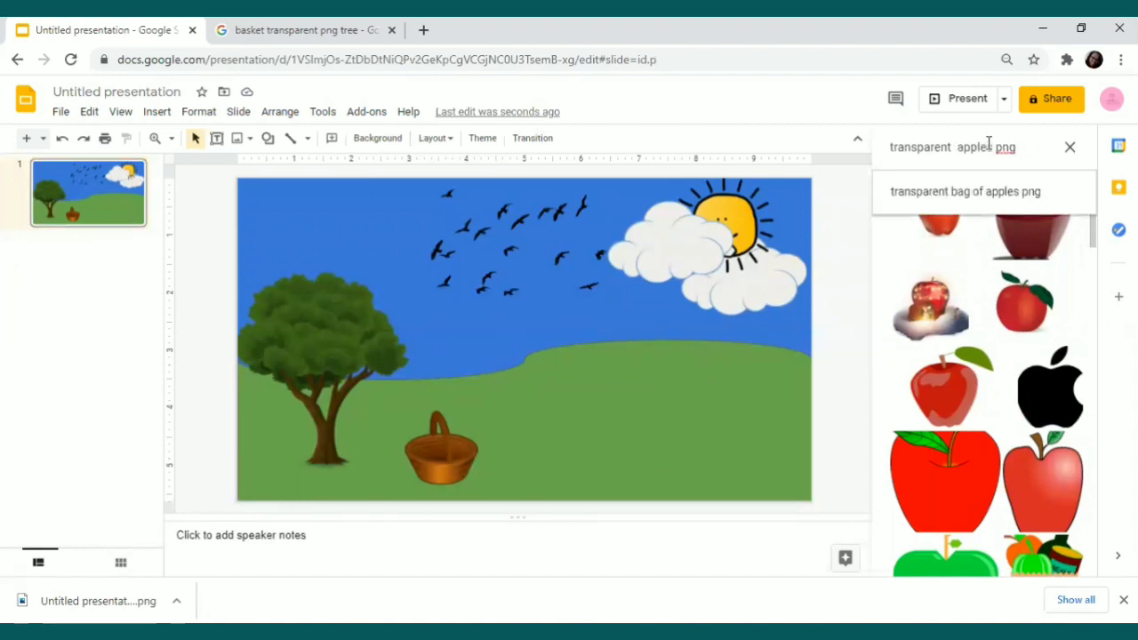
{"action": "key", "text": "BackSpace"}
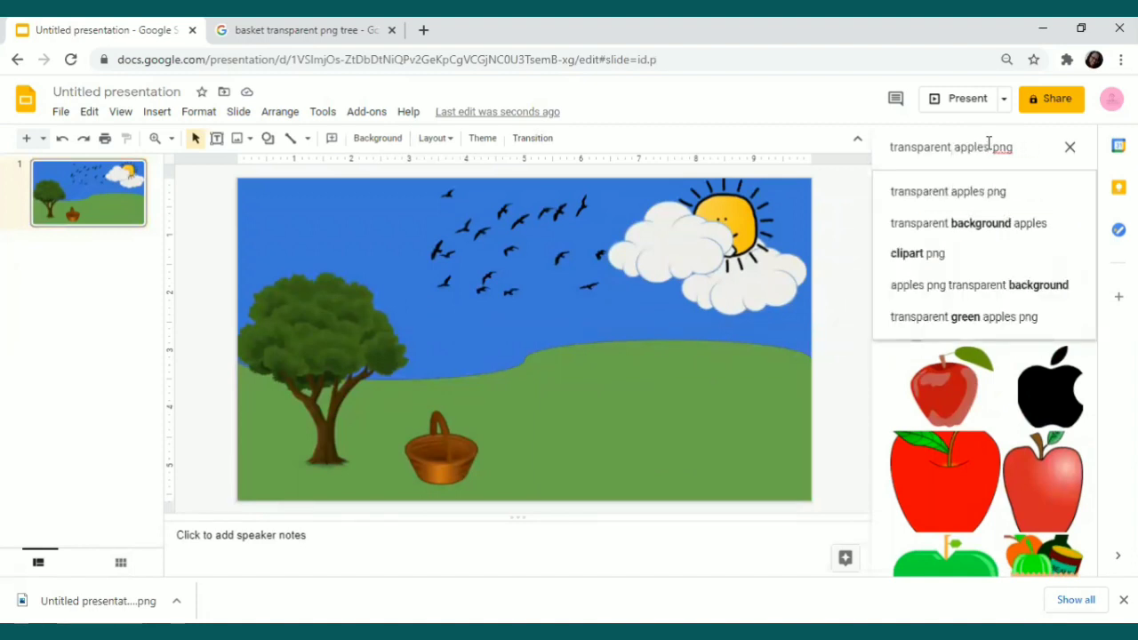
{"action": "key", "text": "Return"}
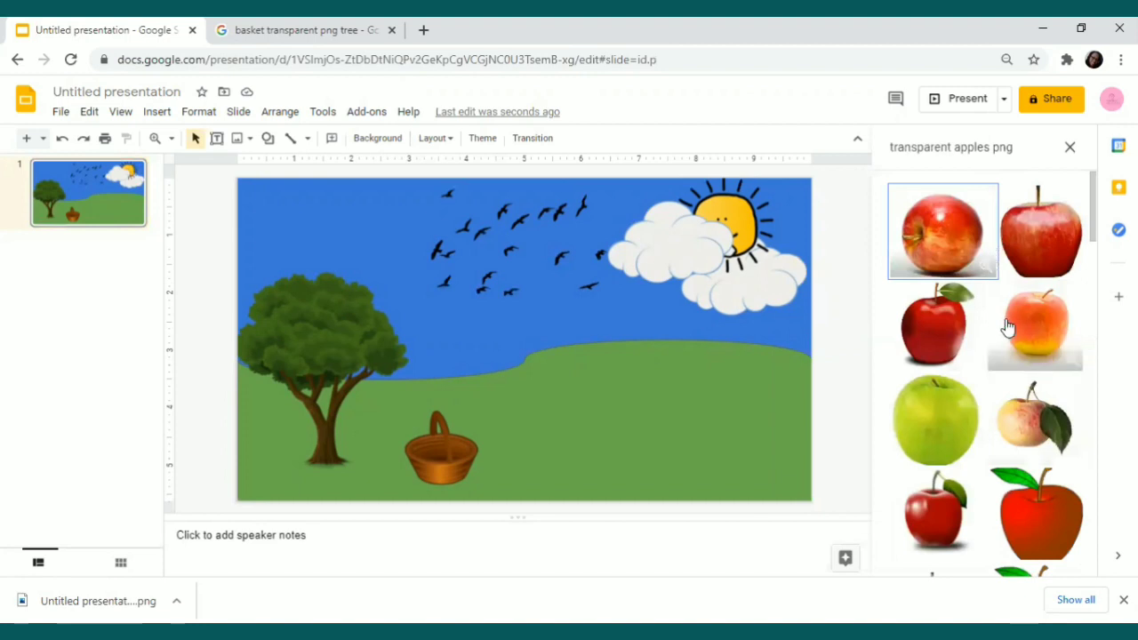
Insert the cartoon red apple with a black outline and green leaf, and shrink it to a small apple on the tree's foliage.
{"action": "left_click_drag", "start_coordinate": [1095, 243], "coordinate": [1106, 463]}
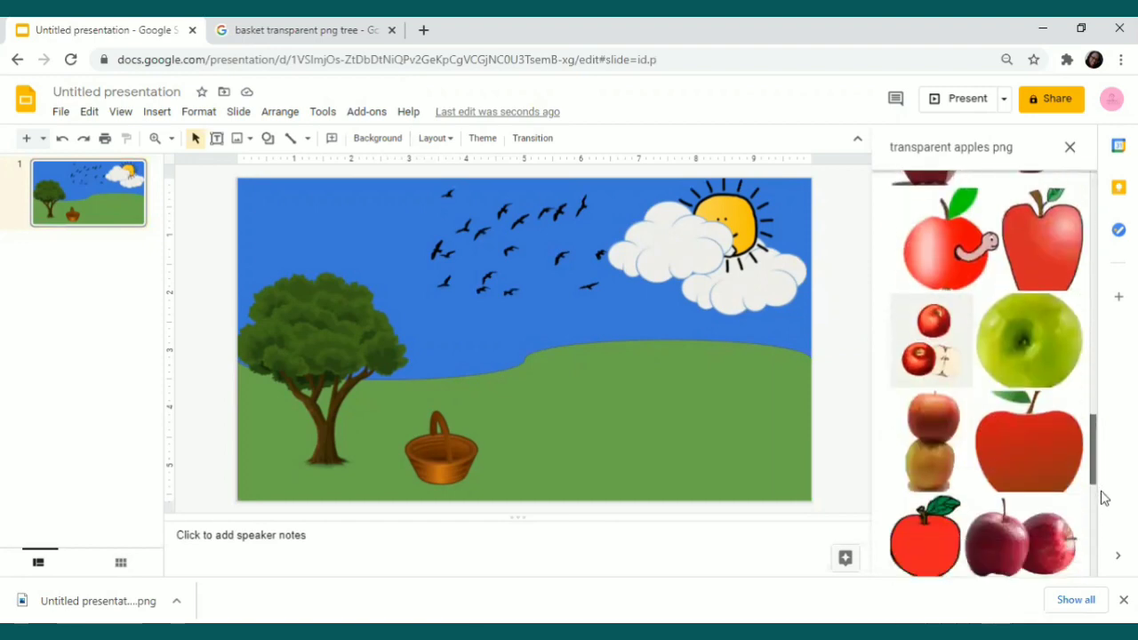
{"action": "scroll", "coordinate": [1102, 497], "scroll_direction": "down", "scroll_amount": 3}
{"action": "scroll", "coordinate": [1093, 524], "scroll_direction": "down", "scroll_amount": 1}
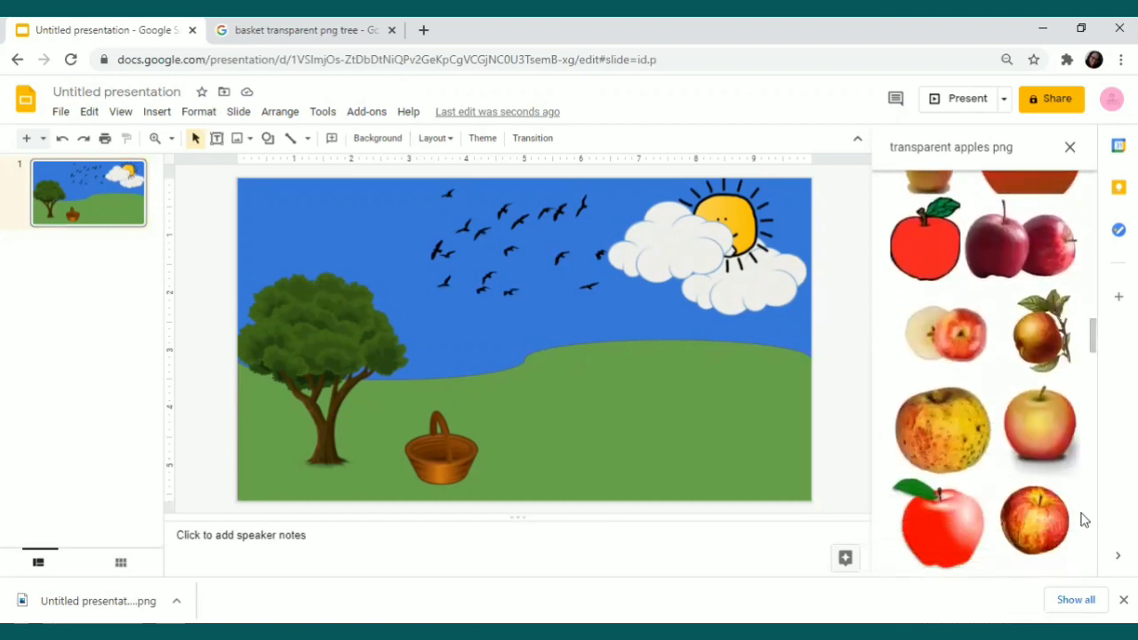
{"action": "left_click", "coordinate": [907, 238]}
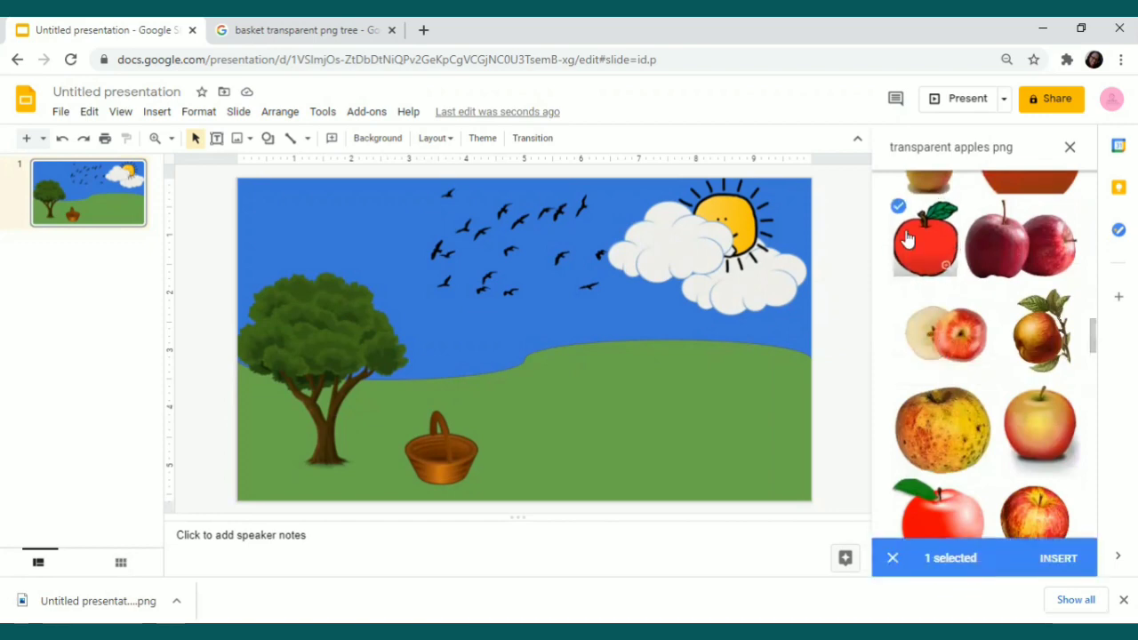
{"action": "left_click", "coordinate": [1054, 558]}
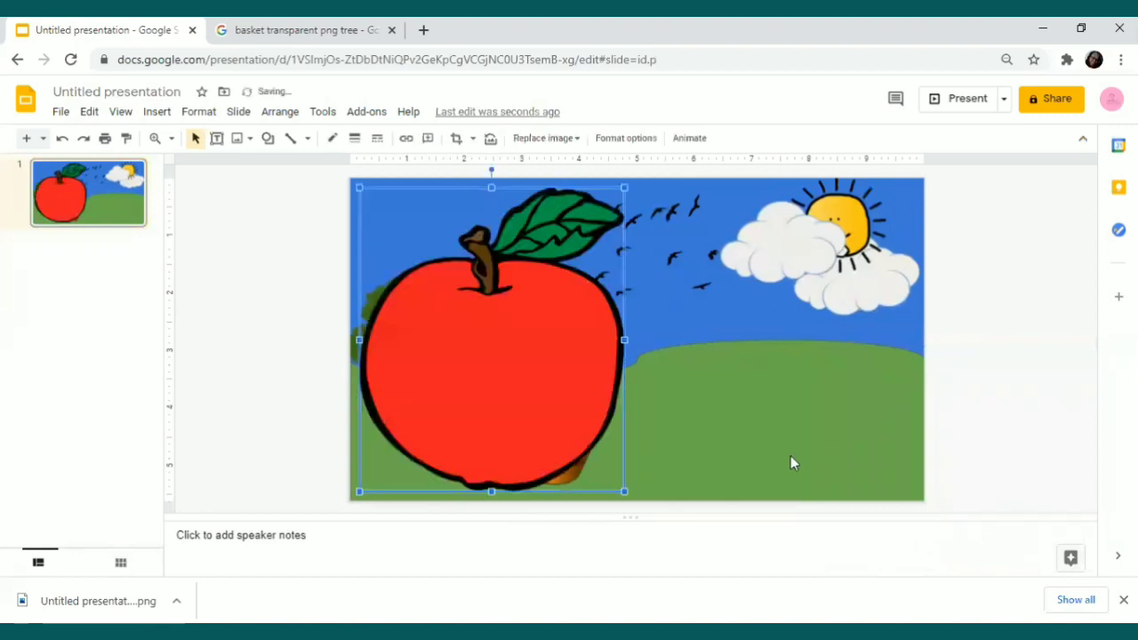
{"action": "left_click_drag", "start_coordinate": [359, 188], "coordinate": [396, 328]}
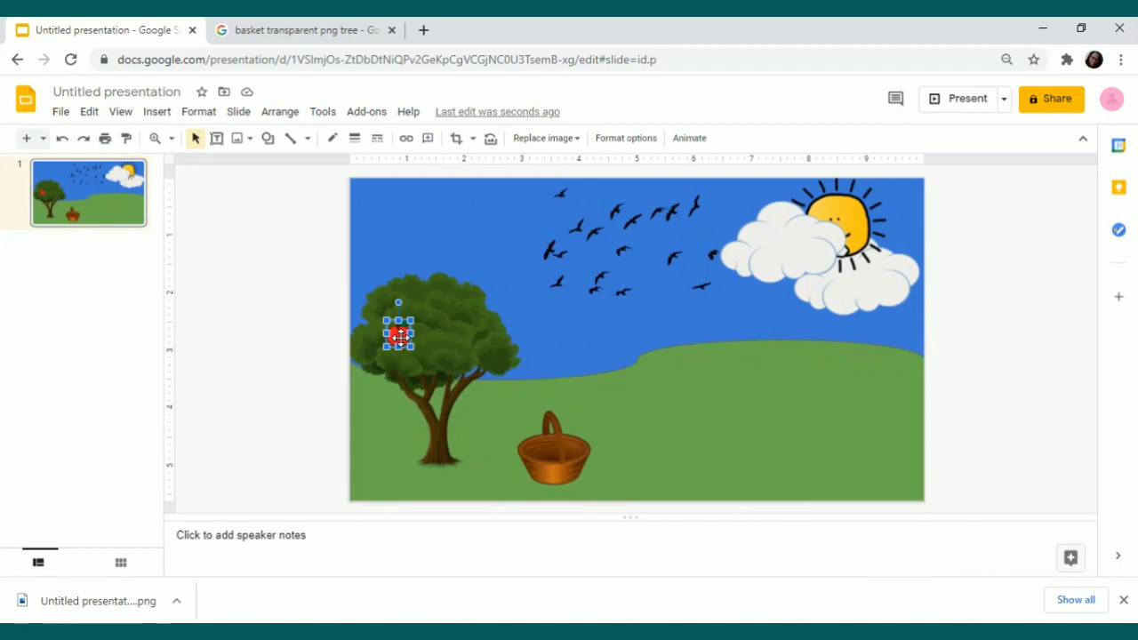
{"action": "left_click_drag", "start_coordinate": [400, 337], "coordinate": [401, 338]}
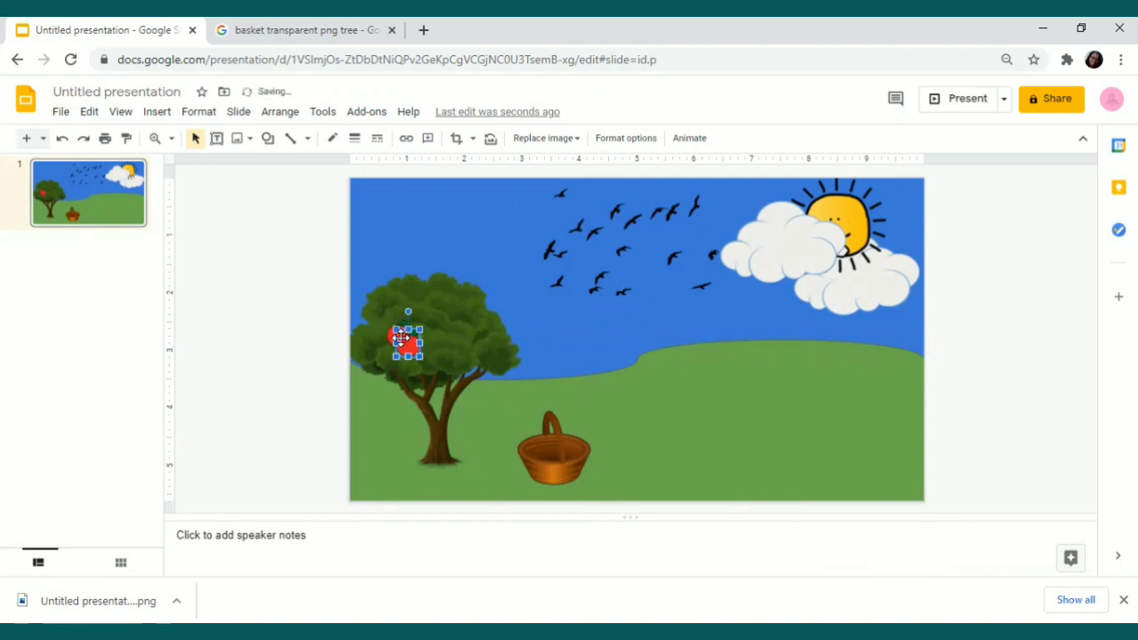
Duplicate the small cartoon apple until there are ten apples on the slide.
{"action": "key", "text": "ctrl+d"}
{"action": "key", "text": "ctrl+d"}
{"action": "key", "text": "ctrl+d"}
{"action": "key", "text": "ctrl+d"}
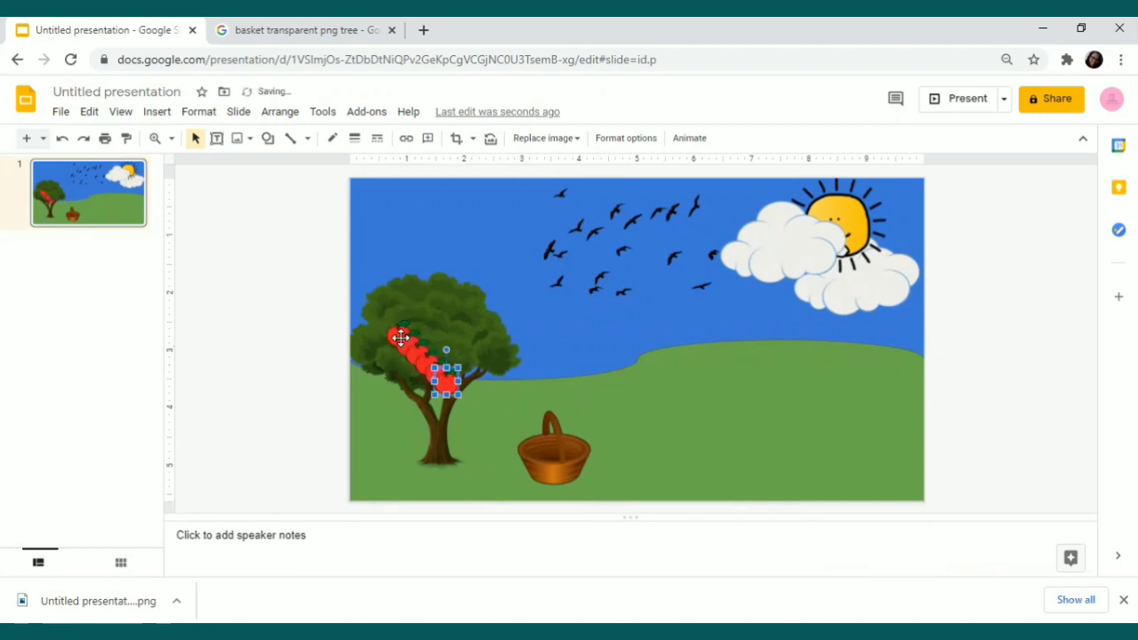
{"action": "key", "text": "ctrl+d"}
{"action": "key", "text": "ctrl+d"}
{"action": "key", "text": "ctrl+d"}
{"action": "key", "text": "ctrl+d"}
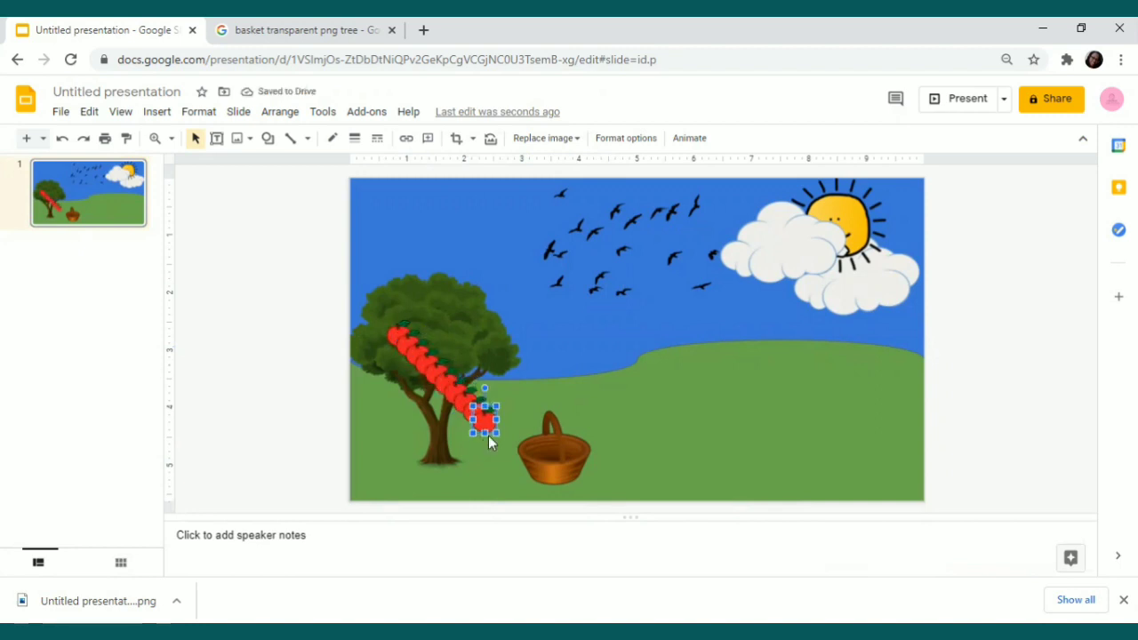
Spread the duplicated apples individually across the tree's foliage so they no longer overlap in a diagonal row.
{"action": "left_click_drag", "start_coordinate": [485, 418], "coordinate": [485, 325]}
{"action": "left_click_drag", "start_coordinate": [477, 405], "coordinate": [456, 318]}
{"action": "left_click_drag", "start_coordinate": [460, 391], "coordinate": [424, 295]}
{"action": "left_click_drag", "start_coordinate": [454, 388], "coordinate": [394, 310]}
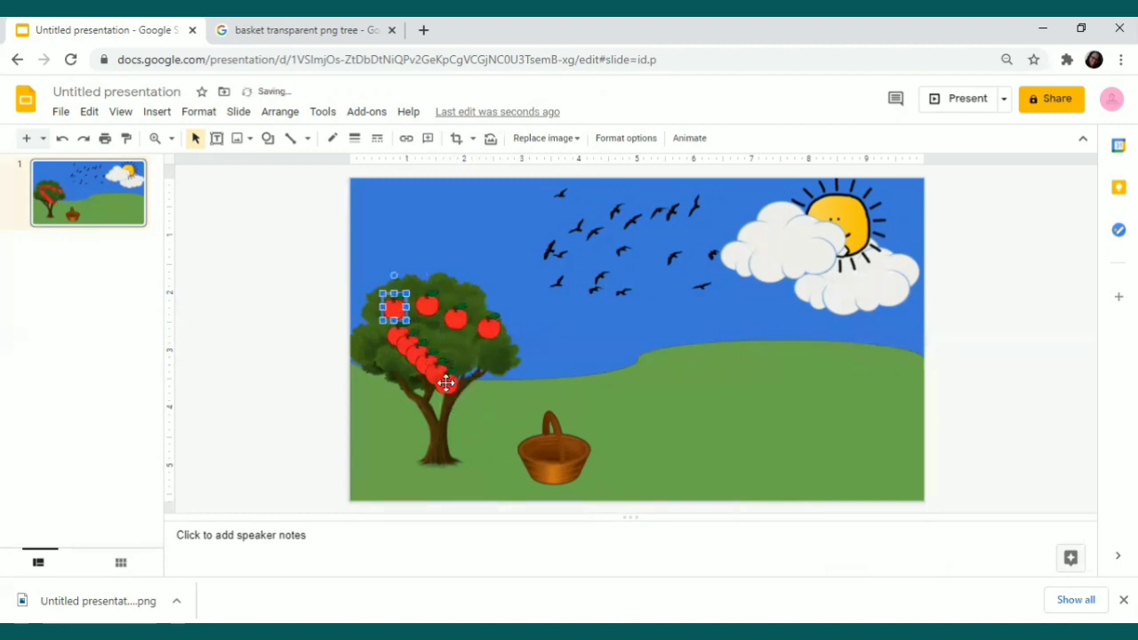
{"action": "left_click_drag", "start_coordinate": [450, 384], "coordinate": [403, 350]}
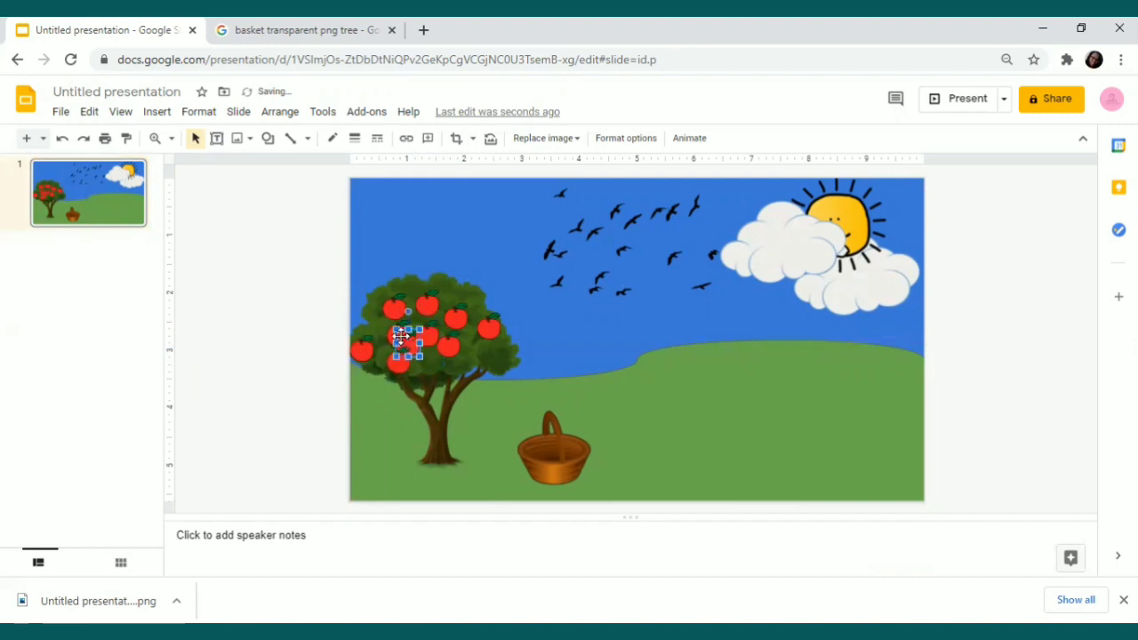
{"action": "left_click_drag", "start_coordinate": [408, 290], "coordinate": [409, 287]}
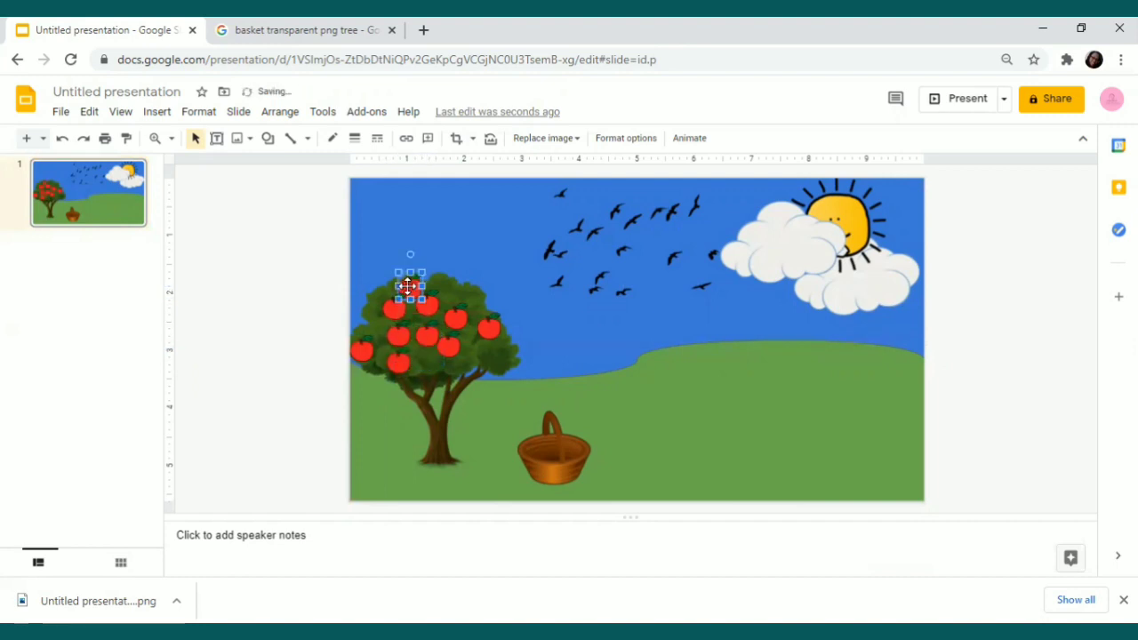
Delete three of the ten apples: the rightmost one and the two lowest ones on the foliage.
{"action": "left_click", "coordinate": [488, 324]}
{"action": "key", "text": "Delete"}
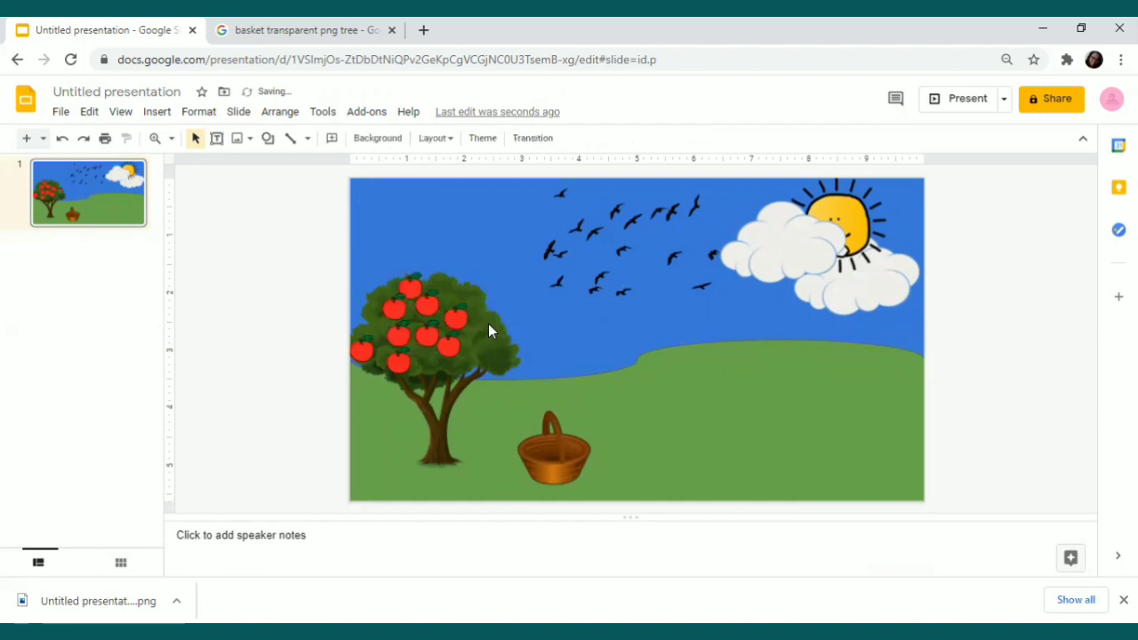
{"action": "left_click", "coordinate": [449, 347]}
{"action": "key", "text": "Delete"}
{"action": "left_click", "coordinate": [405, 366]}
{"action": "key", "text": "Delete"}
Rearrange the remaining seven apples so they are evenly spaced across the tree's foliage.
{"action": "left_click_drag", "start_coordinate": [447, 314], "coordinate": [434, 351]}
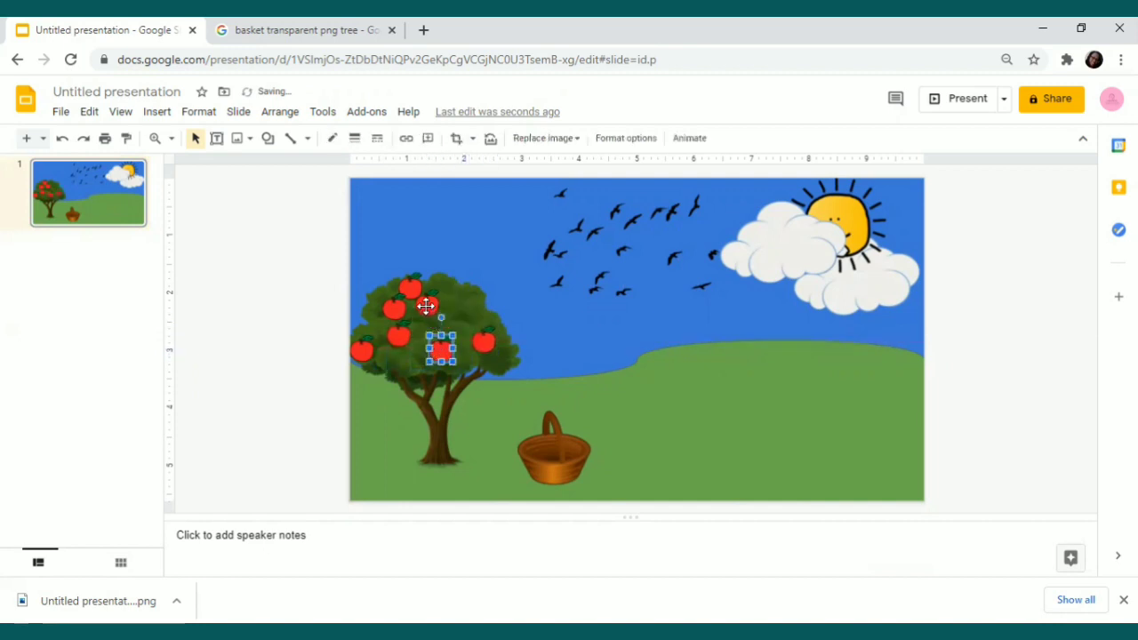
{"action": "left_click", "coordinate": [446, 308]}
{"action": "left_click_drag", "start_coordinate": [449, 309], "coordinate": [400, 348]}
{"action": "left_click", "coordinate": [435, 335]}
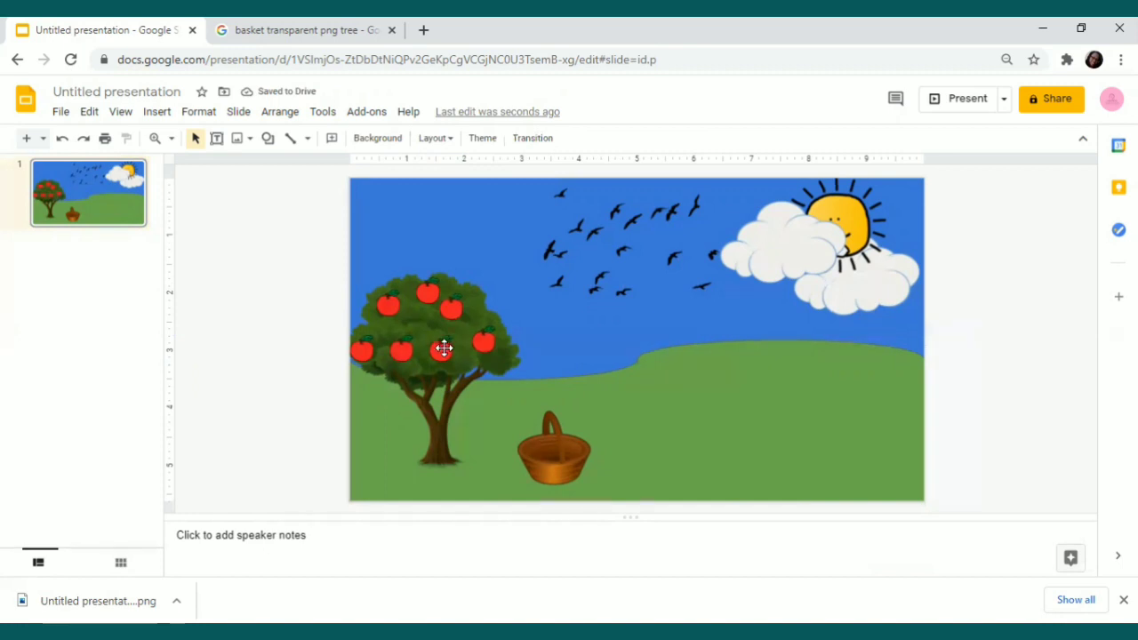
Try moving three apples one by one from the tree into the basket.
{"action": "left_click_drag", "start_coordinate": [443, 347], "coordinate": [542, 438]}
{"action": "left_click_drag", "start_coordinate": [483, 336], "coordinate": [558, 447]}
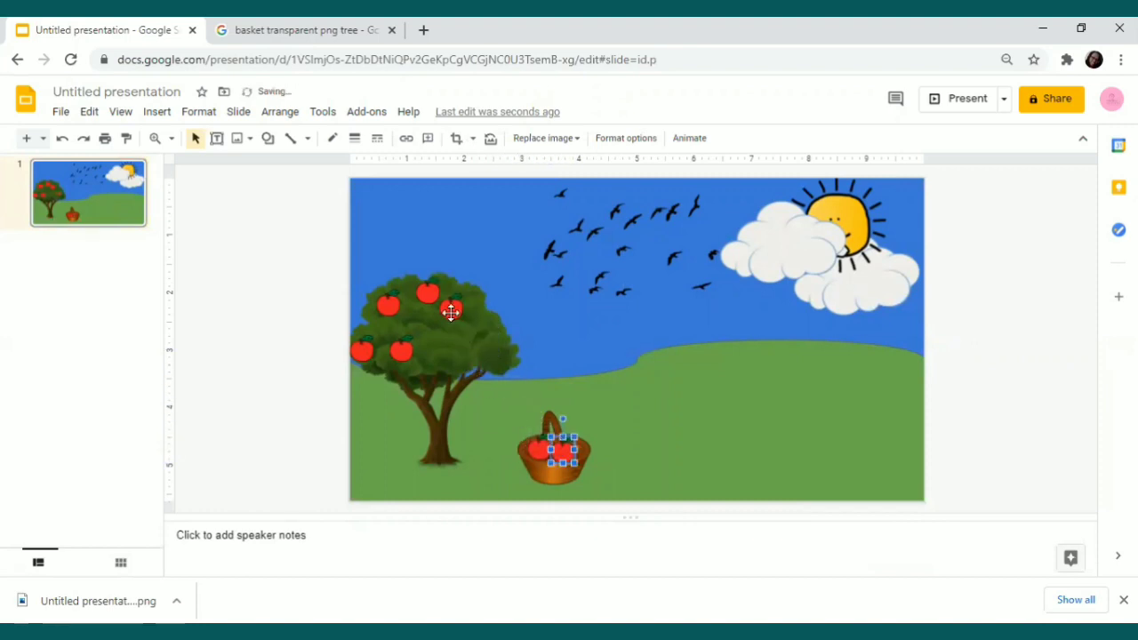
{"action": "left_click_drag", "start_coordinate": [450, 309], "coordinate": [551, 454]}
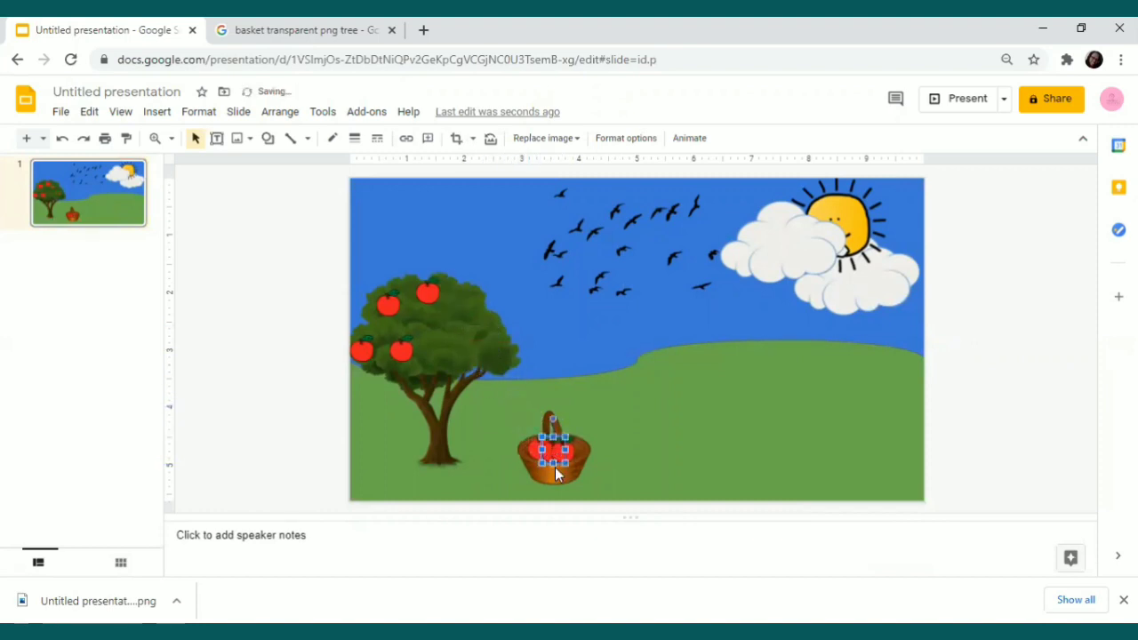
Put the three apples from the basket back on the tree's foliage.
{"action": "key", "text": "ctrl+z"}
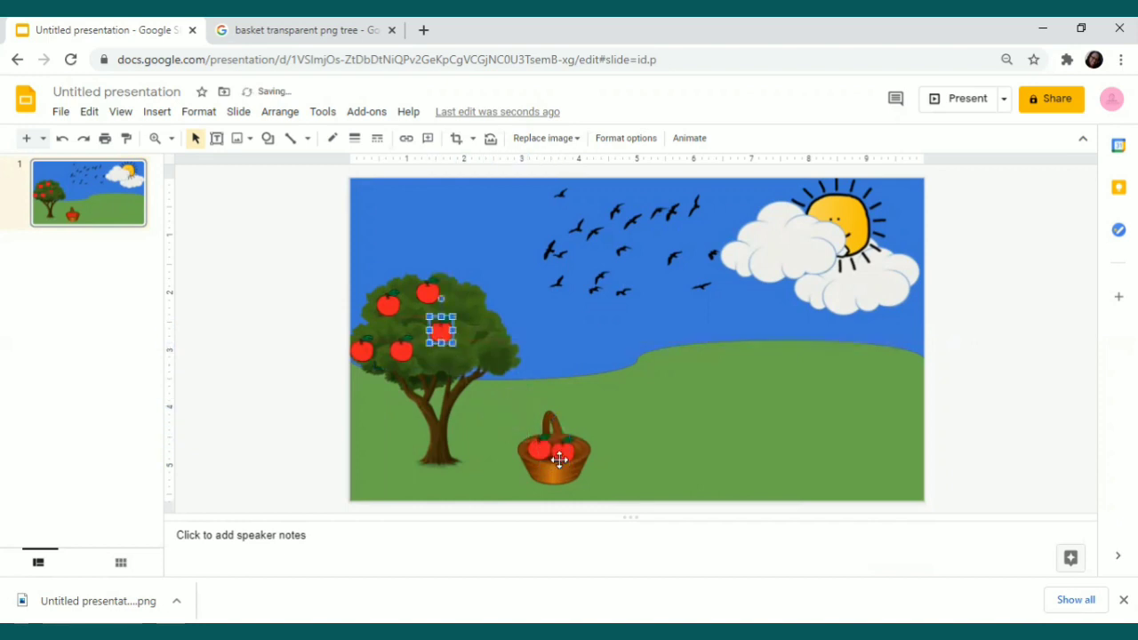
{"action": "left_click", "coordinate": [541, 448]}
{"action": "key", "text": "ctrl+z"}
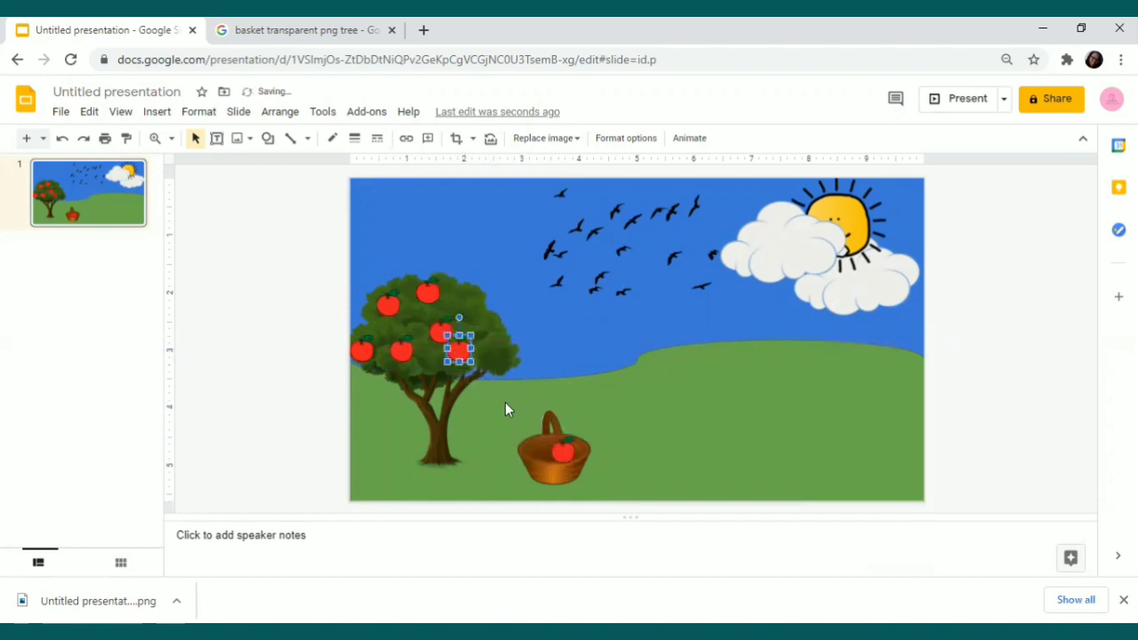
{"action": "left_click", "coordinate": [561, 449]}
{"action": "key", "text": "ctrl+z"}
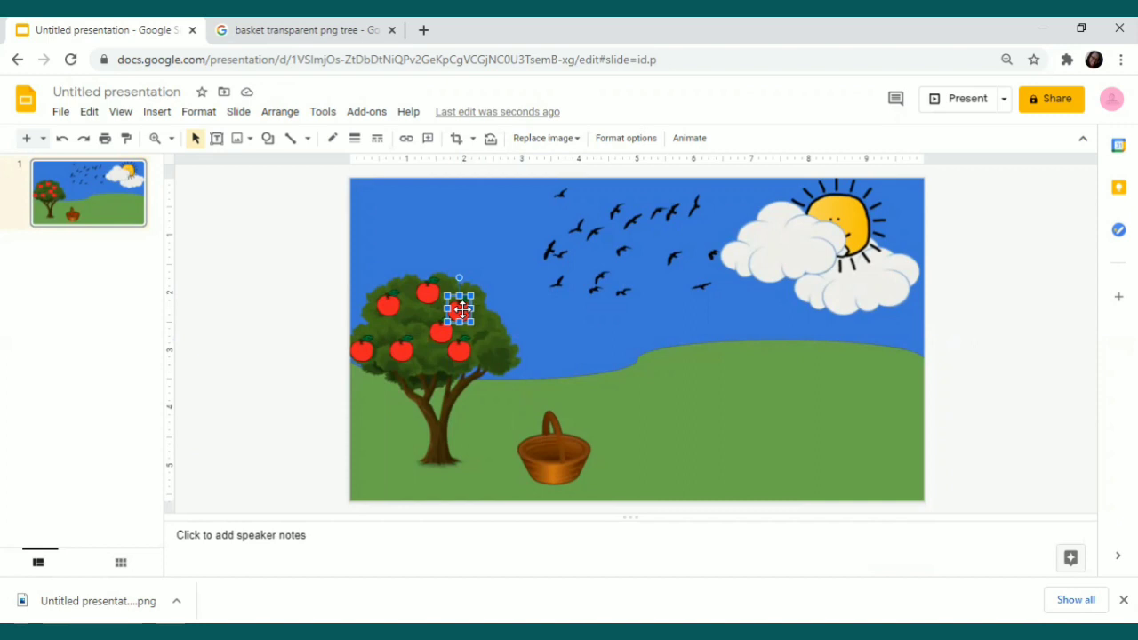
Switch to the basket image search tab and clear its search query.
{"action": "left_click", "coordinate": [252, 44]}
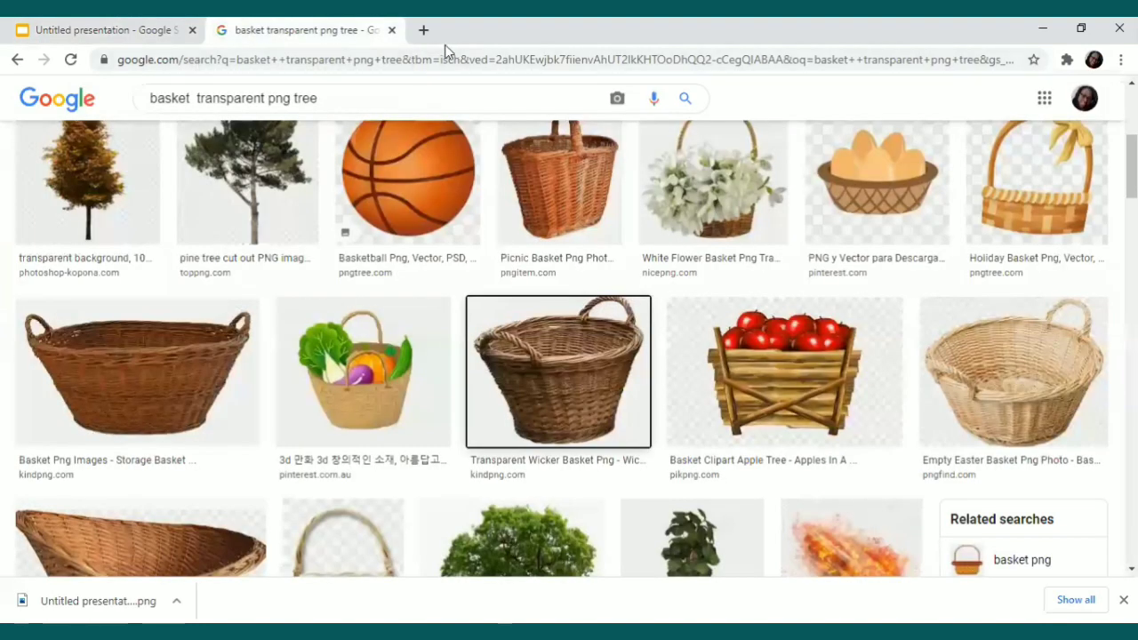
{"action": "left_click", "coordinate": [357, 99]}
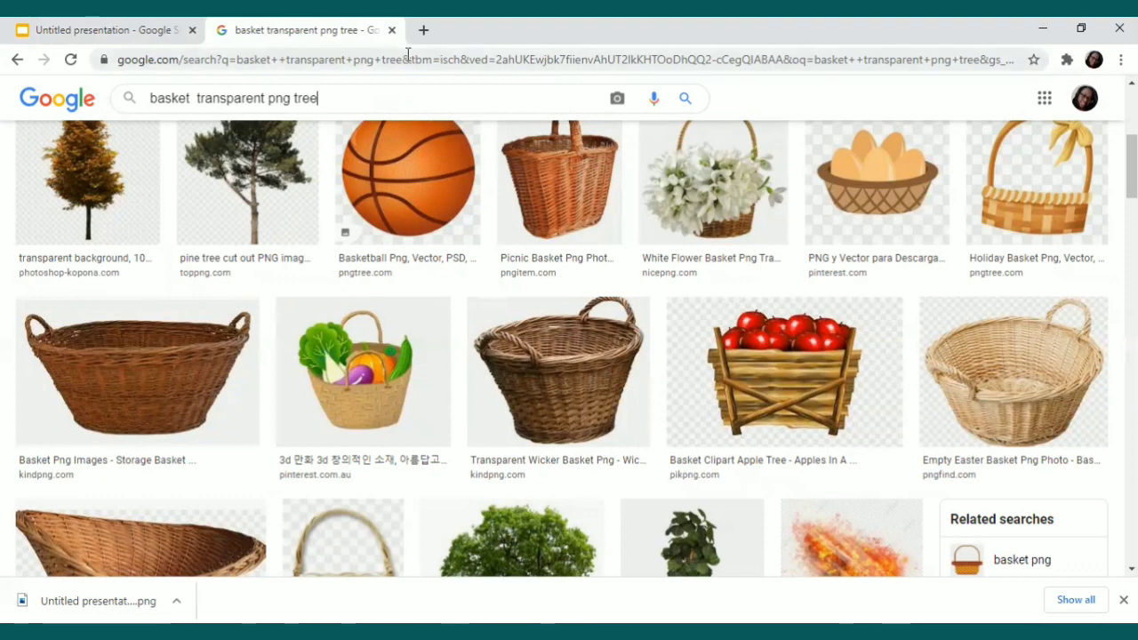
{"action": "left_click", "coordinate": [336, 90]}
{"action": "key", "text": "BackSpace"}
{"action": "key", "text": "BackSpace"}
{"action": "key", "text": "BackSpace"}
{"action": "key", "text": "BackSpace"}
{"action": "key", "text": "BackSpace"}
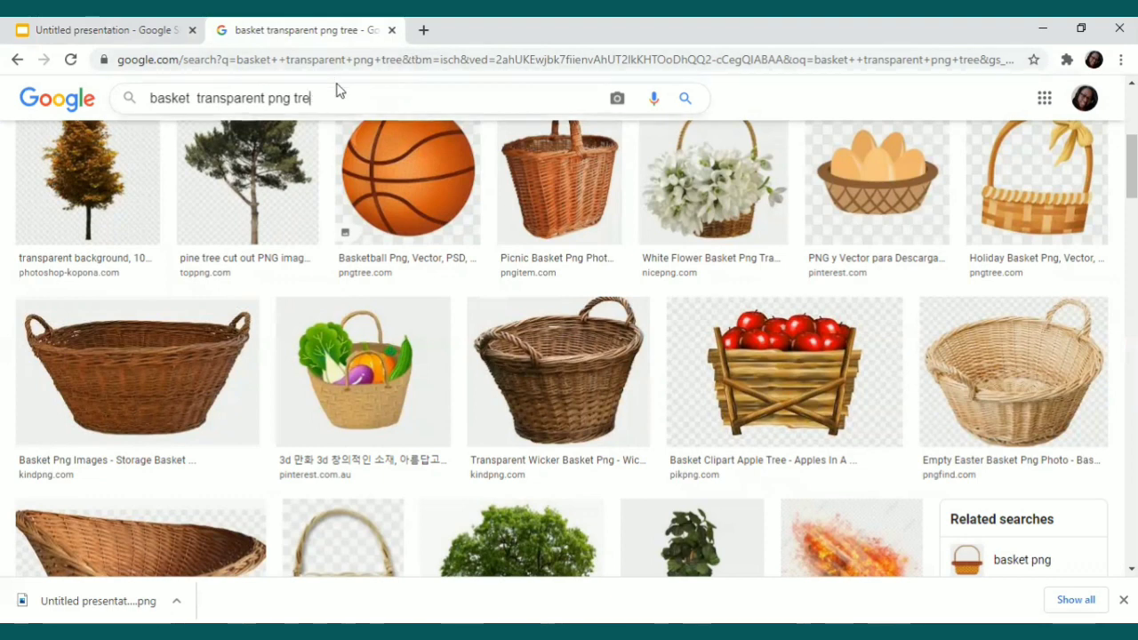
{"action": "key", "text": "BackSpace"}
{"action": "key", "text": "BackSpace"}
{"action": "key", "text": "BackSpace"}
{"action": "key", "text": "BackSpace"}
{"action": "key", "text": "BackSpace"}
{"action": "key", "text": "BackSpace"}
{"action": "key", "text": "BackSpace"}
{"action": "key", "text": "BackSpace"}
{"action": "key", "text": "BackSpace"}
{"action": "key", "text": "BackSpace"}
{"action": "key", "text": "BackSpace"}
{"action": "key", "text": "BackSpace"}
{"action": "key", "text": "BackSpace"}
{"action": "key", "text": "BackSpace"}
{"action": "key", "text": "BackSpace"}
{"action": "key", "text": "BackSpace"}
{"action": "key", "text": "BackSpace"}
{"action": "key", "text": "BackSpace"}
{"action": "key", "text": "BackSpace"}
{"action": "key", "text": "BackSpace"}
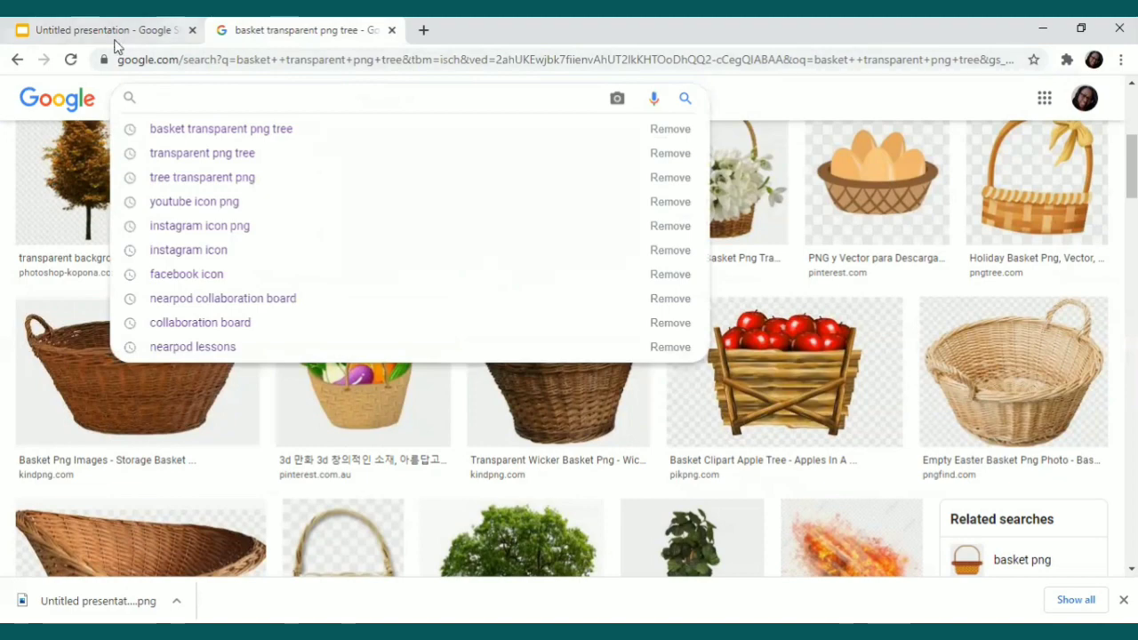
Go back through the image search history to the browser's blank new tab page.
{"action": "left_click", "coordinate": [16, 64]}
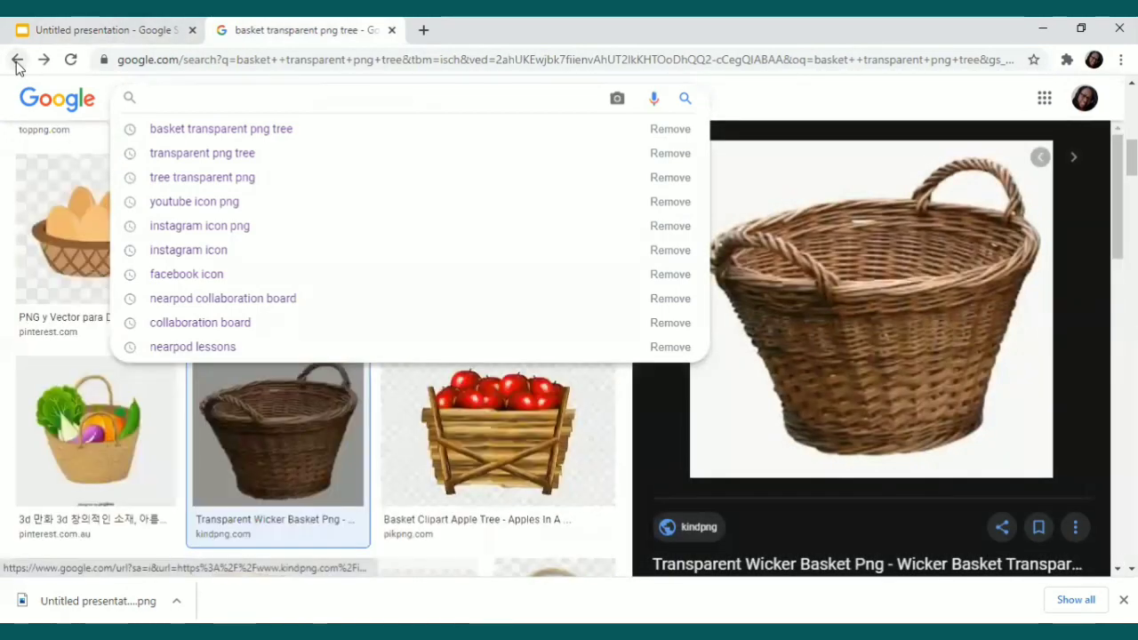
{"action": "left_click", "coordinate": [16, 60]}
{"action": "left_click", "coordinate": [16, 60]}
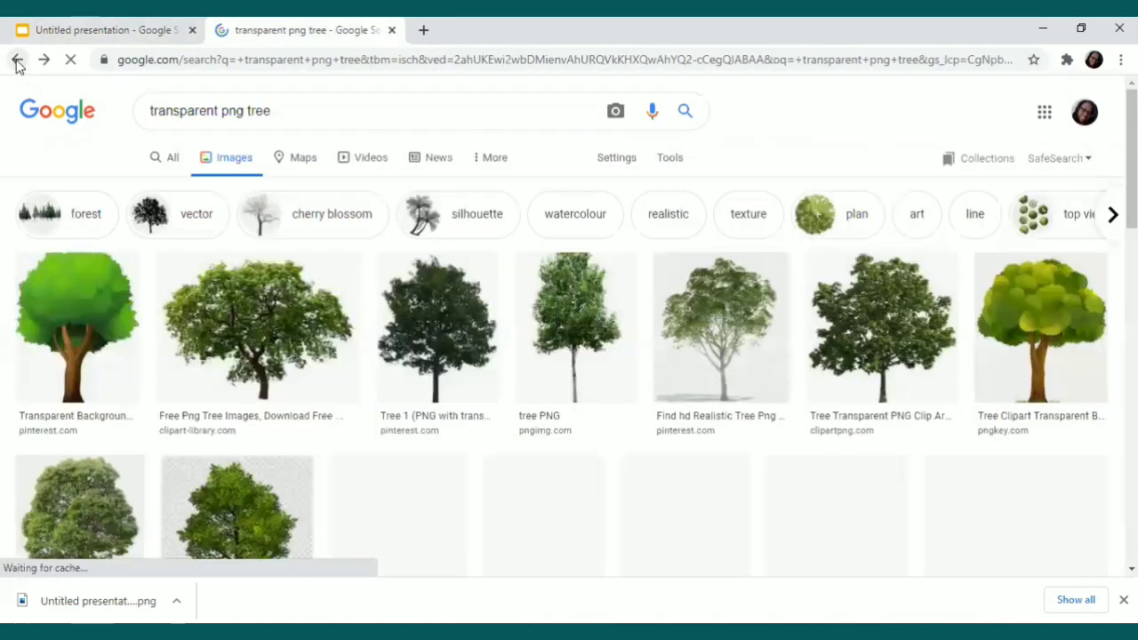
{"action": "left_click", "coordinate": [16, 62]}
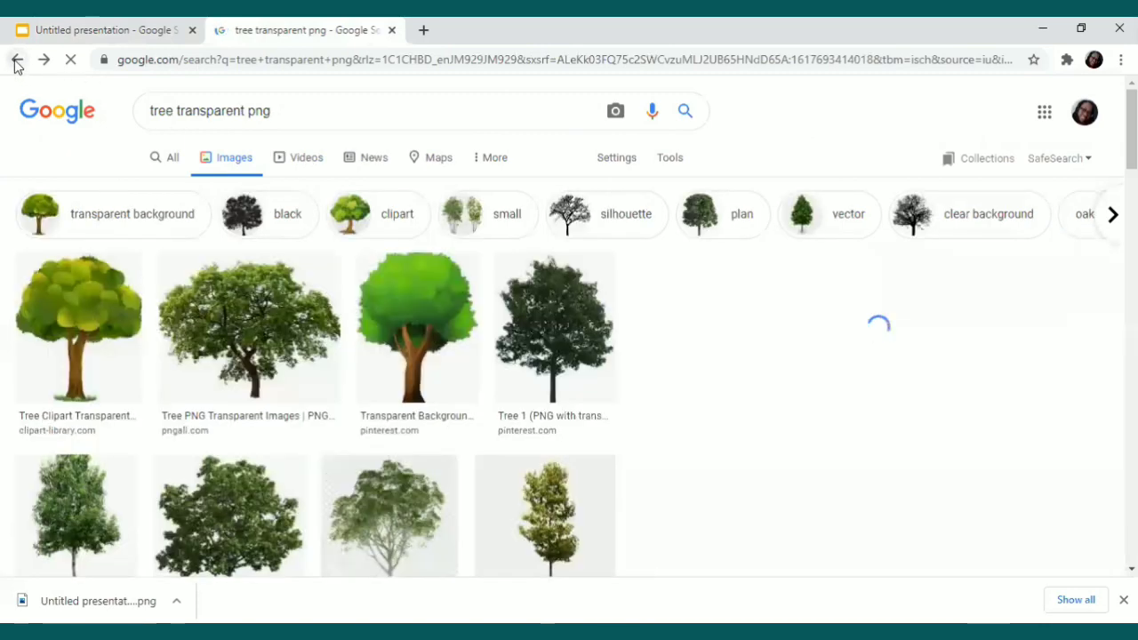
{"action": "left_click", "coordinate": [16, 63]}
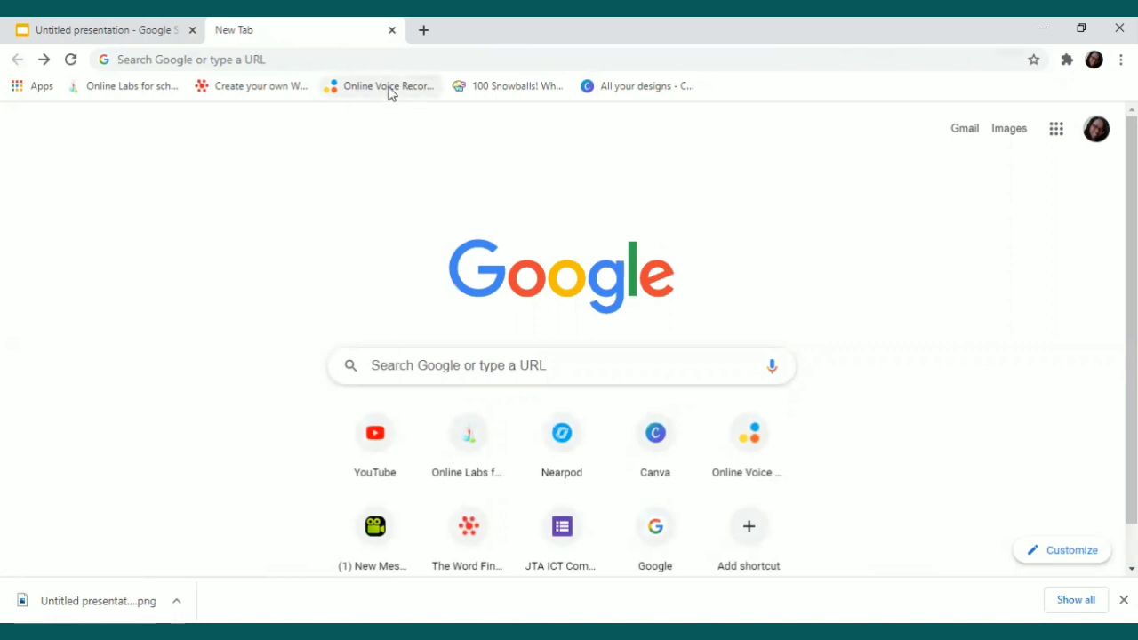
Search Google for "online voice recorder".
{"action": "left_click", "coordinate": [419, 384]}
{"action": "type", "text": "onlin"}
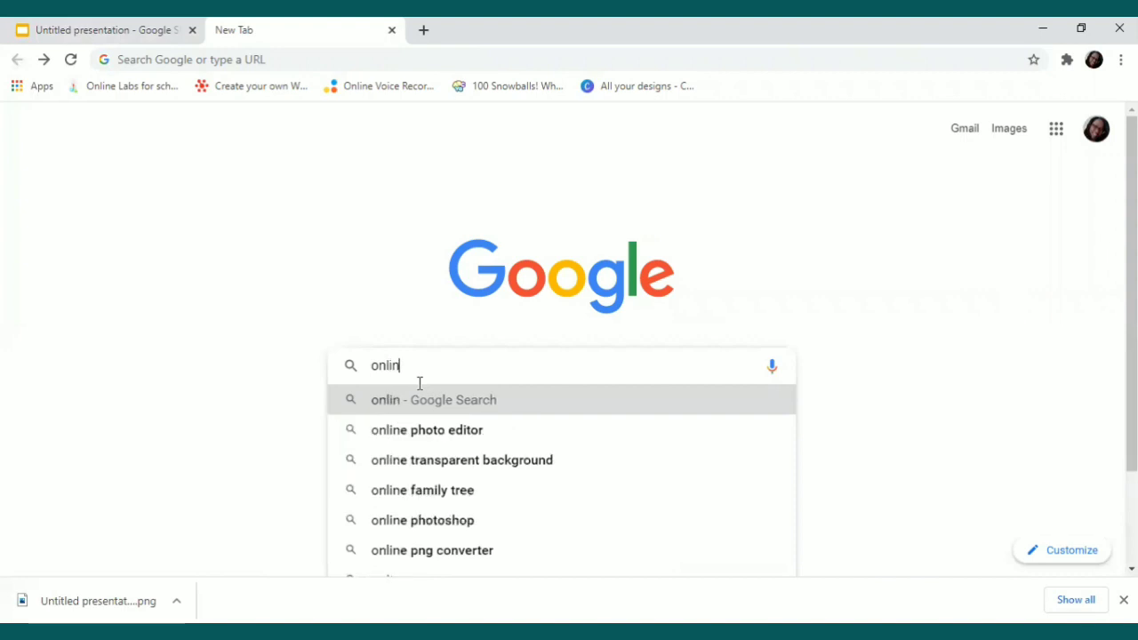
{"action": "type", "text": "e voic"}
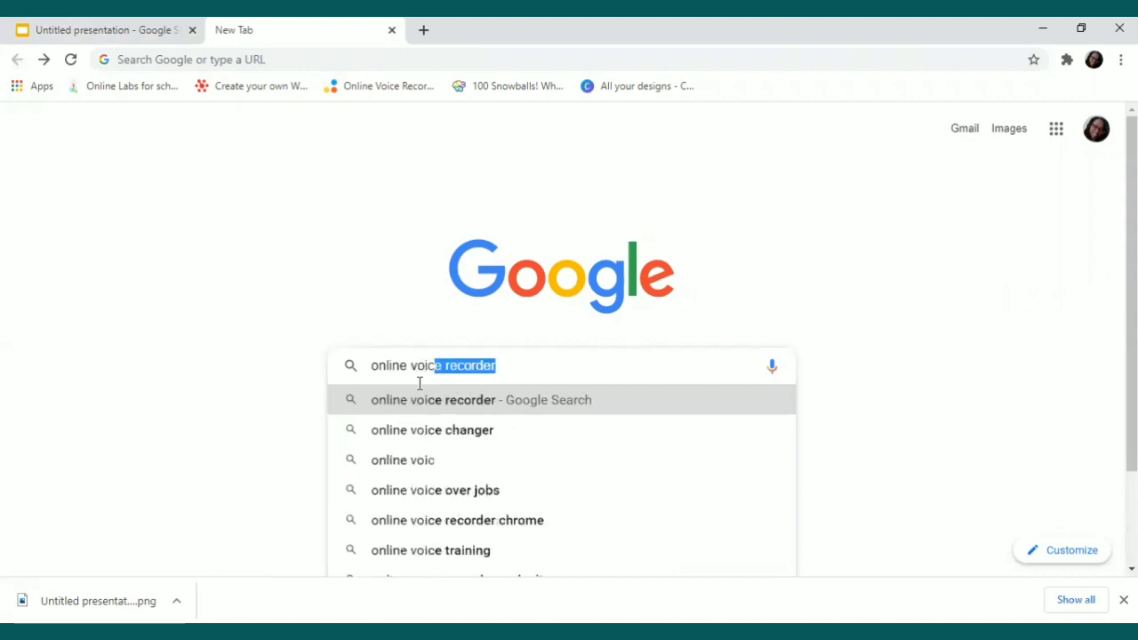
{"action": "key", "text": "BackSpace"}
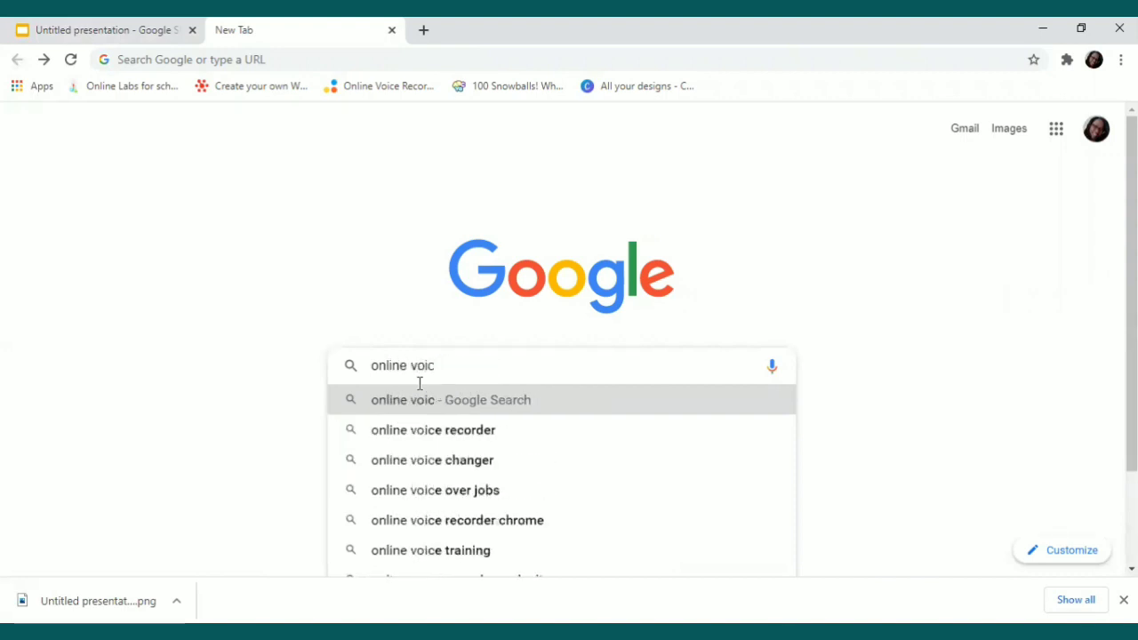
{"action": "left_click", "coordinate": [444, 433]}
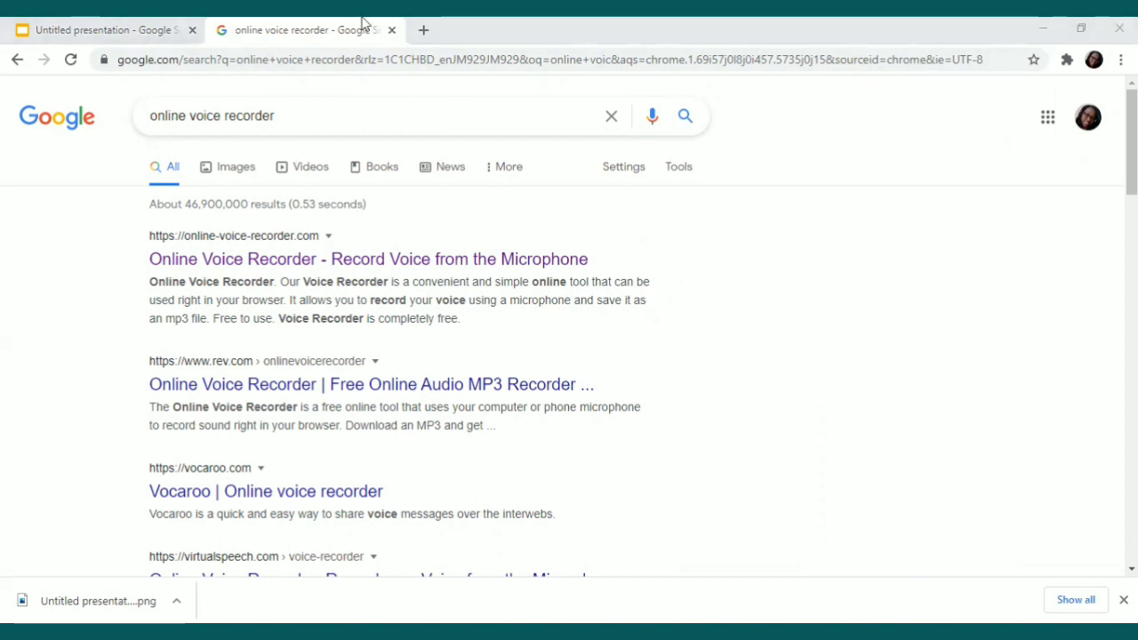
Open the bookmarked Online Voice Recorder site in a new browser tab.
{"action": "left_click", "coordinate": [424, 31]}
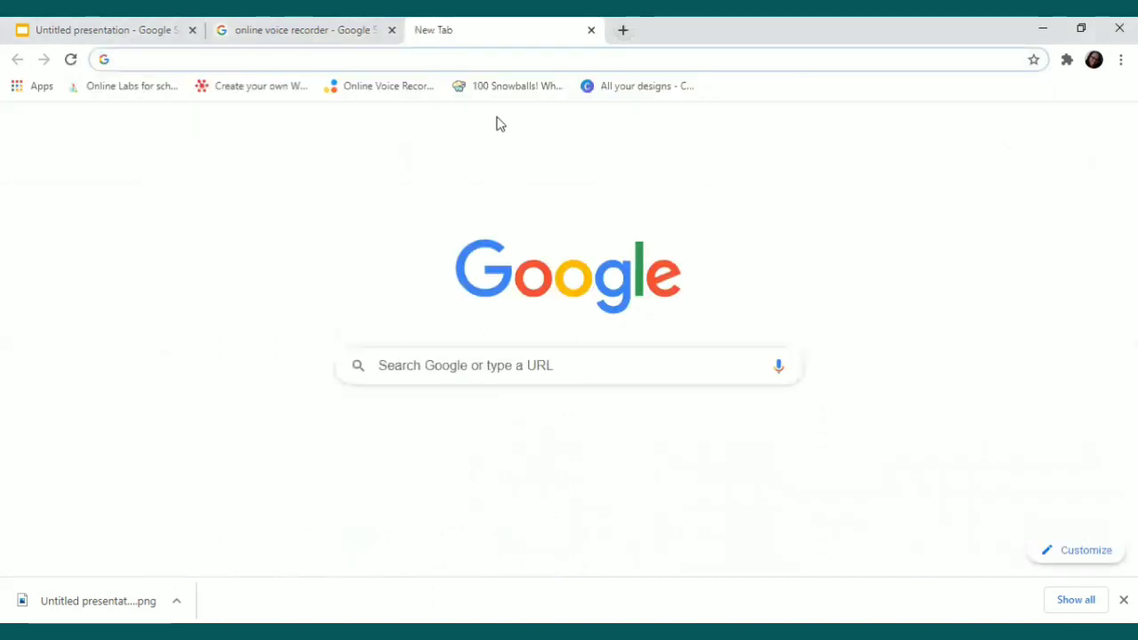
{"action": "left_click", "coordinate": [382, 86]}
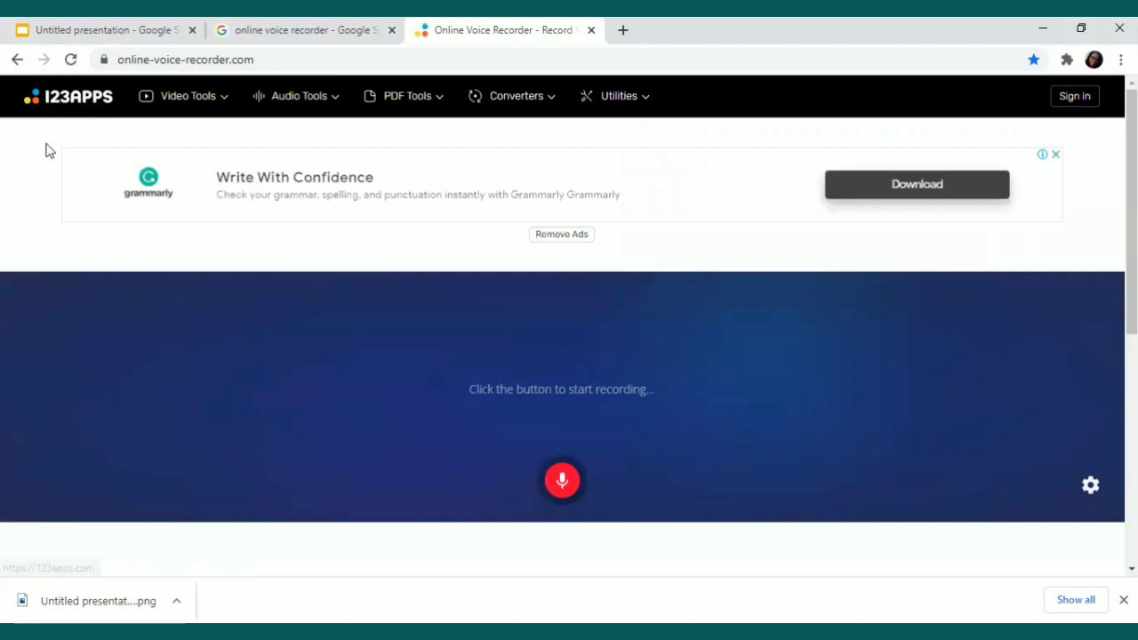
Return to the Google results, change the query to "123 online voice recorder" and run it.
{"action": "left_click", "coordinate": [241, 34]}
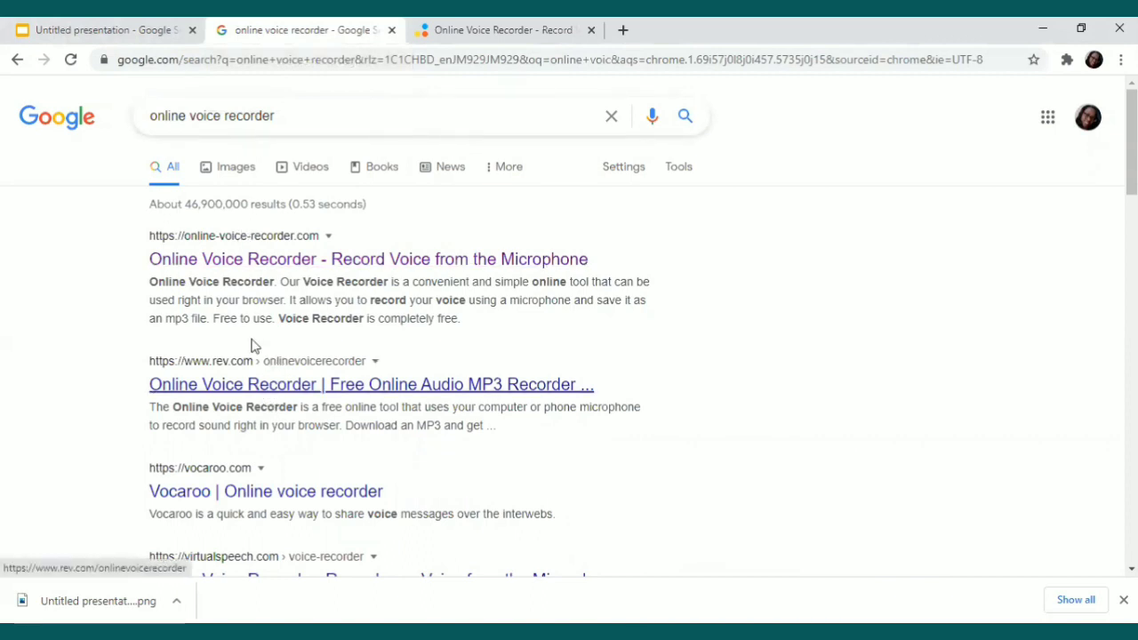
{"action": "left_click", "coordinate": [277, 116]}
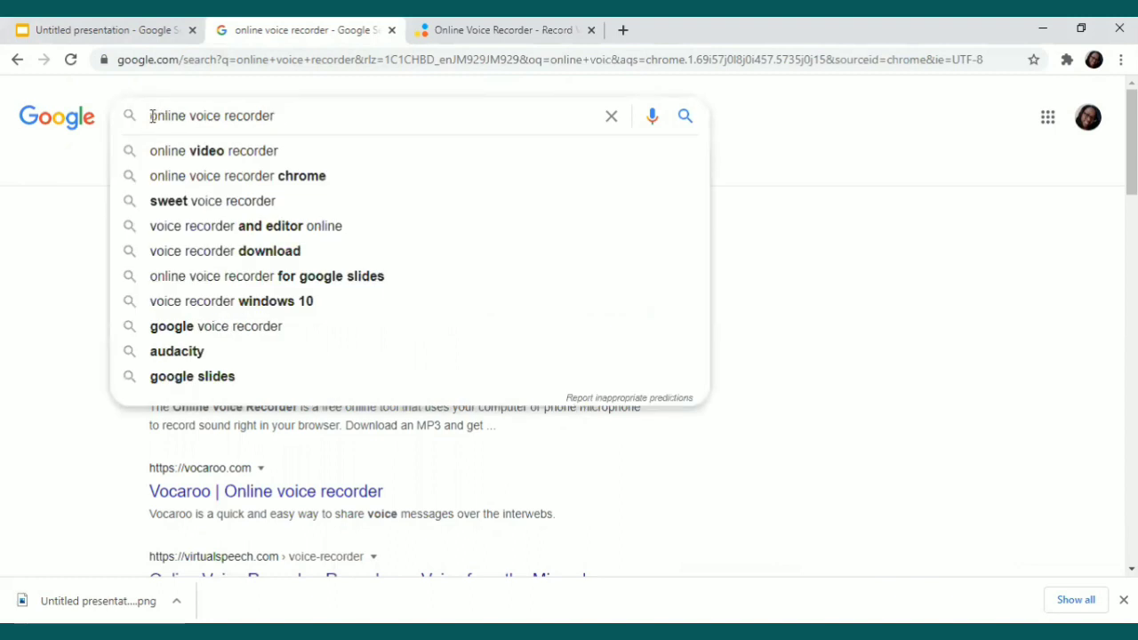
{"action": "left_click", "coordinate": [152, 116]}
{"action": "type", "text": "123"}
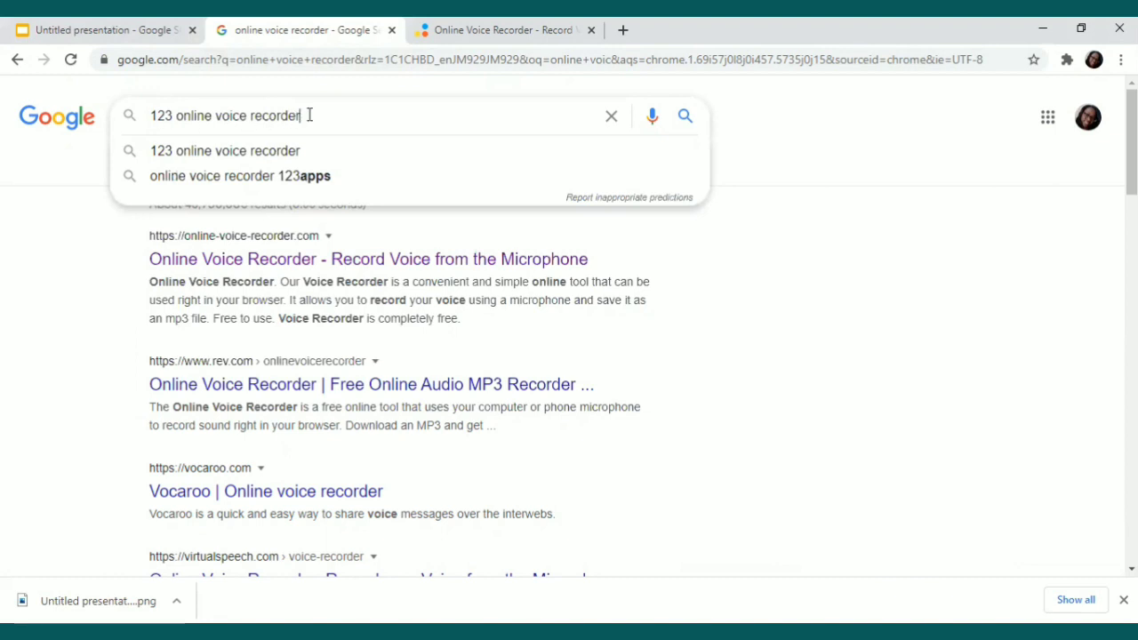
{"action": "key", "text": "Return"}
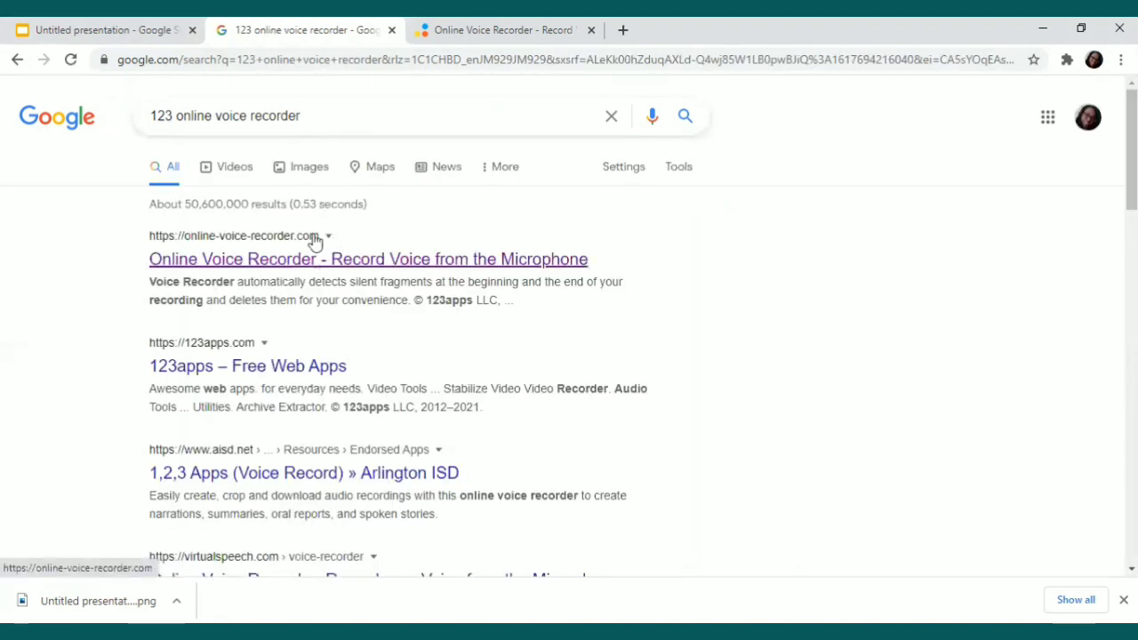
Open the online-voice-recorder.com search result and close that duplicate tab.
{"action": "left_click", "coordinate": [295, 267]}
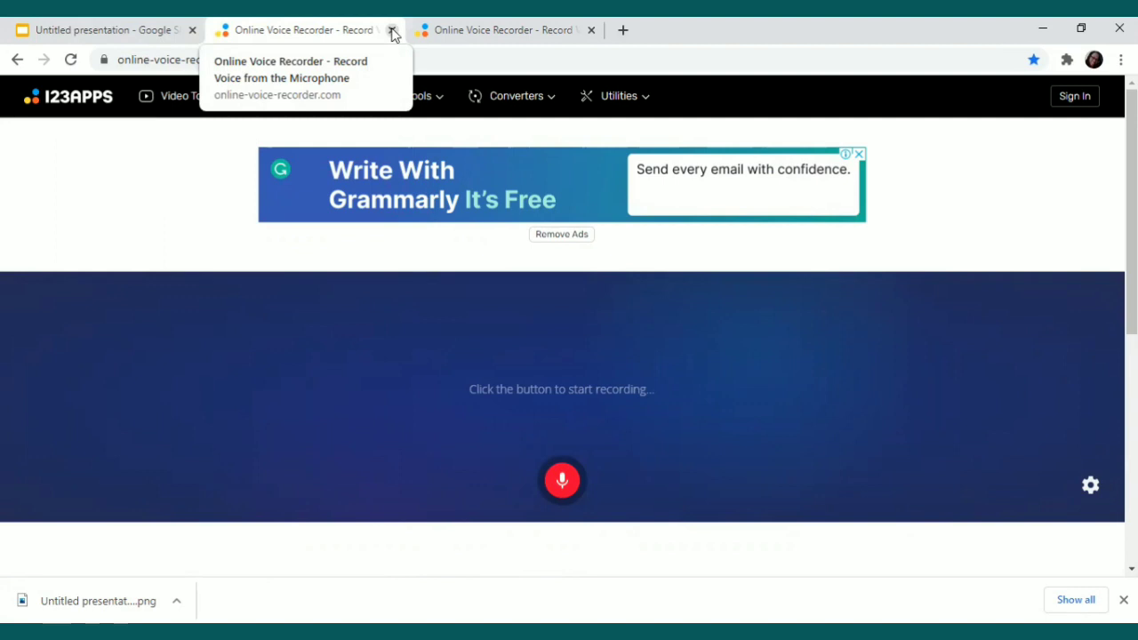
{"action": "left_click", "coordinate": [391, 30]}
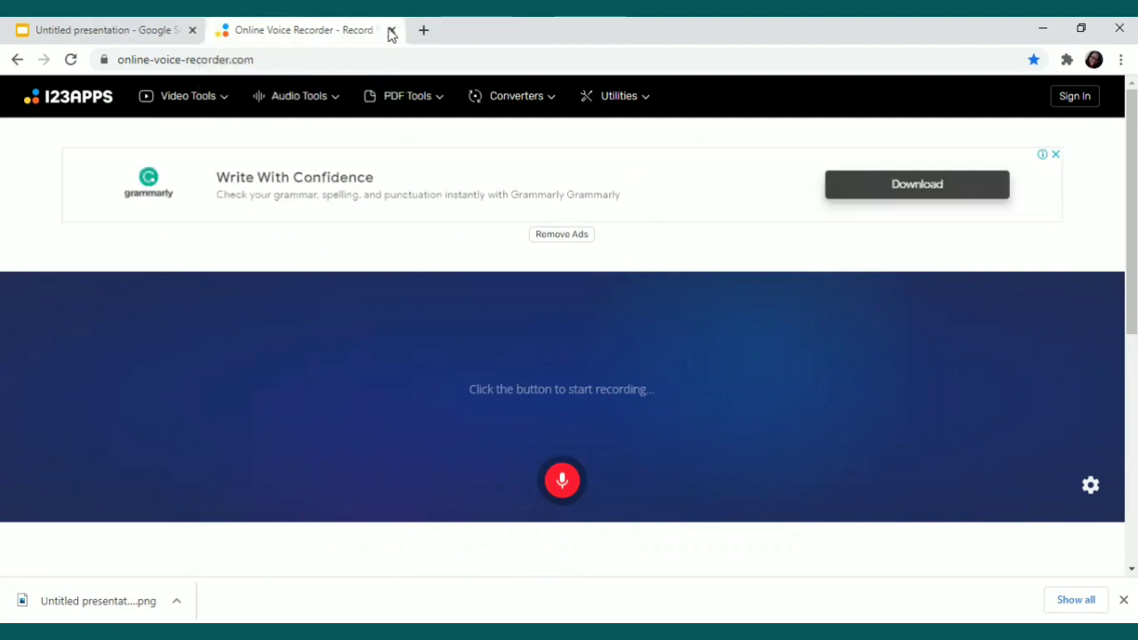
Switch to the presentation, view the Drive files offered for audio insertion, and close the picker without inserting anything.
{"action": "left_click", "coordinate": [116, 33]}
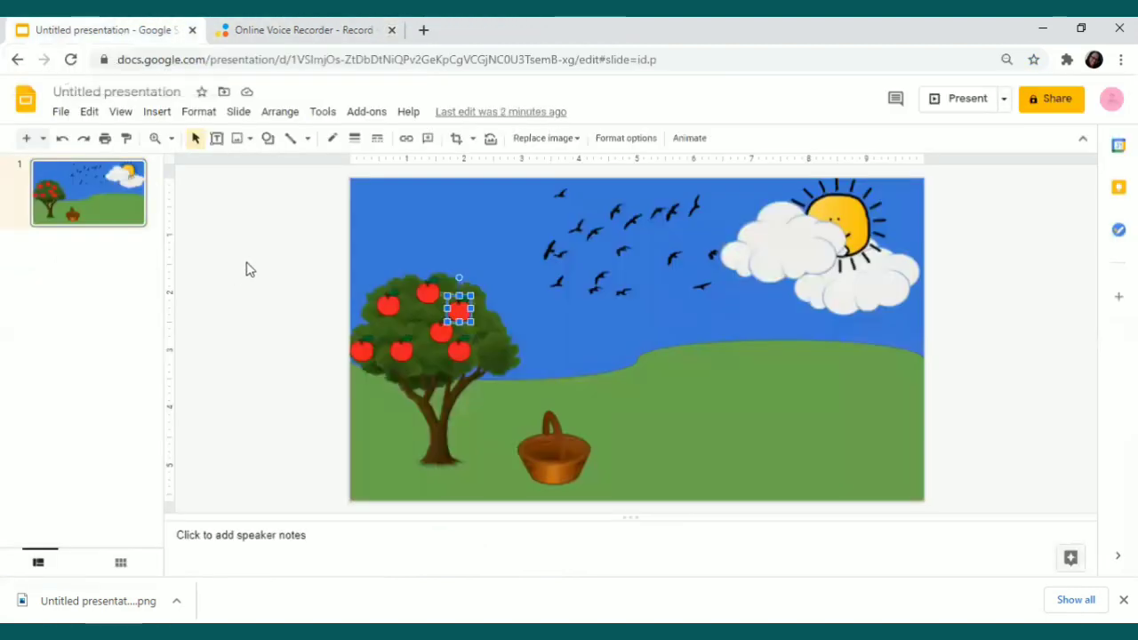
{"action": "left_click", "coordinate": [150, 114]}
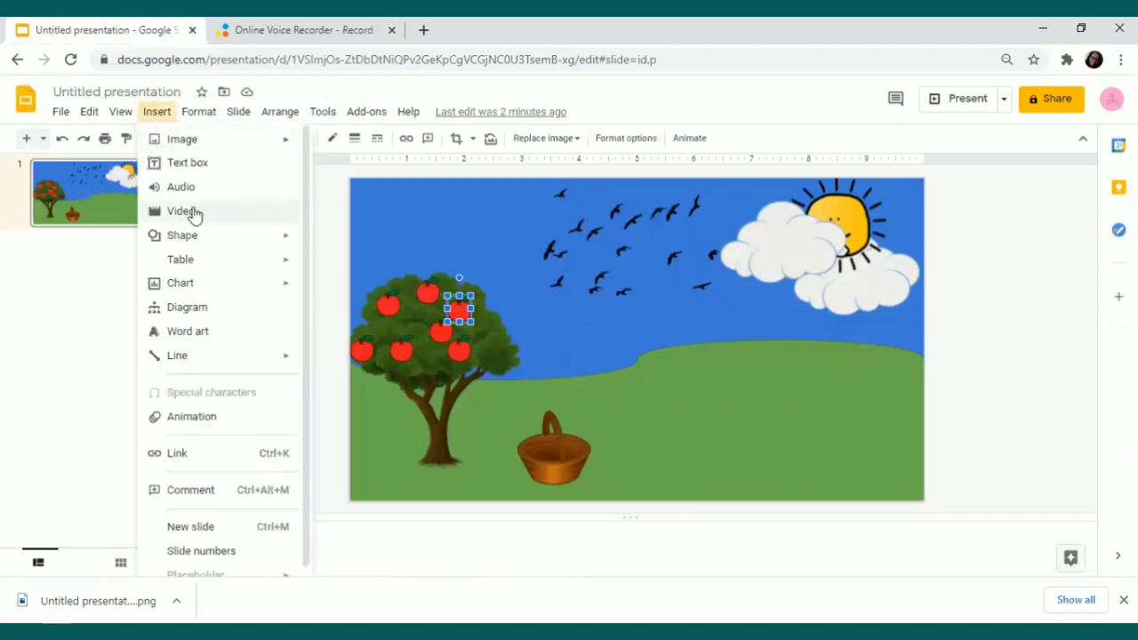
{"action": "left_click", "coordinate": [195, 188]}
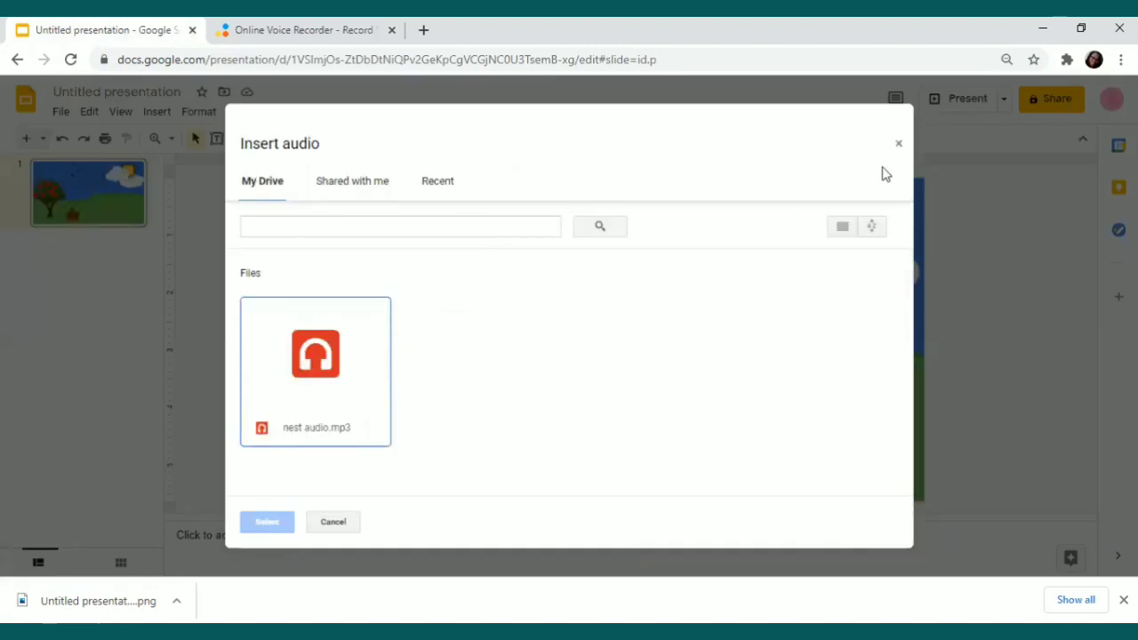
{"action": "left_click", "coordinate": [898, 145]}
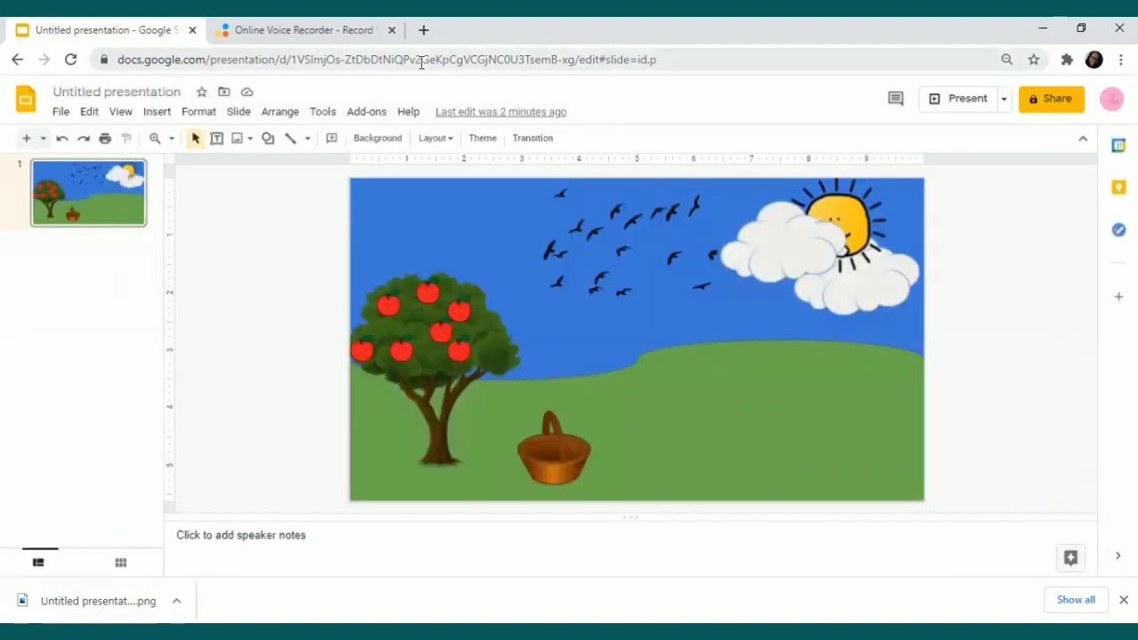
Switch to Online Voice Recorder, record a short voice clip from the microphone and stop the recording.
{"action": "left_click", "coordinate": [317, 36]}
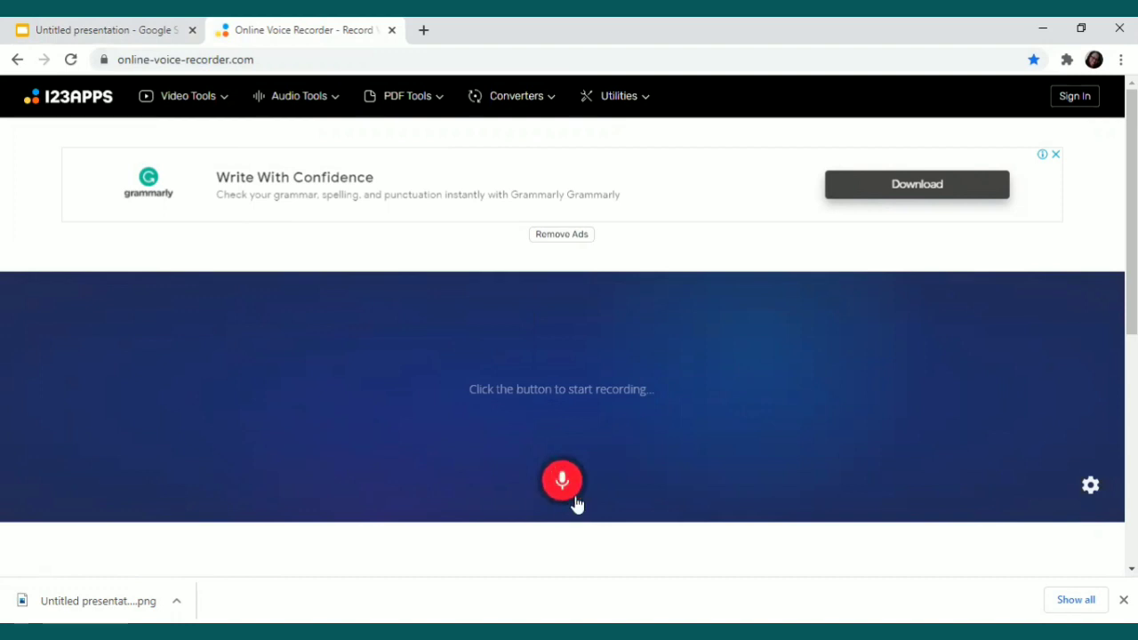
{"action": "left_click", "coordinate": [562, 484]}
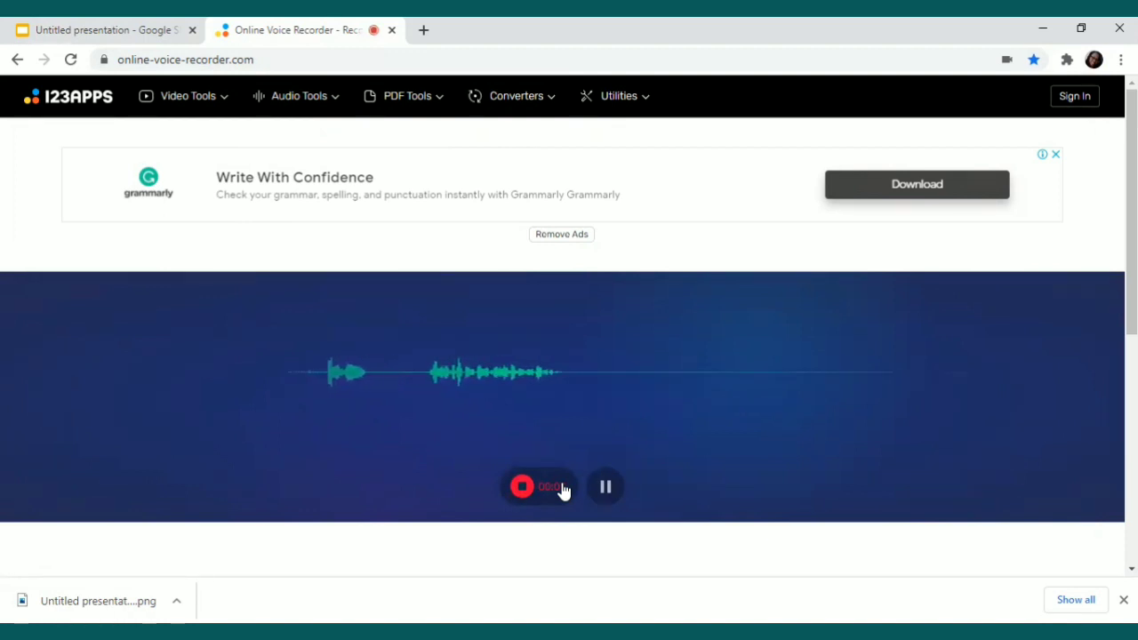
{"action": "left_click", "coordinate": [557, 489]}
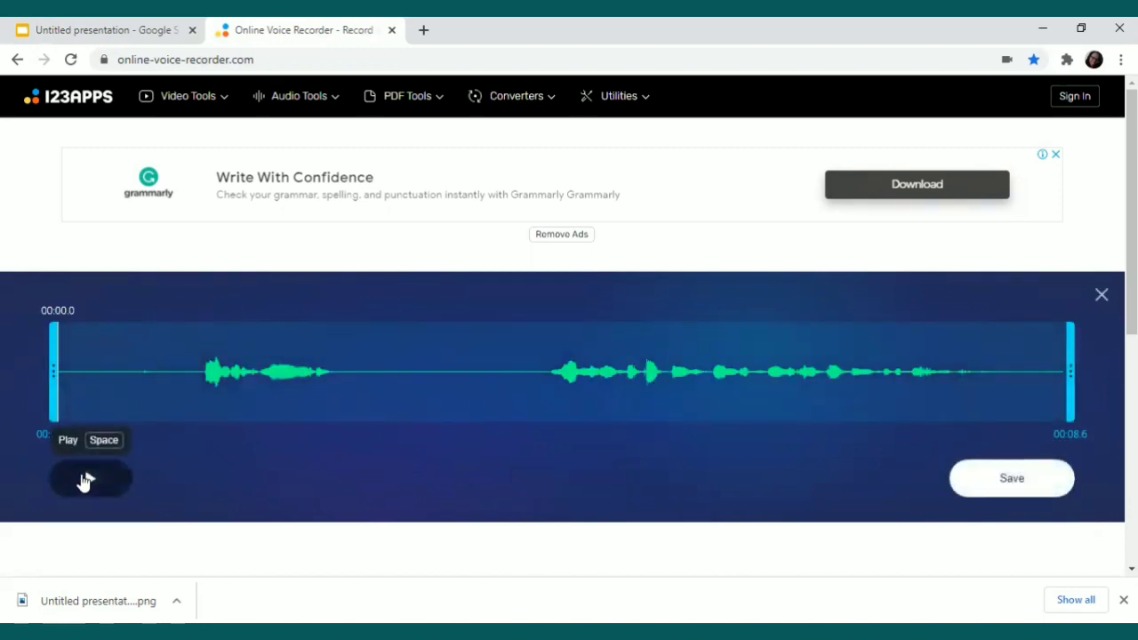
Play back the recorded voice clip, save it as an MP3 file, and close the Online Voice Recorder tab.
{"action": "left_click", "coordinate": [86, 480]}
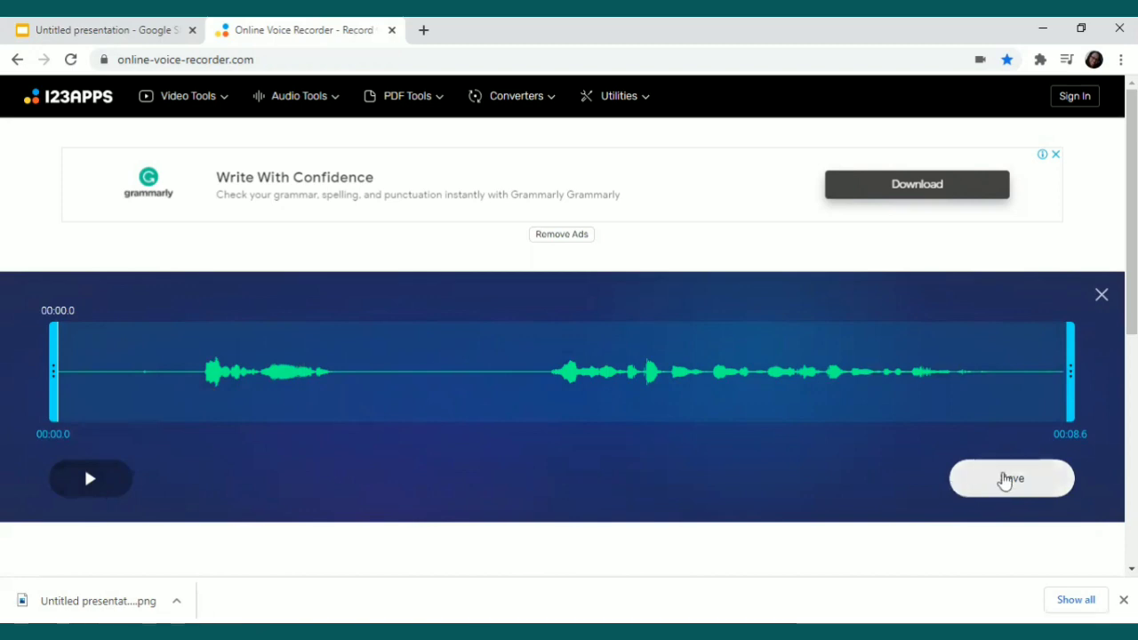
{"action": "left_click", "coordinate": [1004, 480]}
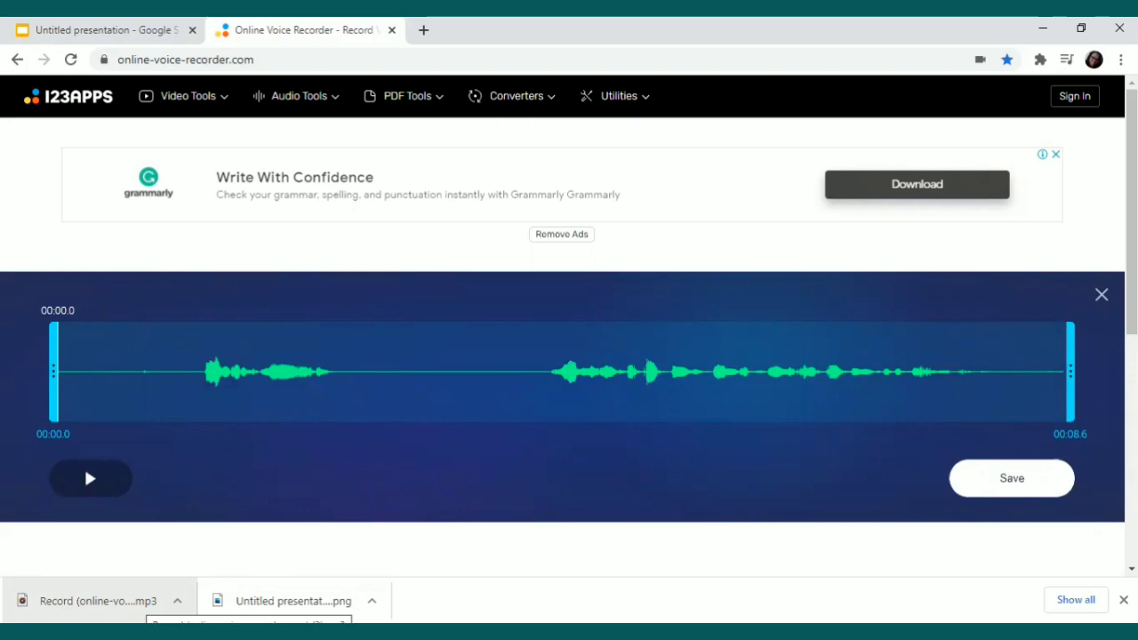
{"action": "left_click", "coordinate": [93, 32]}
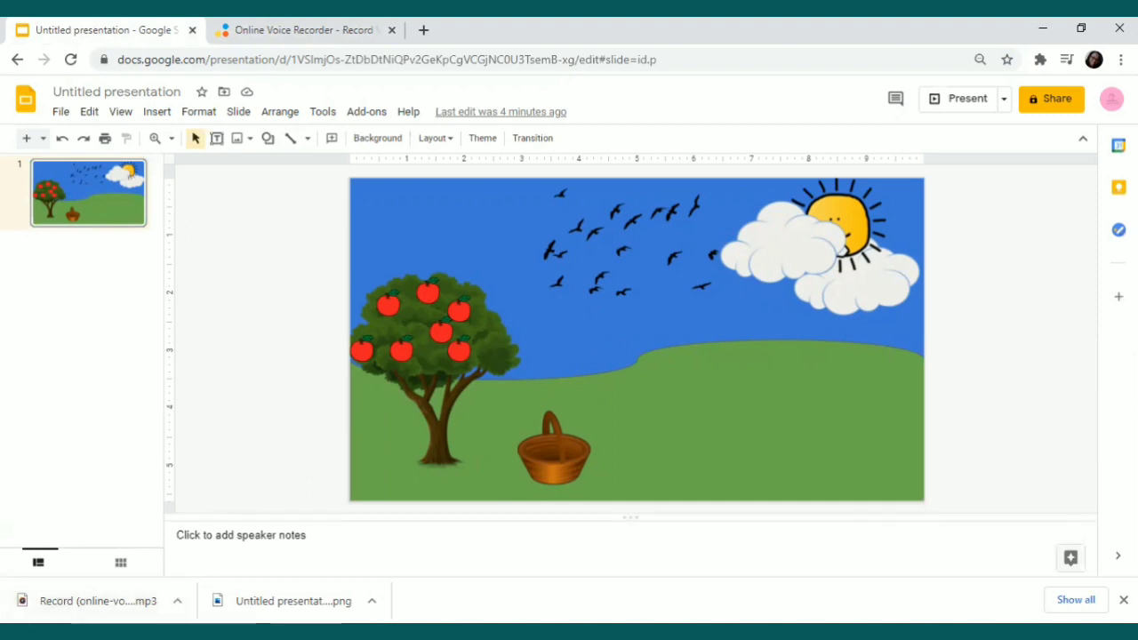
{"action": "left_click", "coordinate": [295, 26]}
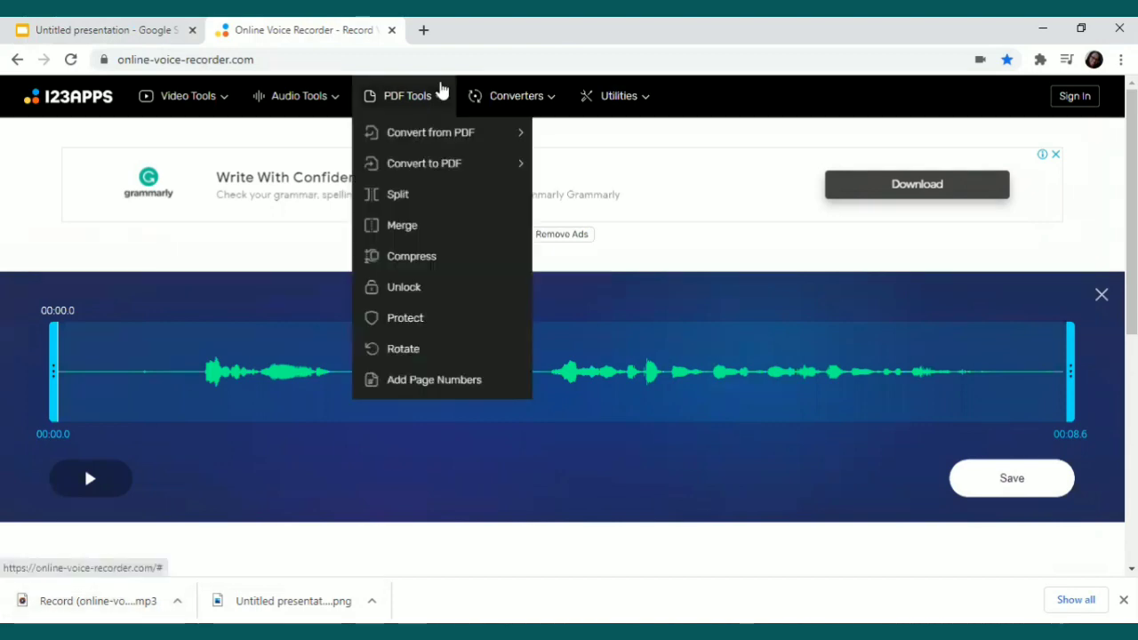
{"action": "left_click", "coordinate": [391, 30]}
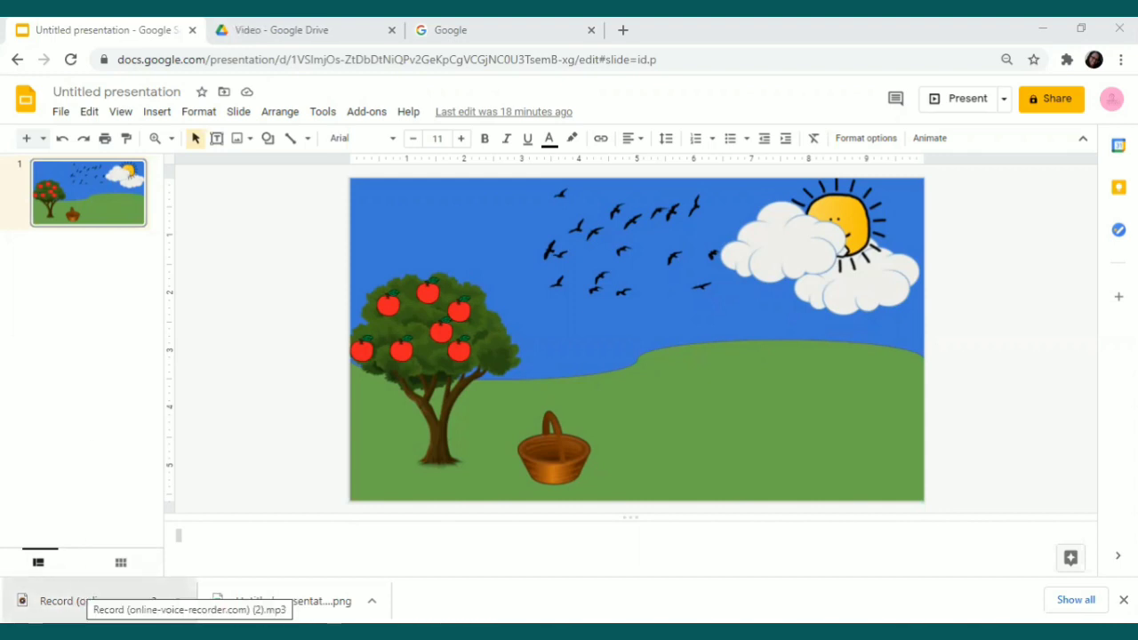
Open Google Drive in the Google tab and go to Professional Development Workshops > April 6-8 Animation & Google Slides > Audio.
{"action": "left_click", "coordinate": [439, 36]}
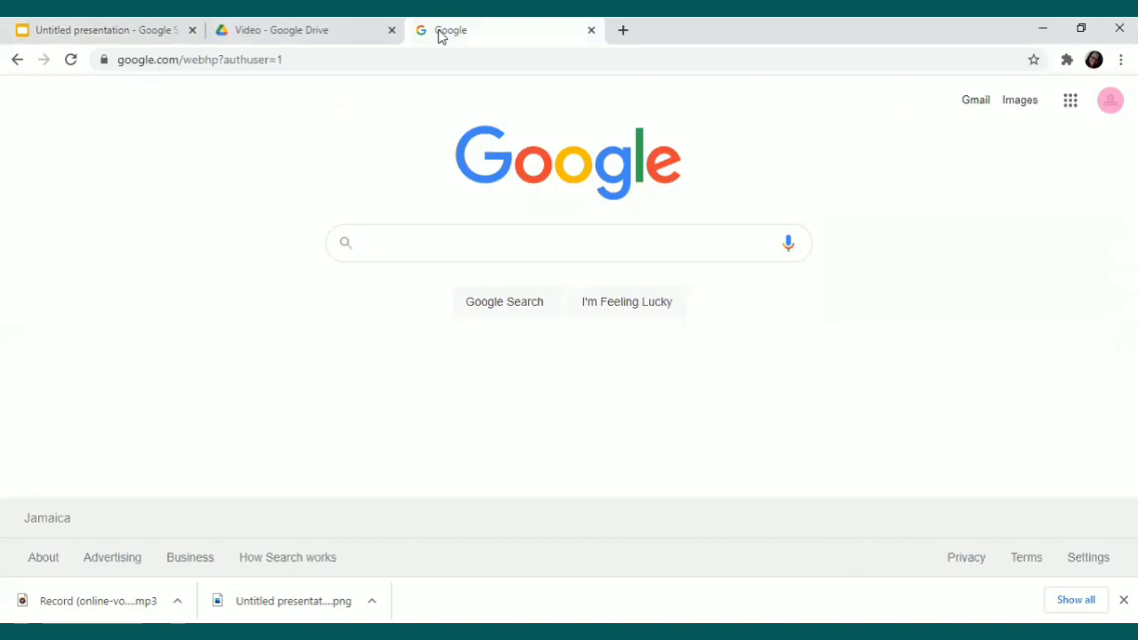
{"action": "left_click", "coordinate": [1072, 104]}
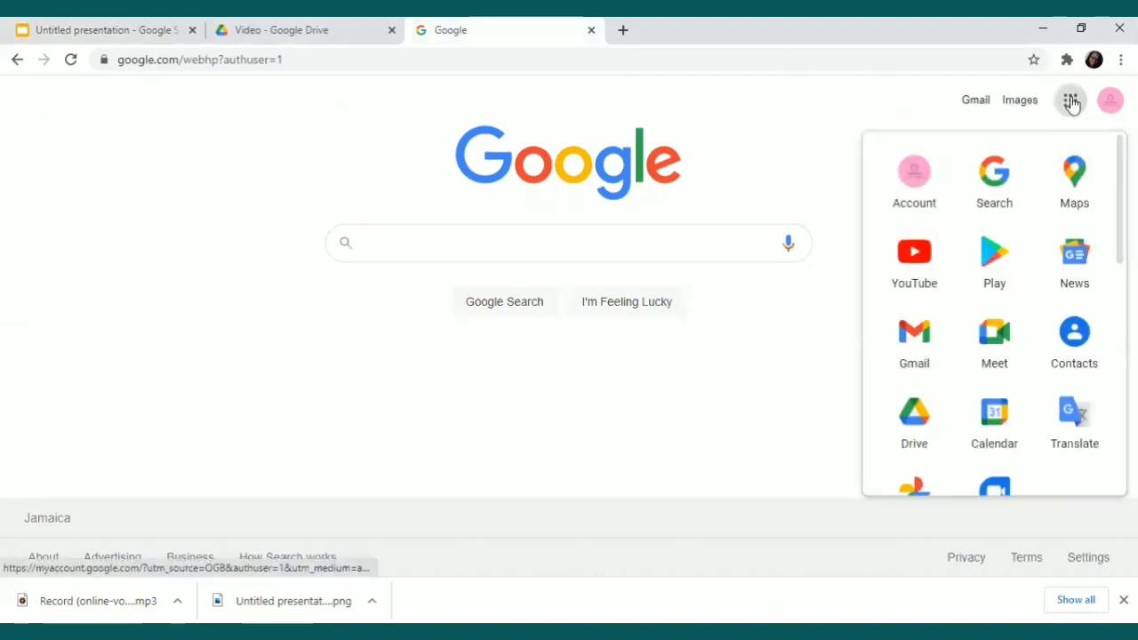
{"action": "left_click", "coordinate": [911, 411]}
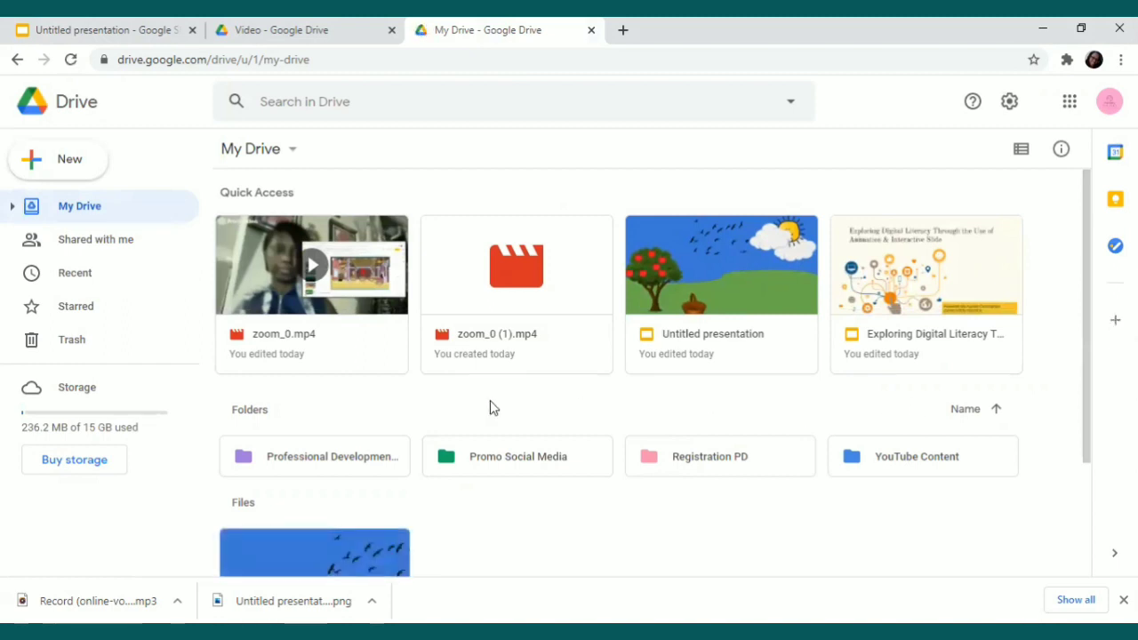
{"action": "double_click", "coordinate": [362, 457]}
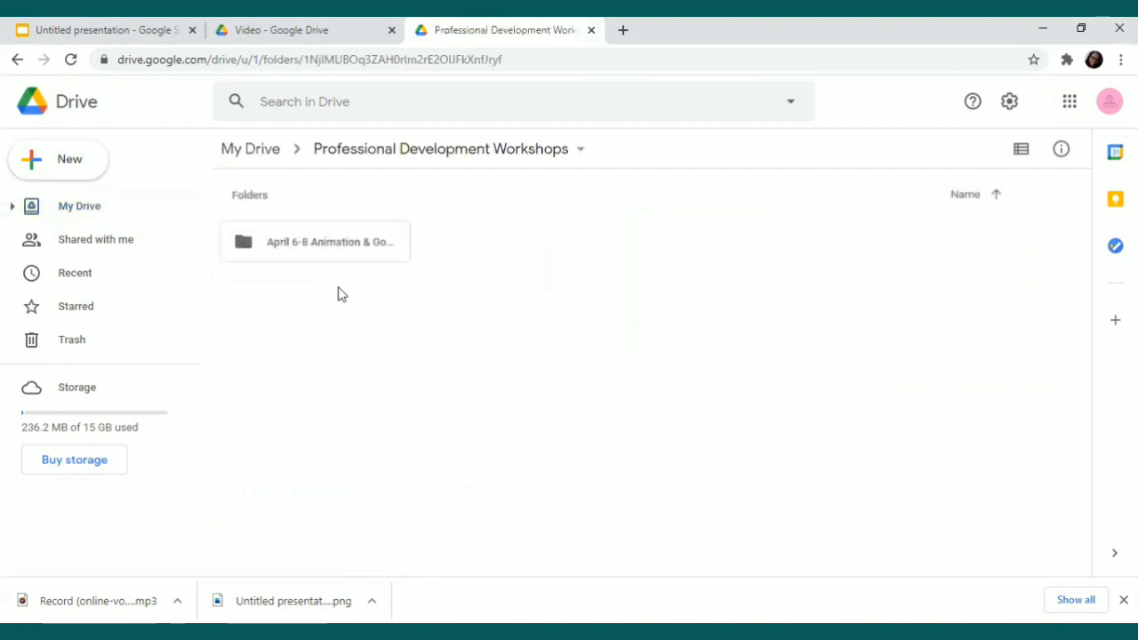
{"action": "double_click", "coordinate": [335, 252]}
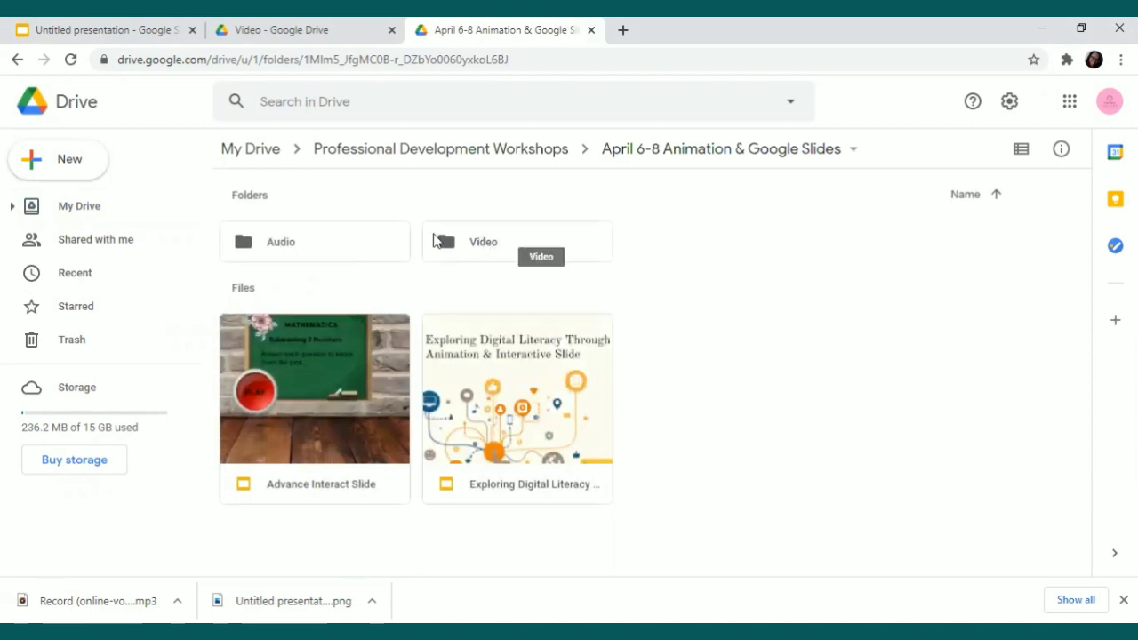
{"action": "double_click", "coordinate": [347, 243]}
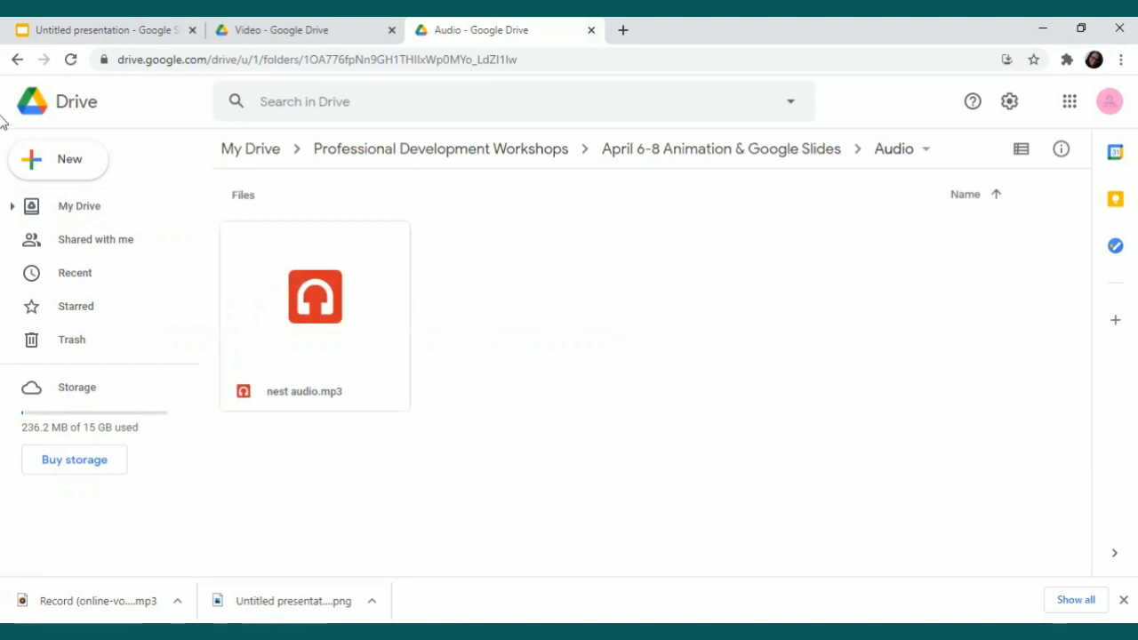
Upload "Record (online-voice-recorder.com) (2)" from Downloads to the Audio folder and dismiss the upload notice.
{"action": "left_click", "coordinate": [53, 162]}
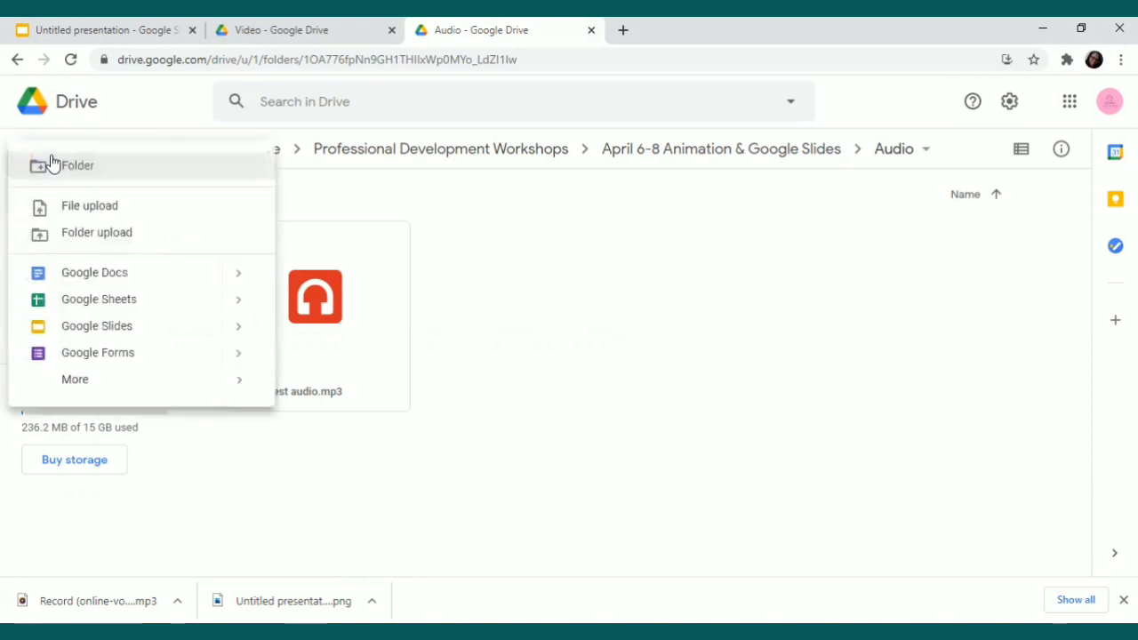
{"action": "left_click", "coordinate": [86, 211]}
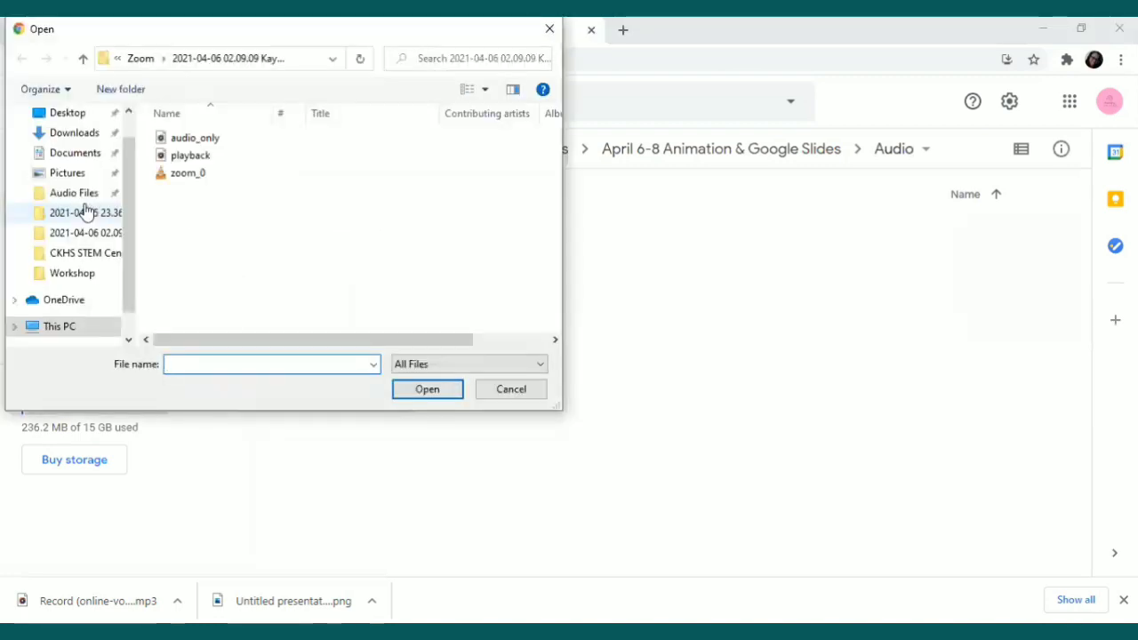
{"action": "left_click", "coordinate": [69, 135]}
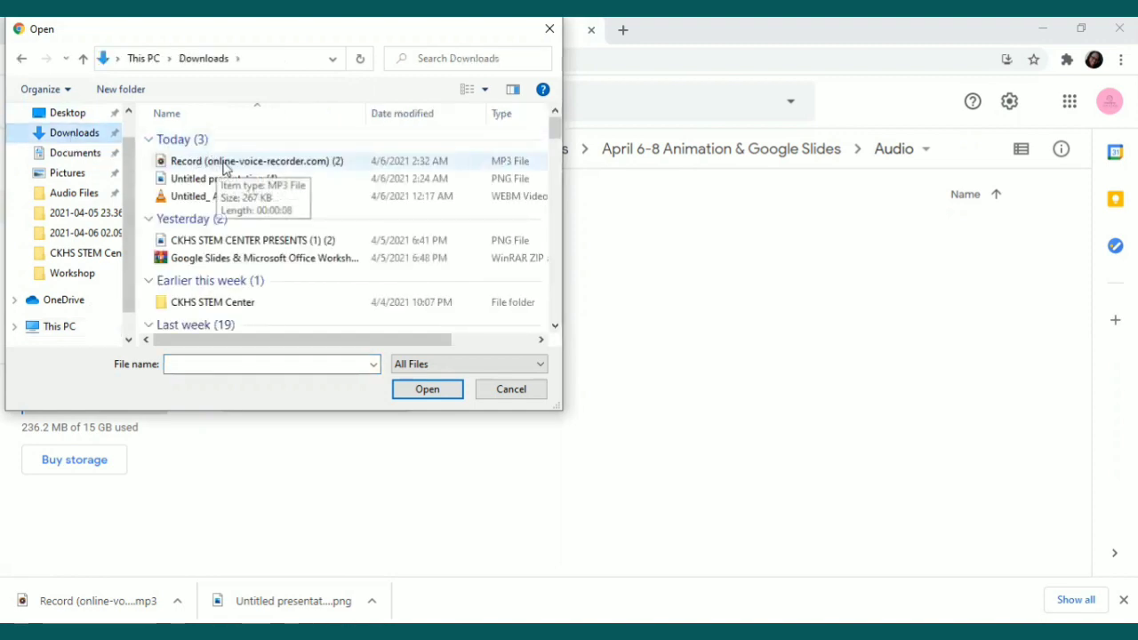
{"action": "left_click", "coordinate": [224, 166]}
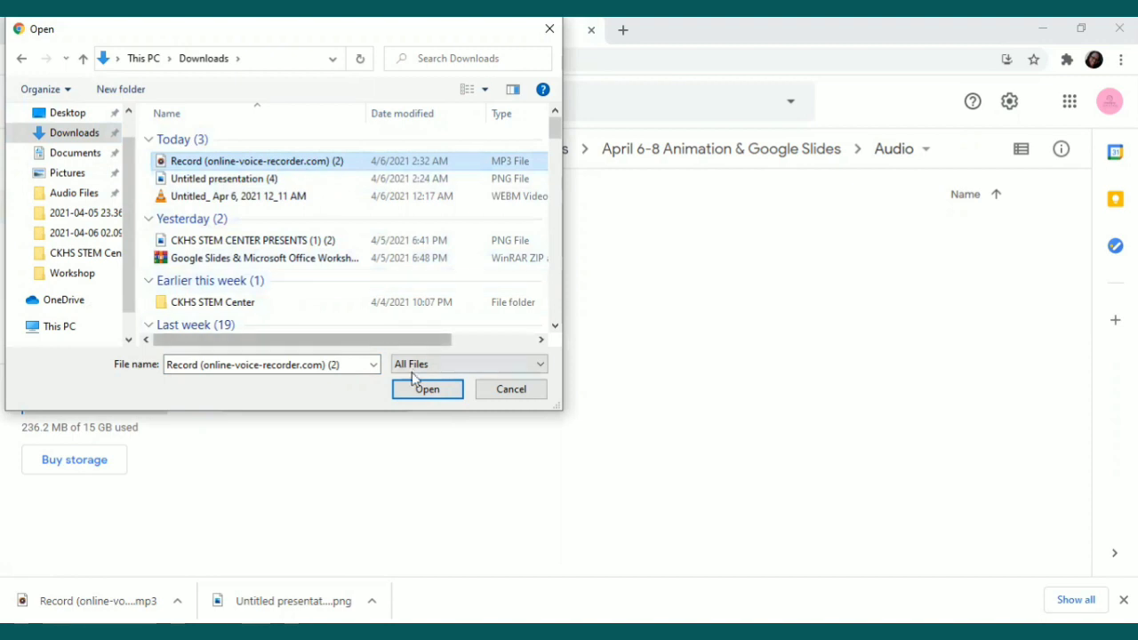
{"action": "left_click", "coordinate": [422, 392]}
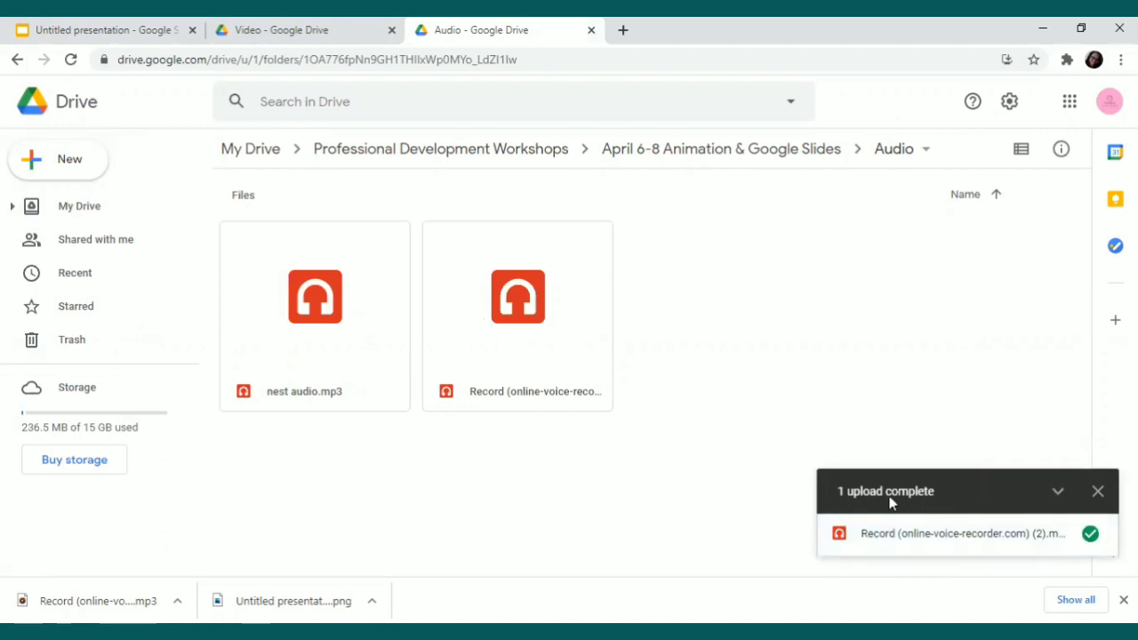
{"action": "left_click", "coordinate": [1098, 492]}
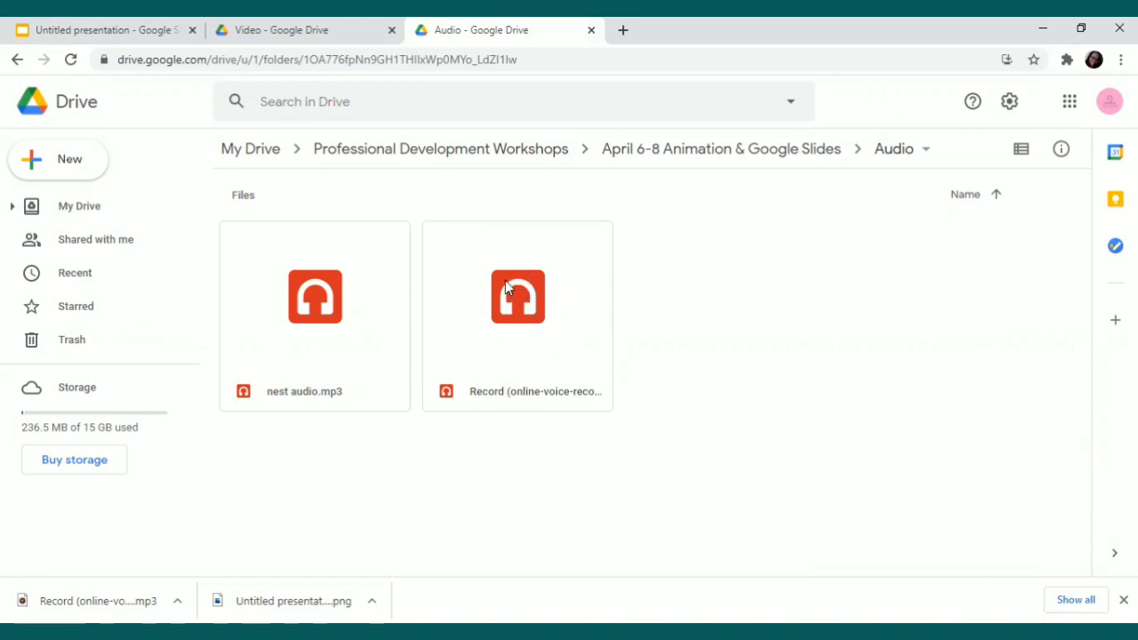
Switch to the presentation, insert the uploaded voice recording from My Drive, and place its audio icon in the slide's upper-left corner.
{"action": "left_click", "coordinate": [124, 30]}
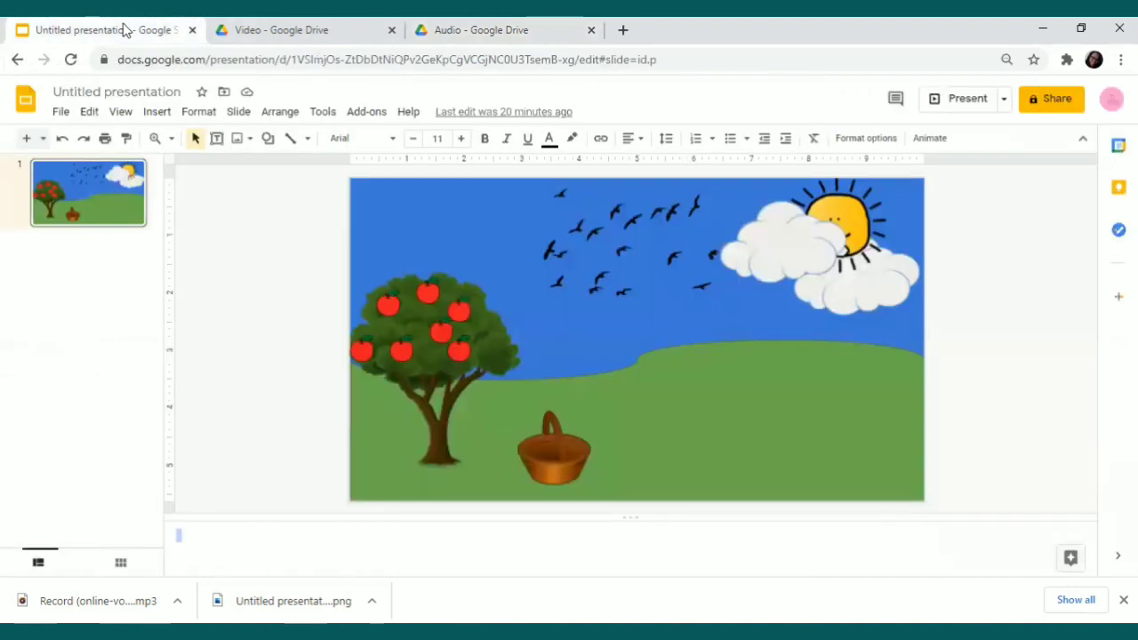
{"action": "left_click", "coordinate": [153, 114]}
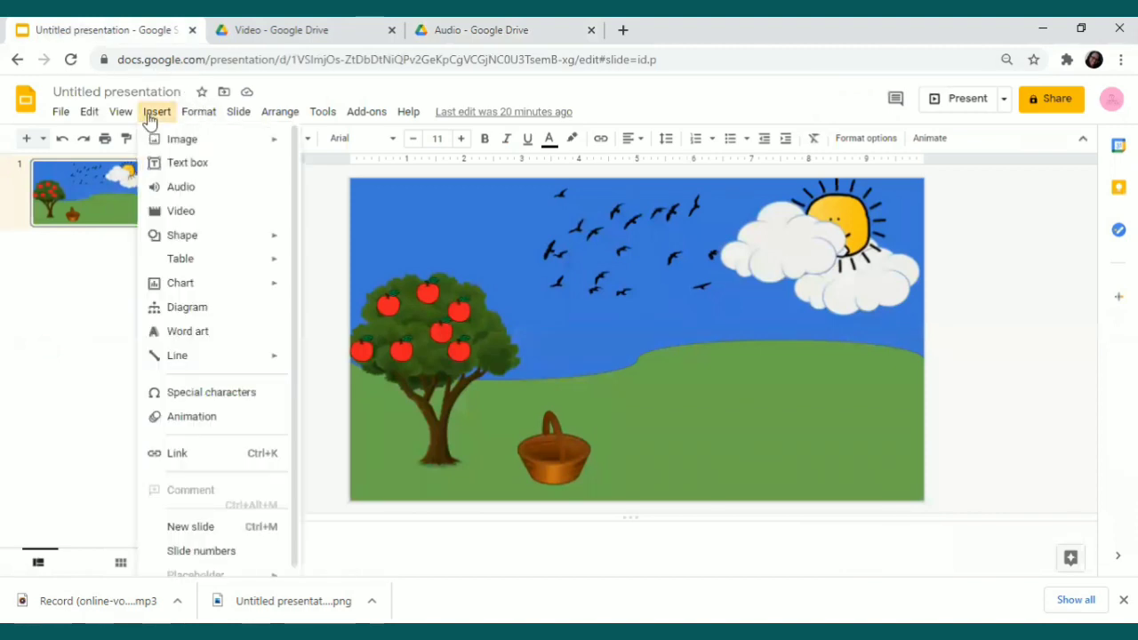
{"action": "left_click", "coordinate": [178, 186]}
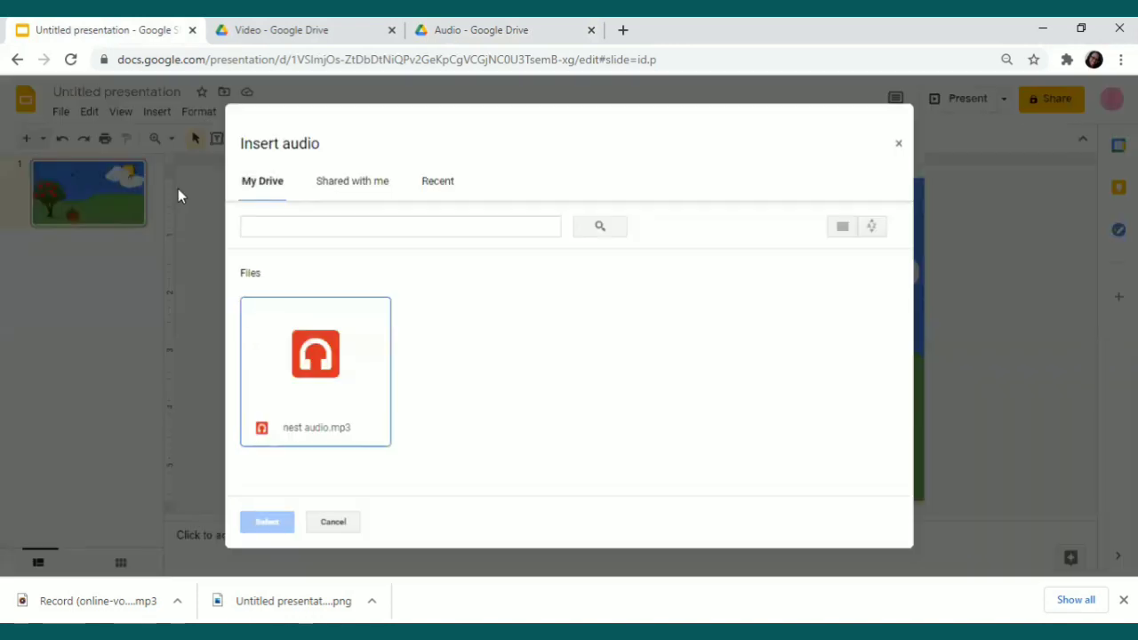
{"action": "left_click", "coordinate": [293, 183]}
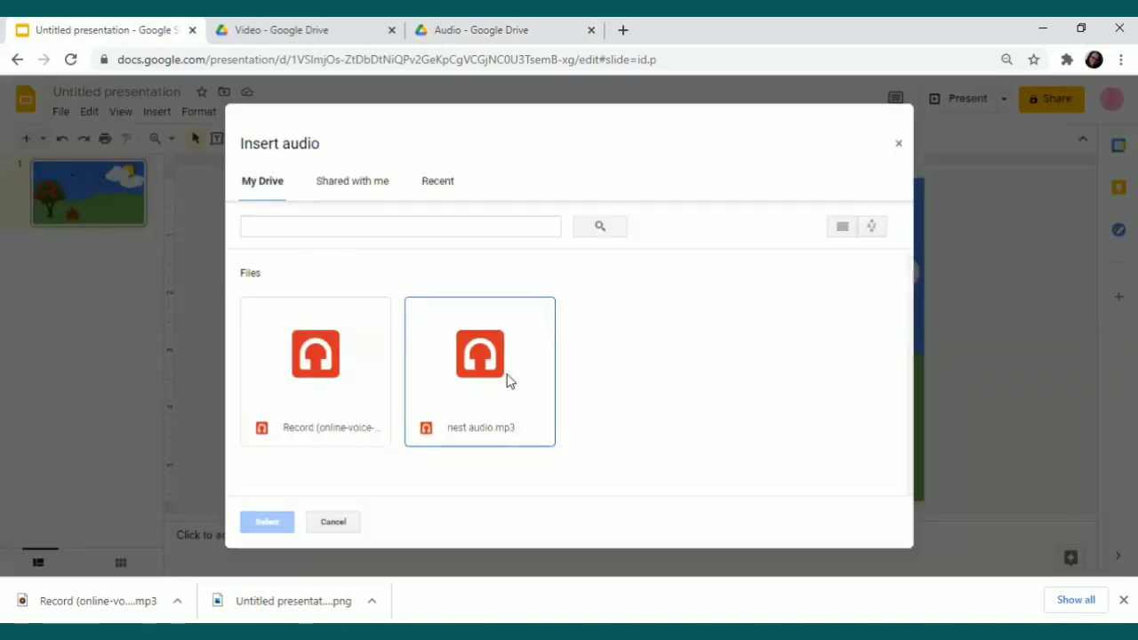
{"action": "left_click", "coordinate": [314, 394]}
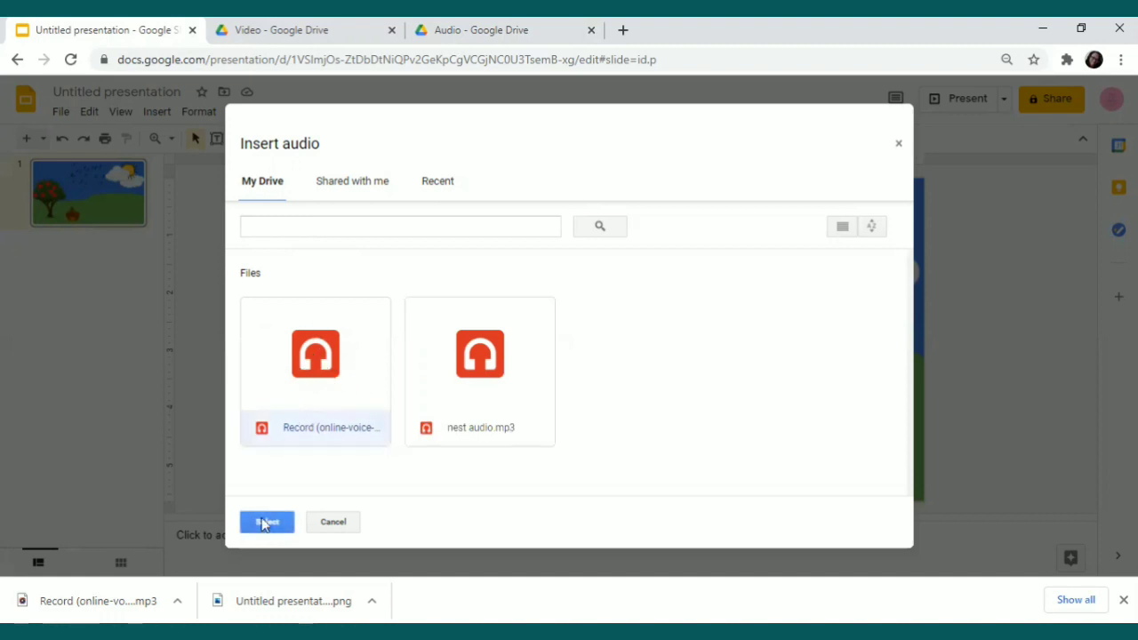
{"action": "left_click", "coordinate": [260, 523]}
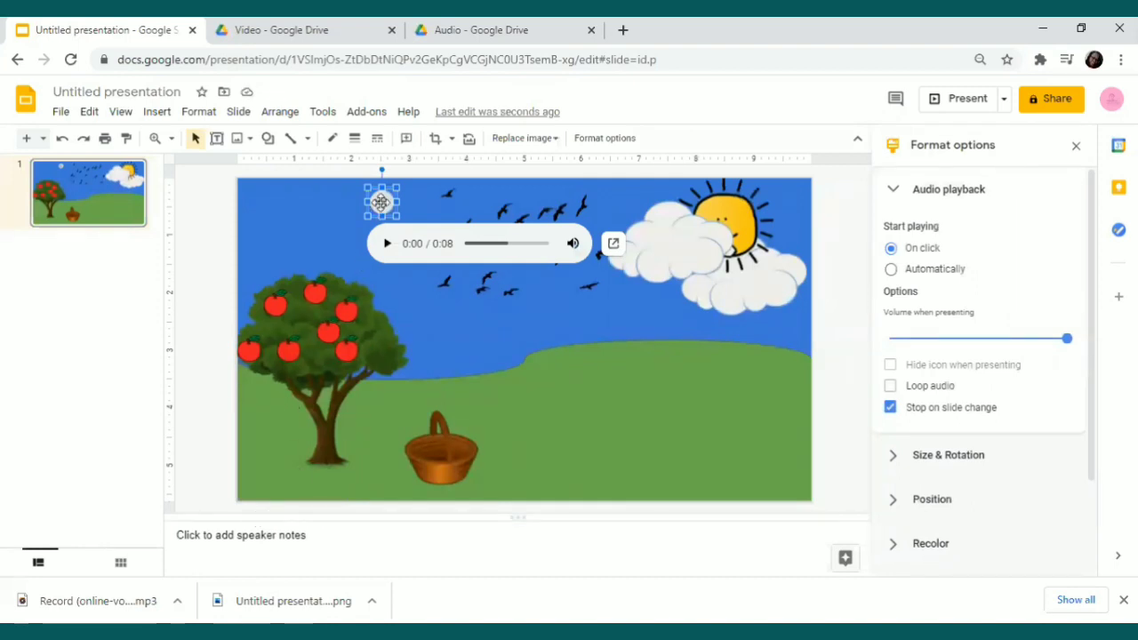
{"action": "left_click_drag", "start_coordinate": [381, 202], "coordinate": [252, 195]}
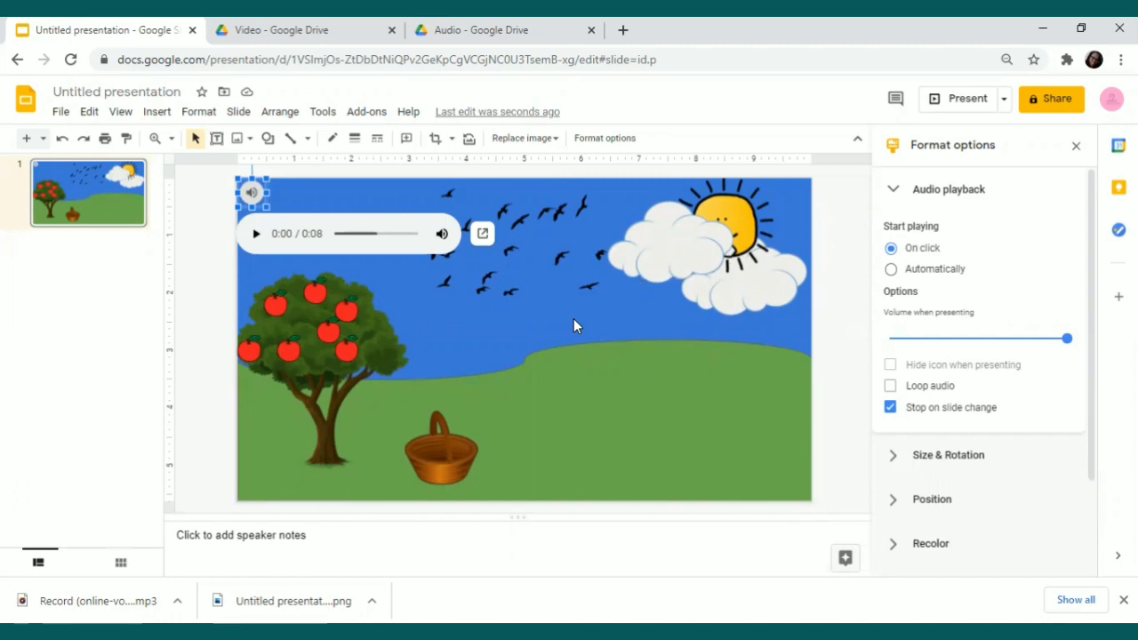
{"action": "left_click", "coordinate": [550, 303]}
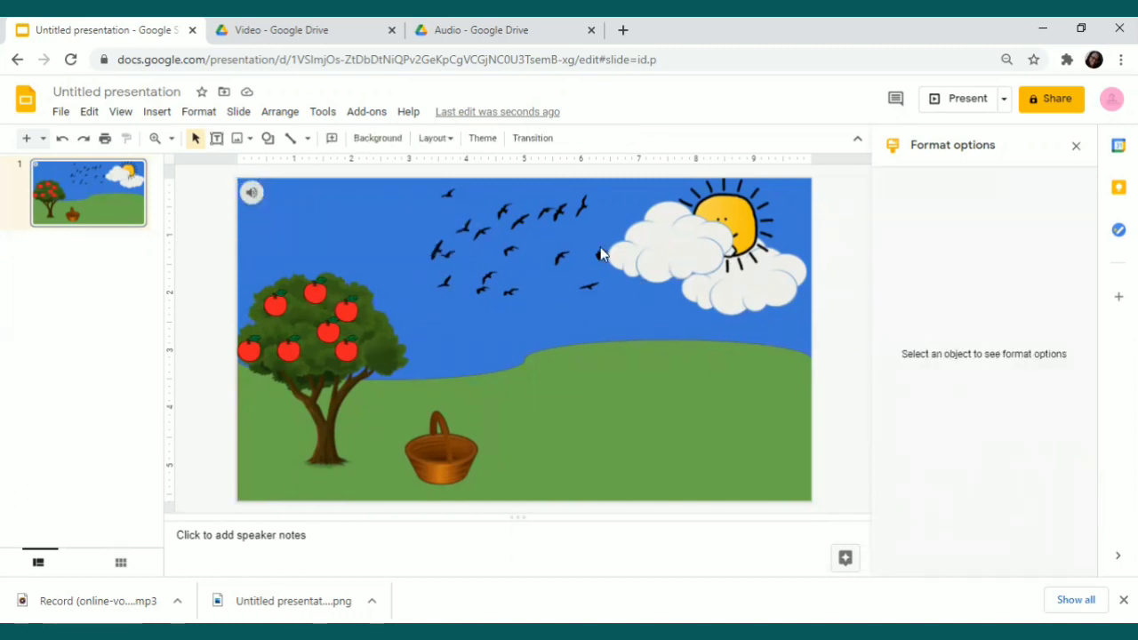
Set the audio clip to start playing automatically and preview it on the slide.
{"action": "mouse_move", "coordinate": [240, 192]}
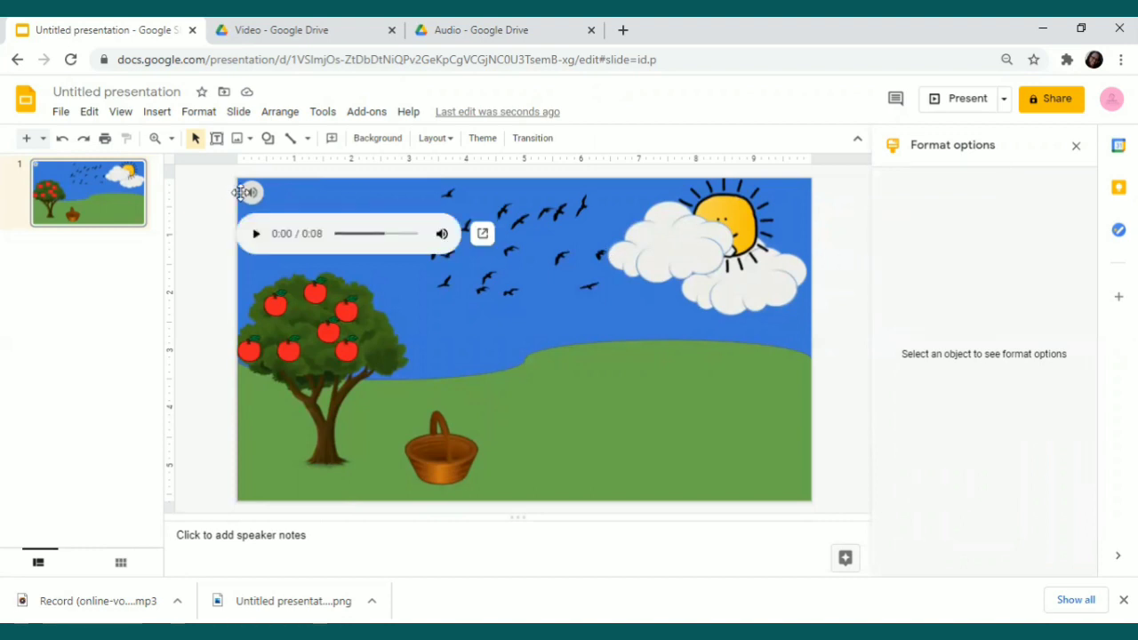
{"action": "left_click", "coordinate": [254, 196]}
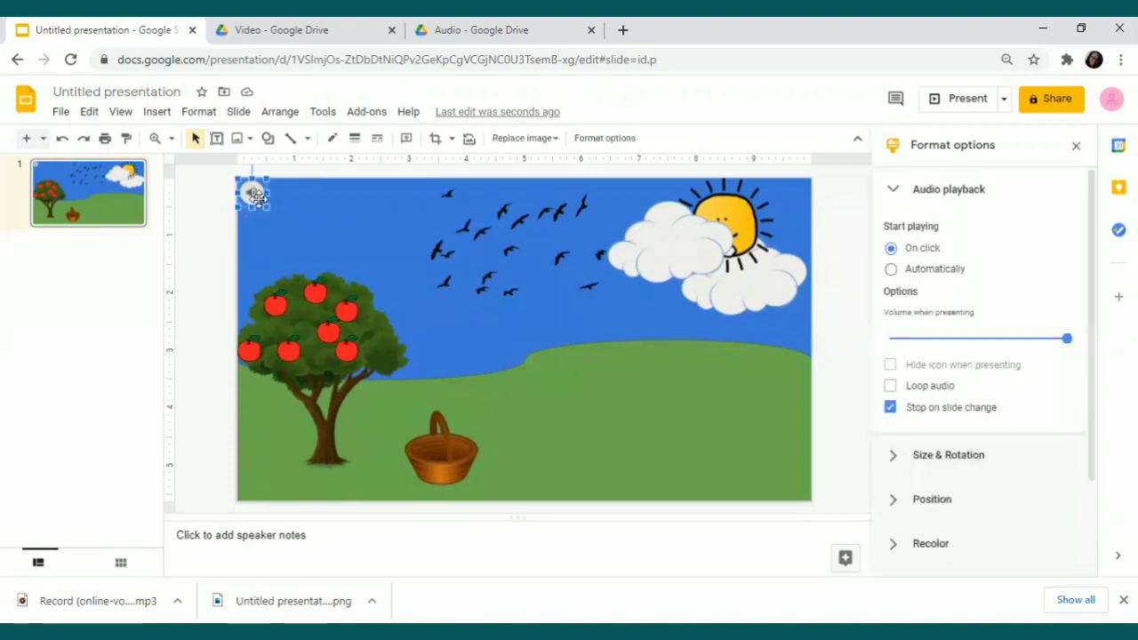
{"action": "left_click", "coordinate": [891, 269]}
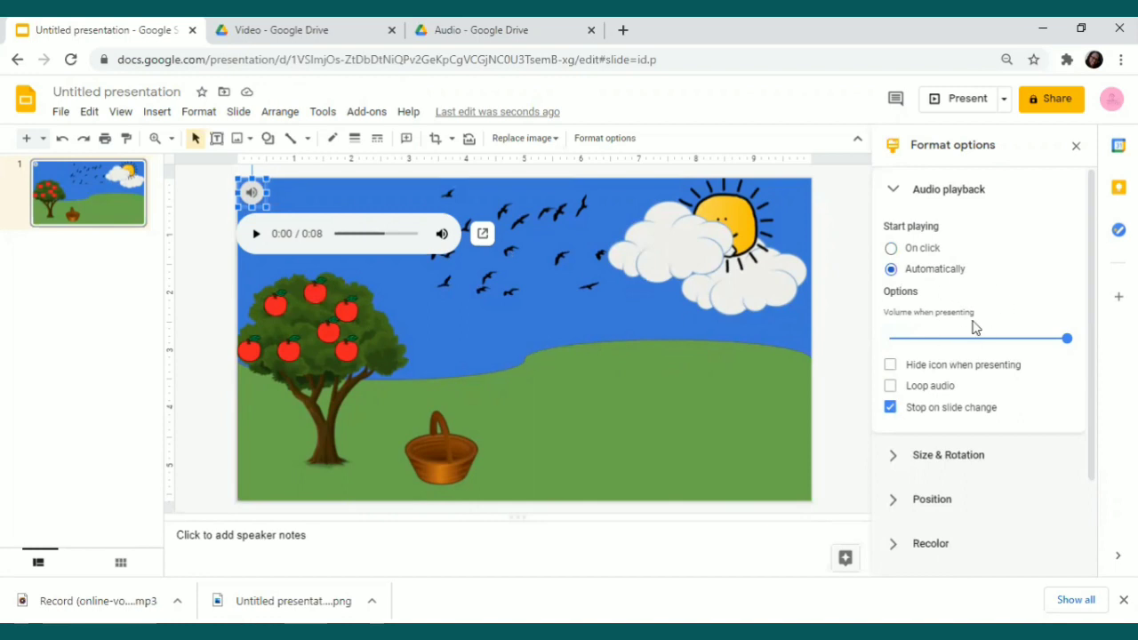
{"action": "left_click", "coordinate": [253, 238]}
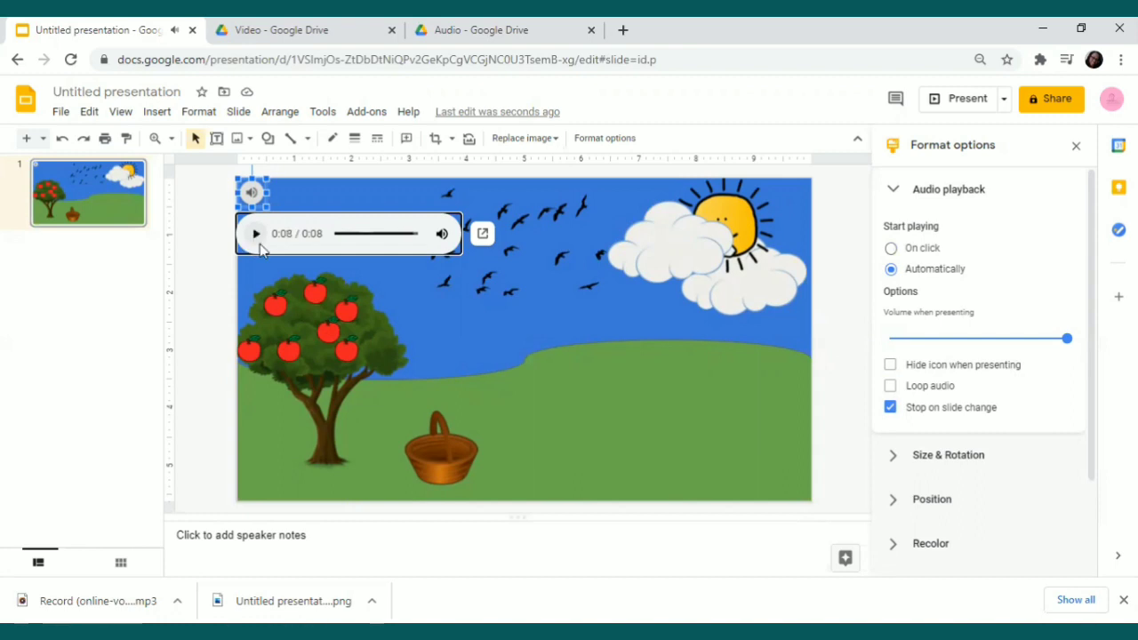
{"action": "left_click", "coordinate": [320, 203]}
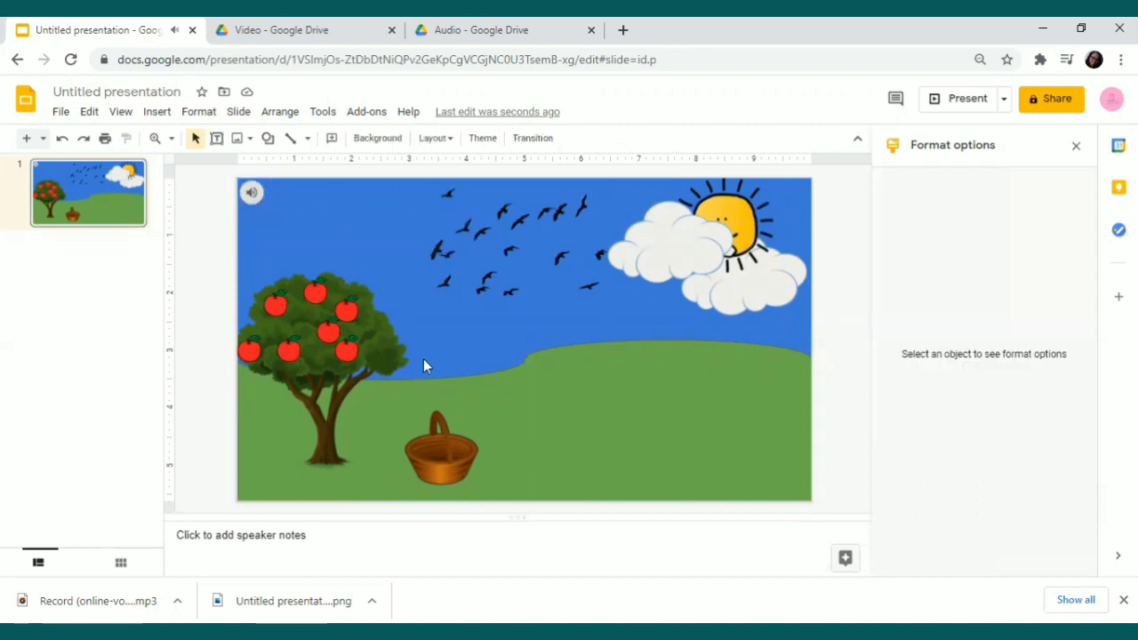
Move the apples one by one from the tree into the basket.
{"action": "left_click", "coordinate": [346, 352]}
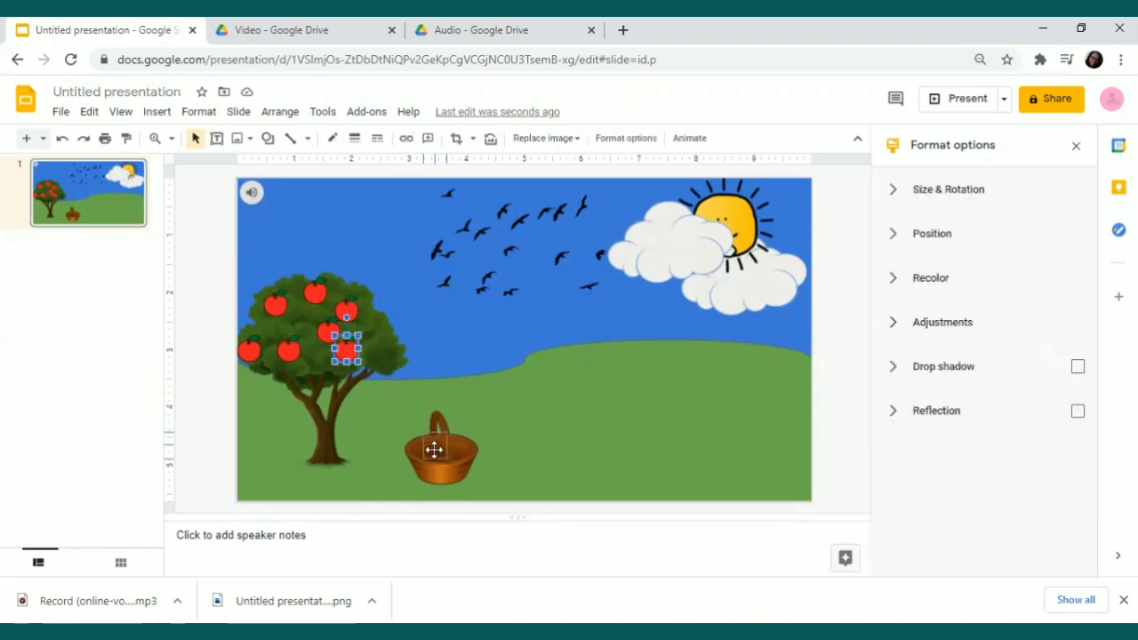
{"action": "left_click_drag", "start_coordinate": [346, 352], "coordinate": [434, 450]}
{"action": "left_click_drag", "start_coordinate": [328, 337], "coordinate": [434, 451]}
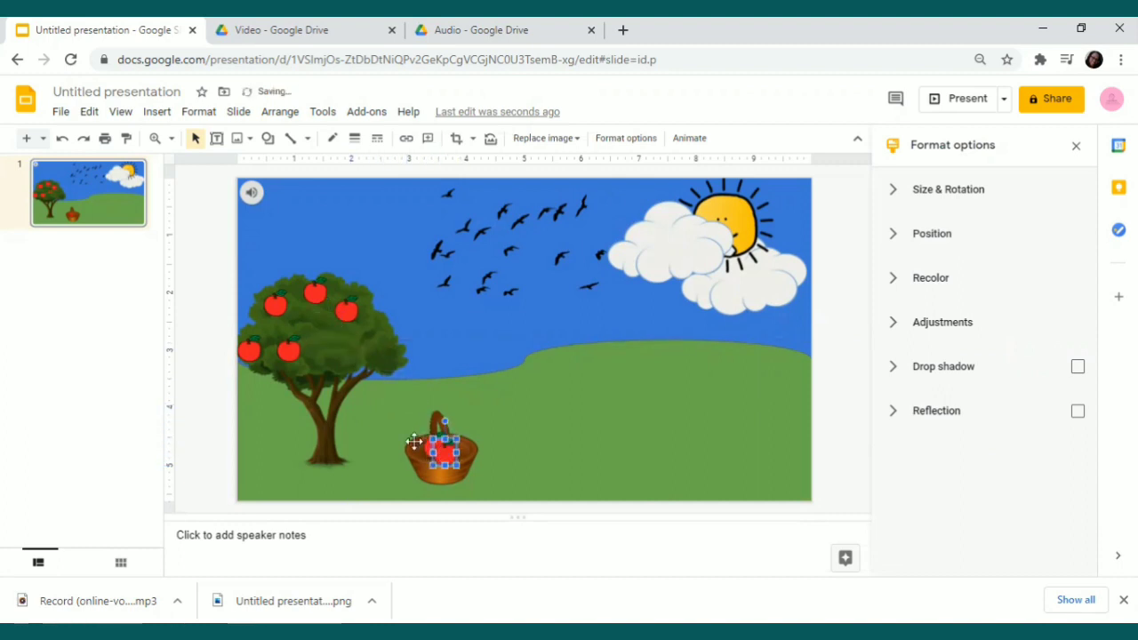
{"action": "left_click_drag", "start_coordinate": [315, 287], "coordinate": [425, 448]}
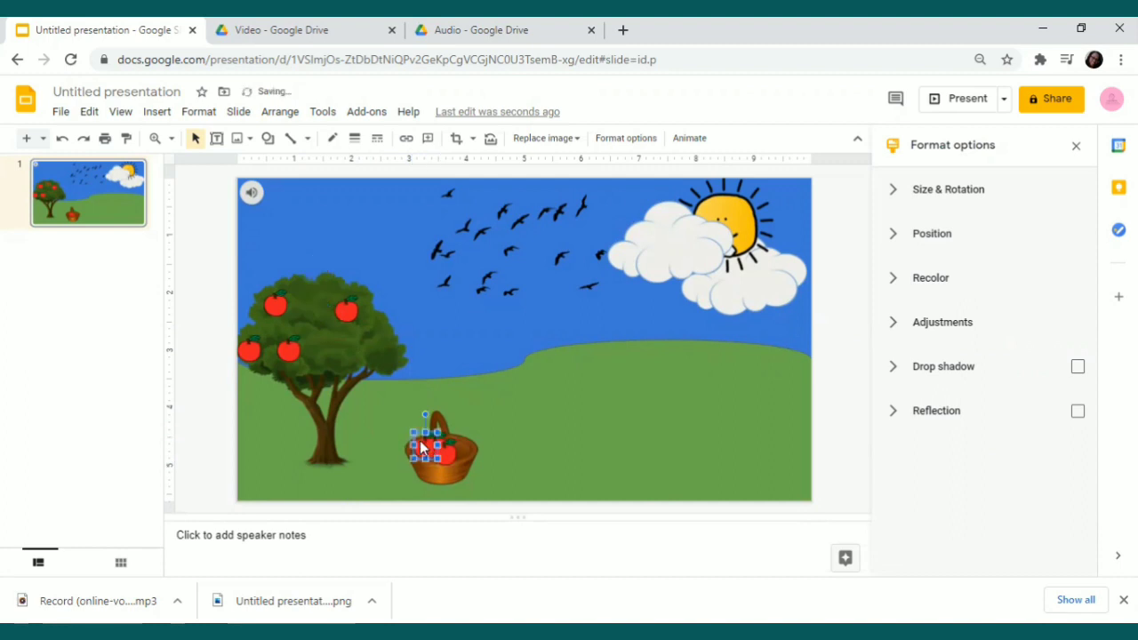
{"action": "left_click_drag", "start_coordinate": [346, 313], "coordinate": [430, 446]}
{"action": "left_click_drag", "start_coordinate": [276, 306], "coordinate": [427, 448]}
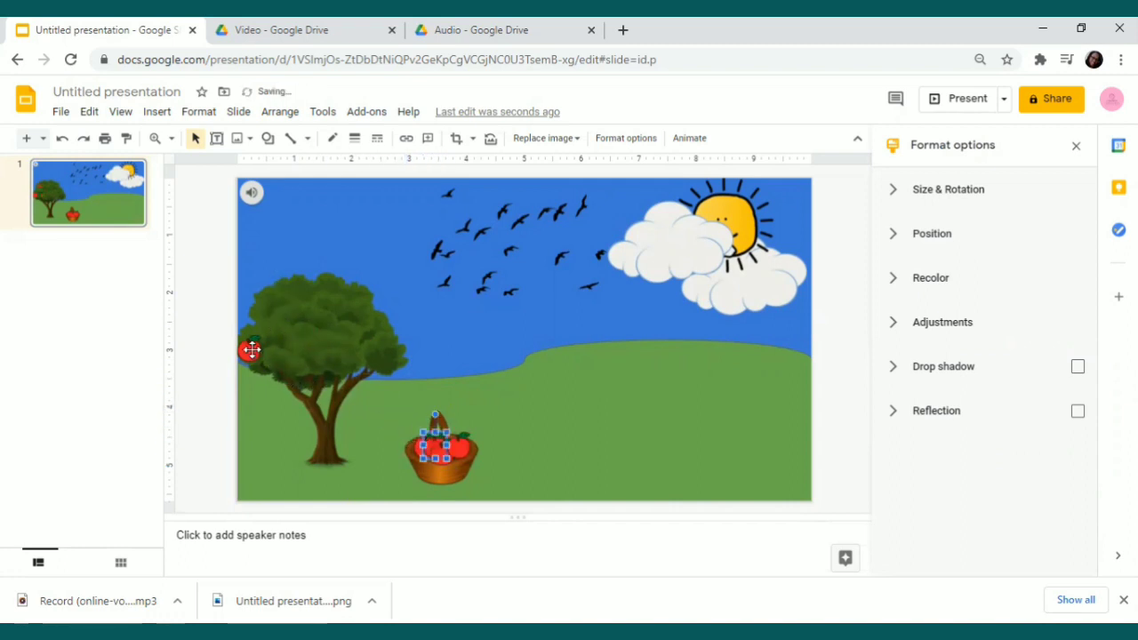
{"action": "left_click_drag", "start_coordinate": [249, 347], "coordinate": [444, 444]}
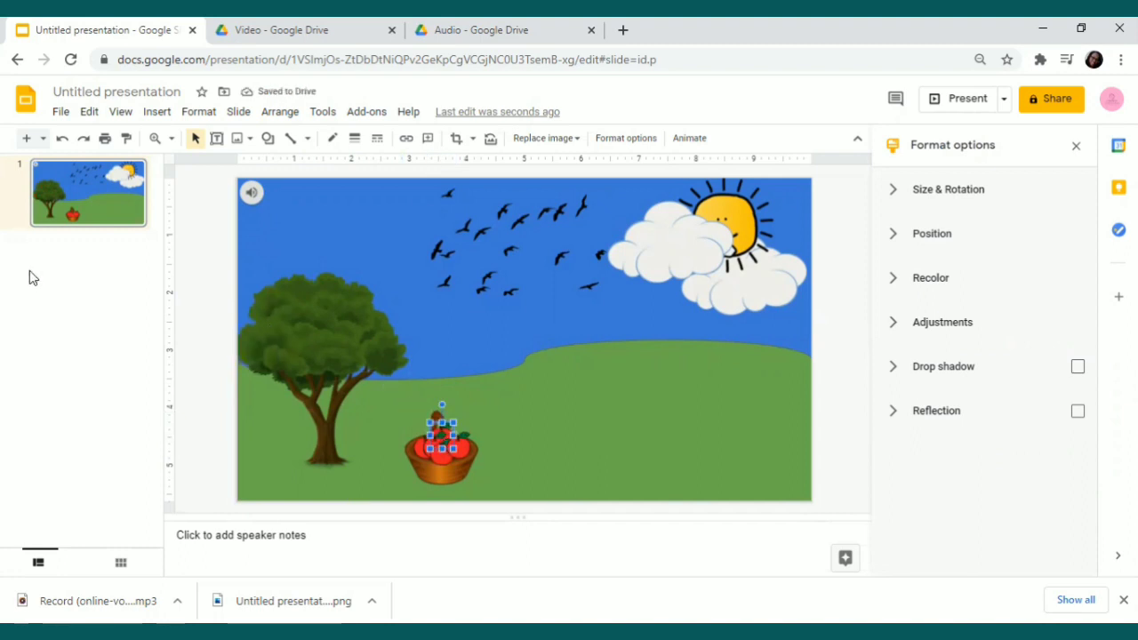
Add a new slide after the outdoor scene and delete its title and text placeholders.
{"action": "left_click", "coordinate": [95, 210]}
{"action": "key", "text": "ctrl+m"}
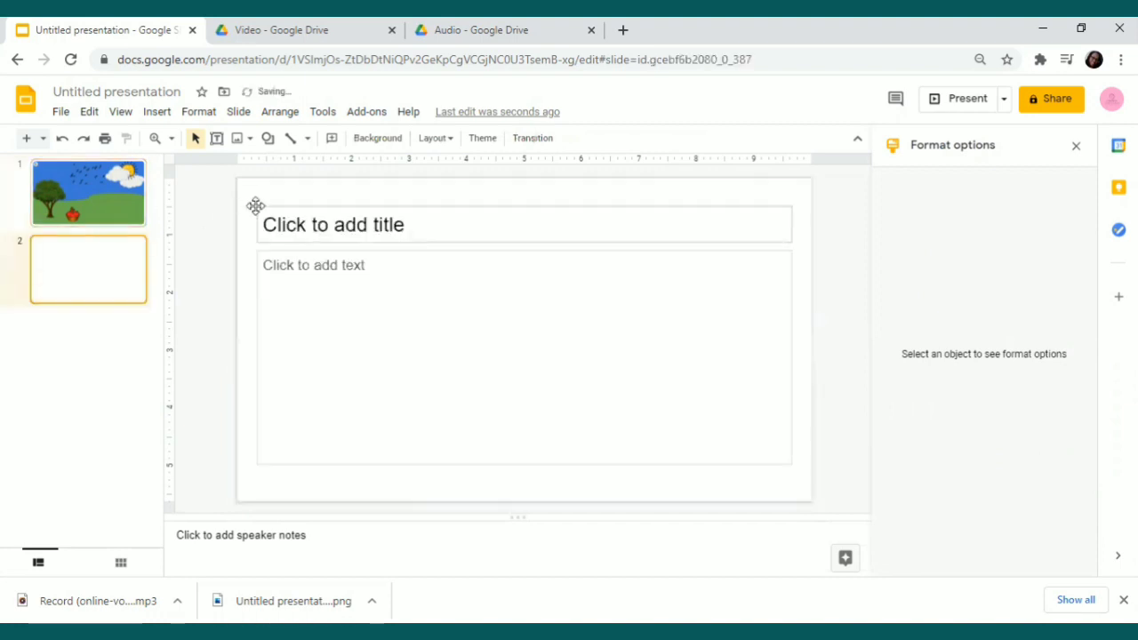
{"action": "left_click", "coordinate": [255, 205]}
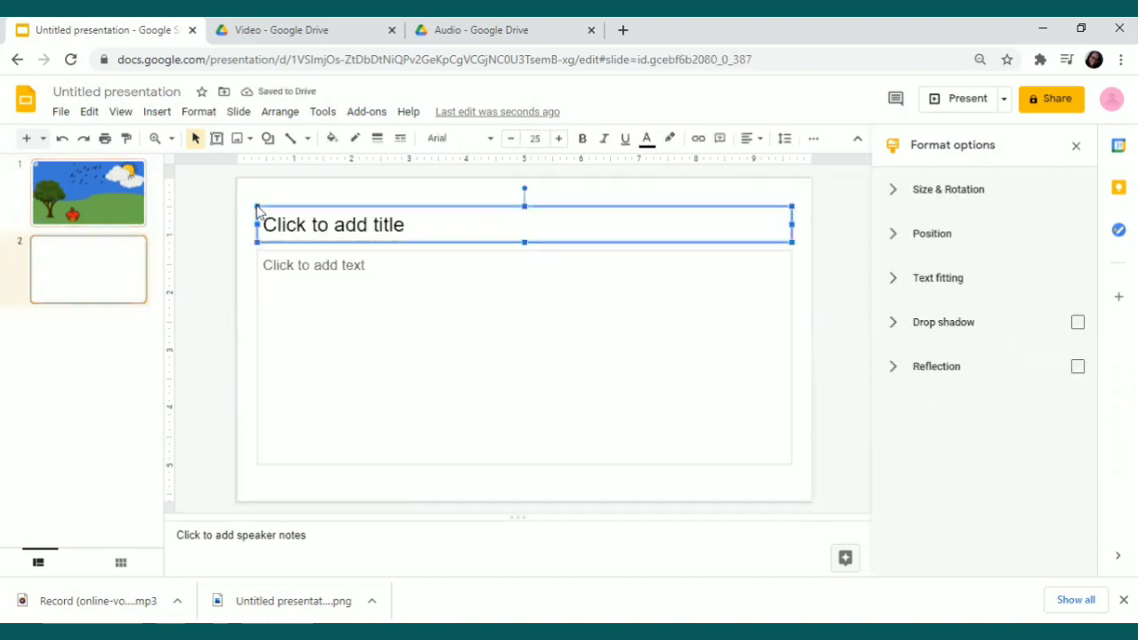
{"action": "key", "text": "Delete"}
{"action": "left_click", "coordinate": [263, 251]}
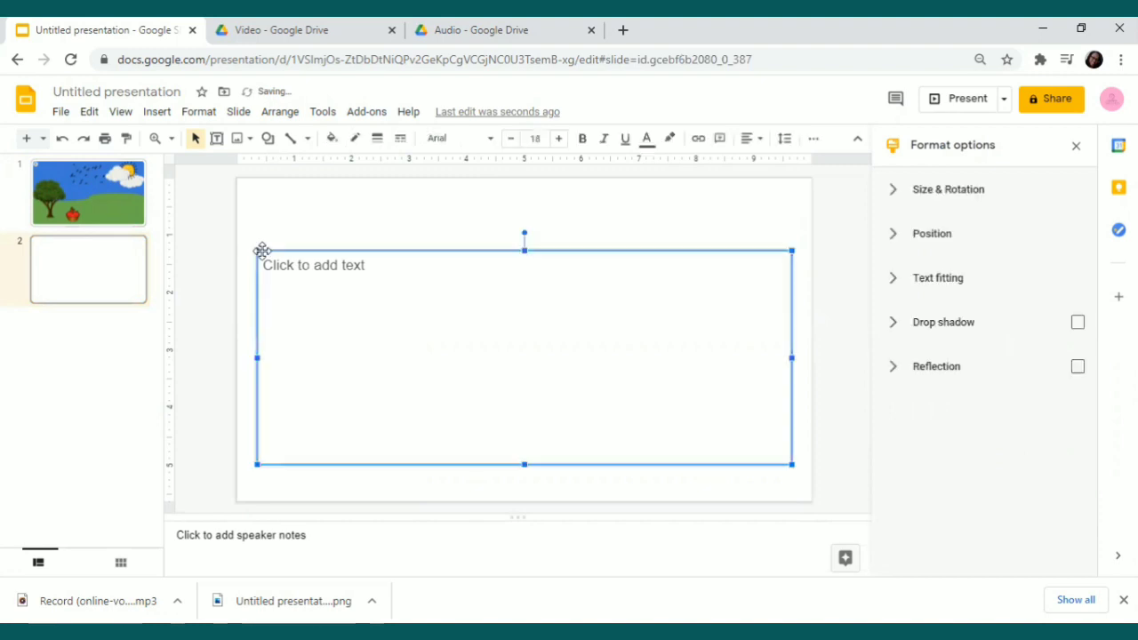
{"action": "key", "text": "Delete"}
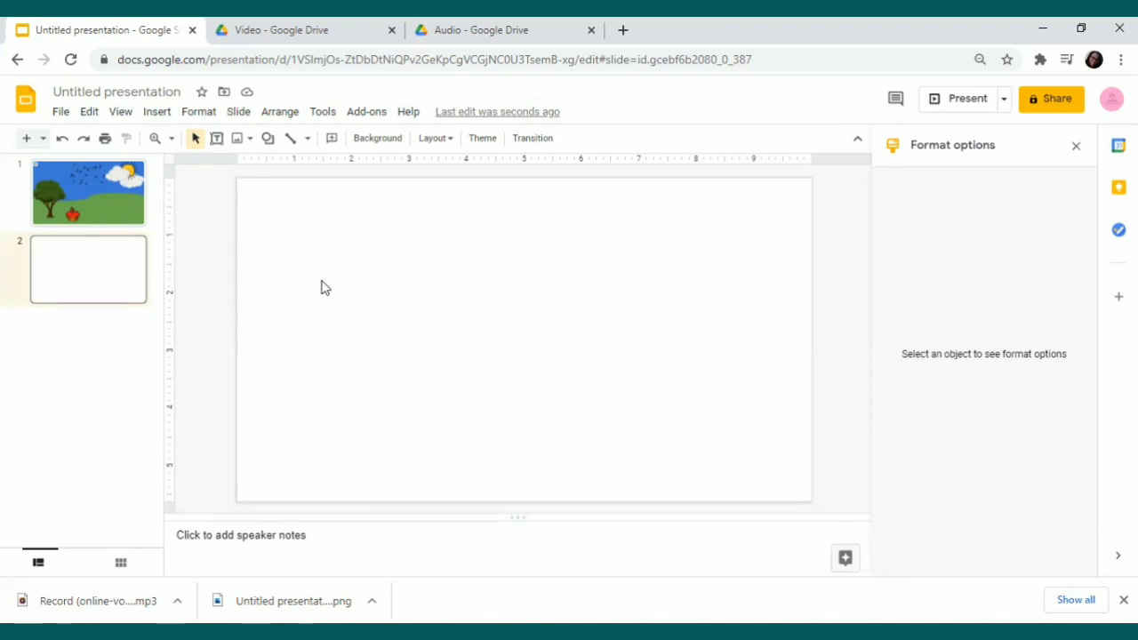
Search the web from within the presentation for "floor and wall background la" images, replacing the earlier apples query.
{"action": "left_click", "coordinate": [157, 114]}
{"action": "mouse_move", "coordinate": [171, 141]}
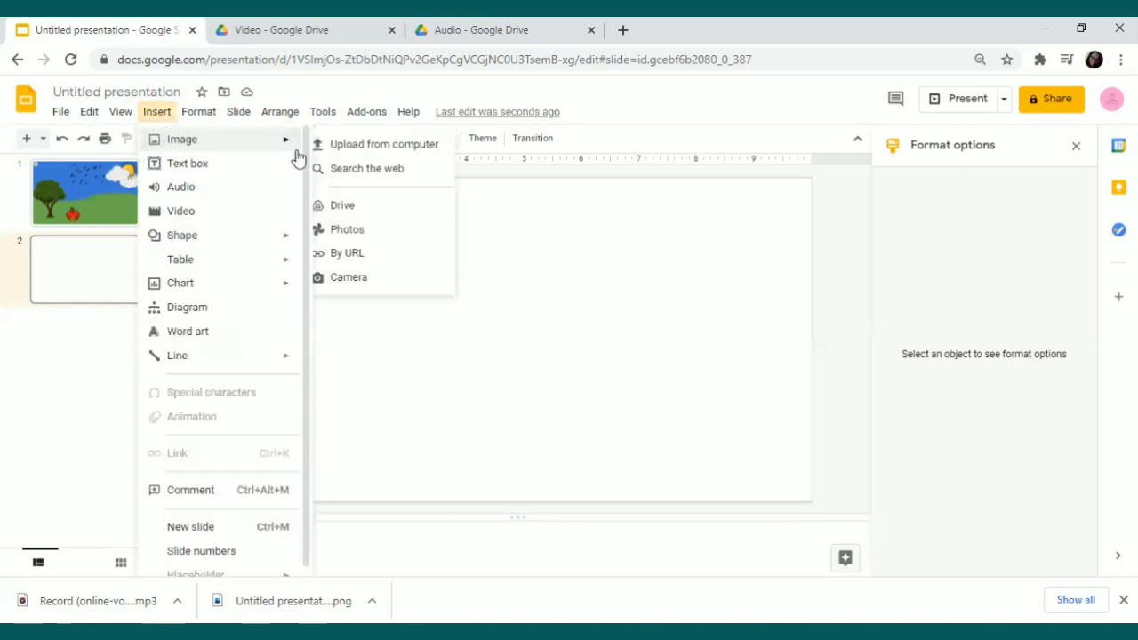
{"action": "left_click", "coordinate": [330, 177]}
{"action": "left_click", "coordinate": [923, 157]}
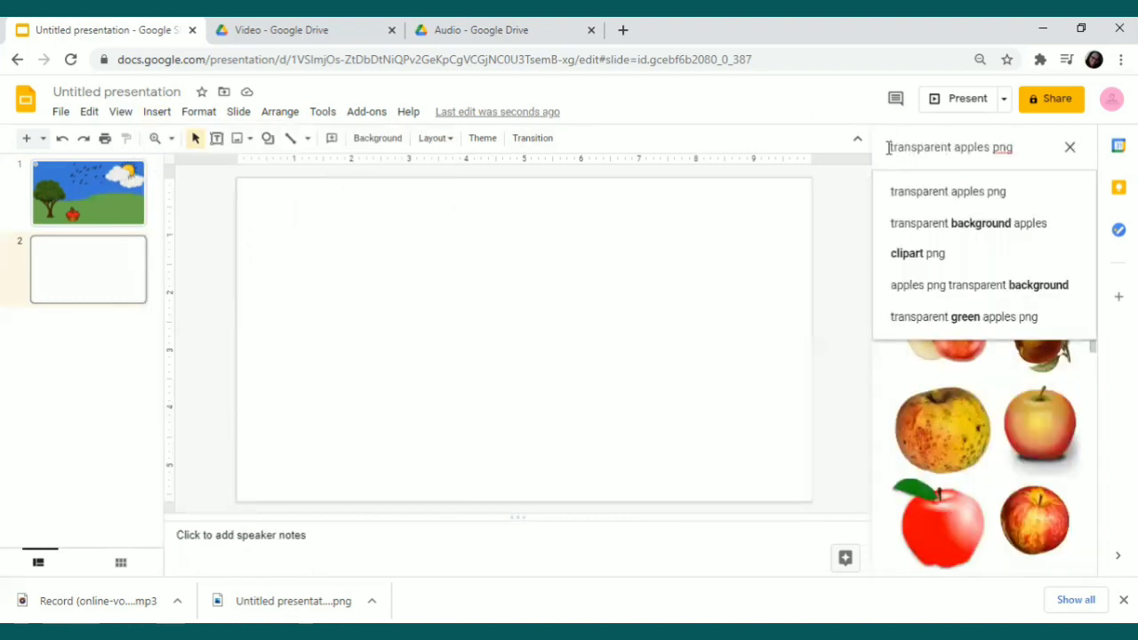
{"action": "left_click", "coordinate": [887, 148]}
{"action": "type", "text": "floor"}
{"action": "key", "text": "Return"}
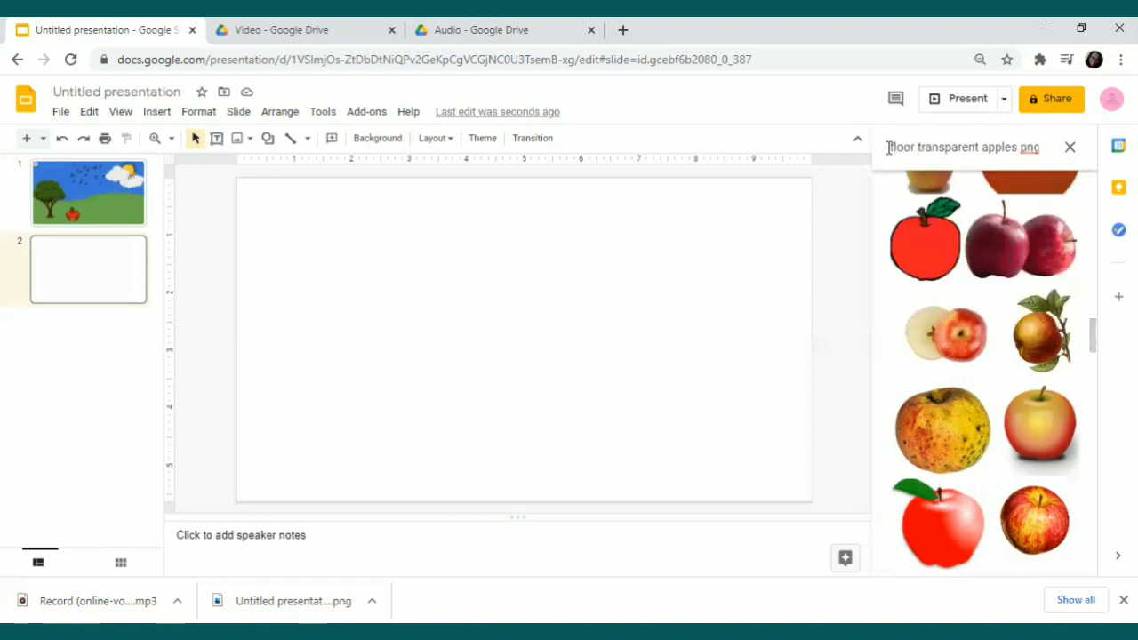
{"action": "type", "text": "and wall "}
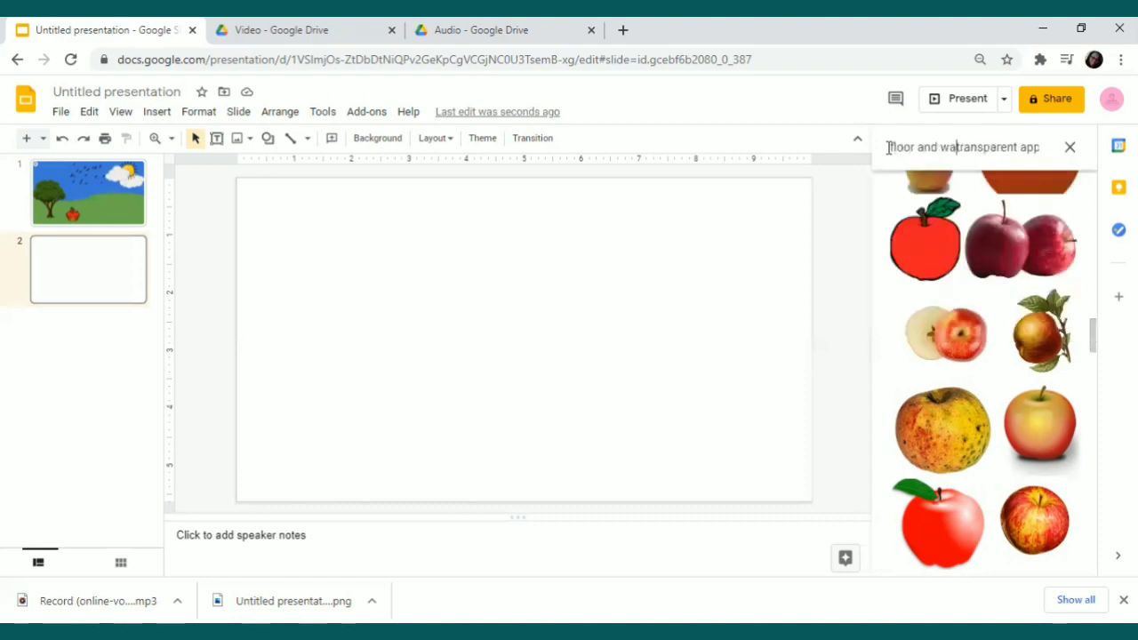
{"action": "type", "text": "bac"}
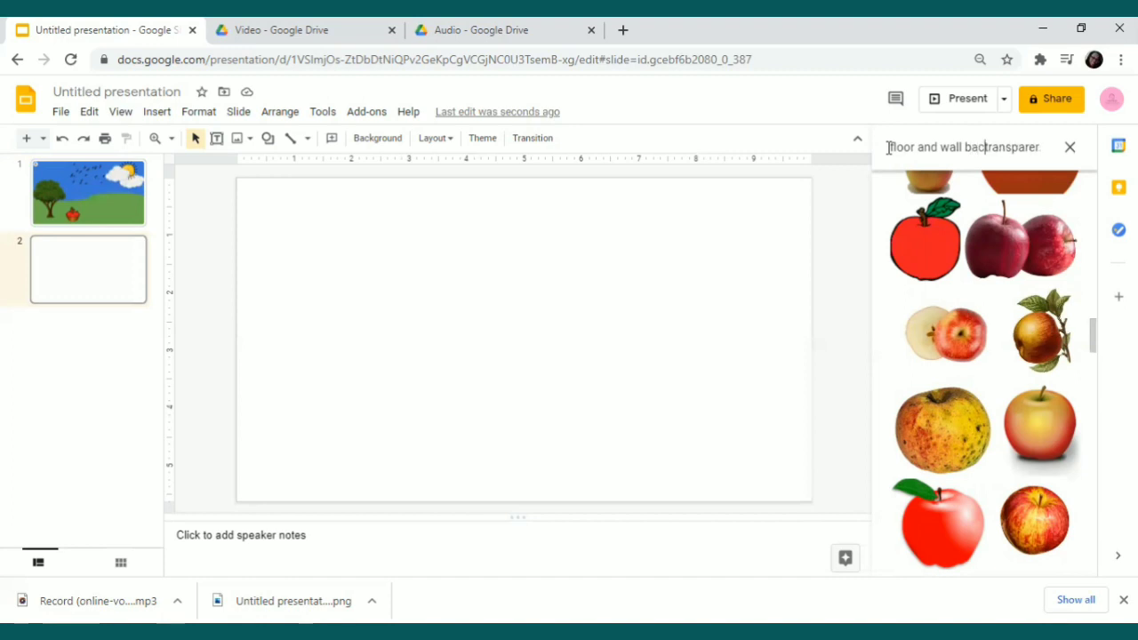
{"action": "type", "text": "kground"}
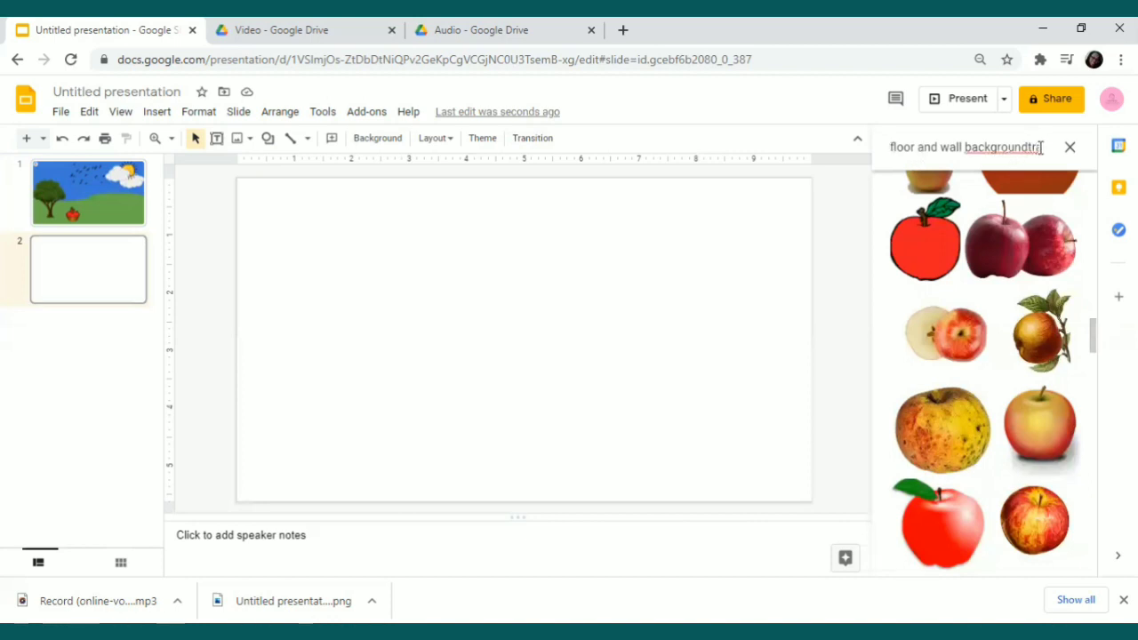
{"action": "left_click_drag", "start_coordinate": [1029, 148], "coordinate": [1056, 156]}
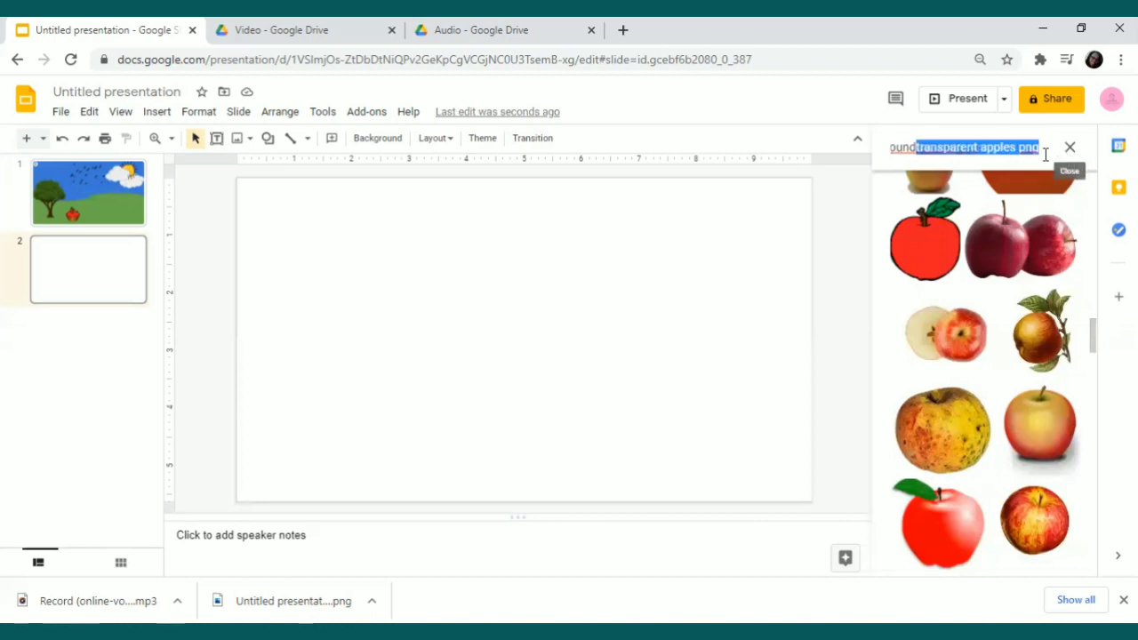
{"action": "key", "text": "BackSpace"}
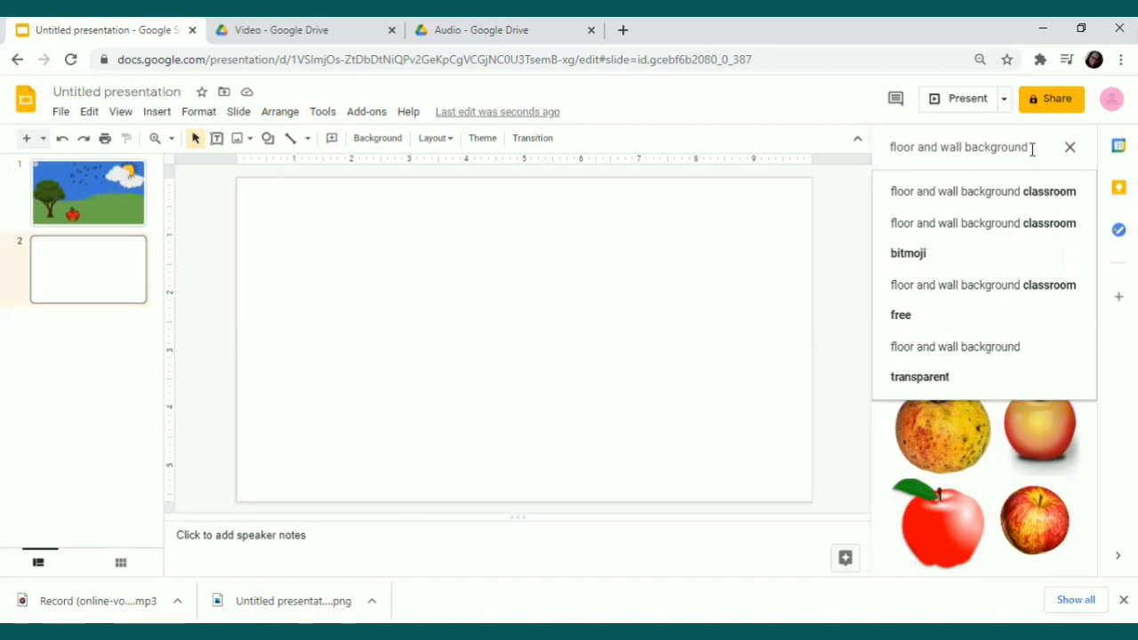
{"action": "type", "text": "la"}
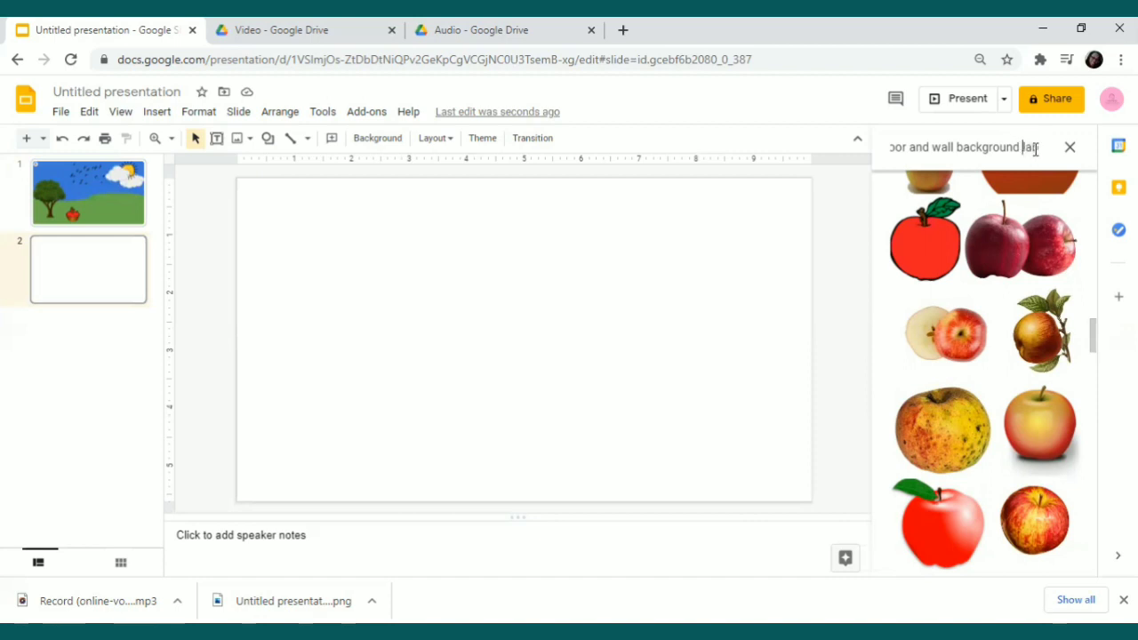
{"action": "key", "text": "BackSpace"}
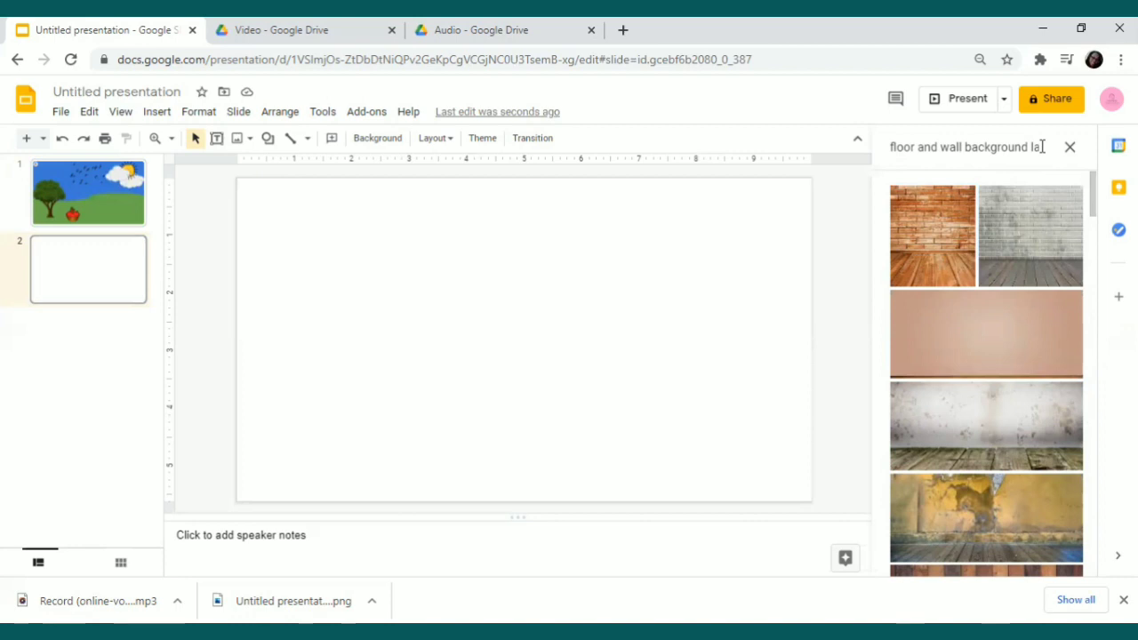
Open a new browser tab and search Google for "floor and wall background".
{"action": "left_click", "coordinate": [623, 29]}
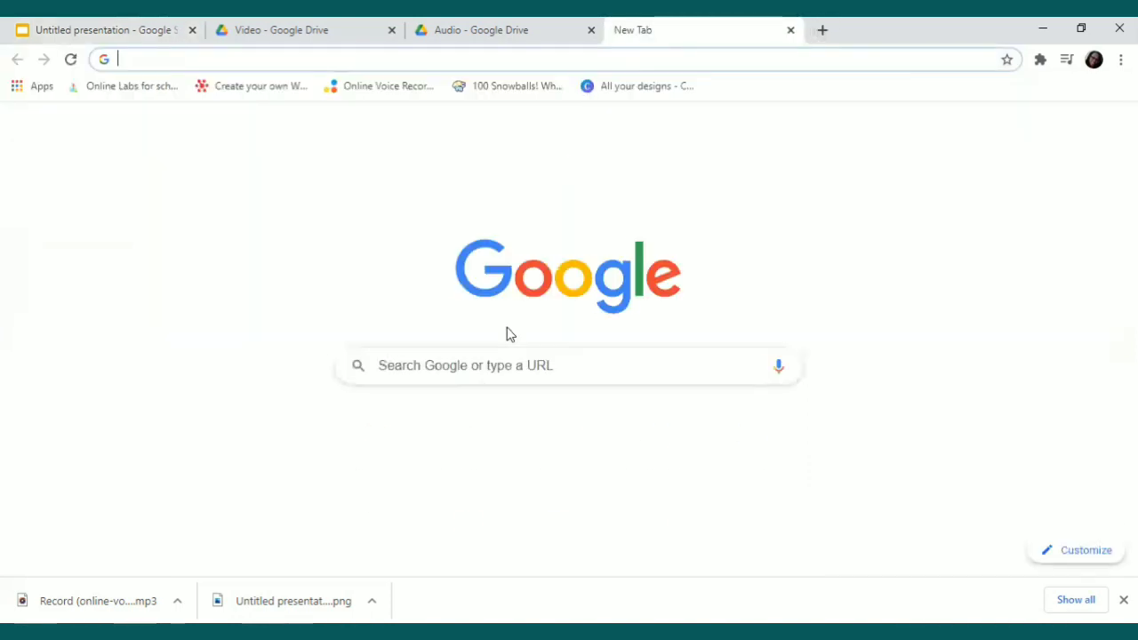
{"action": "left_click", "coordinate": [486, 371]}
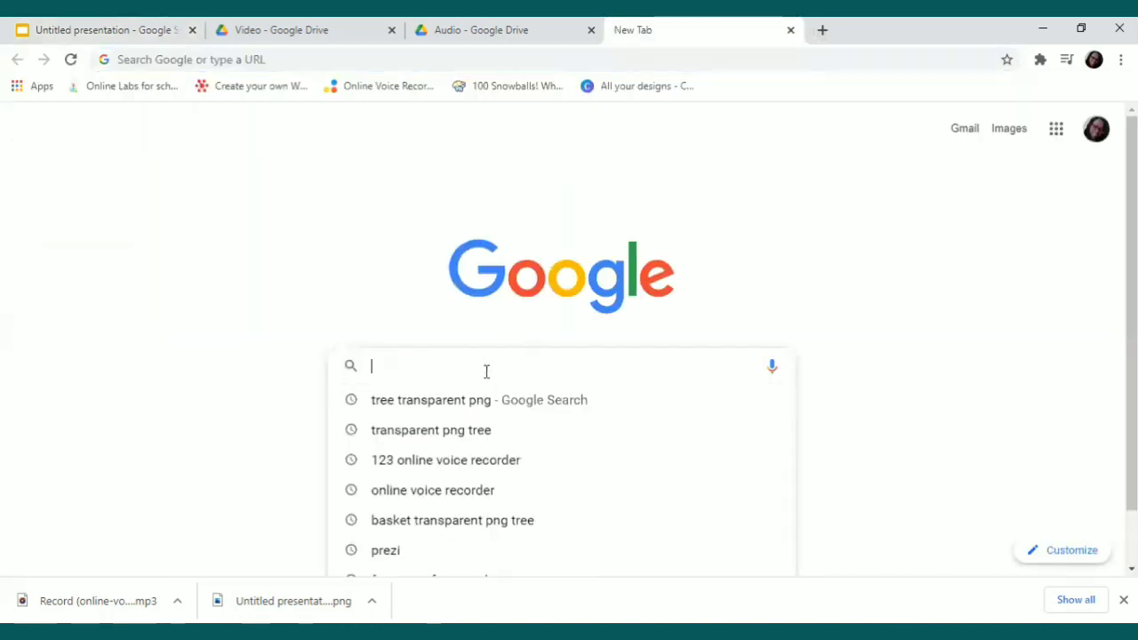
{"action": "type", "text": "floor a"}
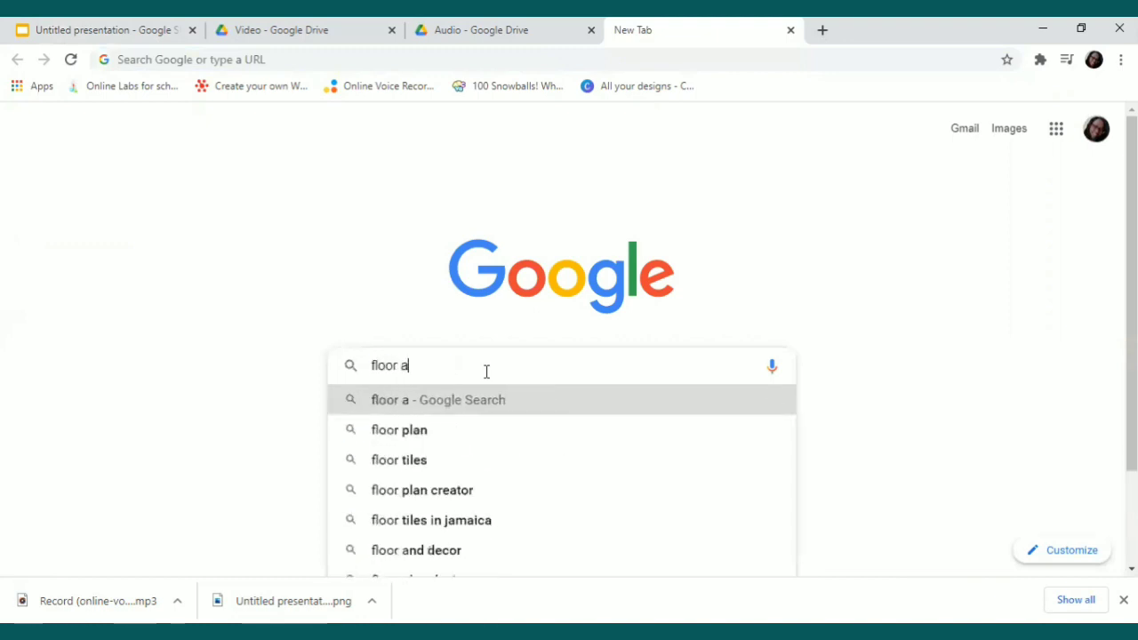
{"action": "type", "text": "nd wall"}
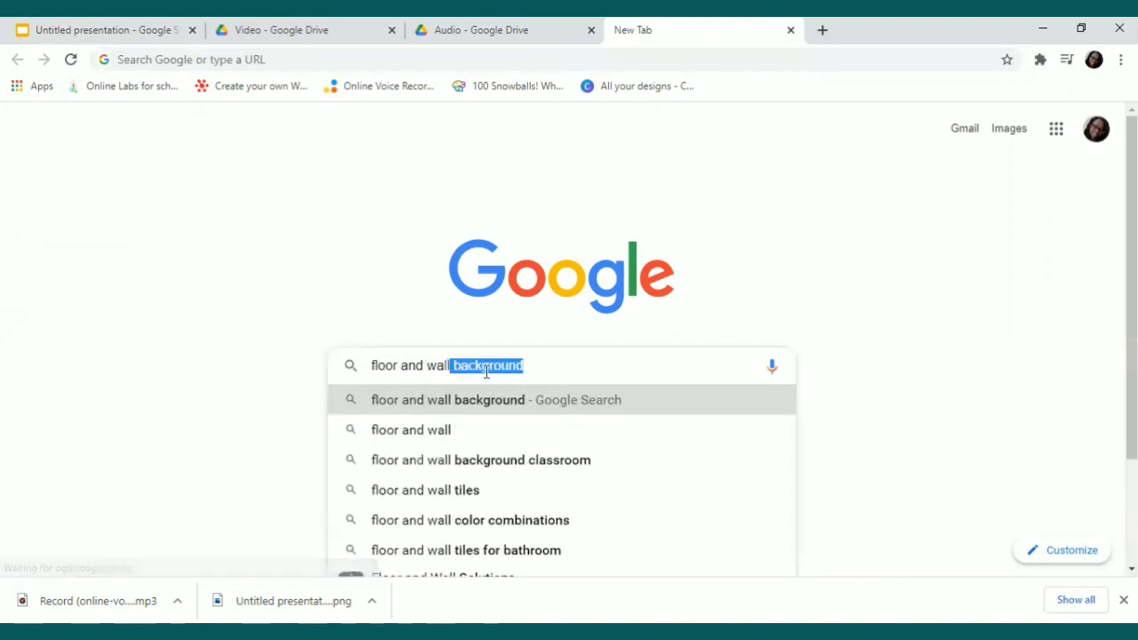
{"action": "key", "text": "Return"}
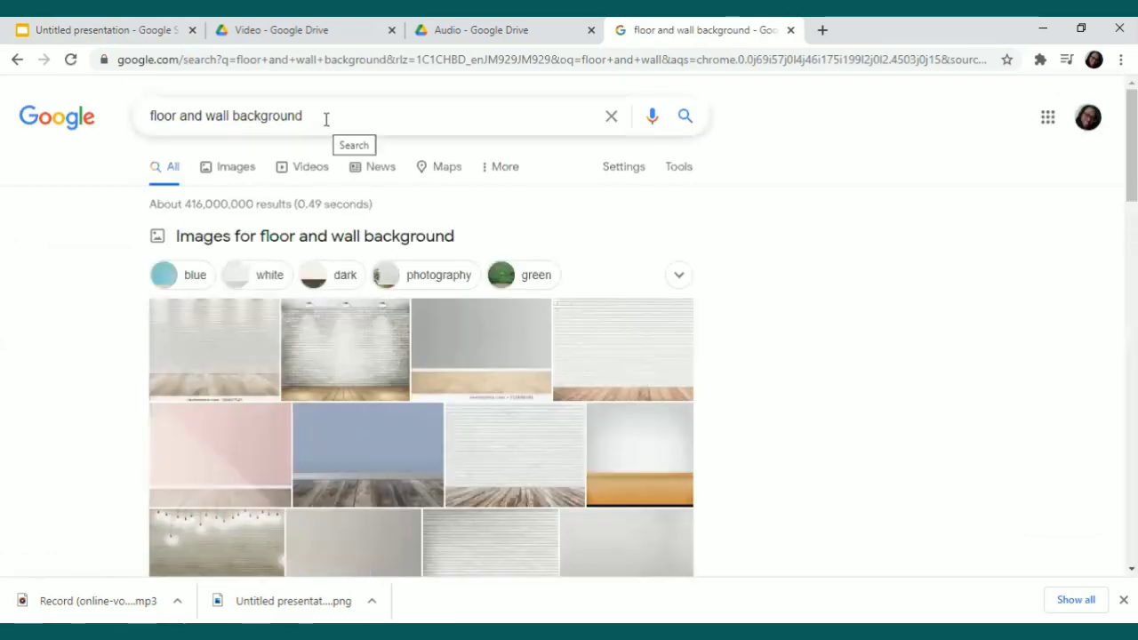
Refine the Google search to "floor and wall background science lab".
{"action": "left_click", "coordinate": [327, 119]}
{"action": "type", "text": "scien"}
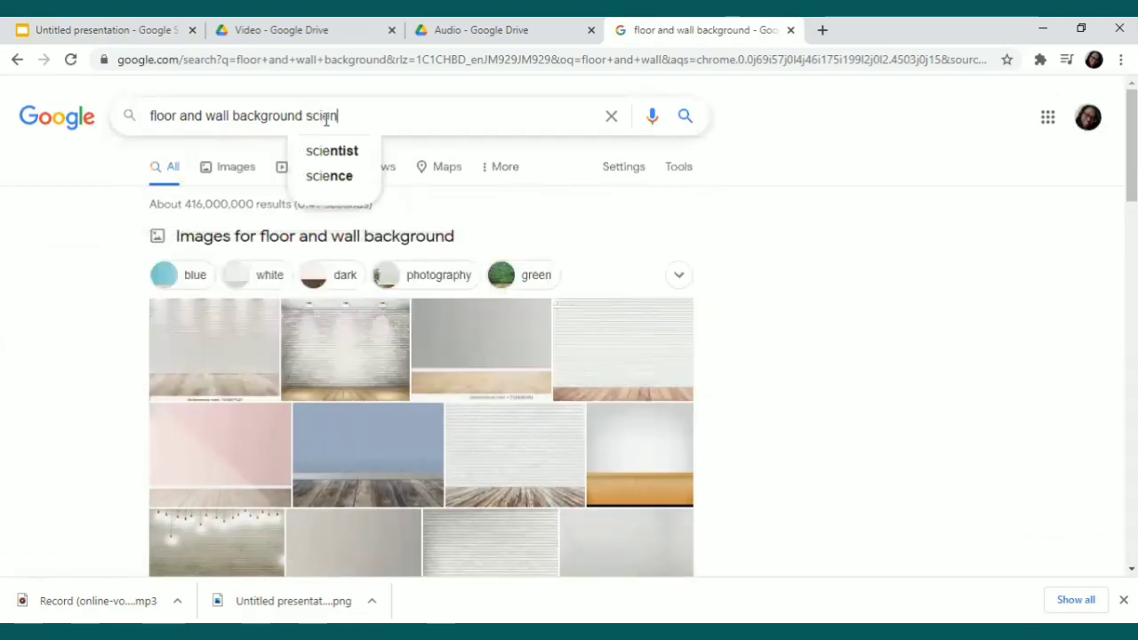
{"action": "type", "text": "ce lab"}
{"action": "key", "text": "Return"}
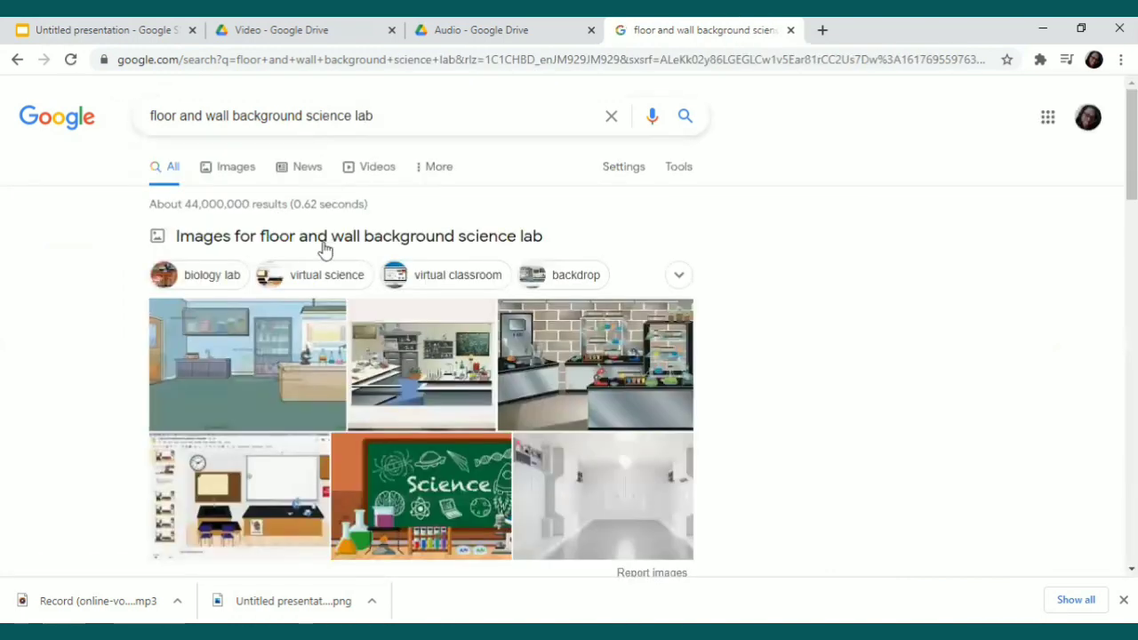
Preview several illustrated science lab images and their related images as candidate slide backgrounds, then close the preview.
{"action": "left_click", "coordinate": [291, 378]}
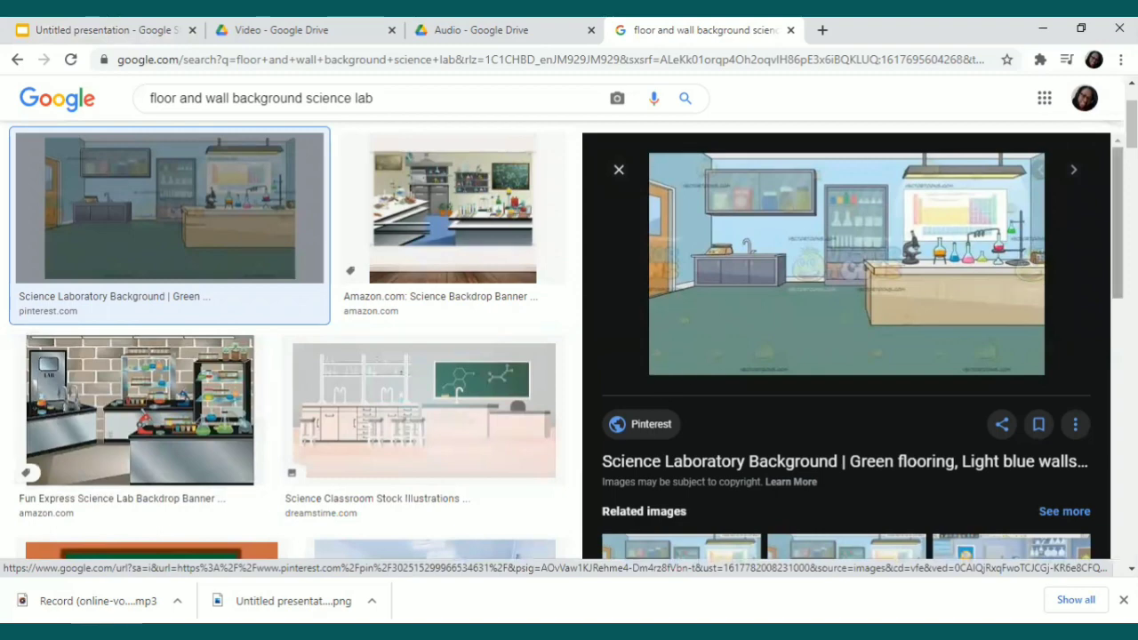
{"action": "scroll", "coordinate": [846, 346], "scroll_direction": "down", "scroll_amount": 1}
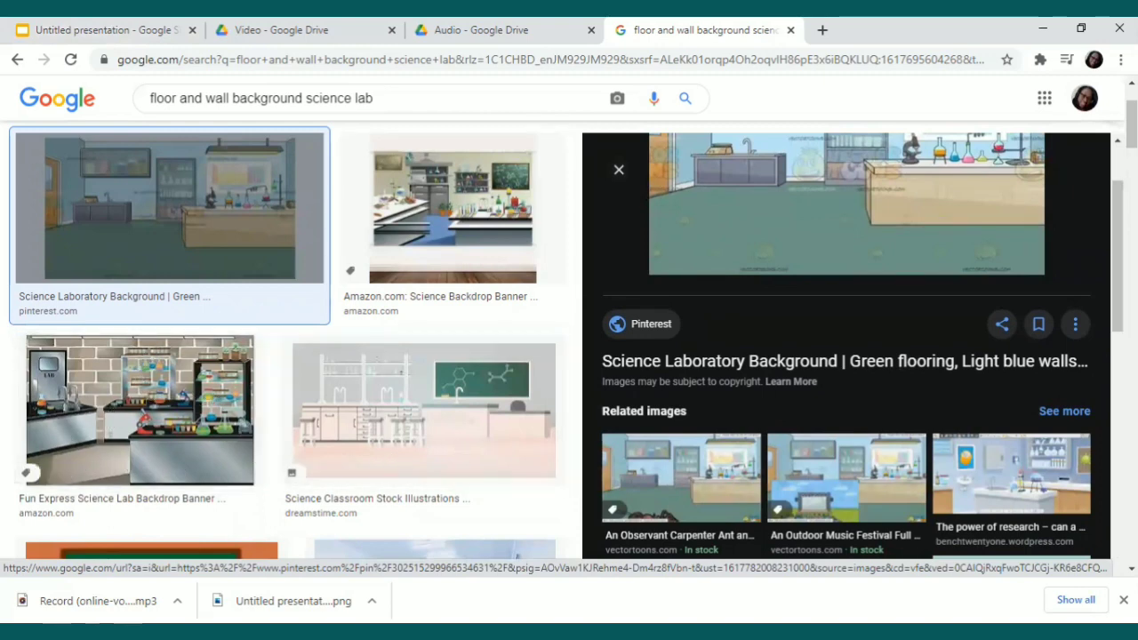
{"action": "scroll", "coordinate": [844, 347], "scroll_direction": "down", "scroll_amount": 3}
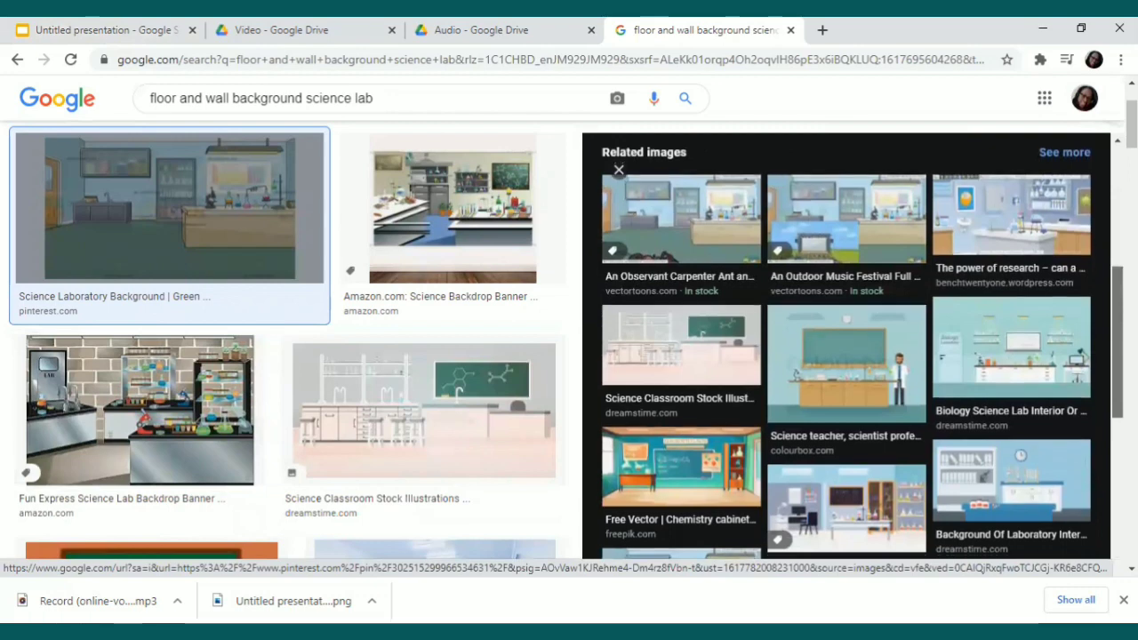
{"action": "scroll", "coordinate": [1075, 421], "scroll_direction": "down", "scroll_amount": 1}
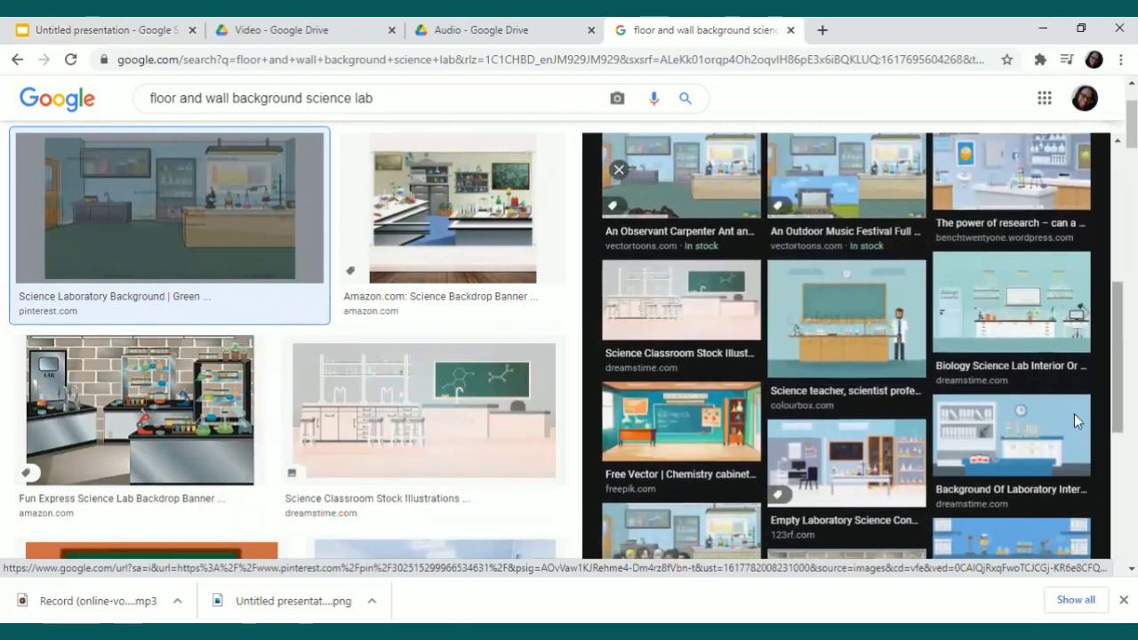
{"action": "left_click", "coordinate": [710, 444]}
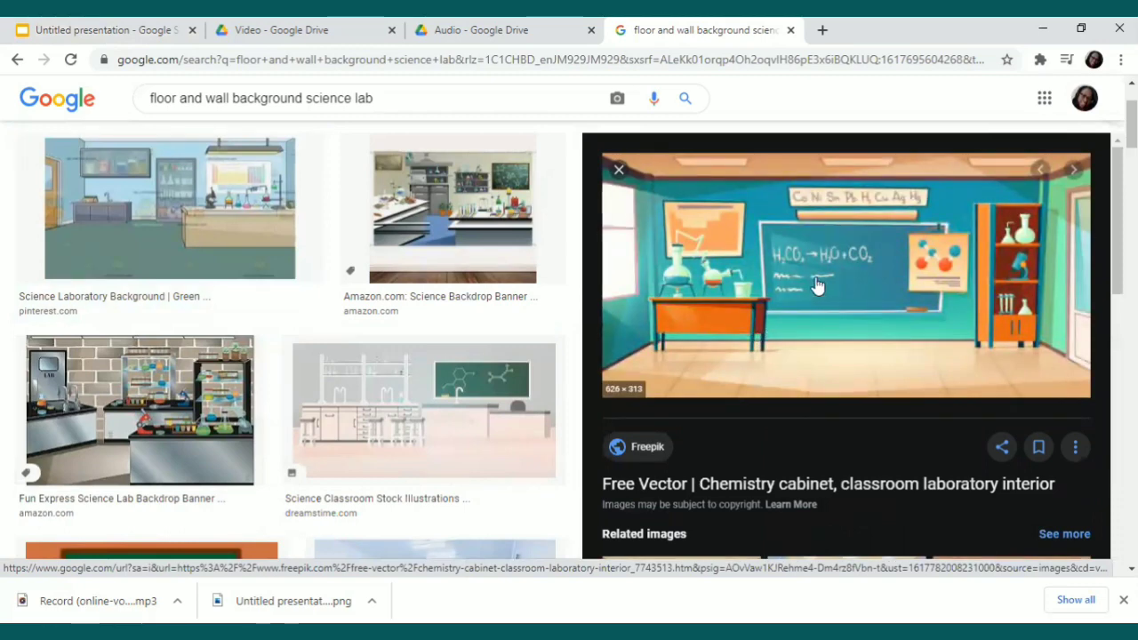
{"action": "left_click", "coordinate": [227, 434]}
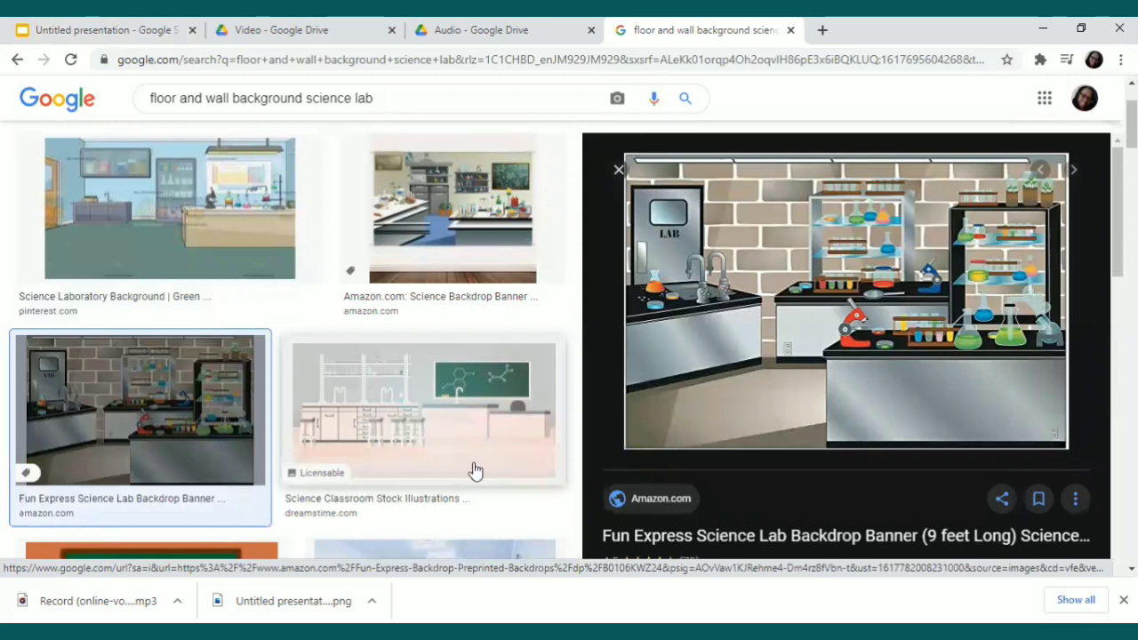
{"action": "left_click", "coordinate": [213, 240]}
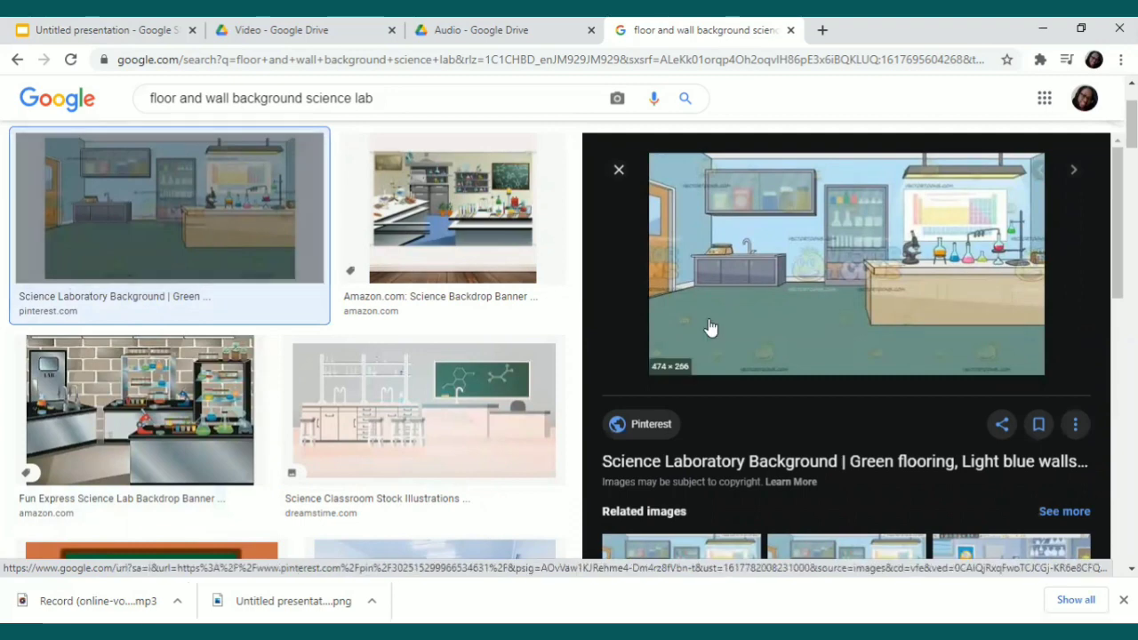
{"action": "scroll", "coordinate": [844, 400], "scroll_direction": "down", "scroll_amount": 3}
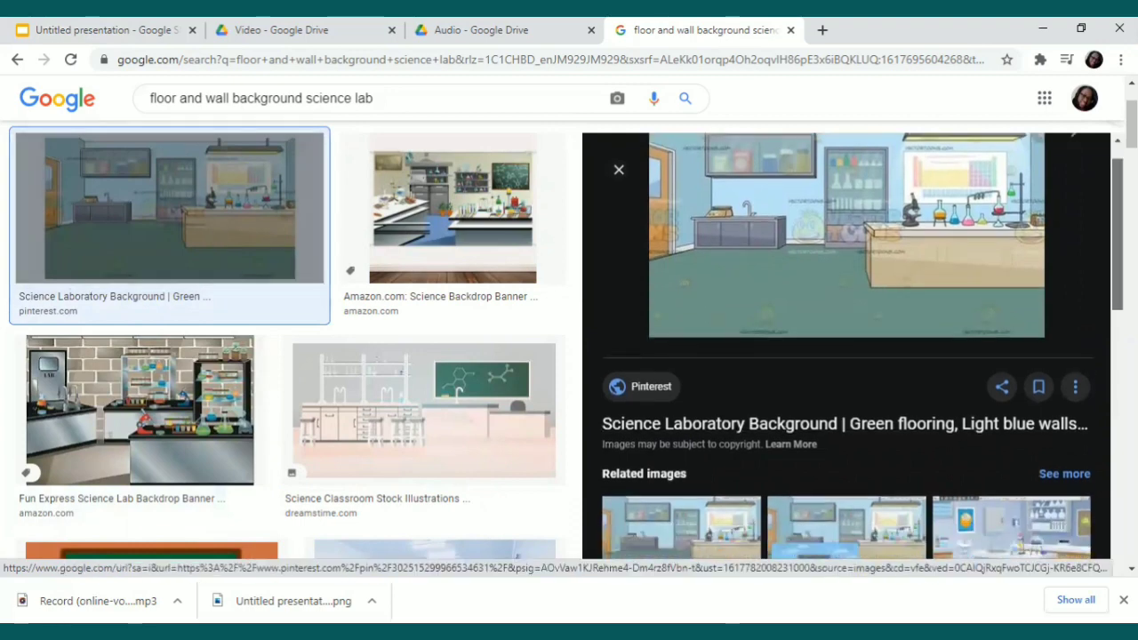
{"action": "scroll", "coordinate": [814, 374], "scroll_direction": "down", "scroll_amount": 1}
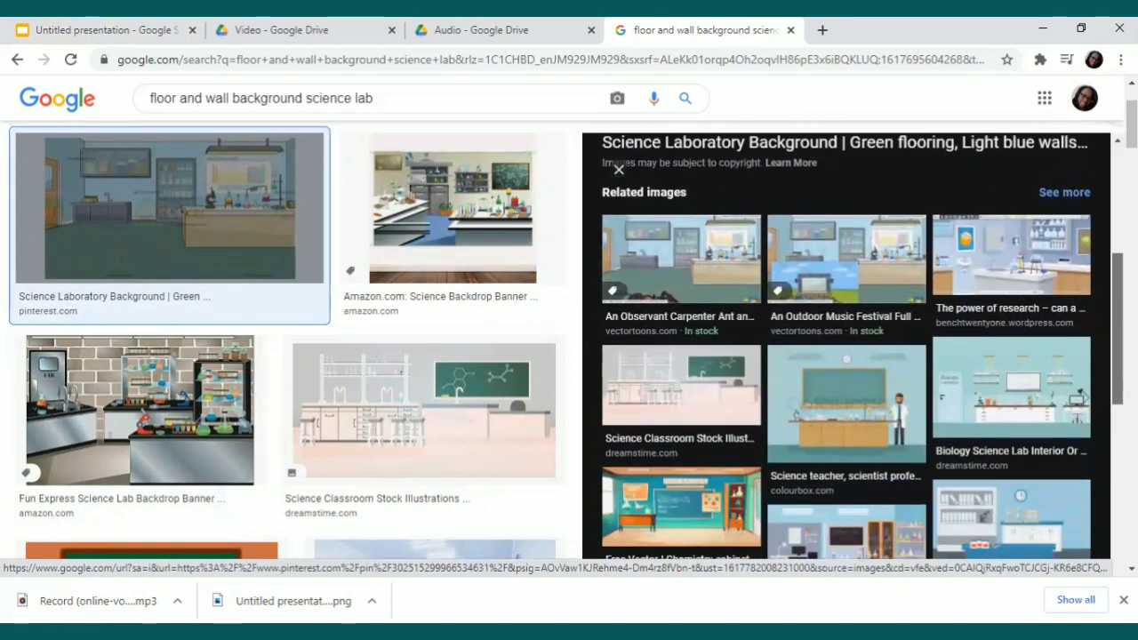
{"action": "left_click", "coordinate": [813, 374]}
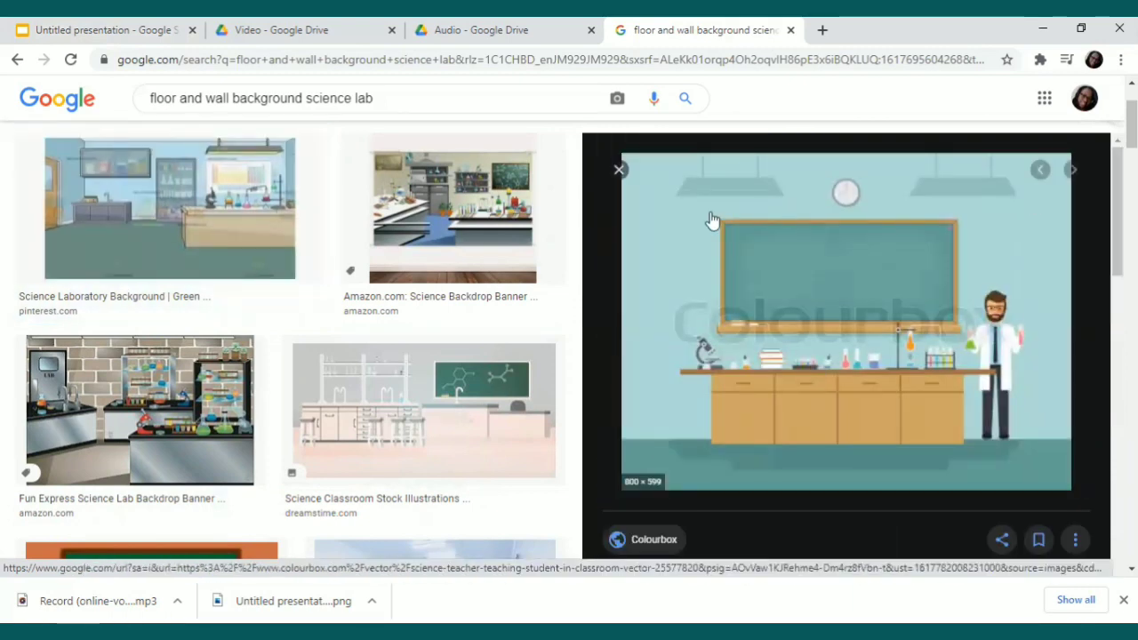
{"action": "left_click", "coordinate": [617, 171]}
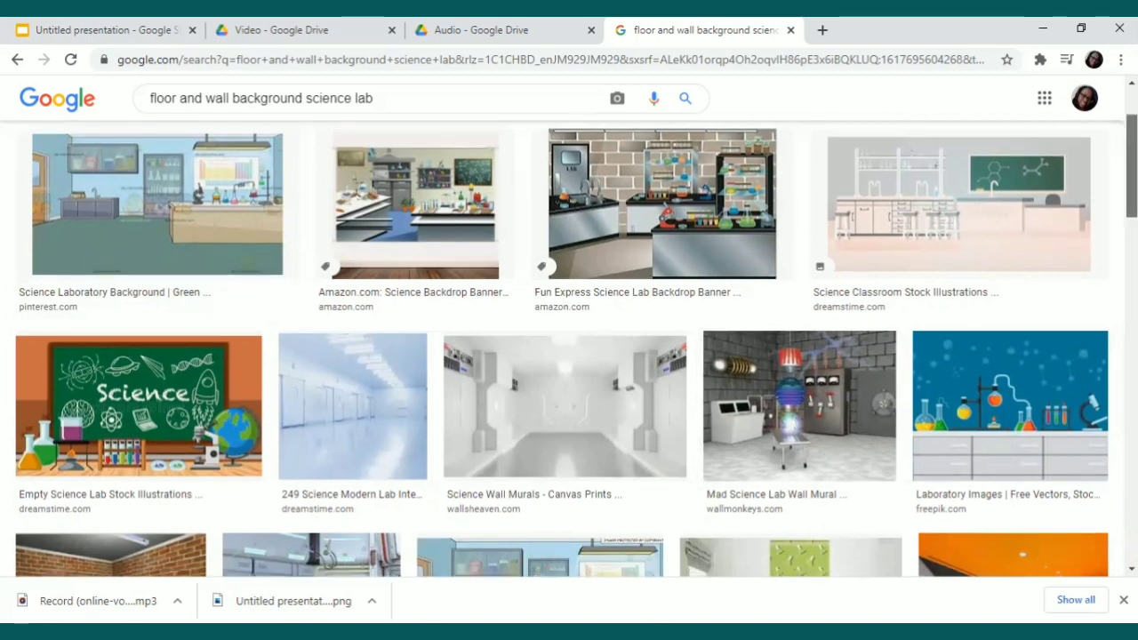
Look through the Google image results for a science lab picture suitable as a slide background.
{"action": "scroll", "coordinate": [569, 356], "scroll_direction": "down", "scroll_amount": 1}
{"action": "scroll", "coordinate": [569, 355], "scroll_direction": "down", "scroll_amount": 3}
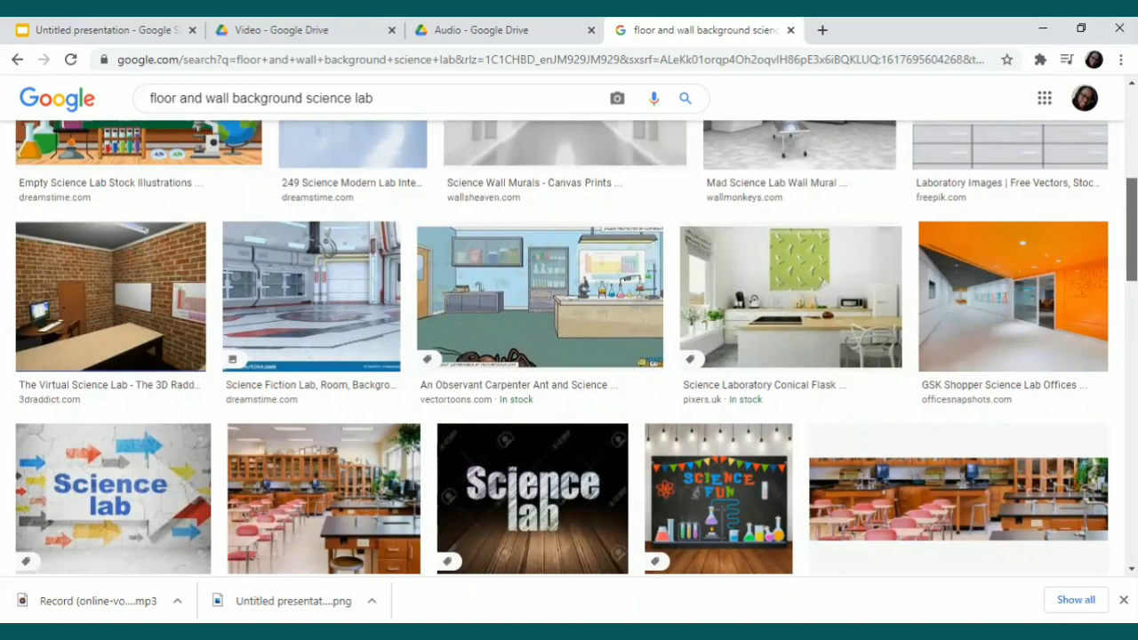
{"action": "scroll", "coordinate": [569, 356], "scroll_direction": "down", "scroll_amount": 3}
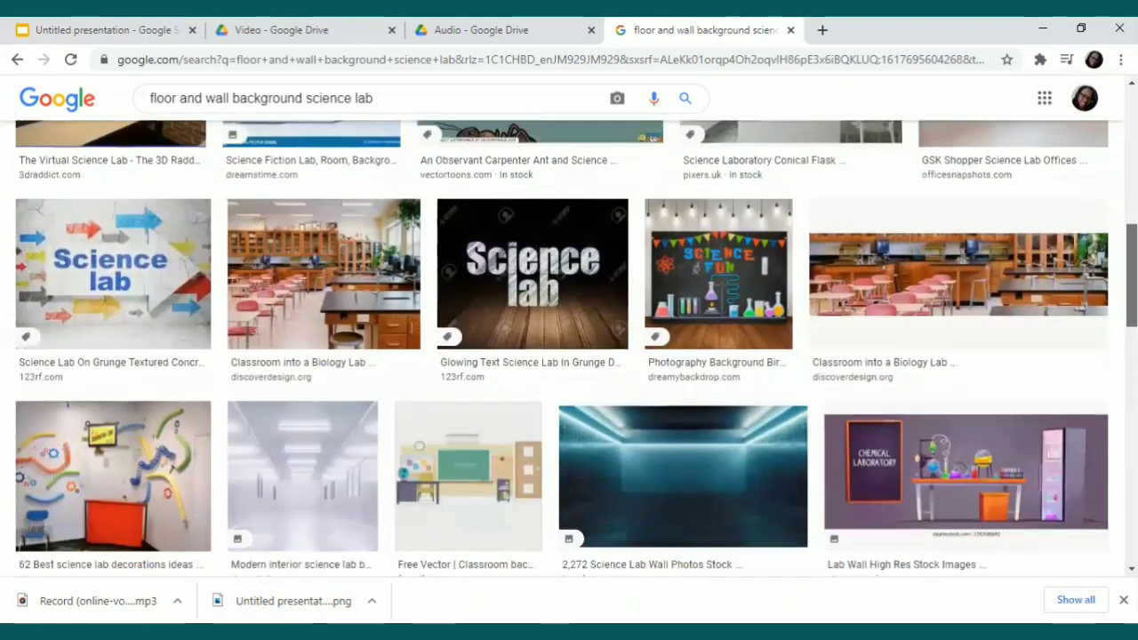
{"action": "scroll", "coordinate": [569, 356], "scroll_direction": "down", "scroll_amount": 1}
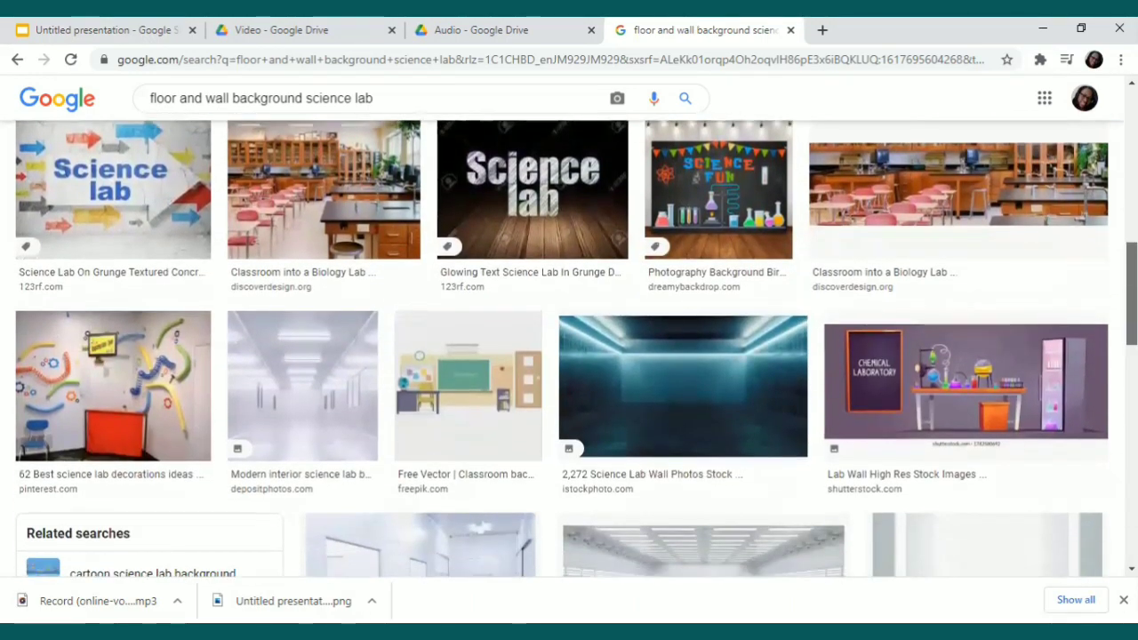
{"action": "scroll", "coordinate": [569, 356], "scroll_direction": "up", "scroll_amount": 6}
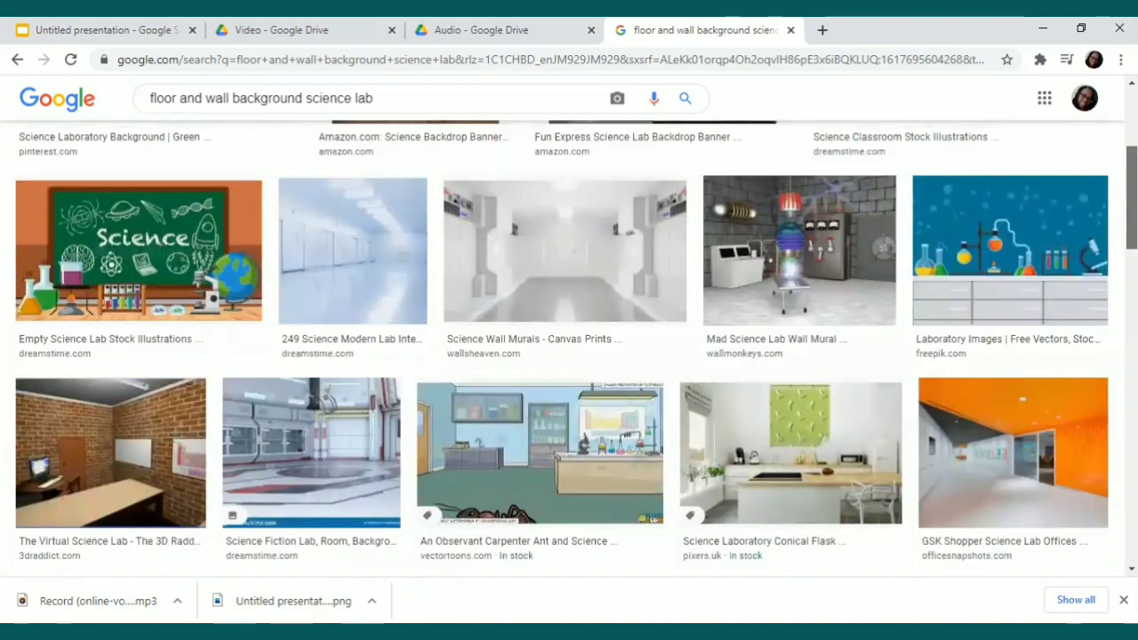
{"action": "scroll", "coordinate": [569, 356], "scroll_direction": "up", "scroll_amount": 3}
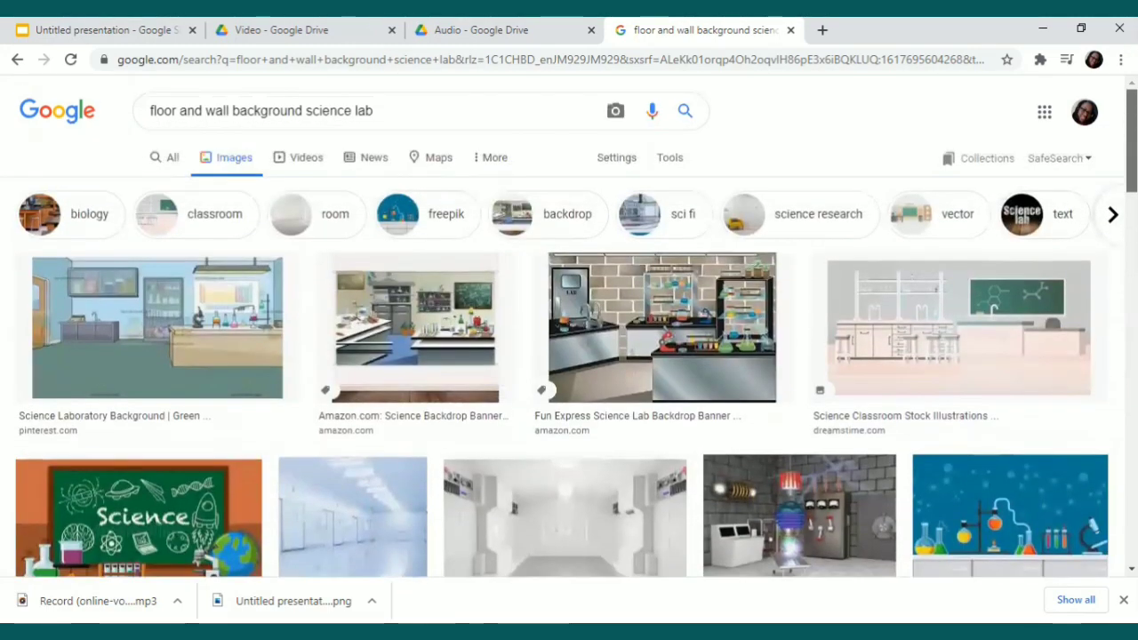
{"action": "scroll", "coordinate": [569, 356], "scroll_direction": "down", "scroll_amount": 5}
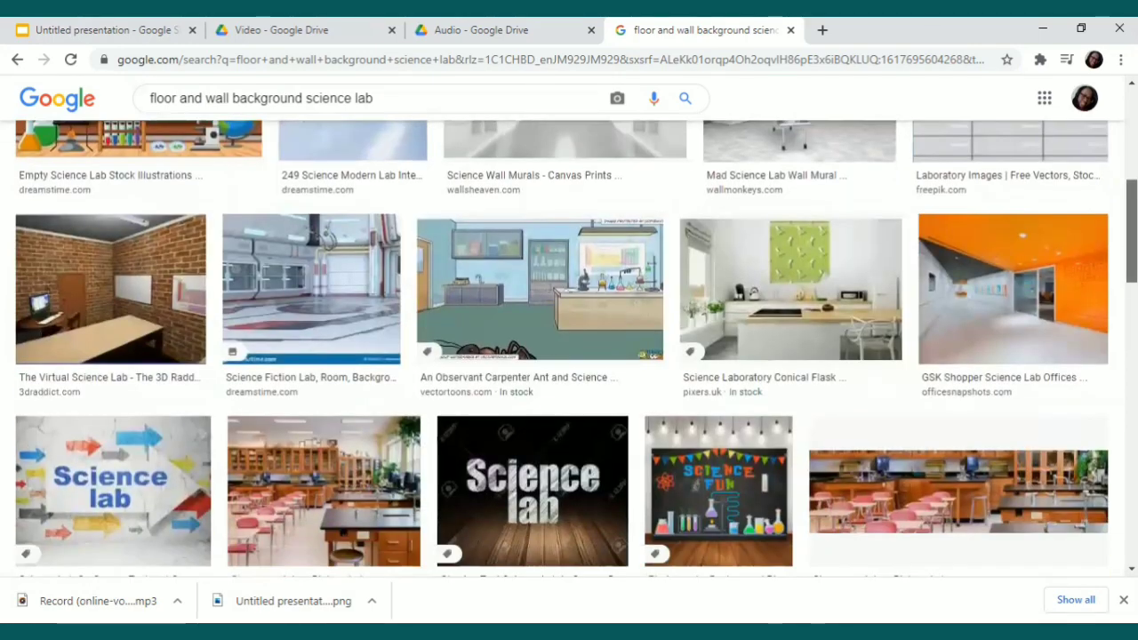
{"action": "scroll", "coordinate": [568, 356], "scroll_direction": "down", "scroll_amount": 4}
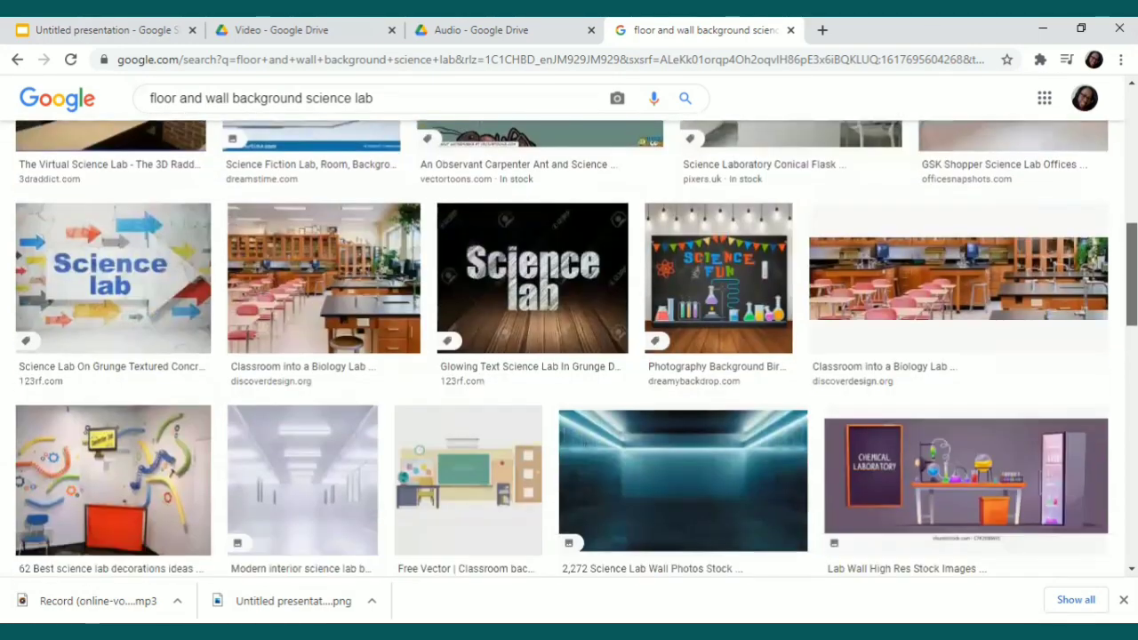
{"action": "scroll", "coordinate": [569, 355], "scroll_direction": "down", "scroll_amount": 4}
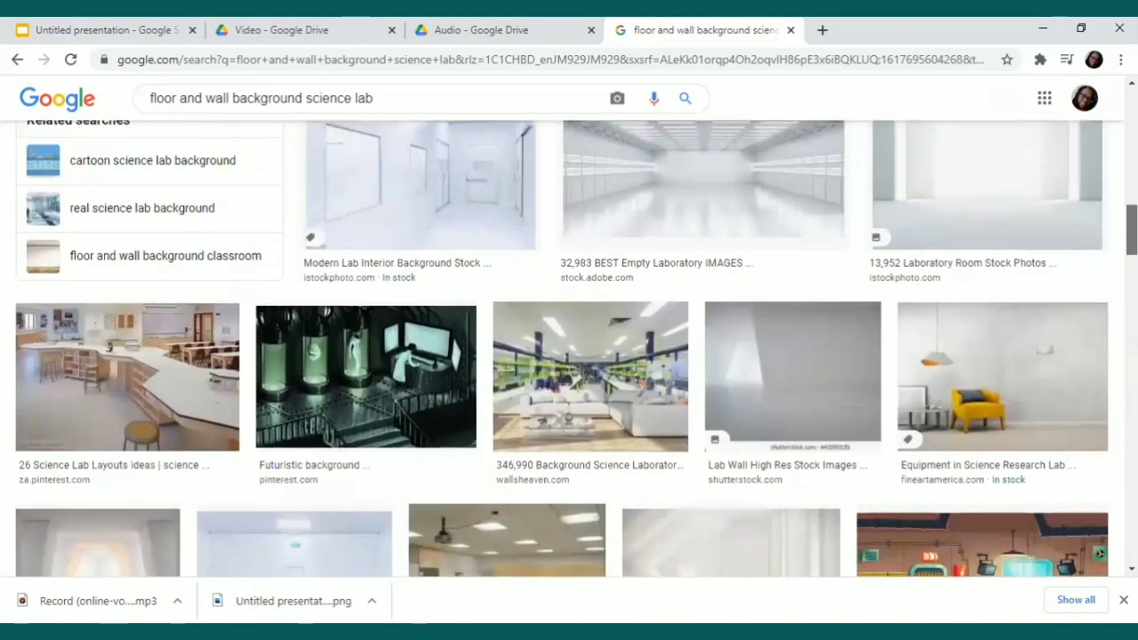
{"action": "scroll", "coordinate": [569, 356], "scroll_direction": "down", "scroll_amount": 4}
{"action": "scroll", "coordinate": [568, 356], "scroll_direction": "down", "scroll_amount": 1}
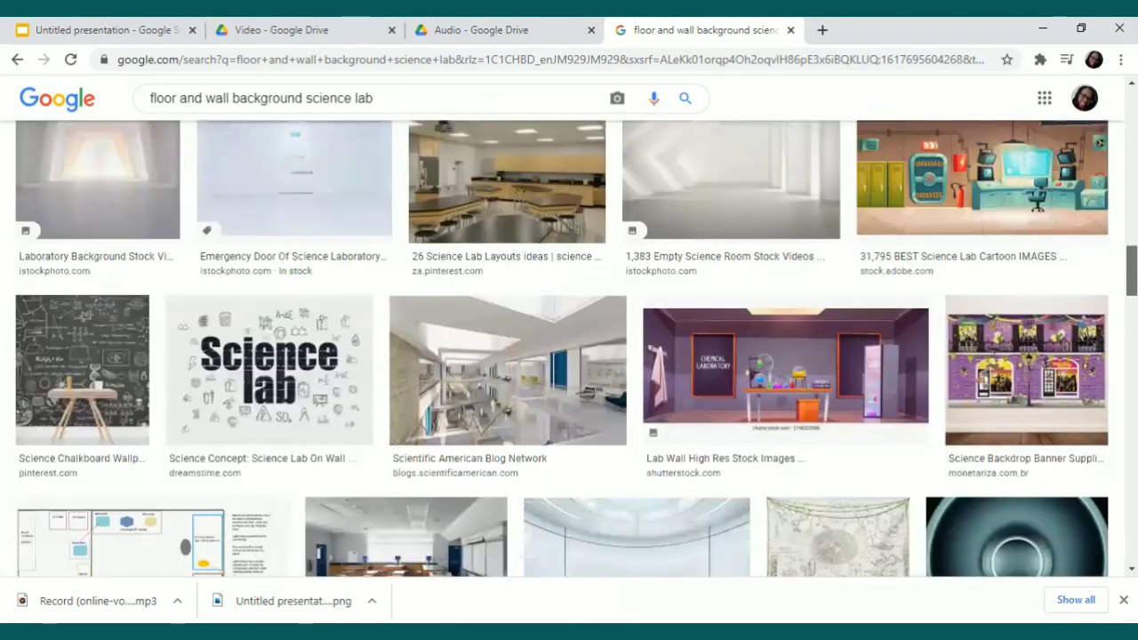
{"action": "scroll", "coordinate": [568, 355], "scroll_direction": "down", "scroll_amount": 4}
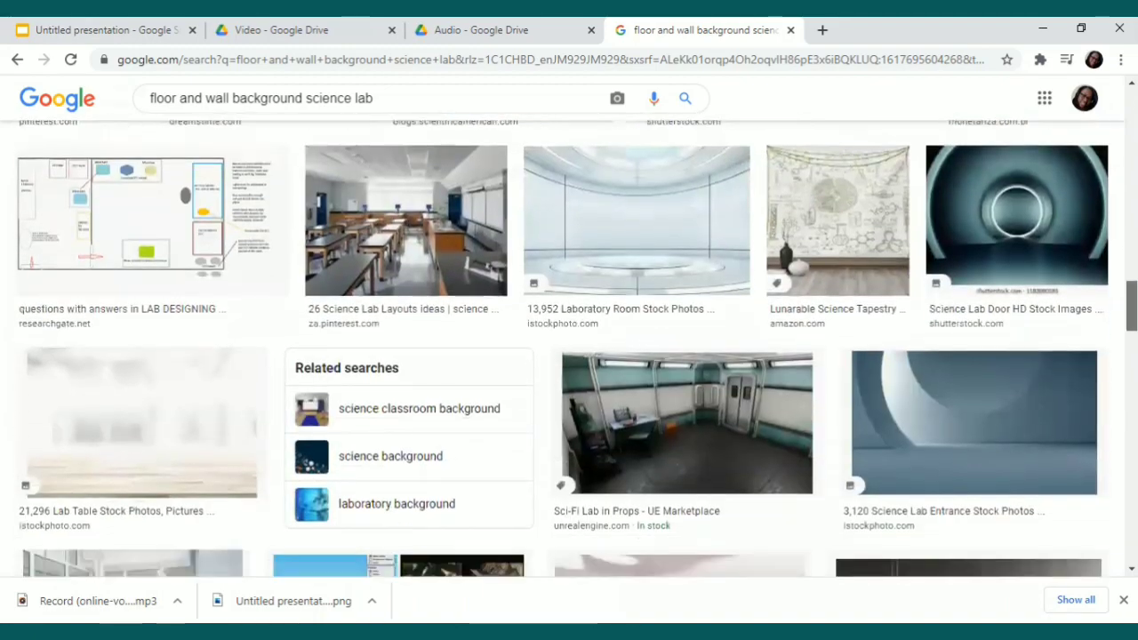
{"action": "scroll", "coordinate": [569, 356], "scroll_direction": "down", "scroll_amount": 2}
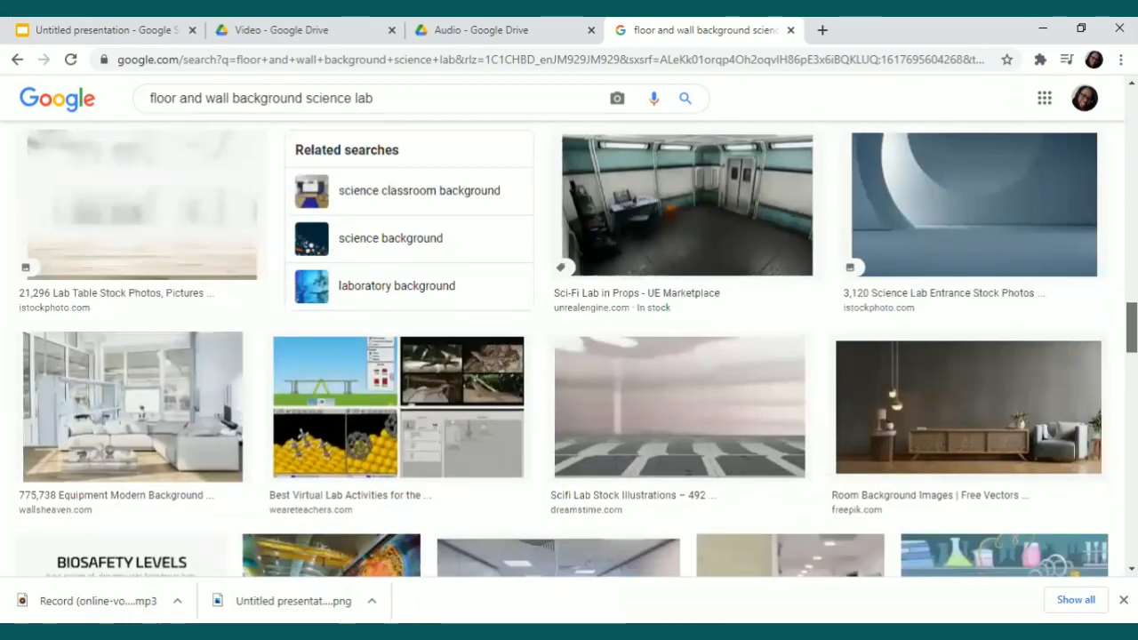
{"action": "scroll", "coordinate": [569, 356], "scroll_direction": "up", "scroll_amount": 12}
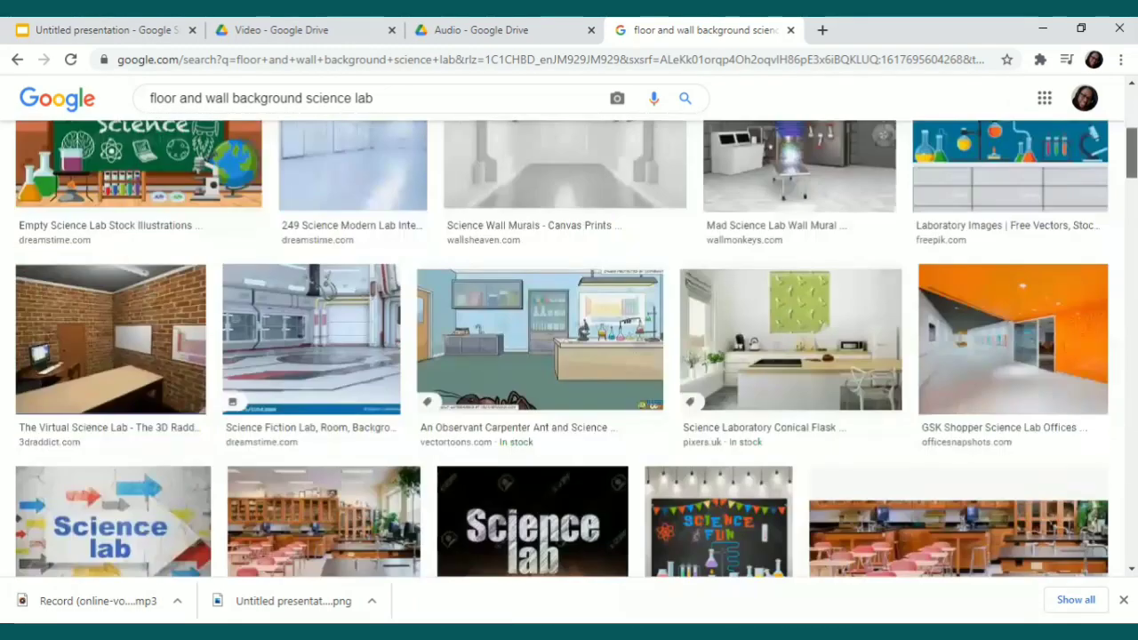
{"action": "scroll", "coordinate": [569, 355], "scroll_direction": "up", "scroll_amount": 4}
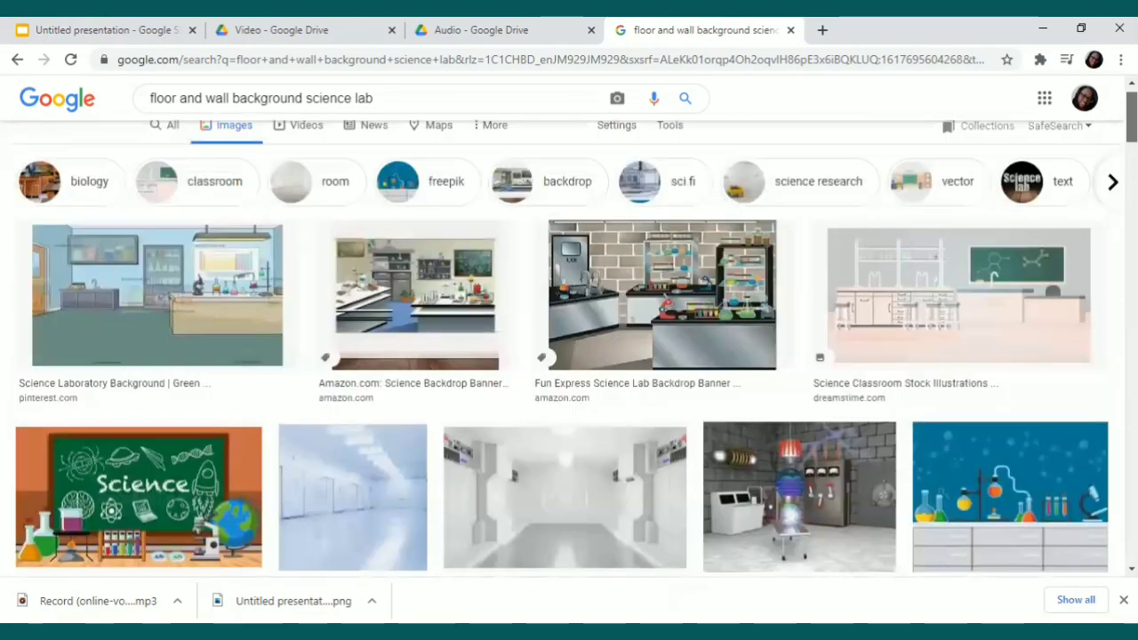
{"action": "scroll", "coordinate": [569, 355], "scroll_direction": "up", "scroll_amount": 1}
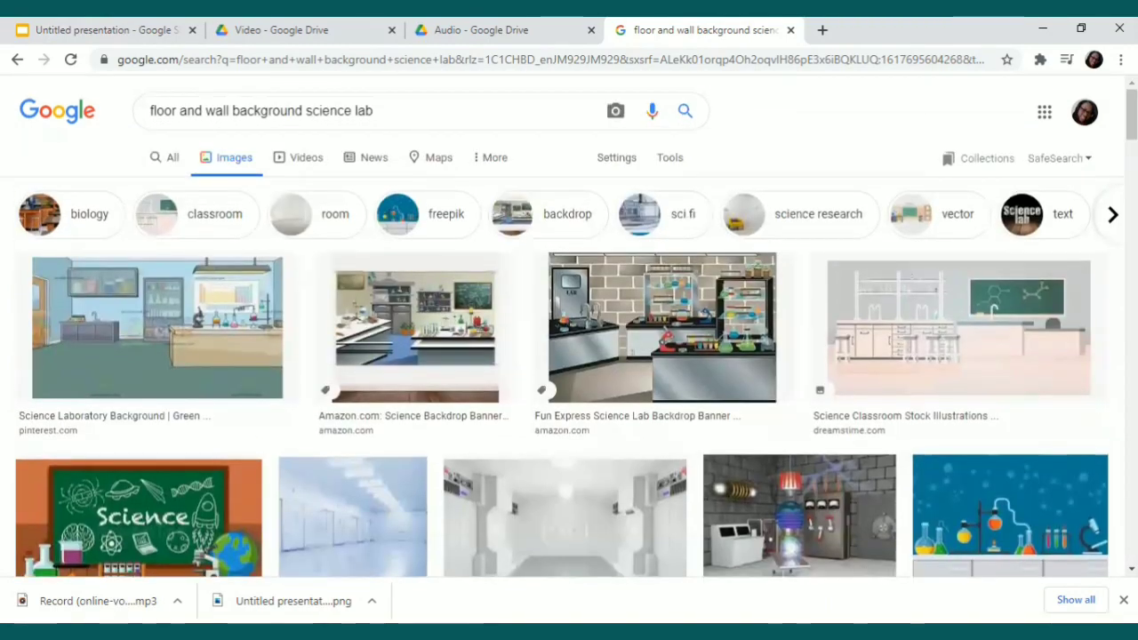
Narrow the image results with the classroom and biology filters and examine them for a suitable lab background.
{"action": "left_click", "coordinate": [232, 221]}
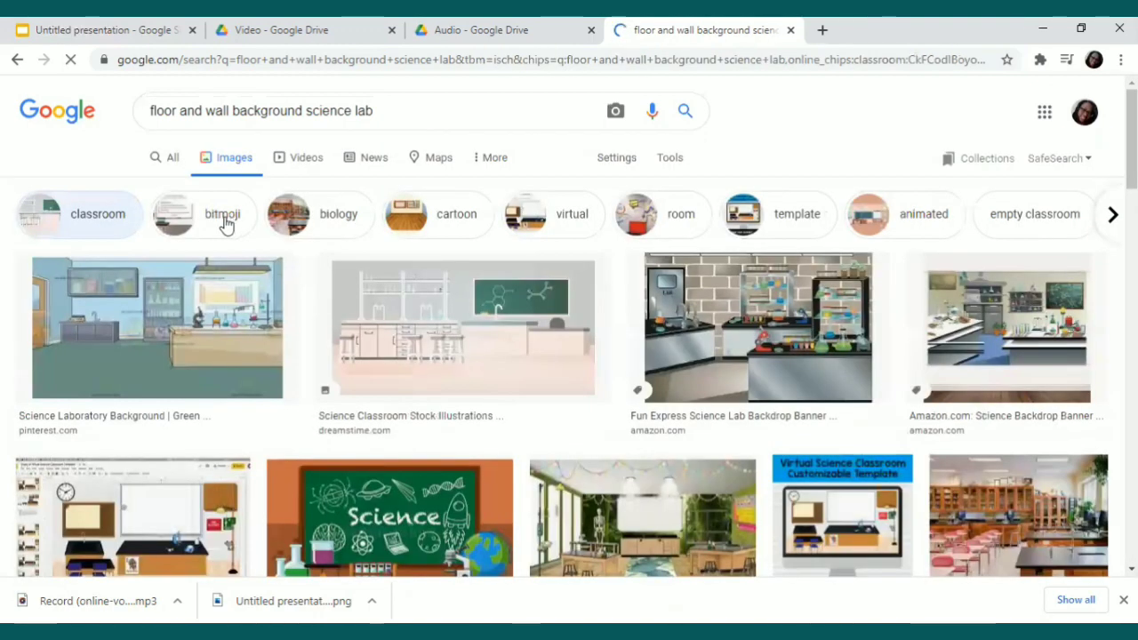
{"action": "left_click", "coordinate": [339, 222]}
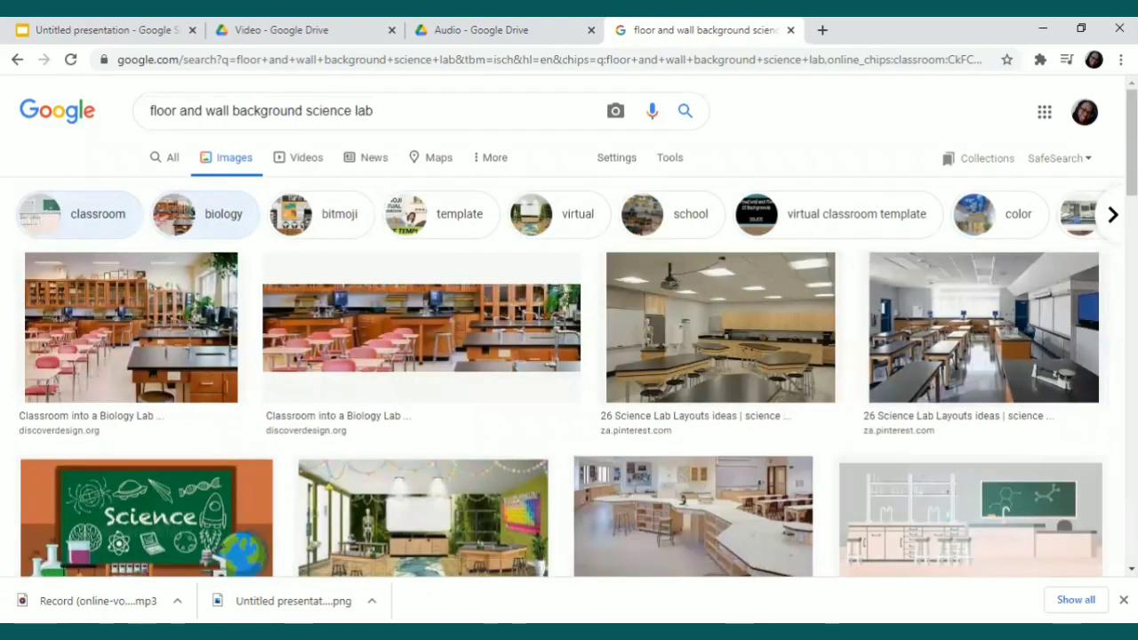
{"action": "scroll", "coordinate": [569, 355], "scroll_direction": "down", "scroll_amount": 2}
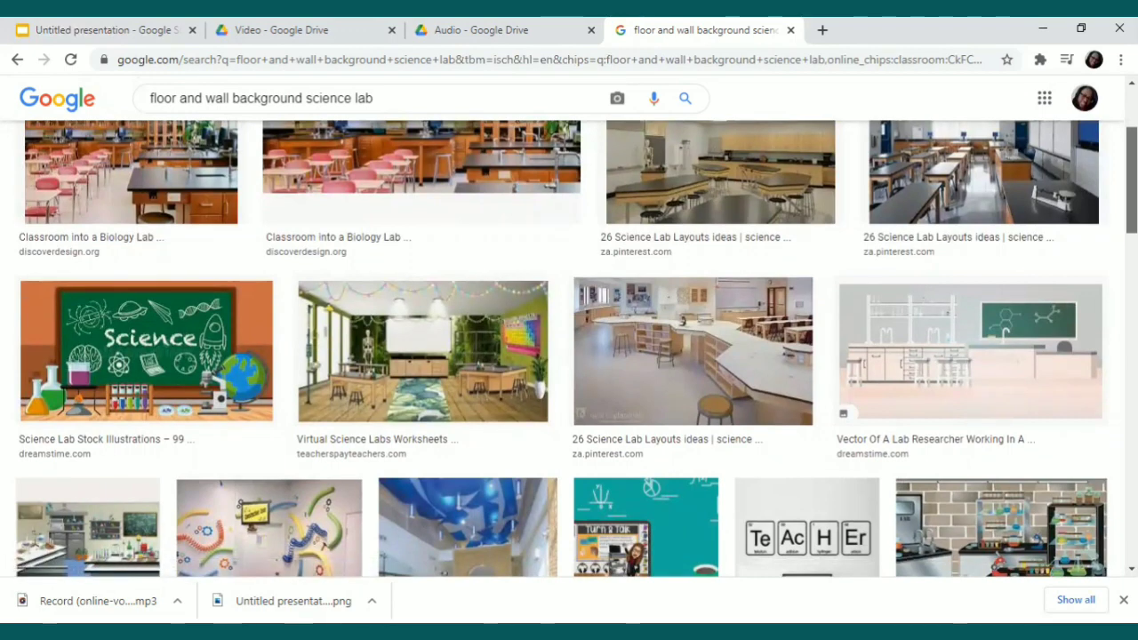
{"action": "scroll", "coordinate": [569, 346], "scroll_direction": "down", "scroll_amount": 1}
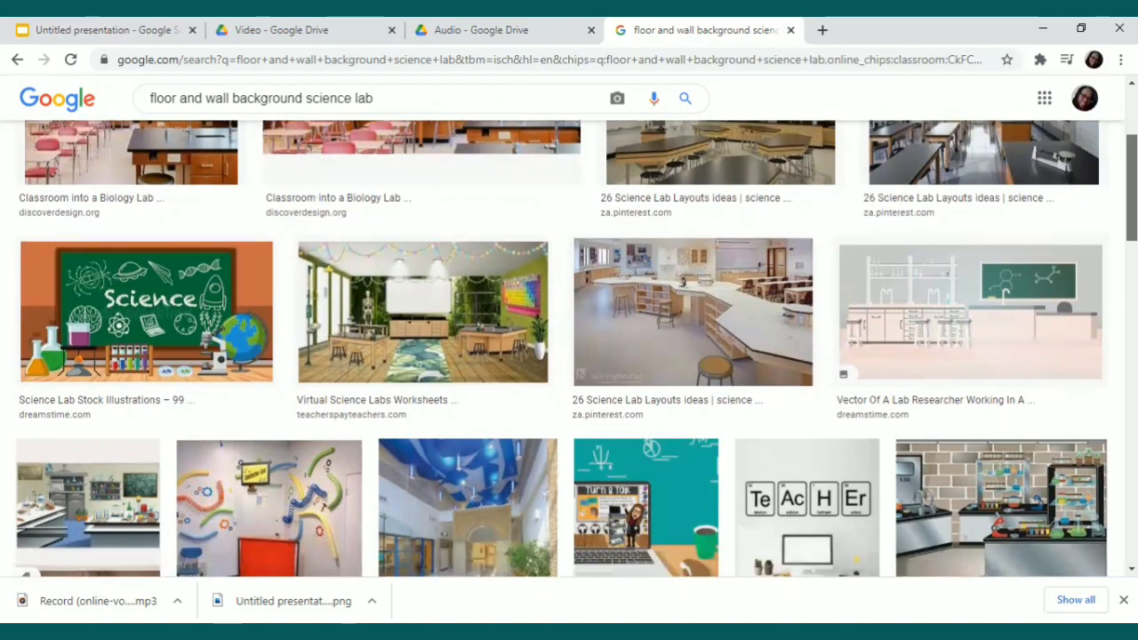
{"action": "scroll", "coordinate": [569, 347], "scroll_direction": "down", "scroll_amount": 3}
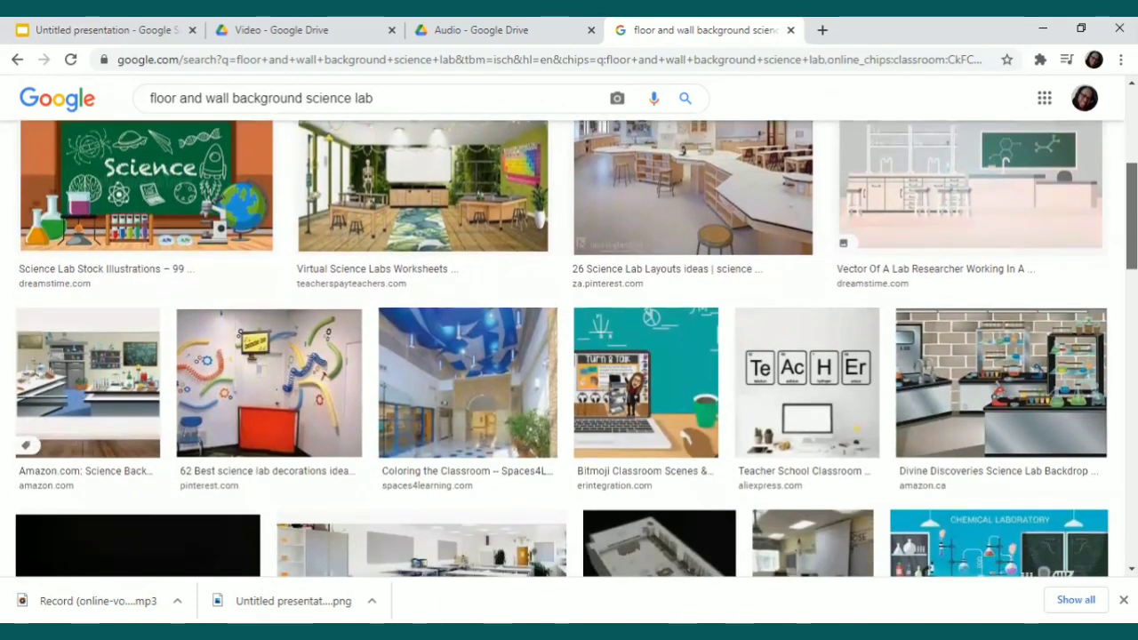
{"action": "scroll", "coordinate": [568, 347], "scroll_direction": "down", "scroll_amount": 7}
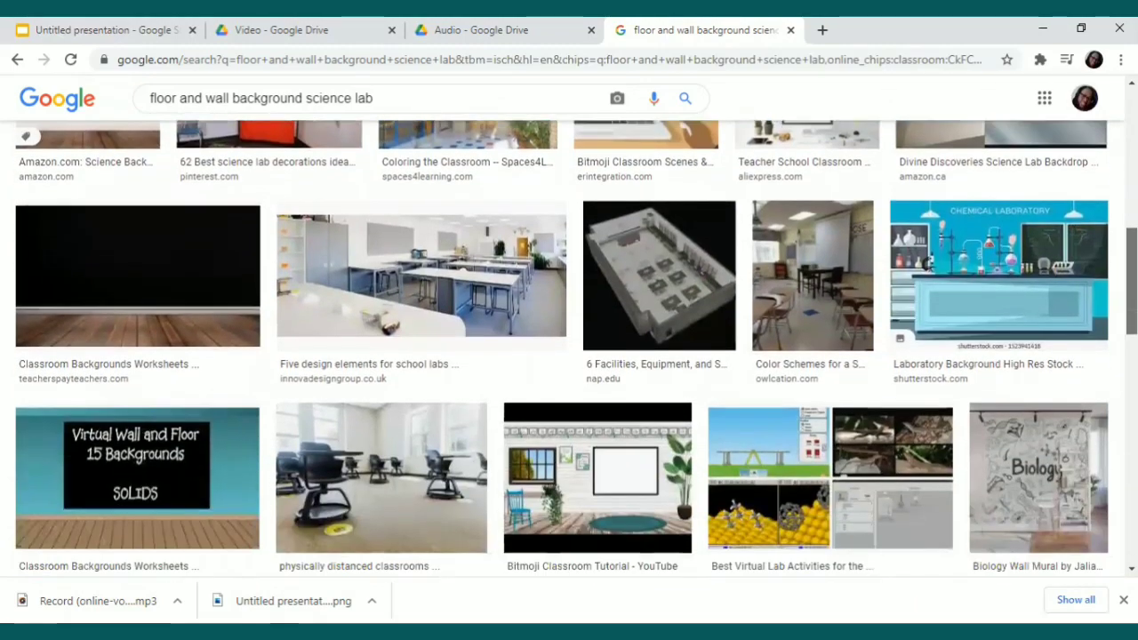
{"action": "scroll", "coordinate": [569, 347], "scroll_direction": "up", "scroll_amount": 1}
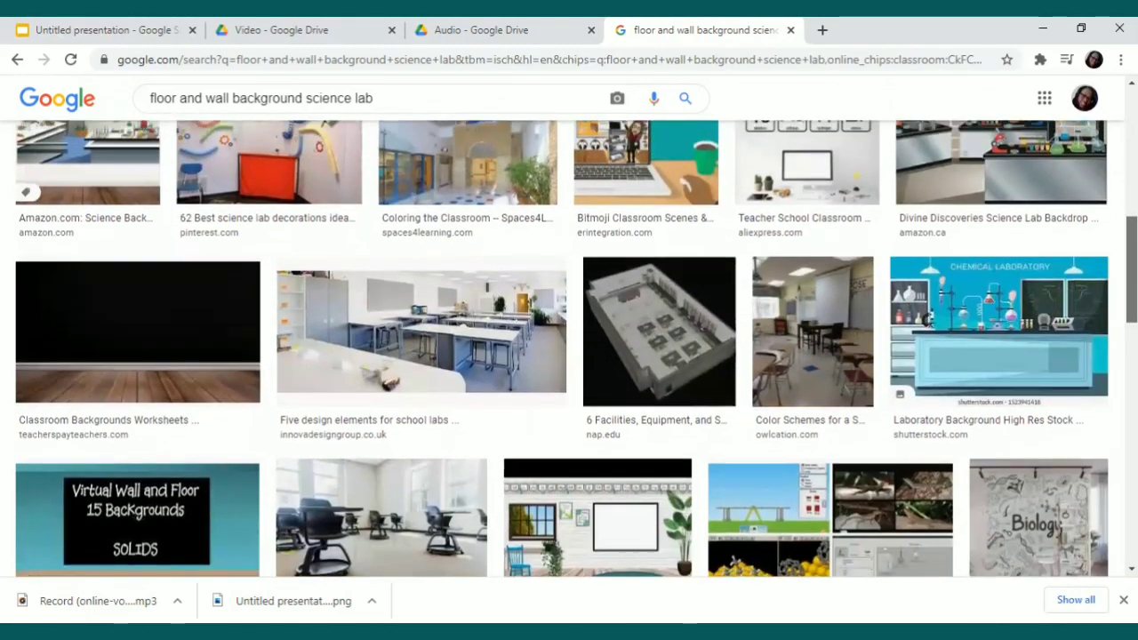
{"action": "scroll", "coordinate": [569, 347], "scroll_direction": "up", "scroll_amount": 4}
{"action": "scroll", "coordinate": [569, 346], "scroll_direction": "down", "scroll_amount": 10}
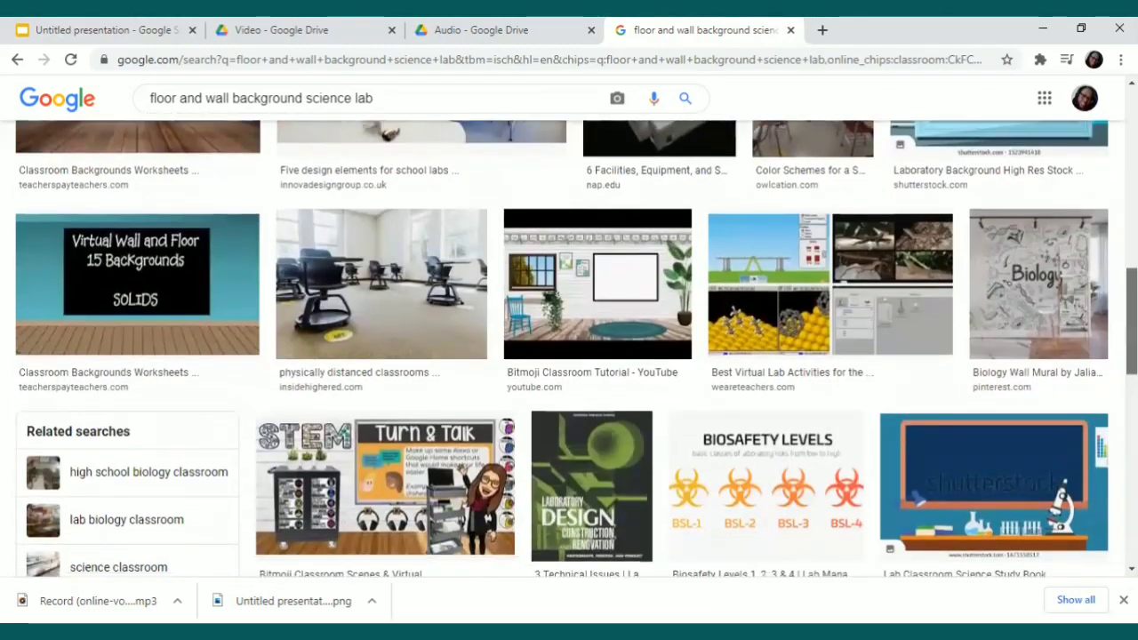
{"action": "scroll", "coordinate": [569, 347], "scroll_direction": "up", "scroll_amount": 1}
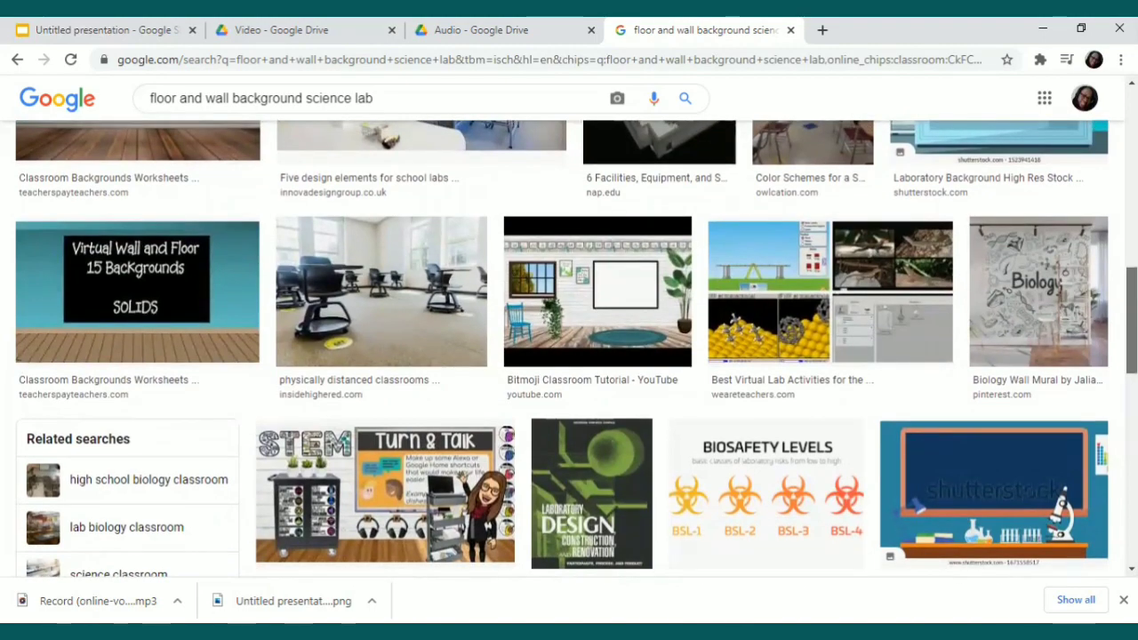
{"action": "scroll", "coordinate": [569, 347], "scroll_direction": "up", "scroll_amount": 4}
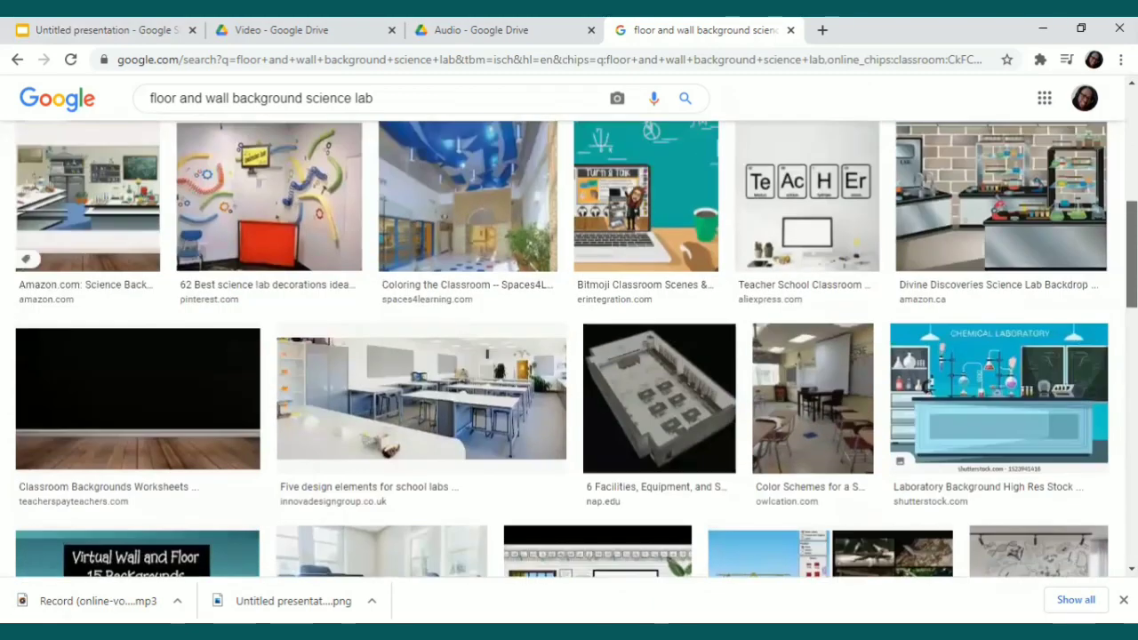
{"action": "scroll", "coordinate": [569, 347], "scroll_direction": "up", "scroll_amount": 4}
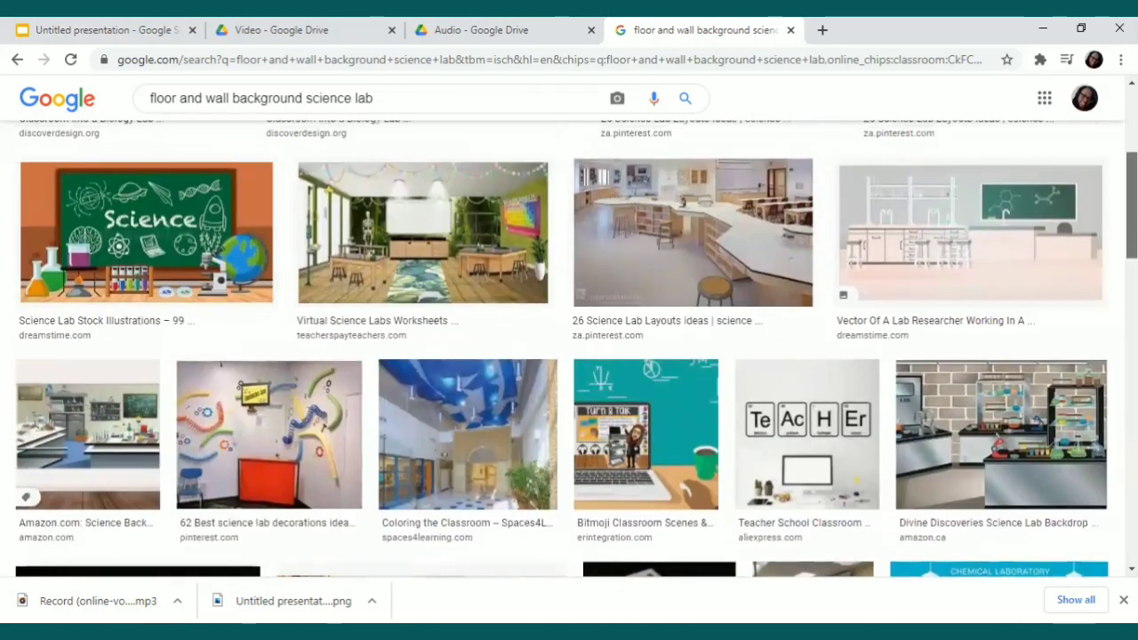
{"action": "scroll", "coordinate": [569, 347], "scroll_direction": "up", "scroll_amount": 5}
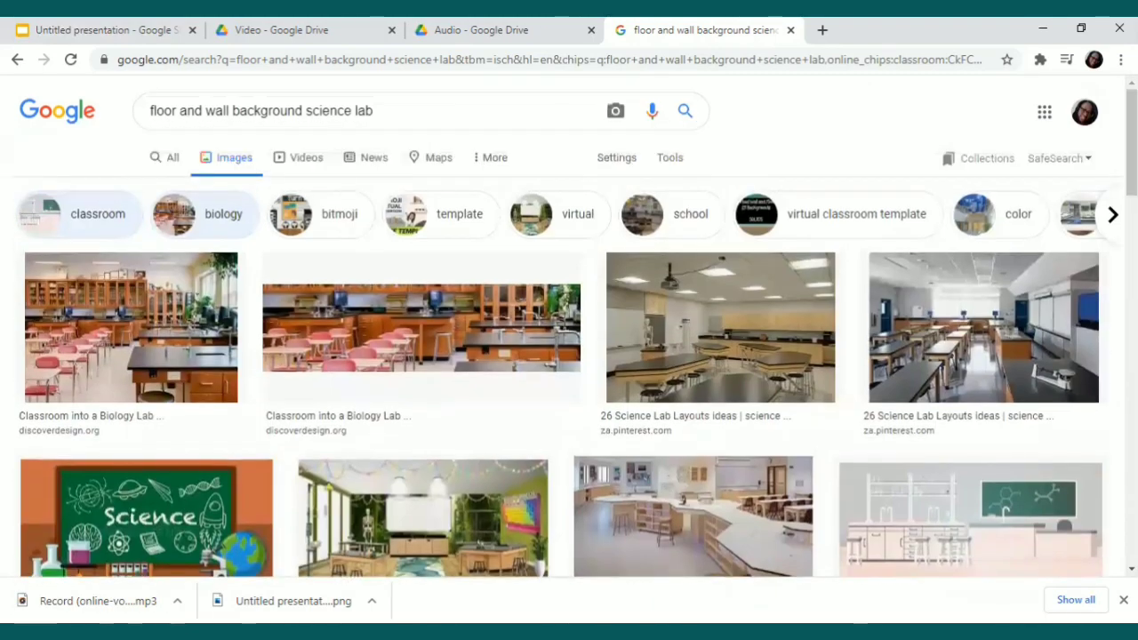
Remove the classroom filter, keeping only biology, and look through the resulting lab images.
{"action": "left_click", "coordinate": [92, 206]}
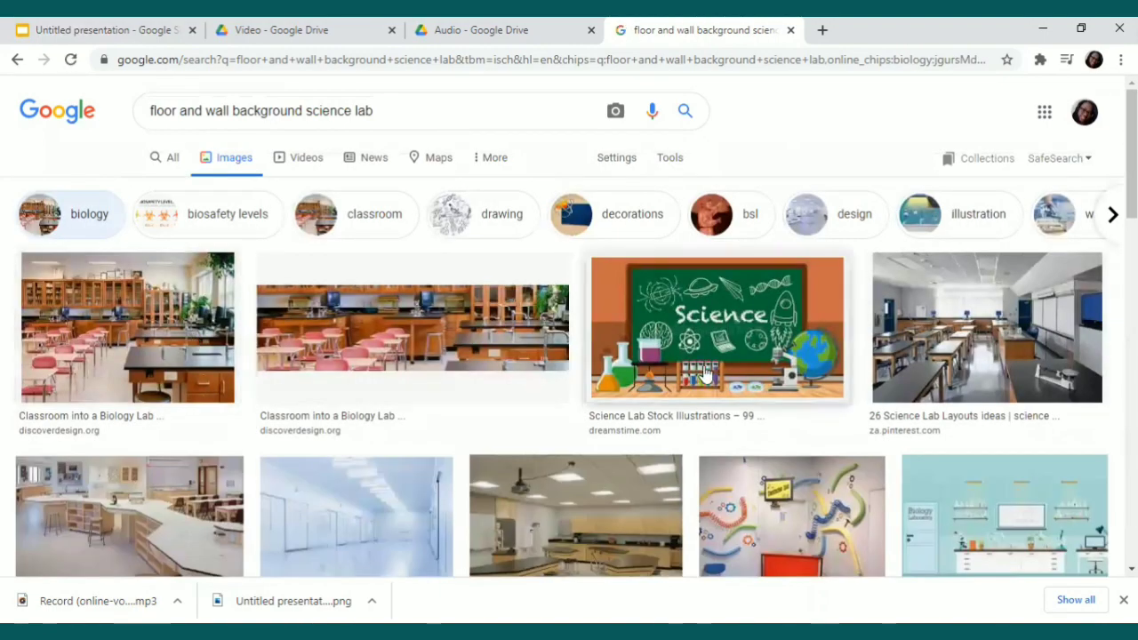
{"action": "scroll", "coordinate": [704, 375], "scroll_direction": "down", "scroll_amount": 4}
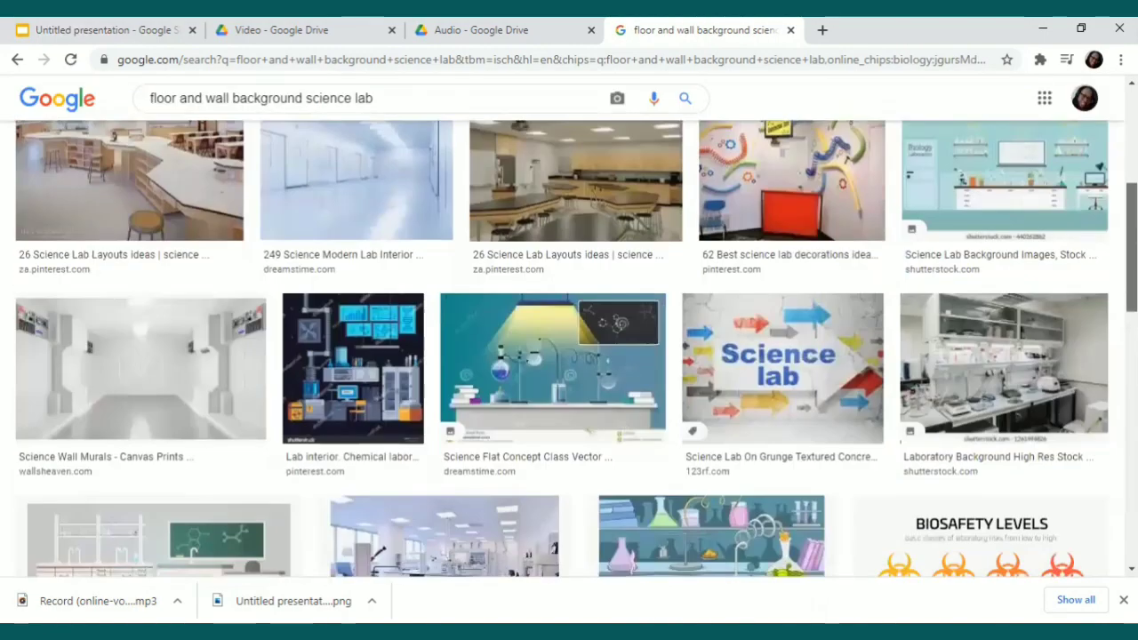
{"action": "scroll", "coordinate": [562, 348], "scroll_direction": "down", "scroll_amount": 6}
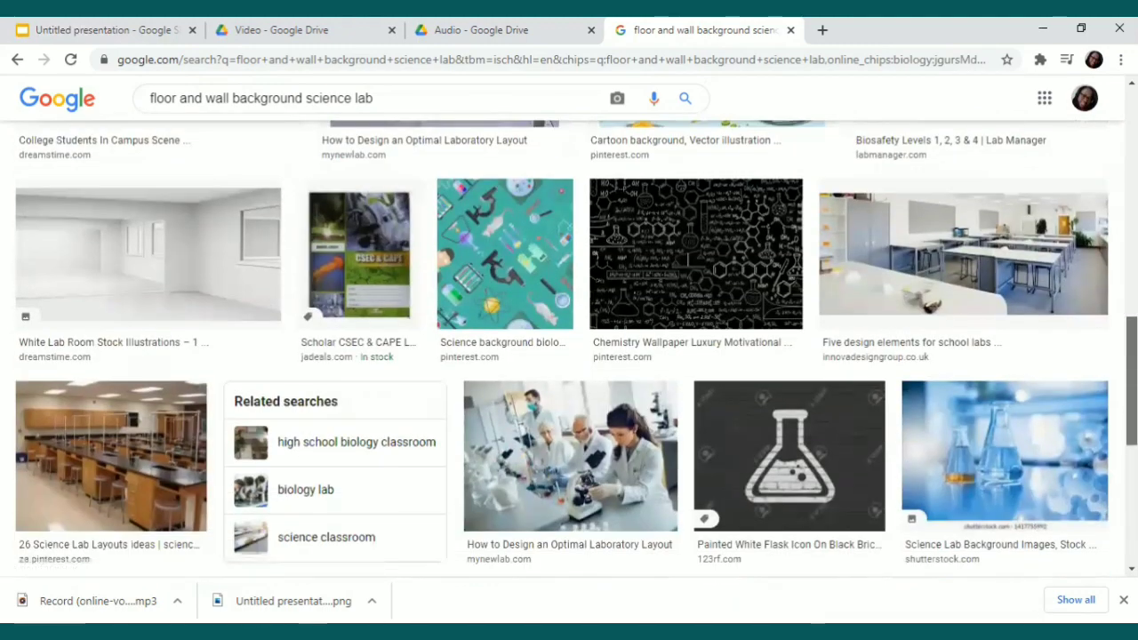
{"action": "left_click_drag", "start_coordinate": [1131, 381], "coordinate": [1131, 134]}
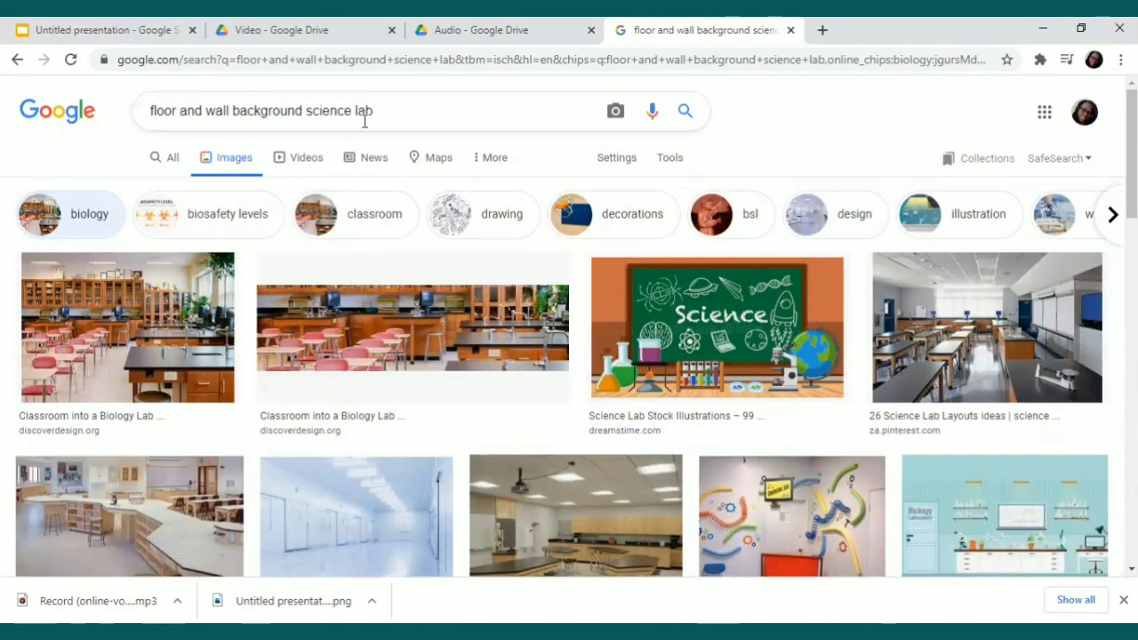
Copy the Freepik science classroom illustration with the blackboard and orange table from the classroom-filtered image results, and switch back to the presentation.
{"action": "left_click", "coordinate": [17, 62]}
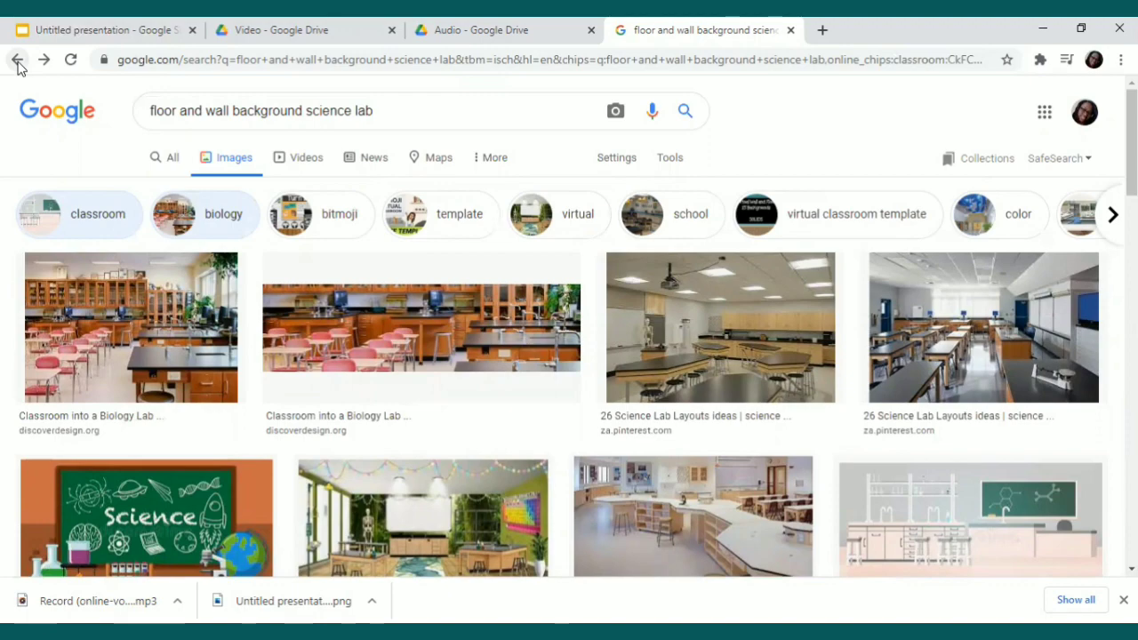
{"action": "left_click", "coordinate": [17, 62]}
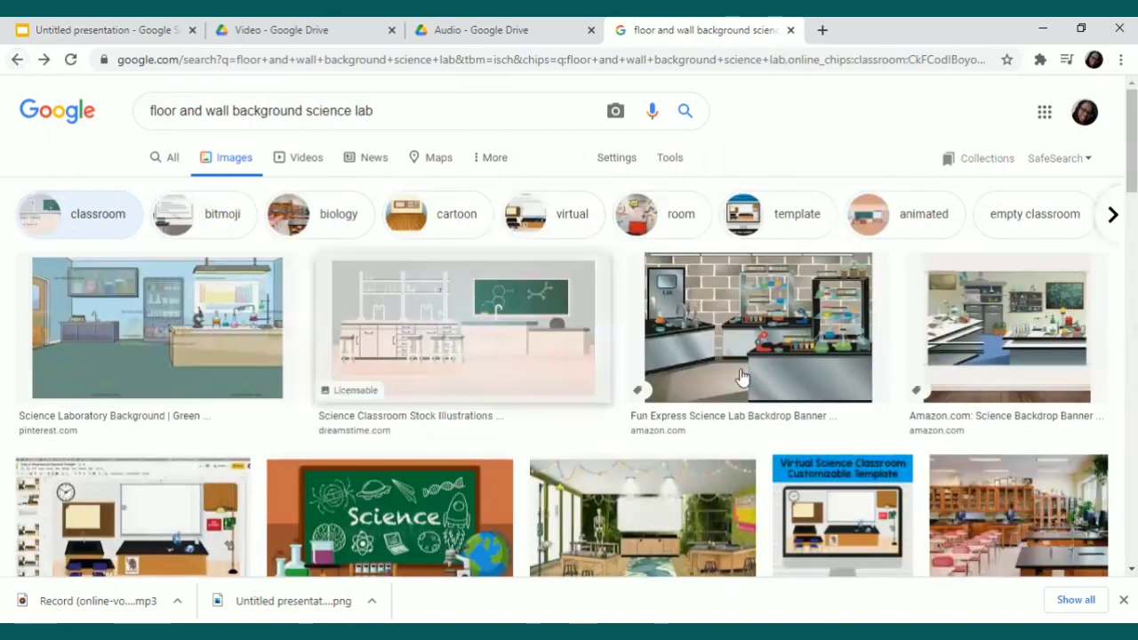
{"action": "scroll", "coordinate": [569, 356], "scroll_direction": "down", "scroll_amount": 3}
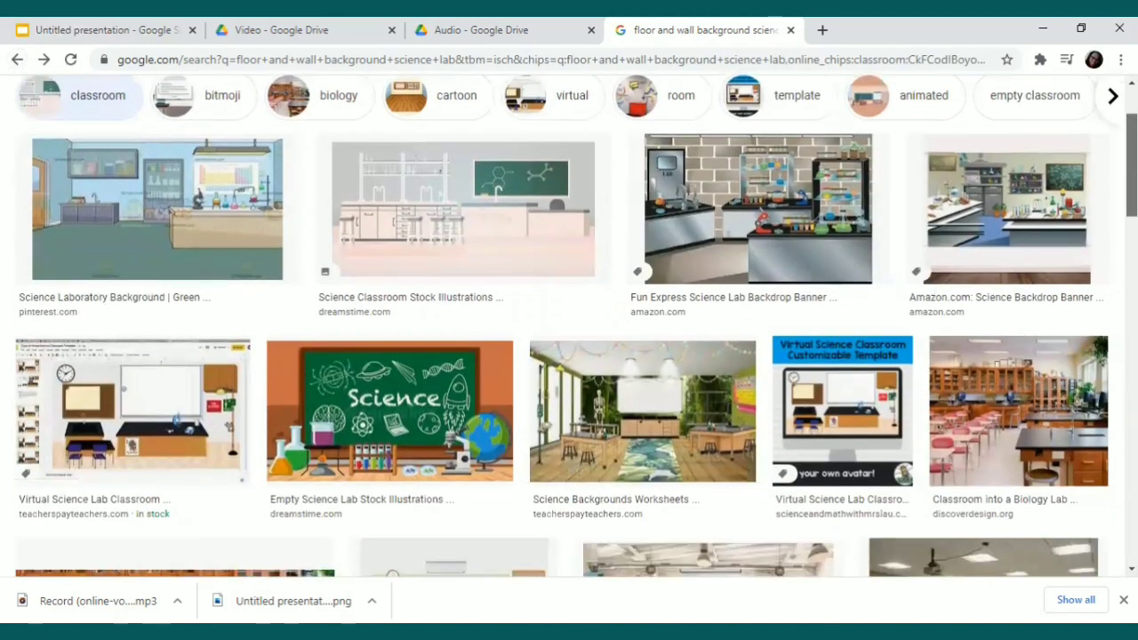
{"action": "scroll", "coordinate": [569, 356], "scroll_direction": "down", "scroll_amount": 2}
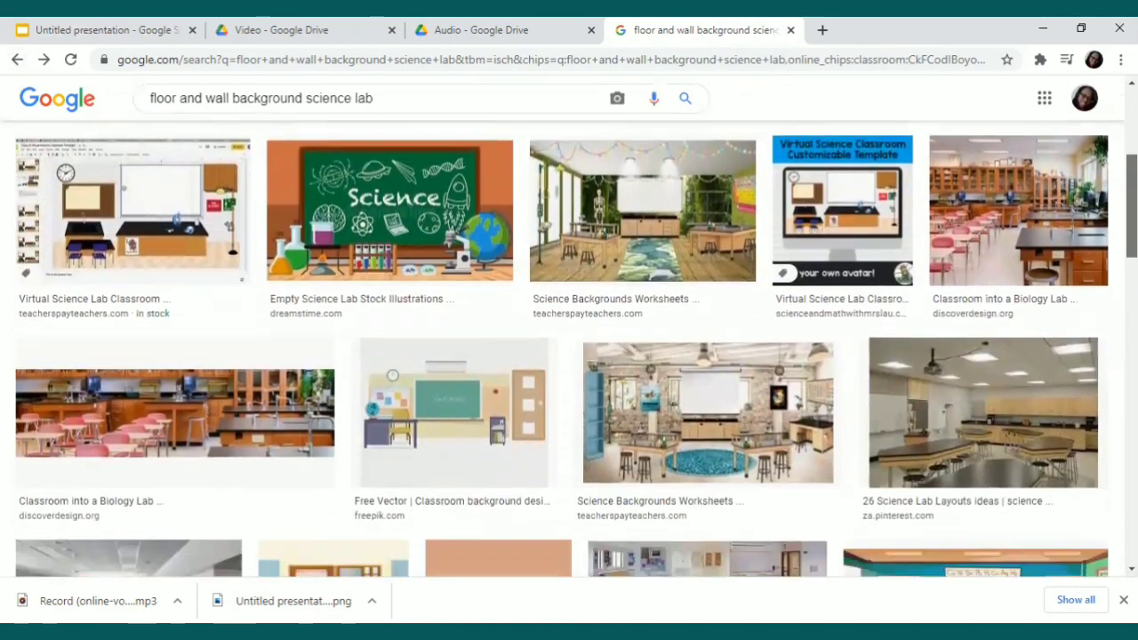
{"action": "scroll", "coordinate": [569, 356], "scroll_direction": "down", "scroll_amount": 2}
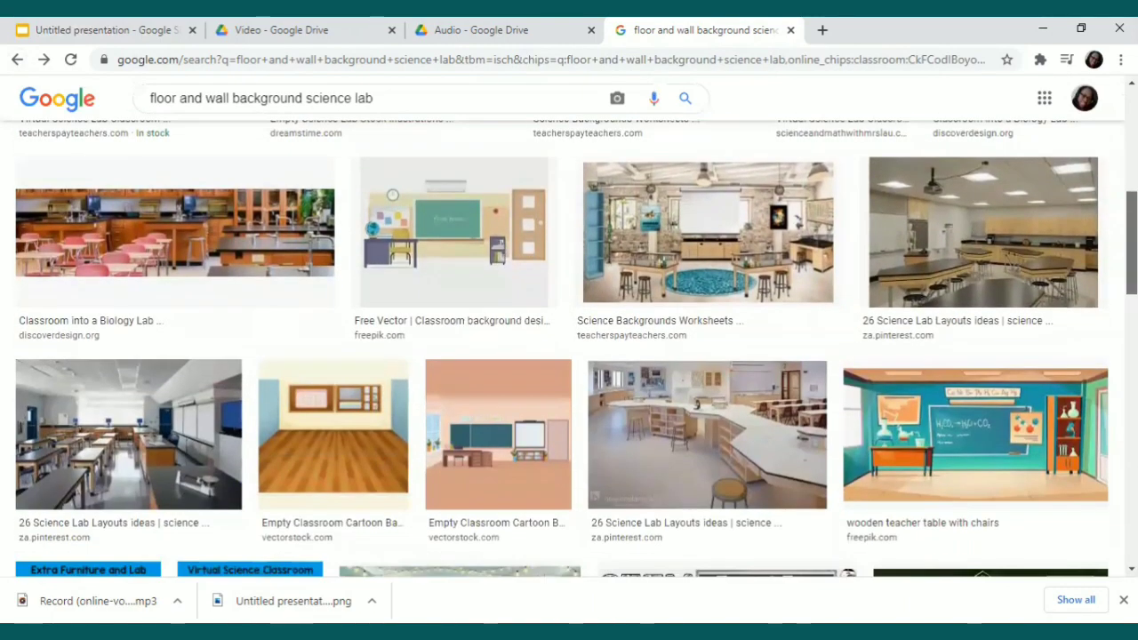
{"action": "scroll", "coordinate": [1035, 322], "scroll_direction": "down", "scroll_amount": 2}
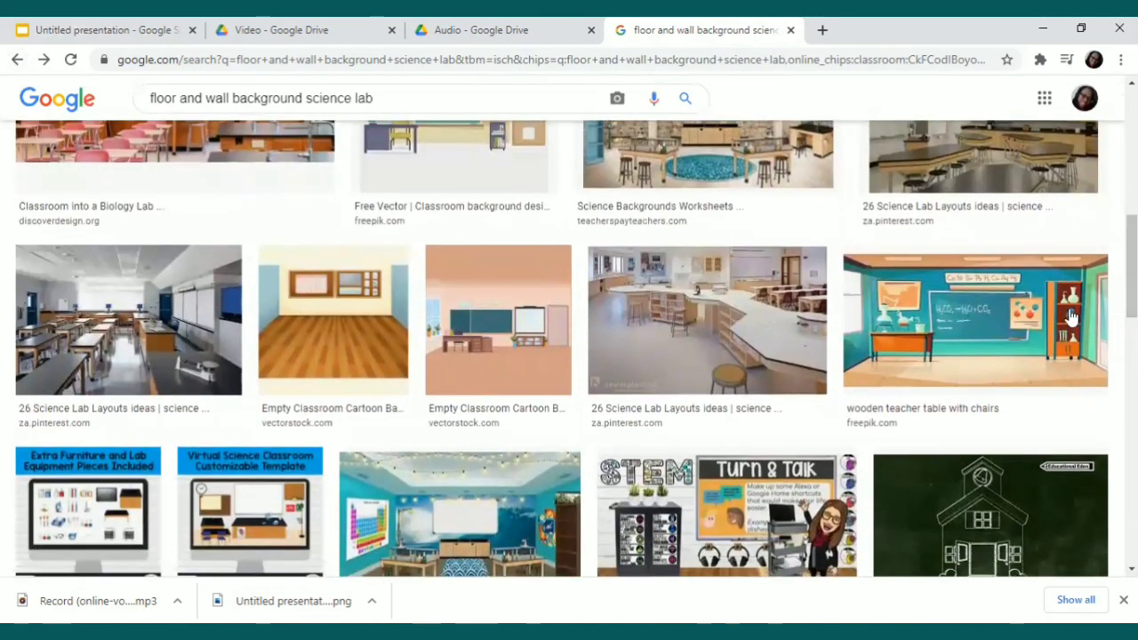
{"action": "left_click", "coordinate": [1036, 322]}
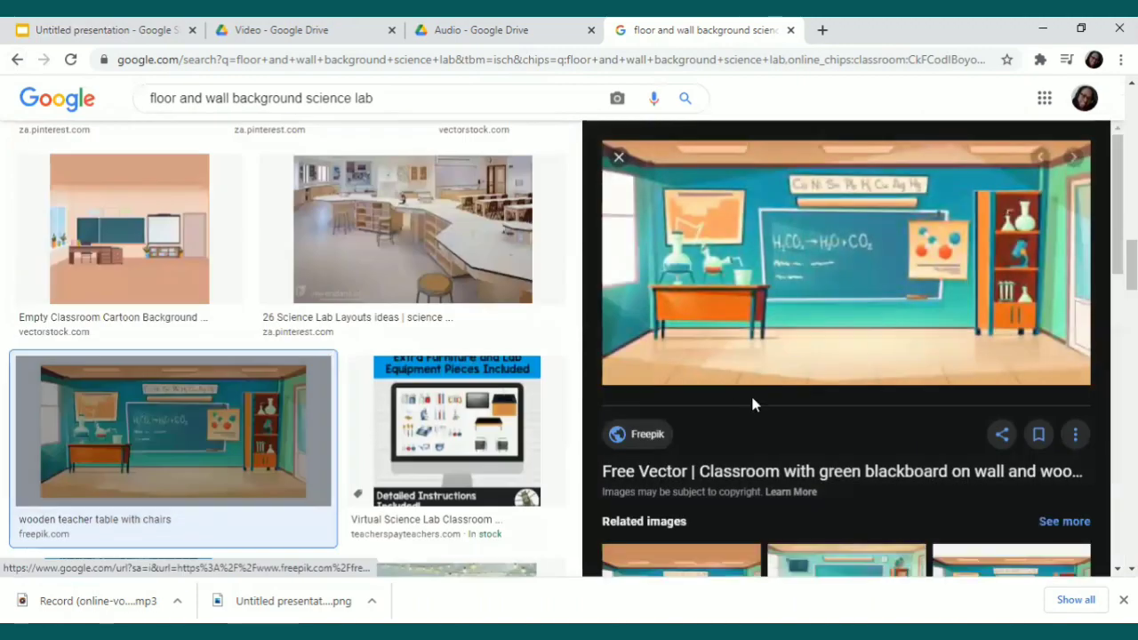
{"action": "right_click", "coordinate": [724, 304]}
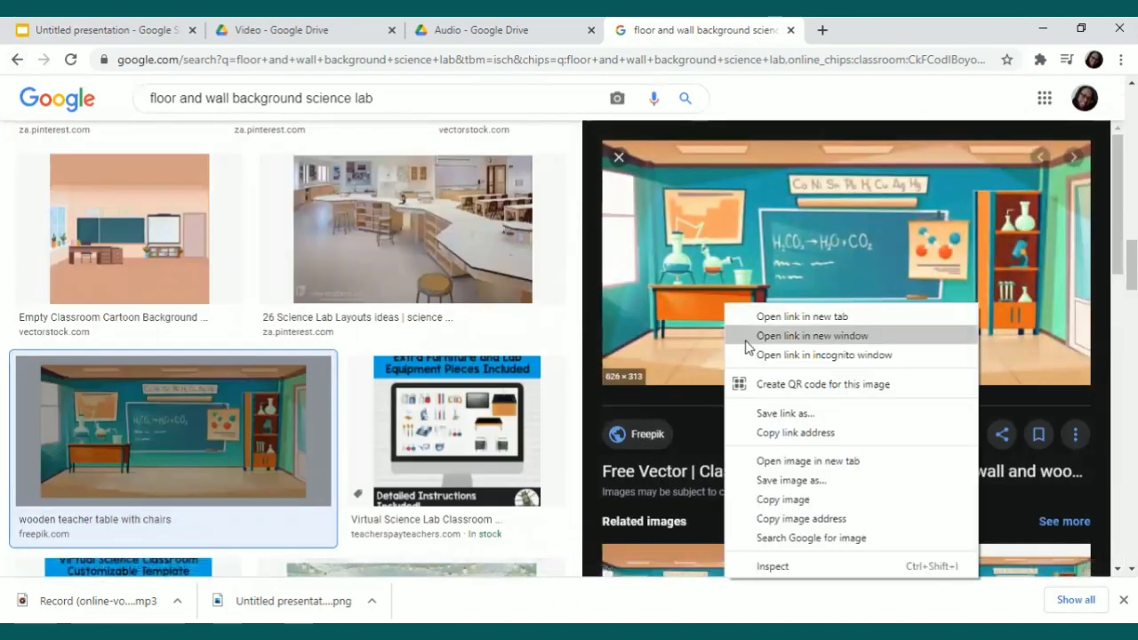
{"action": "left_click", "coordinate": [763, 500]}
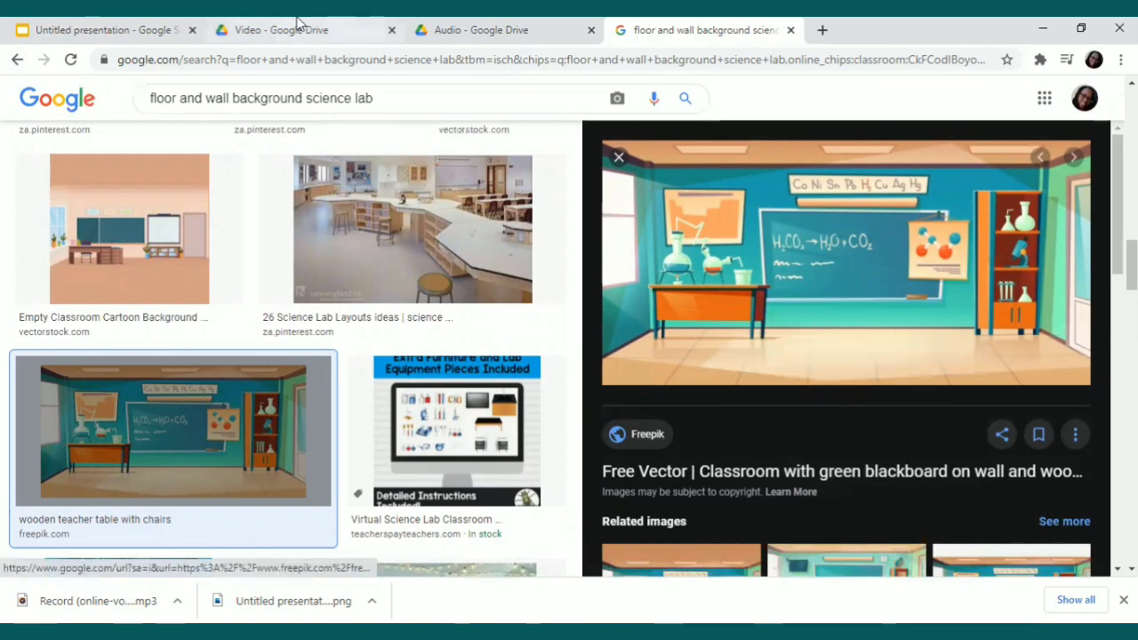
{"action": "left_click", "coordinate": [152, 29]}
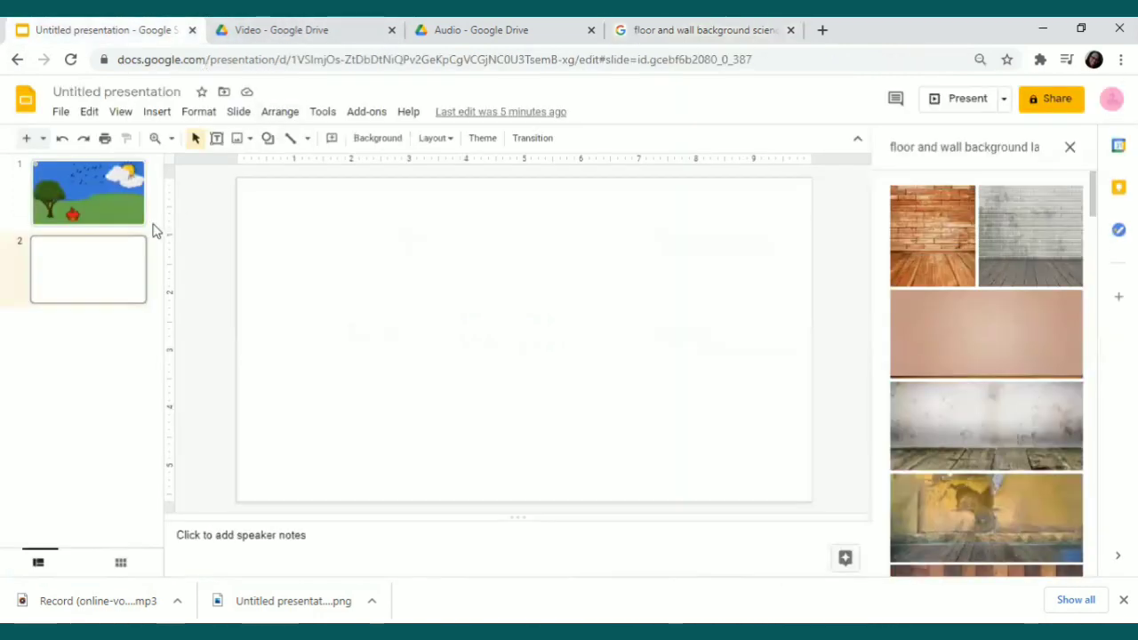
{"action": "right_click", "coordinate": [124, 285]}
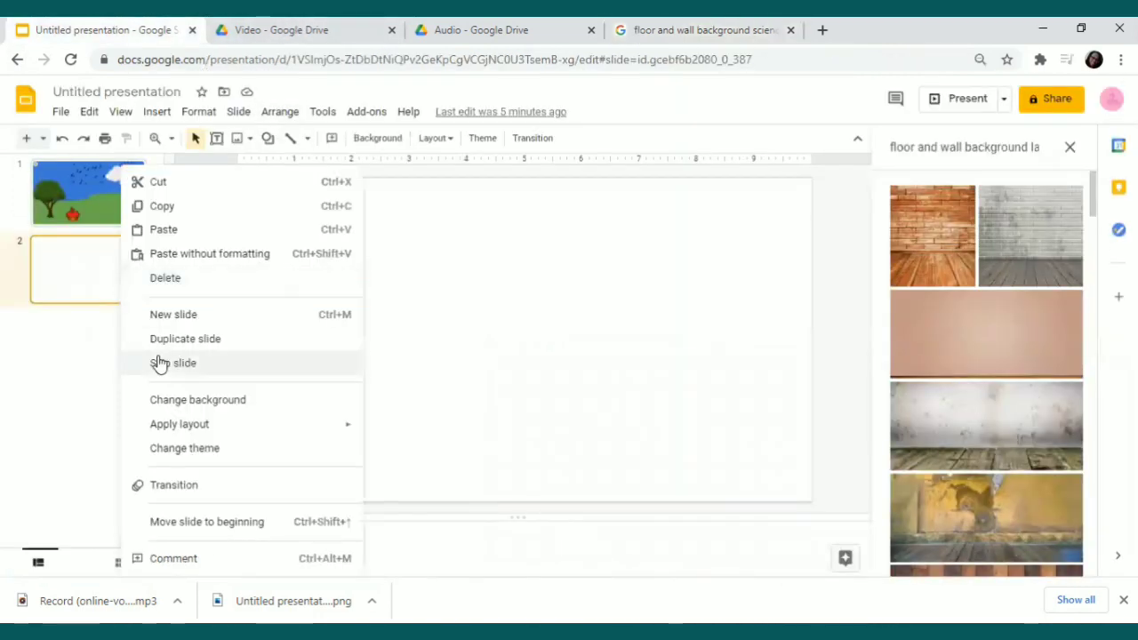
{"action": "left_click", "coordinate": [171, 400]}
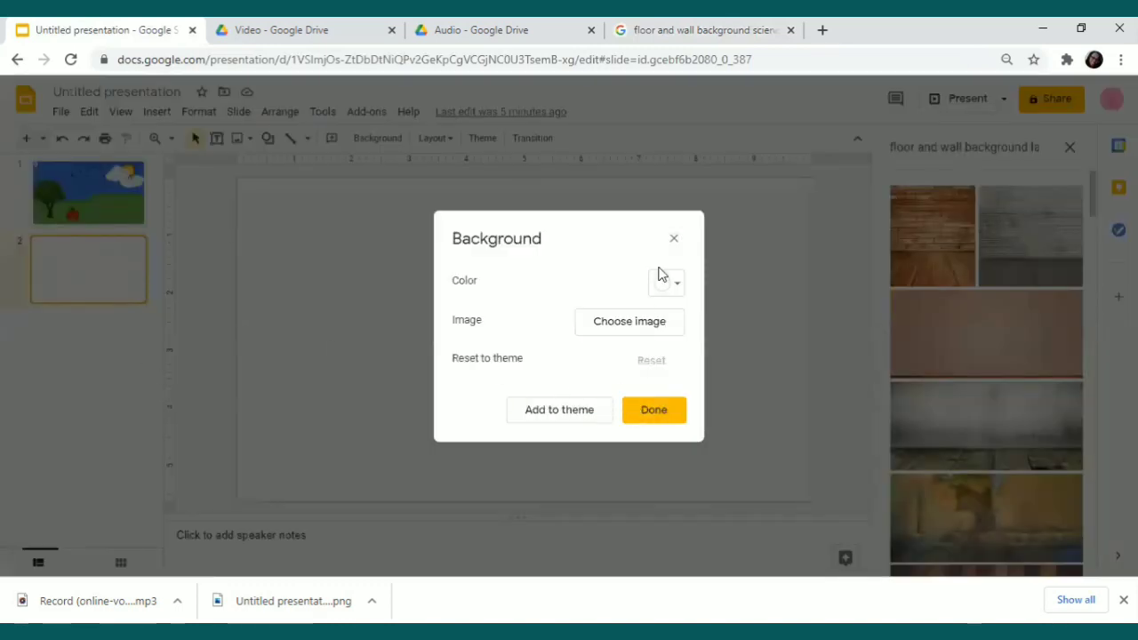
{"action": "left_click", "coordinate": [674, 240]}
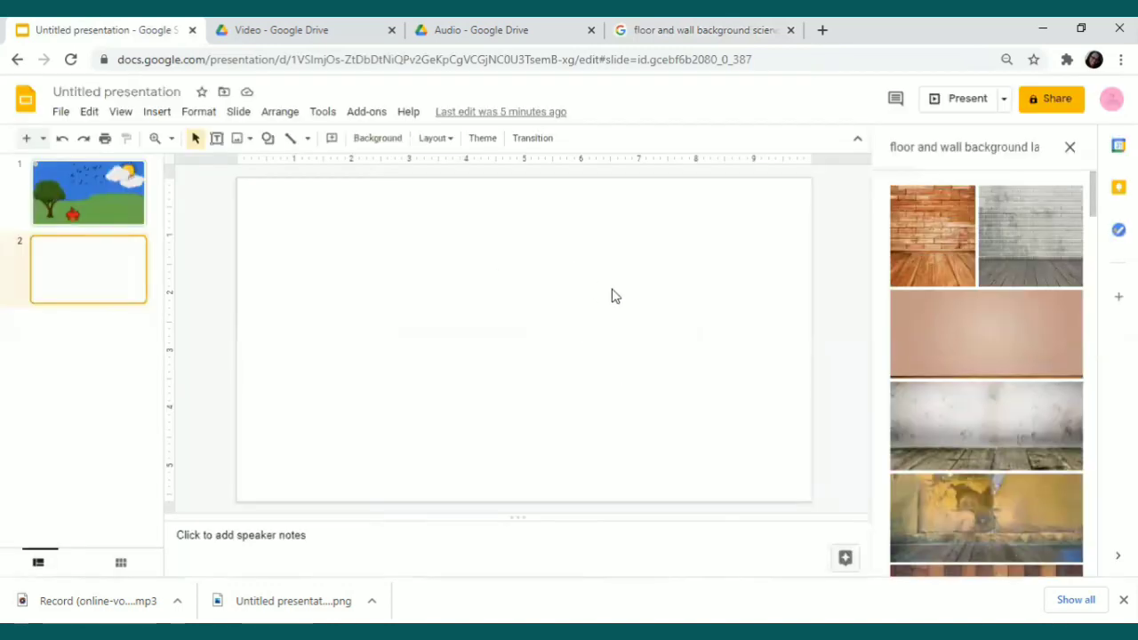
Paste the copied science classroom illustration onto slide 2 and stretch it to cover the slide as a backdrop.
{"action": "right_click", "coordinate": [318, 317]}
{"action": "left_click", "coordinate": [356, 315]}
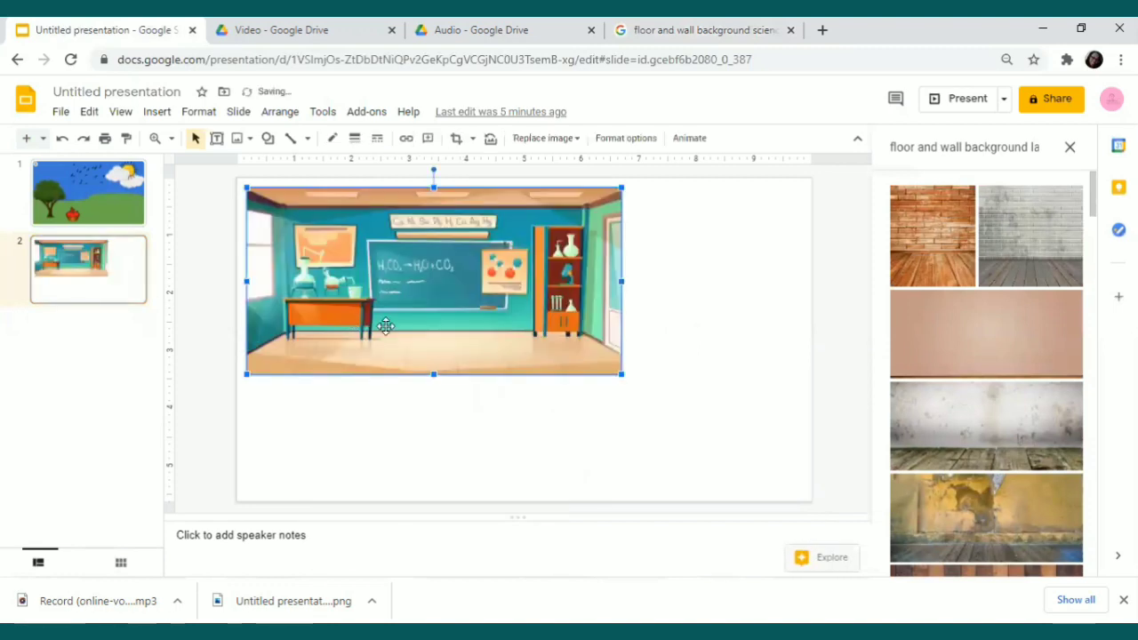
{"action": "left_click_drag", "start_coordinate": [621, 281], "coordinate": [805, 318]}
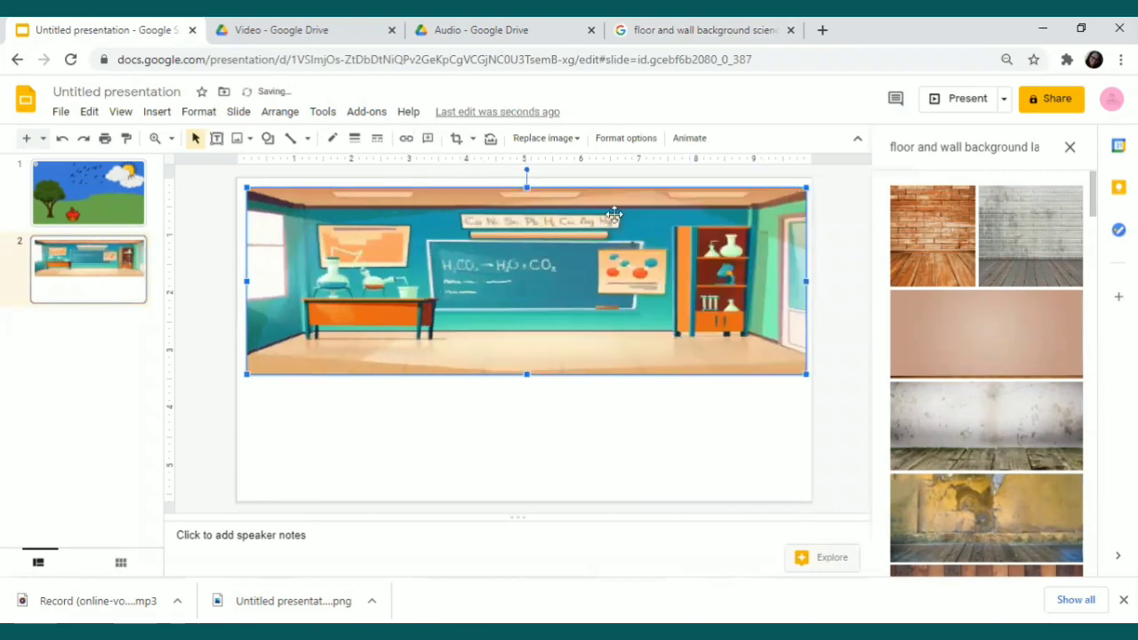
{"action": "left_click_drag", "start_coordinate": [527, 181], "coordinate": [527, 178]}
{"action": "left_click_drag", "start_coordinate": [527, 375], "coordinate": [523, 501]}
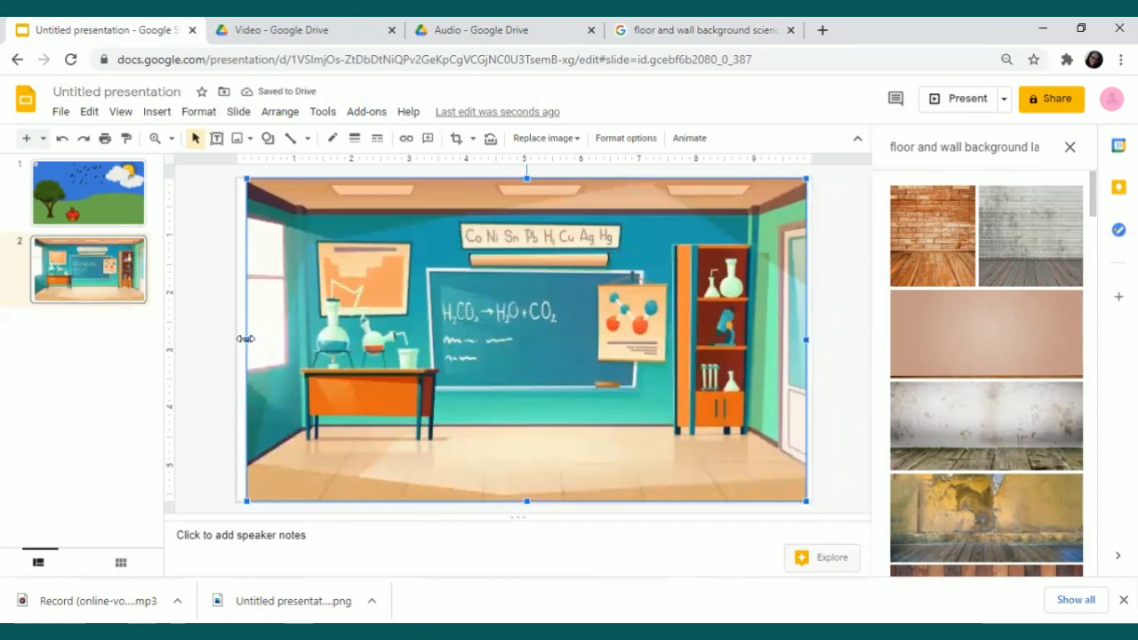
{"action": "left_click_drag", "start_coordinate": [247, 338], "coordinate": [238, 338]}
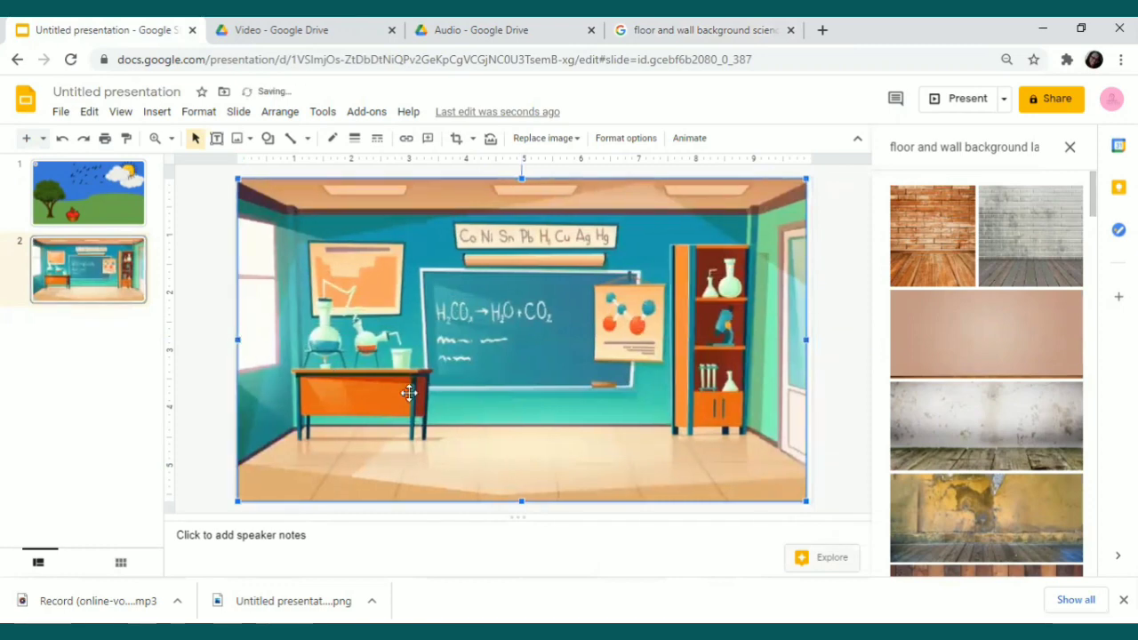